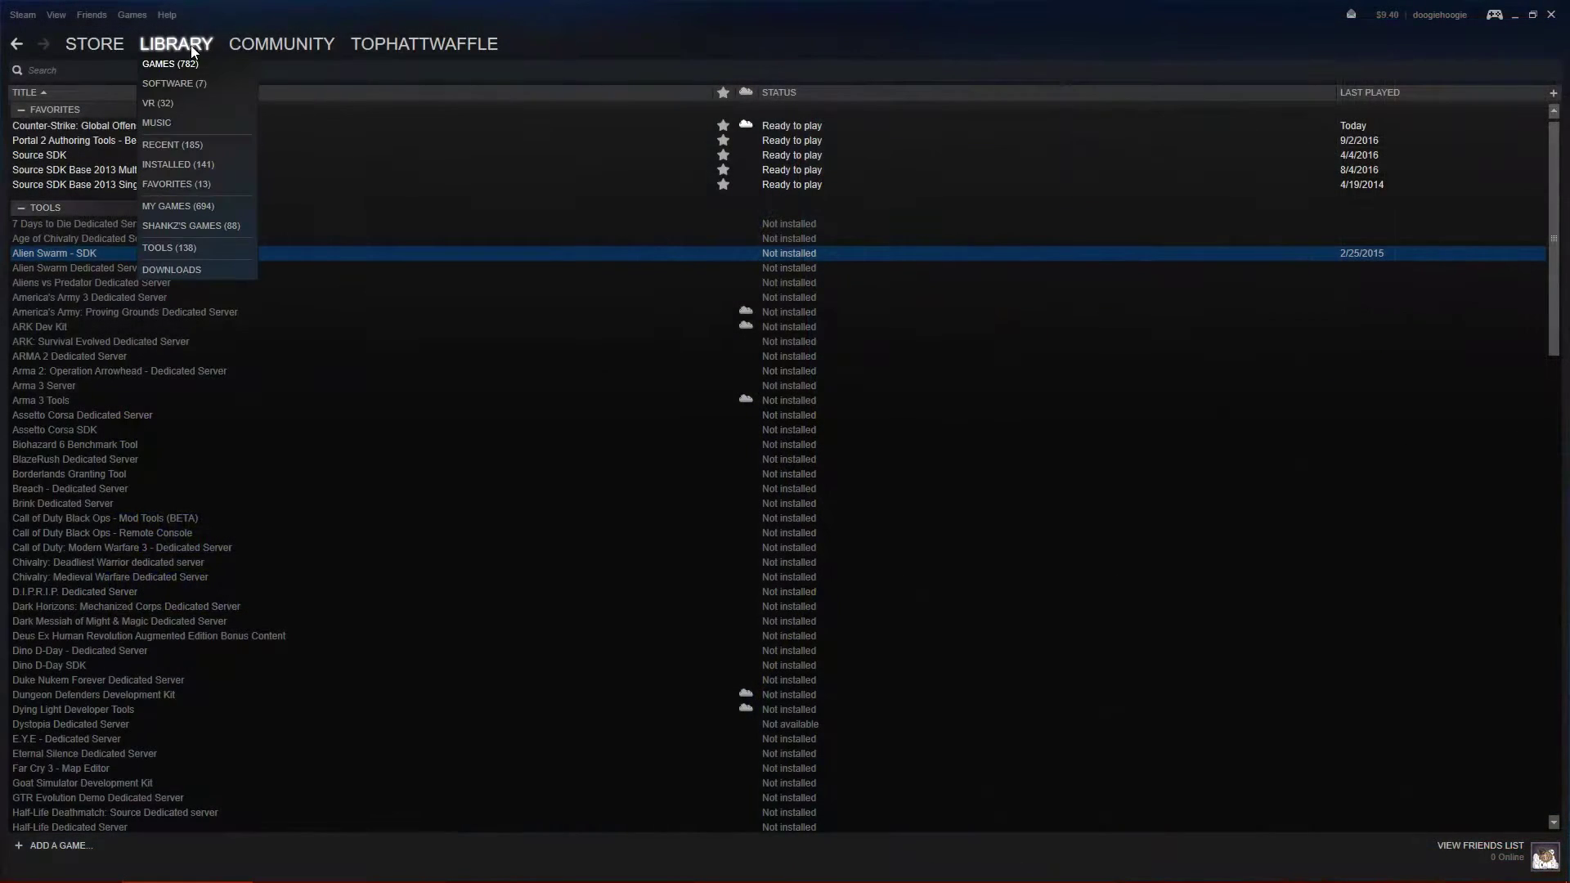
# Launch Counter-Strike: Global Offensive - SDK from the Steam Library.
pyautogui.doubleClick(315, 125)
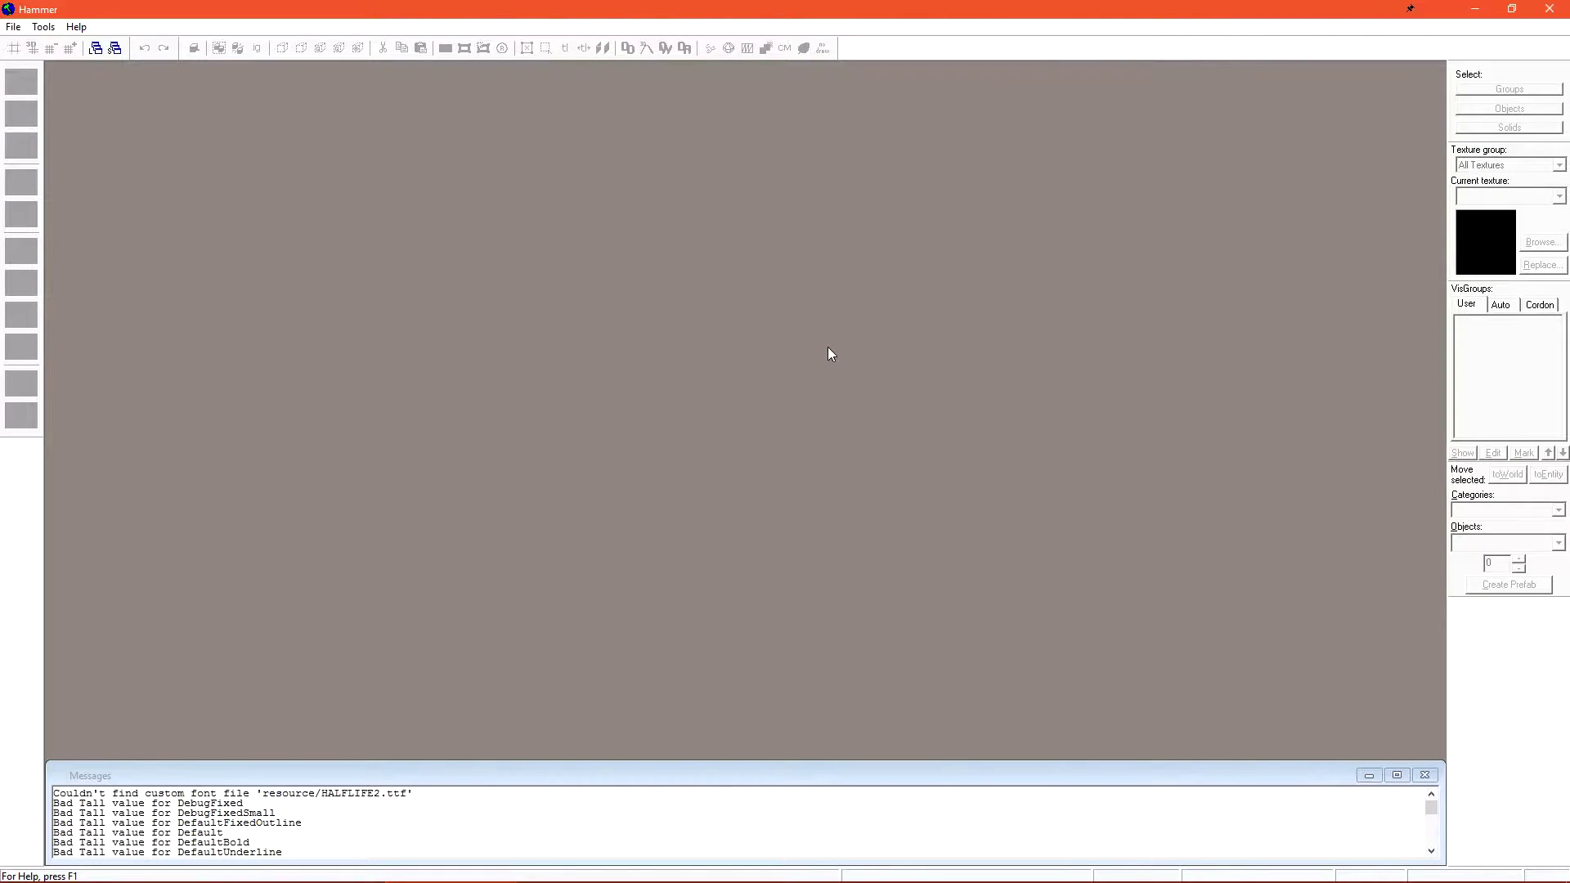
# Load TestLevel.vmf from the recent files and select the terrorist spawn entity.
pyautogui.click(13, 27)
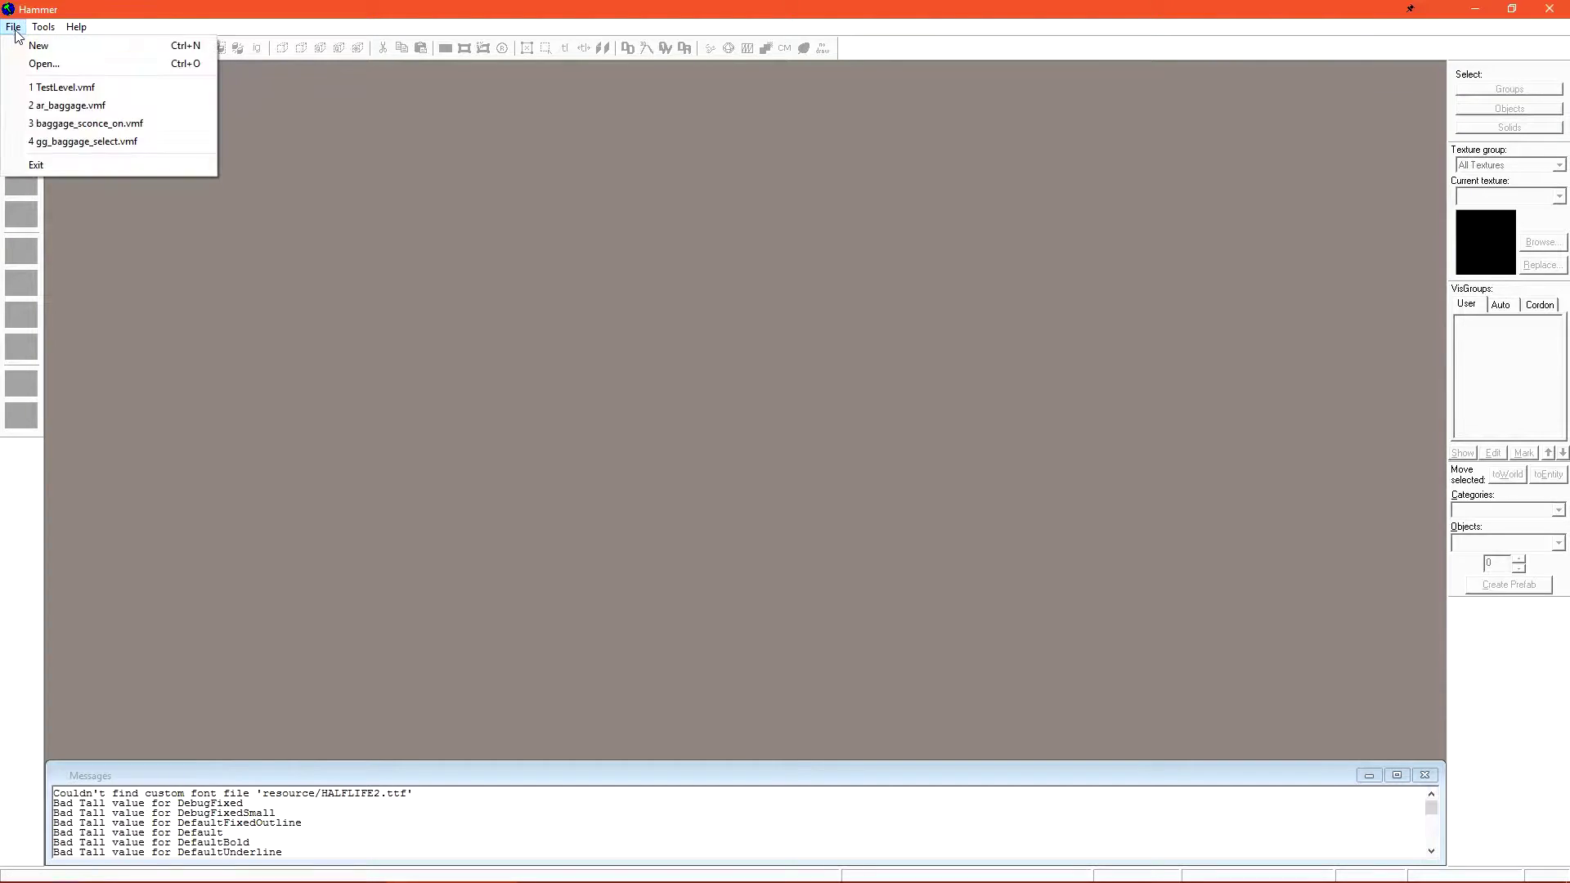
pyautogui.click(130, 87)
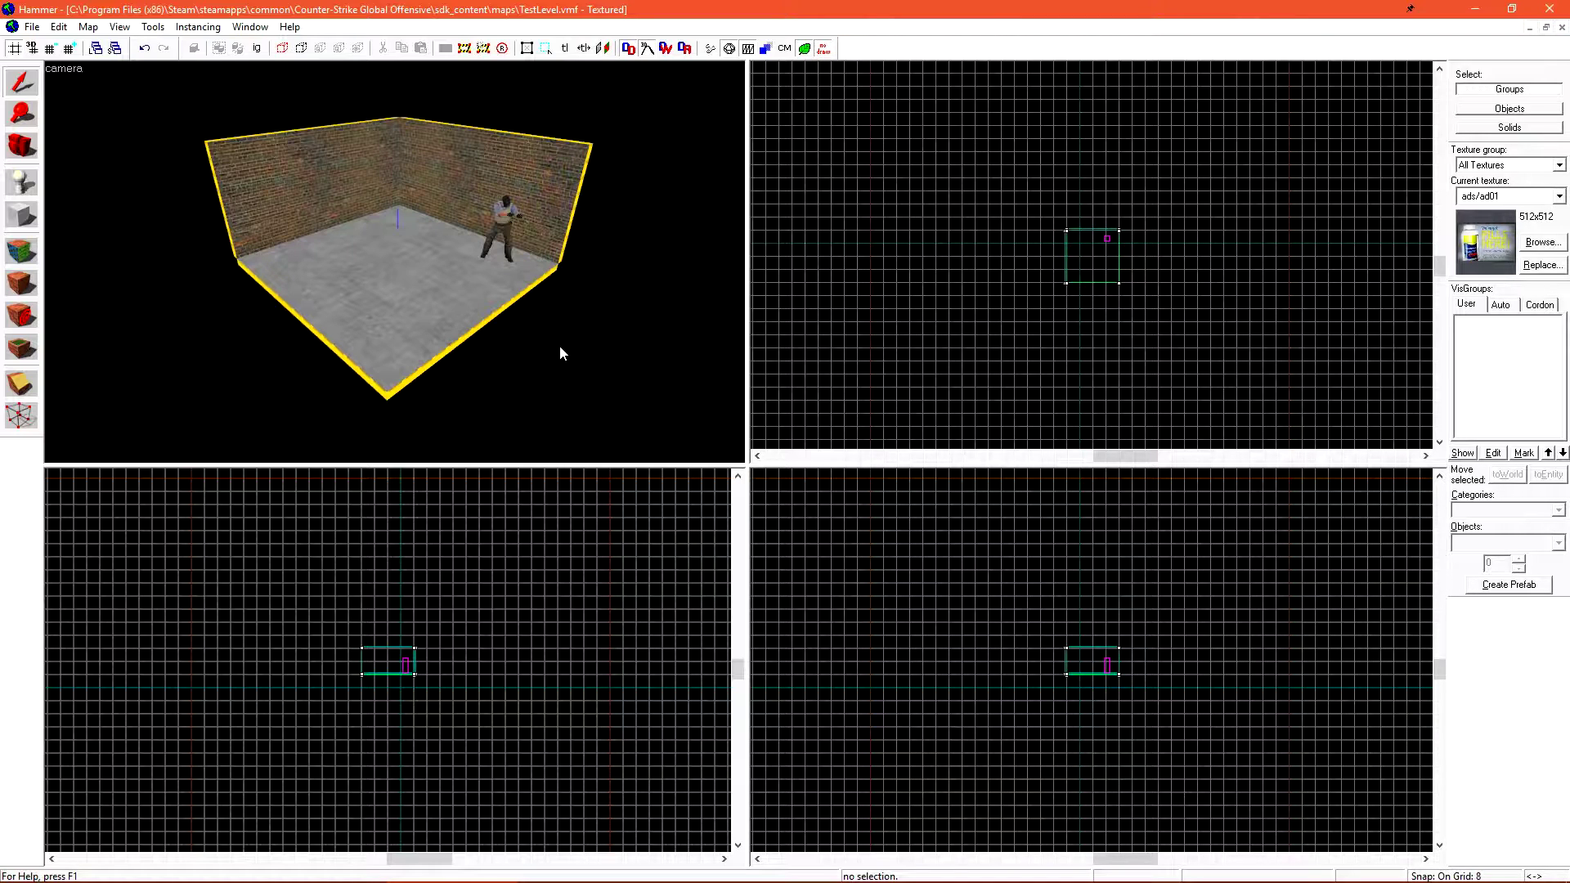
pyautogui.click(504, 237)
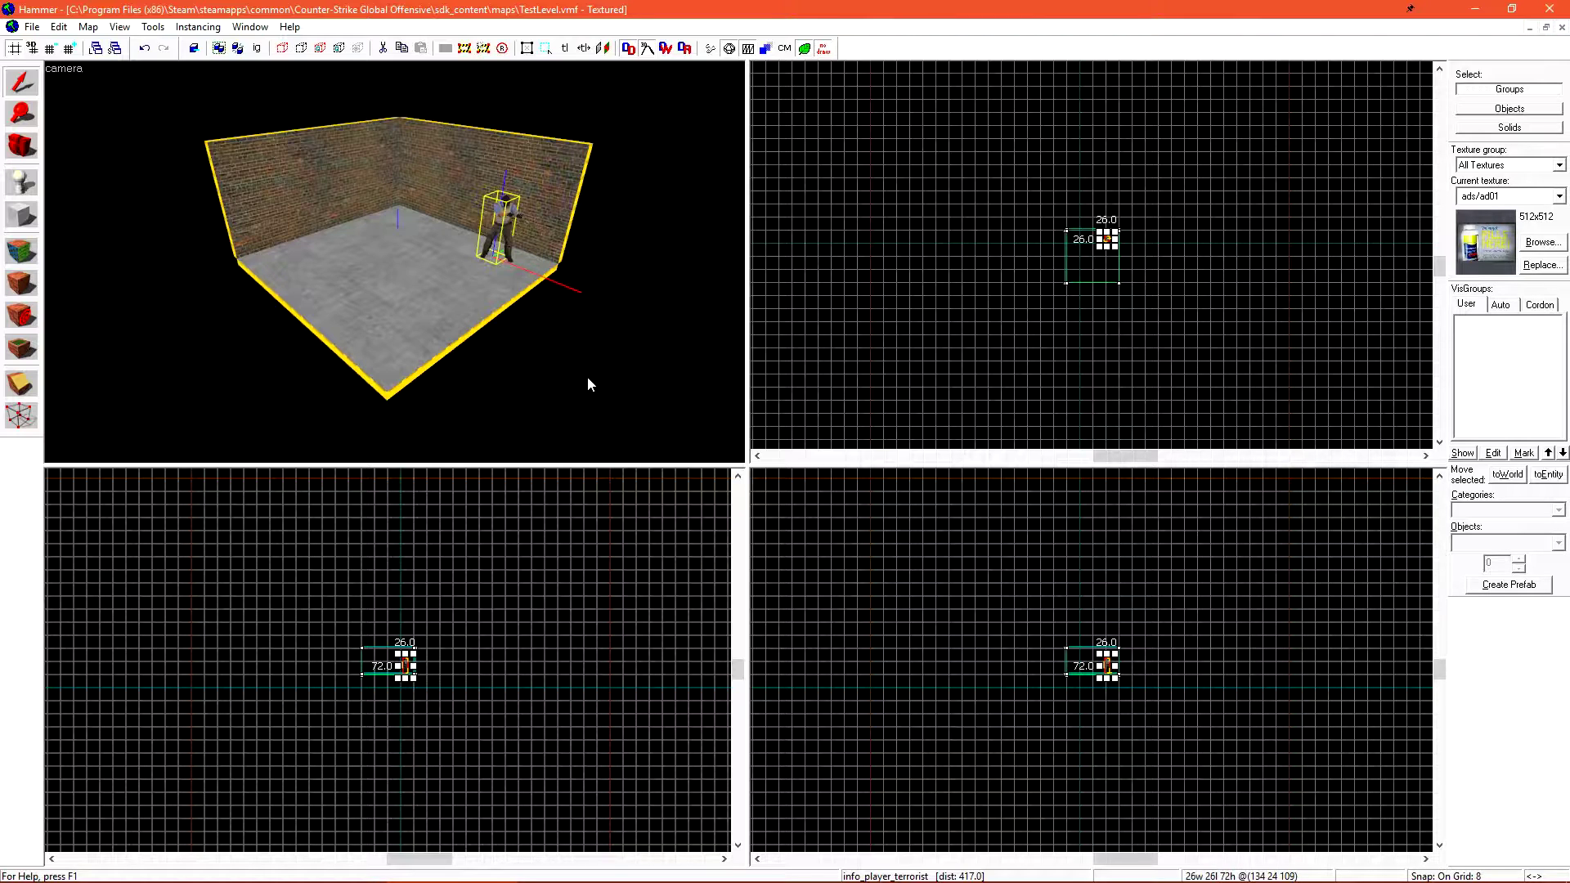
# Make tools/toolsnodraw the current texture and switch the camera view to 3D Flat.
pyautogui.click(587, 378)
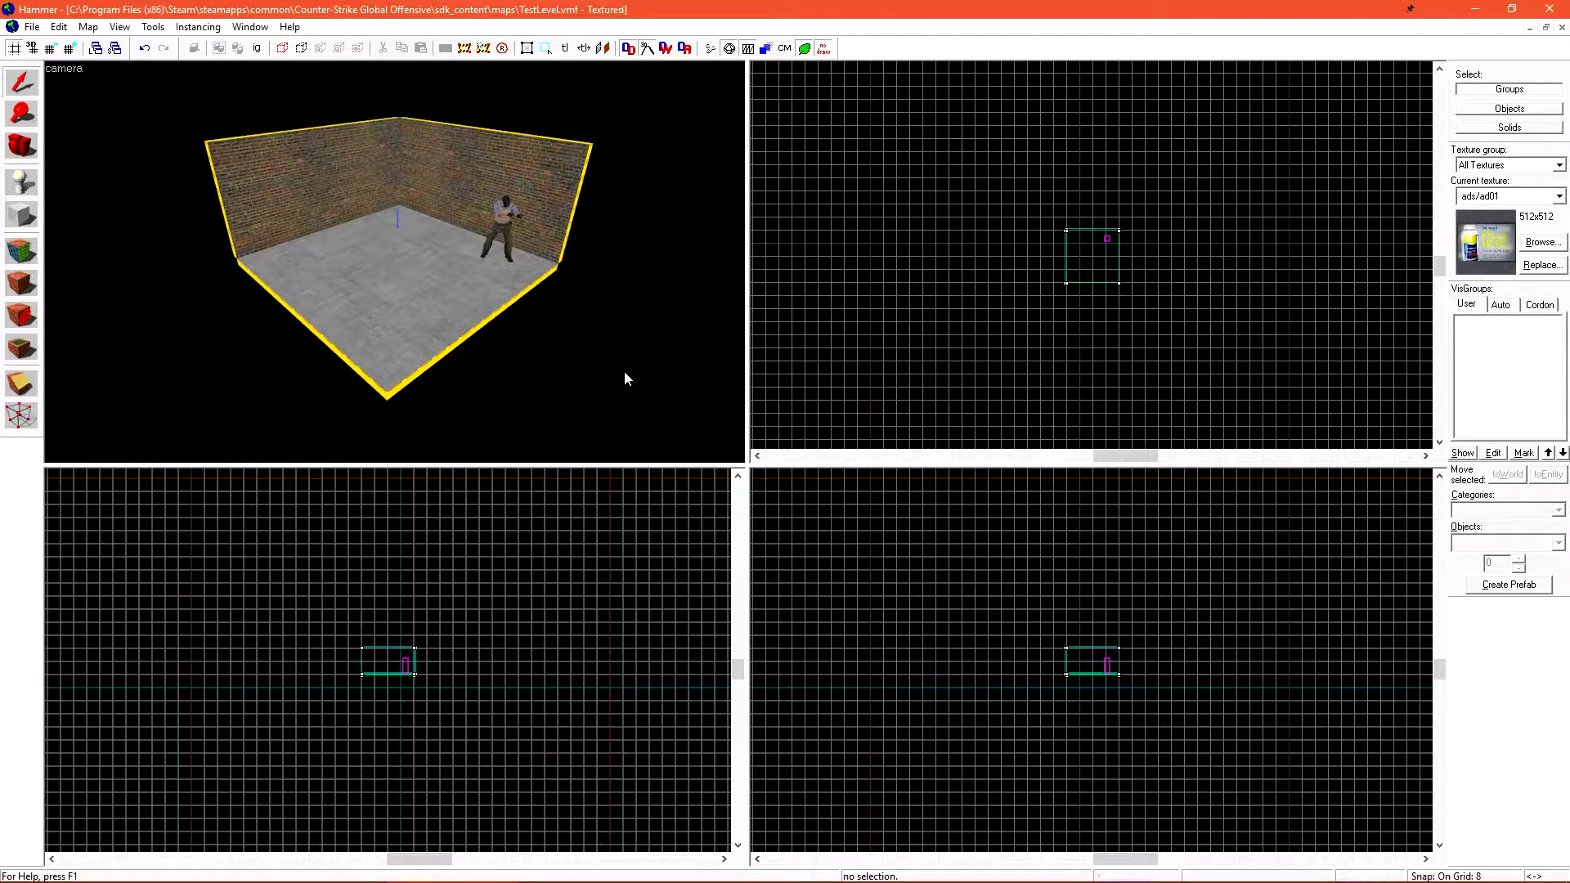
pyautogui.click(1501, 255)
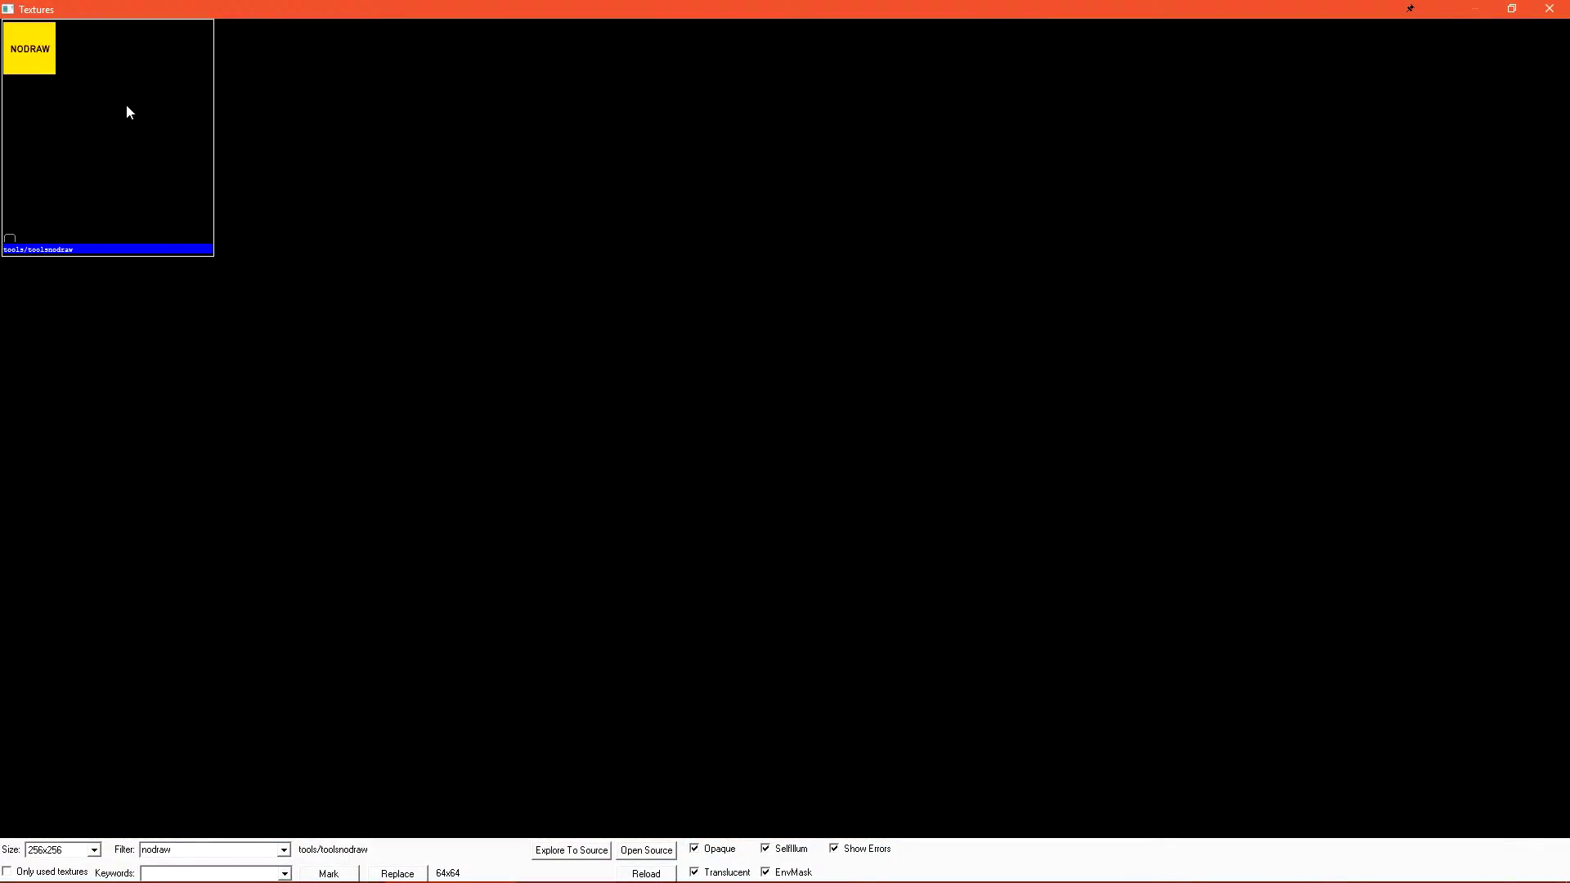
pyautogui.doubleClick(116, 57)
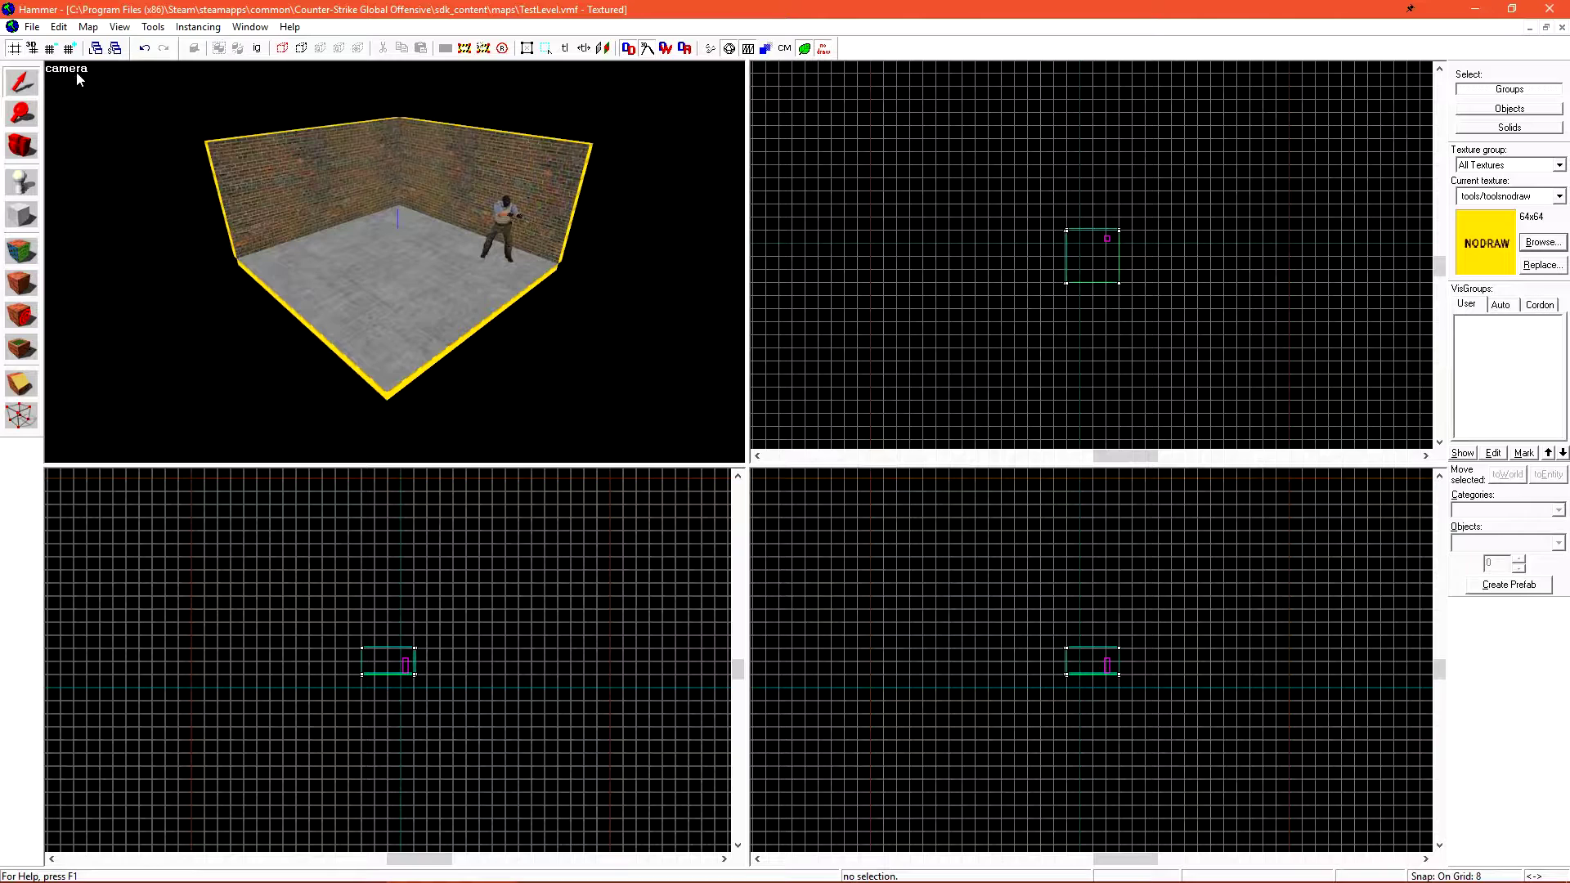
pyautogui.click(78, 74)
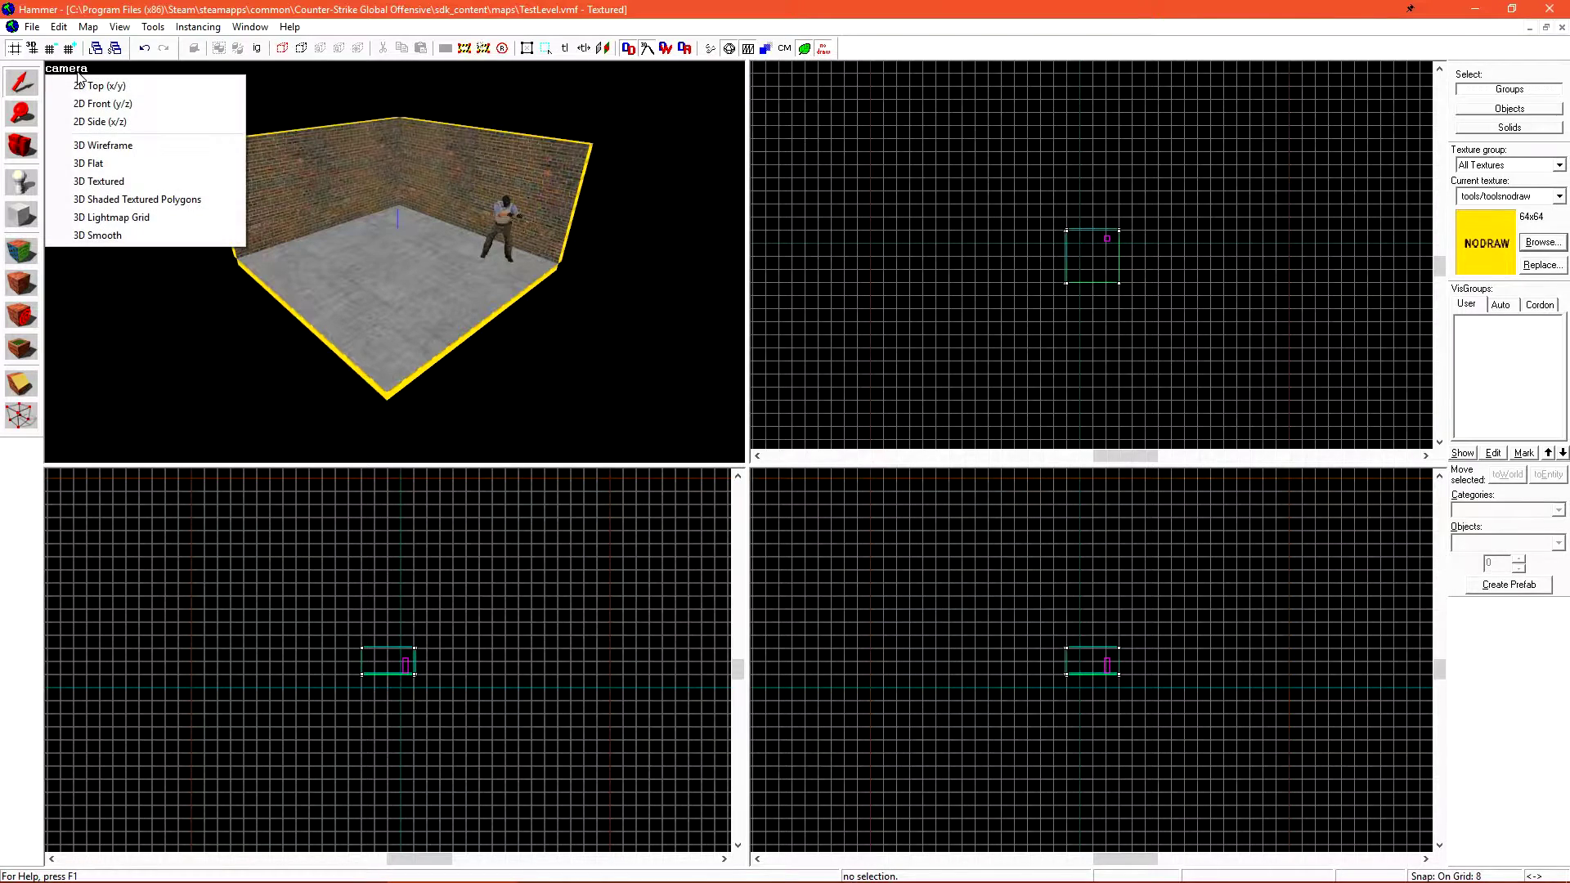
pyautogui.click(114, 166)
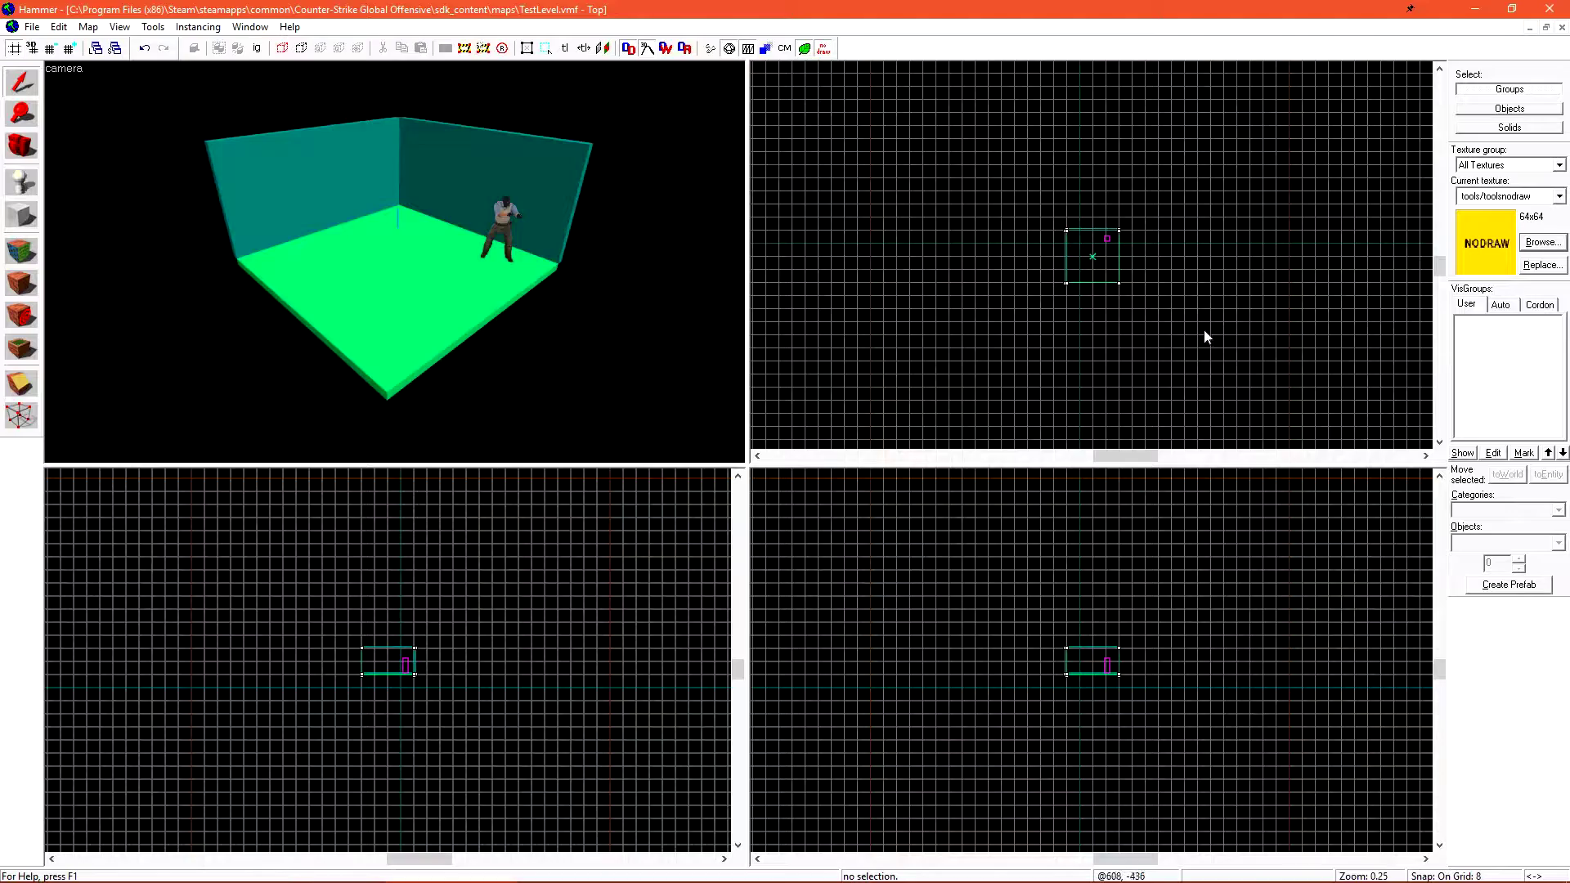
# Frame the room in the Top, Side and Front views and select the floor brush.
pyautogui.moveTo(1205, 336); pyautogui.dragTo(1105, 256, button='middle')
pyautogui.scroll(10, 1104, 256)
pyautogui.scroll(-2, 1027, 335)
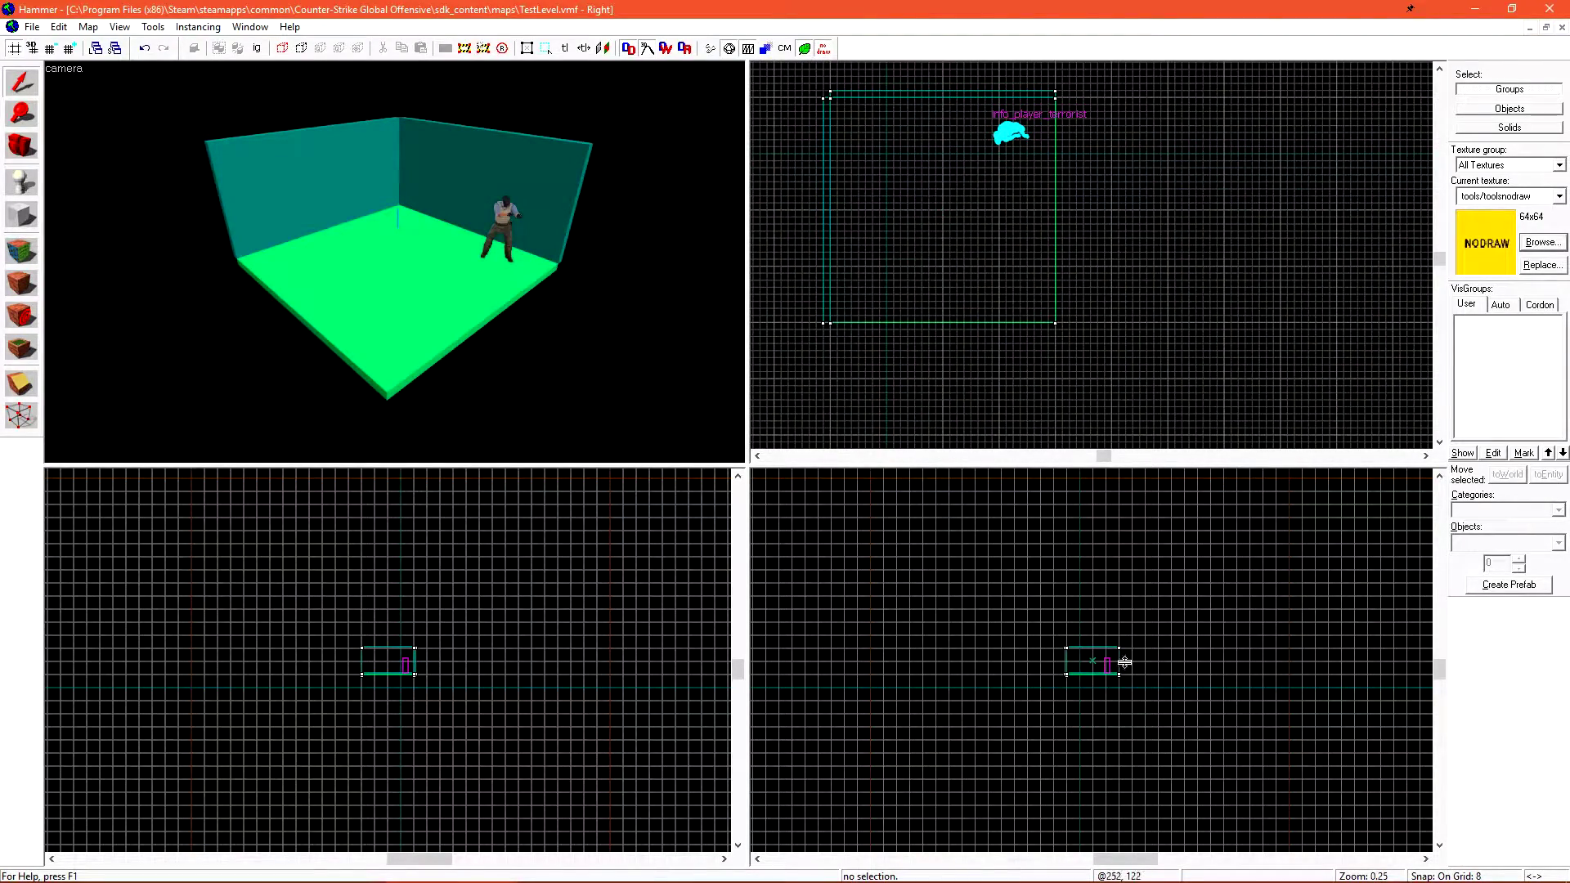
pyautogui.scroll(5, 1124, 658)
pyautogui.moveTo(1189, 612); pyautogui.dragTo(1139, 641, button='middle')
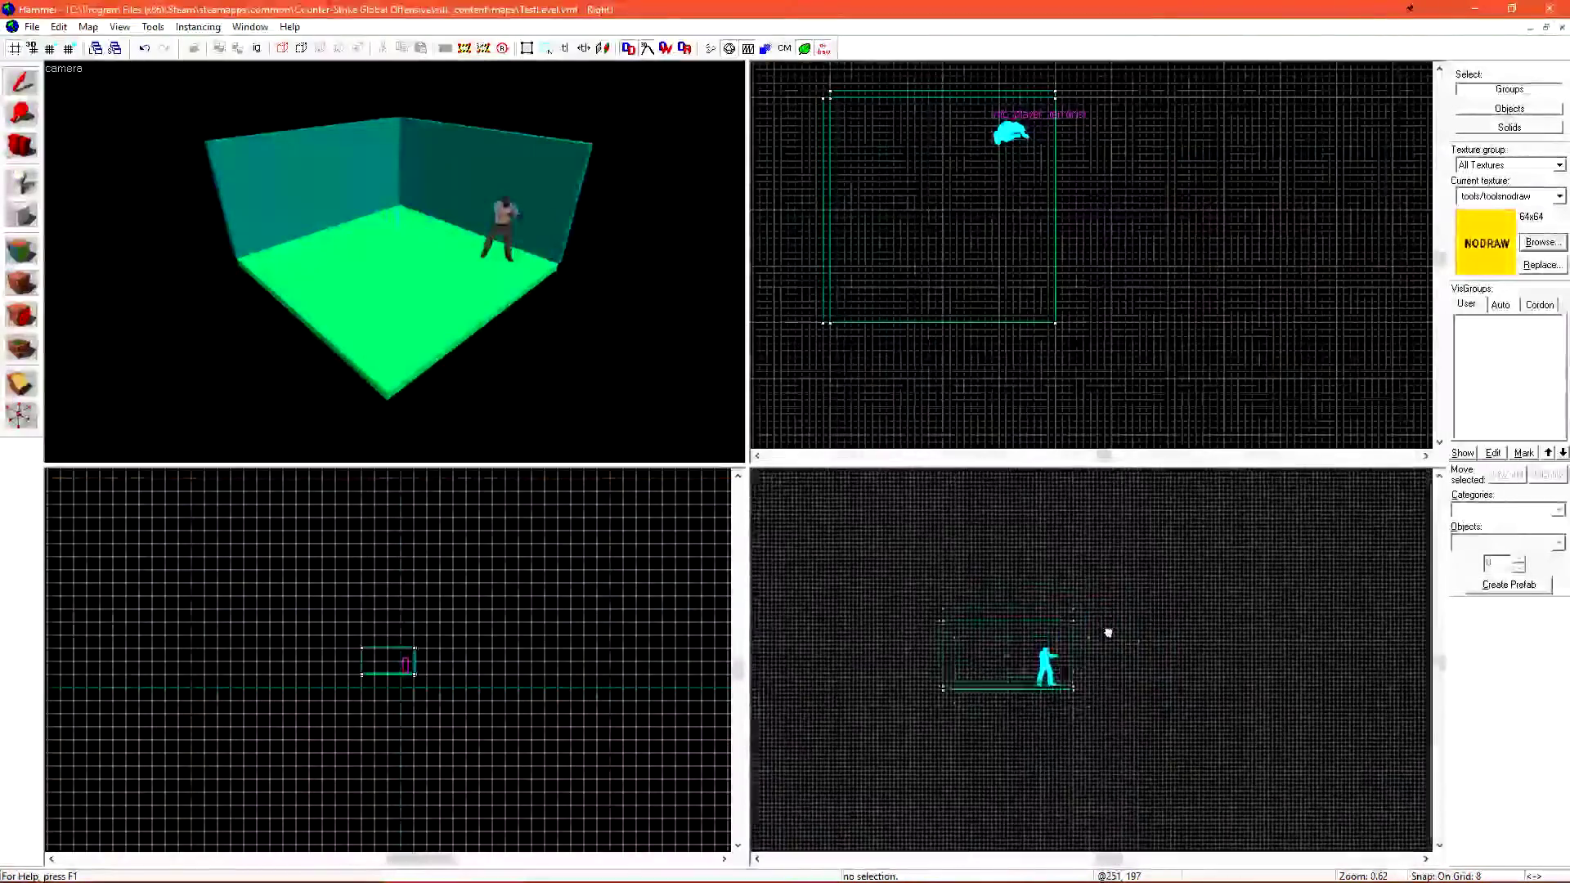
pyautogui.scroll(6, 481, 655)
pyautogui.scroll(2, 481, 657)
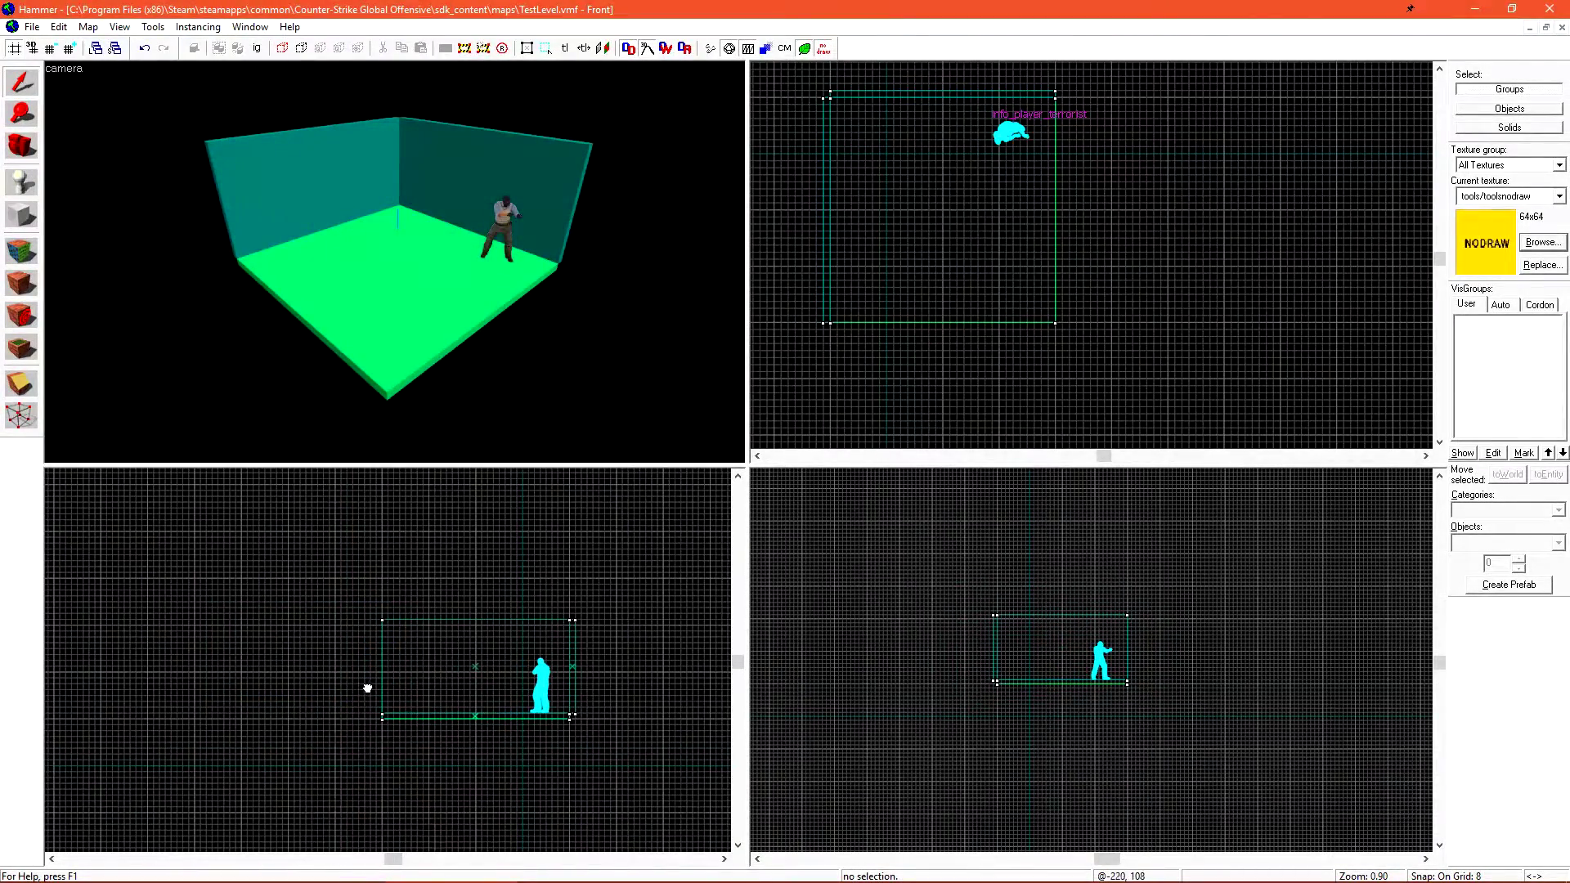
pyautogui.scroll(1, 367, 688)
pyautogui.moveTo(367, 688); pyautogui.dragTo(462, 676, button='middle')
pyautogui.moveTo(561, 683); pyautogui.dragTo(491, 687, button='middle')
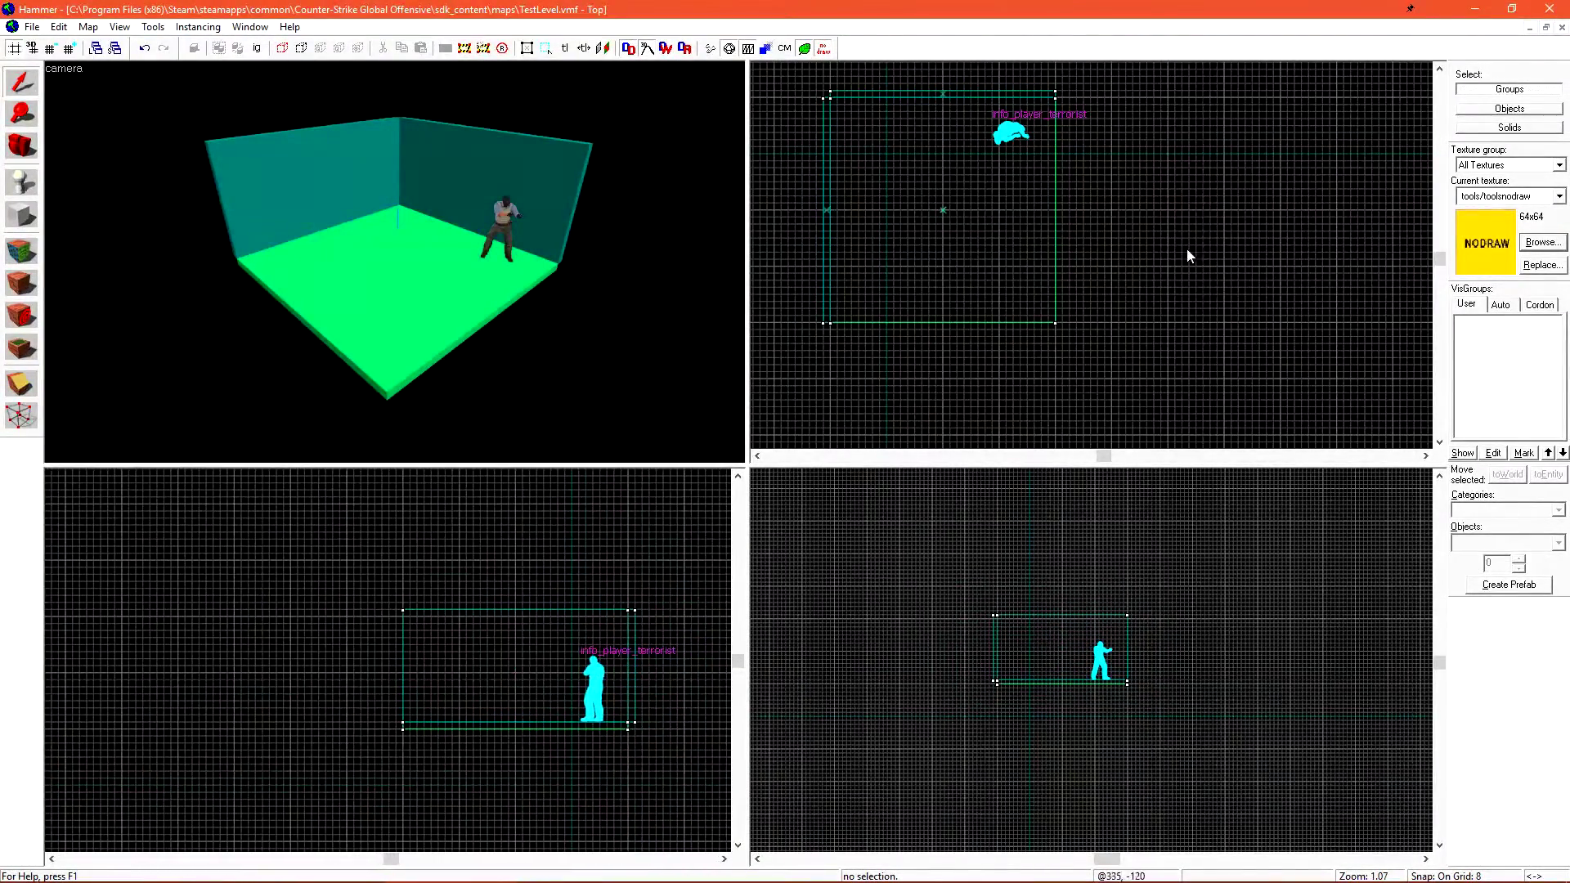
pyautogui.click(439, 343)
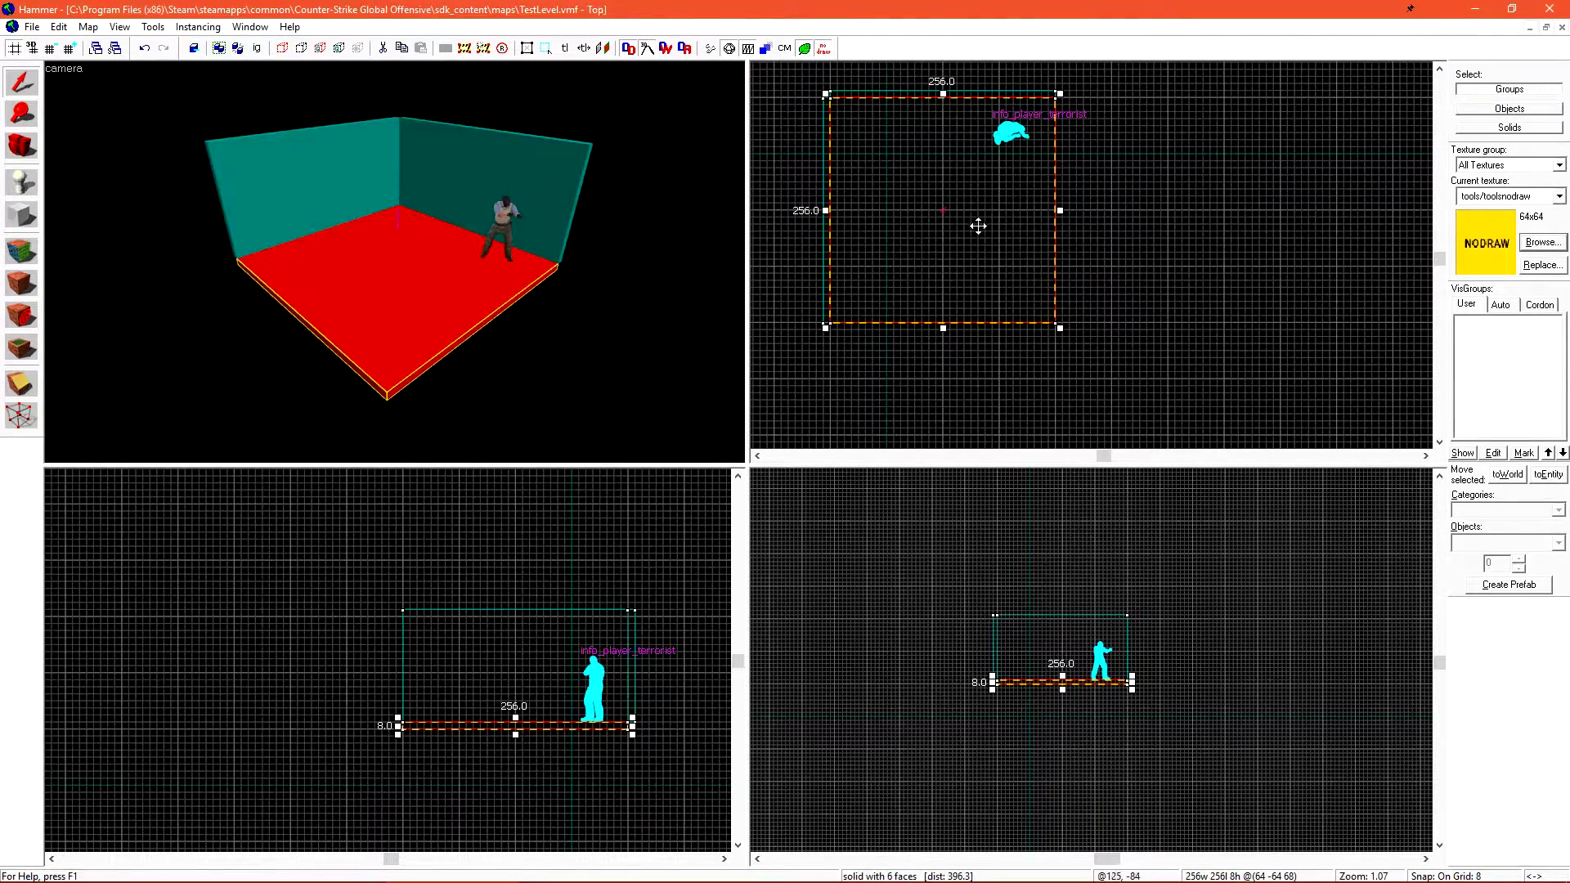
# Stretch the floor and right wall together to 640 units wide.
pyautogui.keyDown('ctrl'); pyautogui.click(585, 164); pyautogui.keyUp('ctrl')
pyautogui.scroll(-2, 965, 236)
pyautogui.moveTo(966, 237); pyautogui.dragTo(1119, 198)
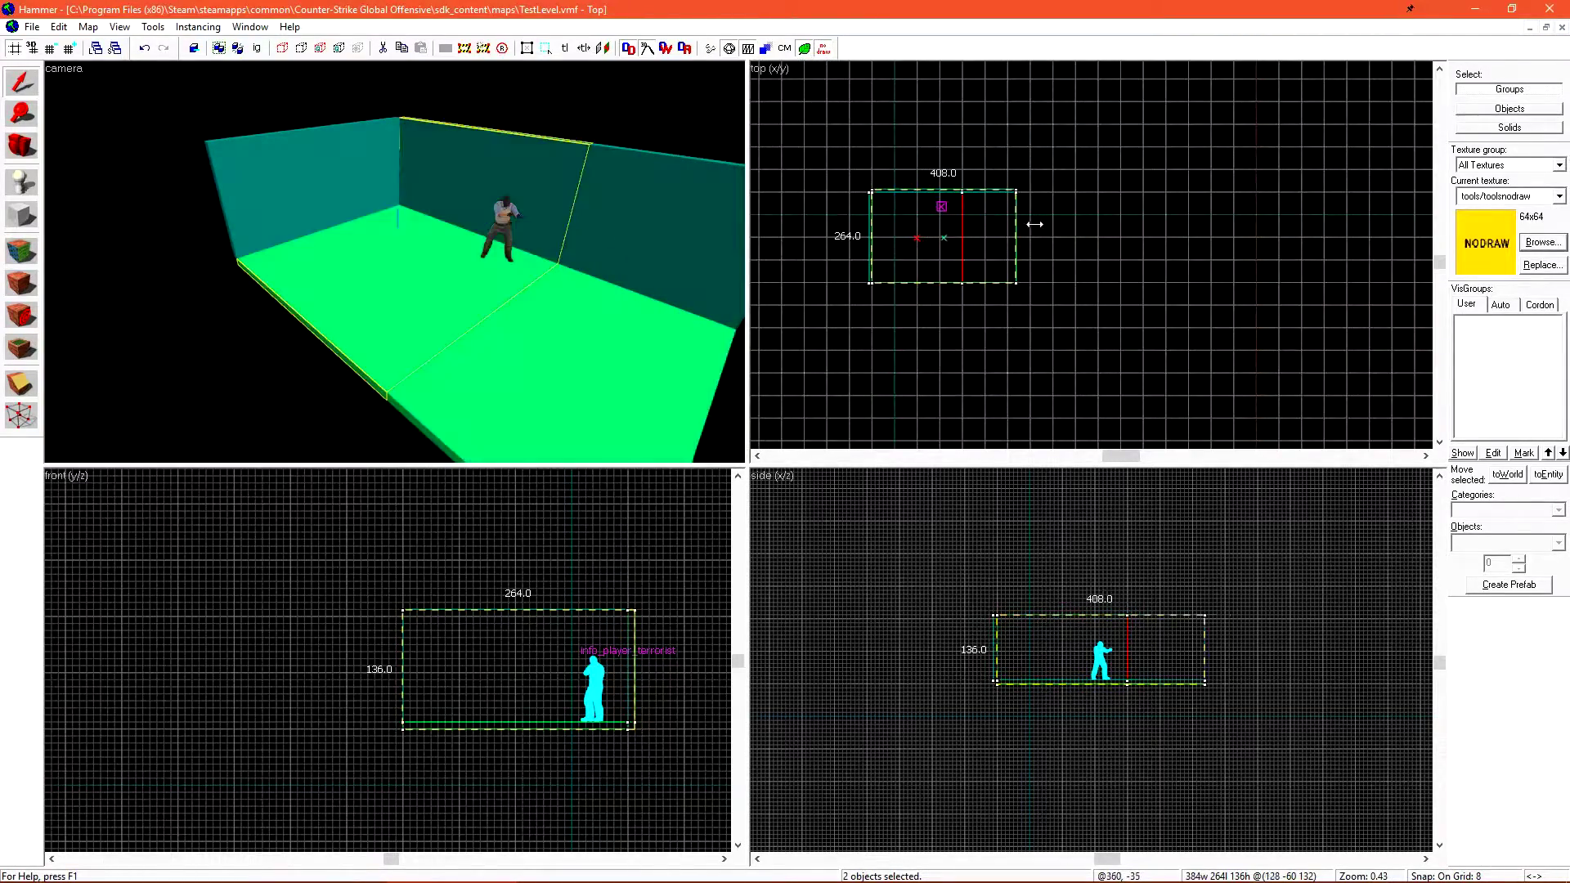
pyautogui.scroll(3, 1062, 200)
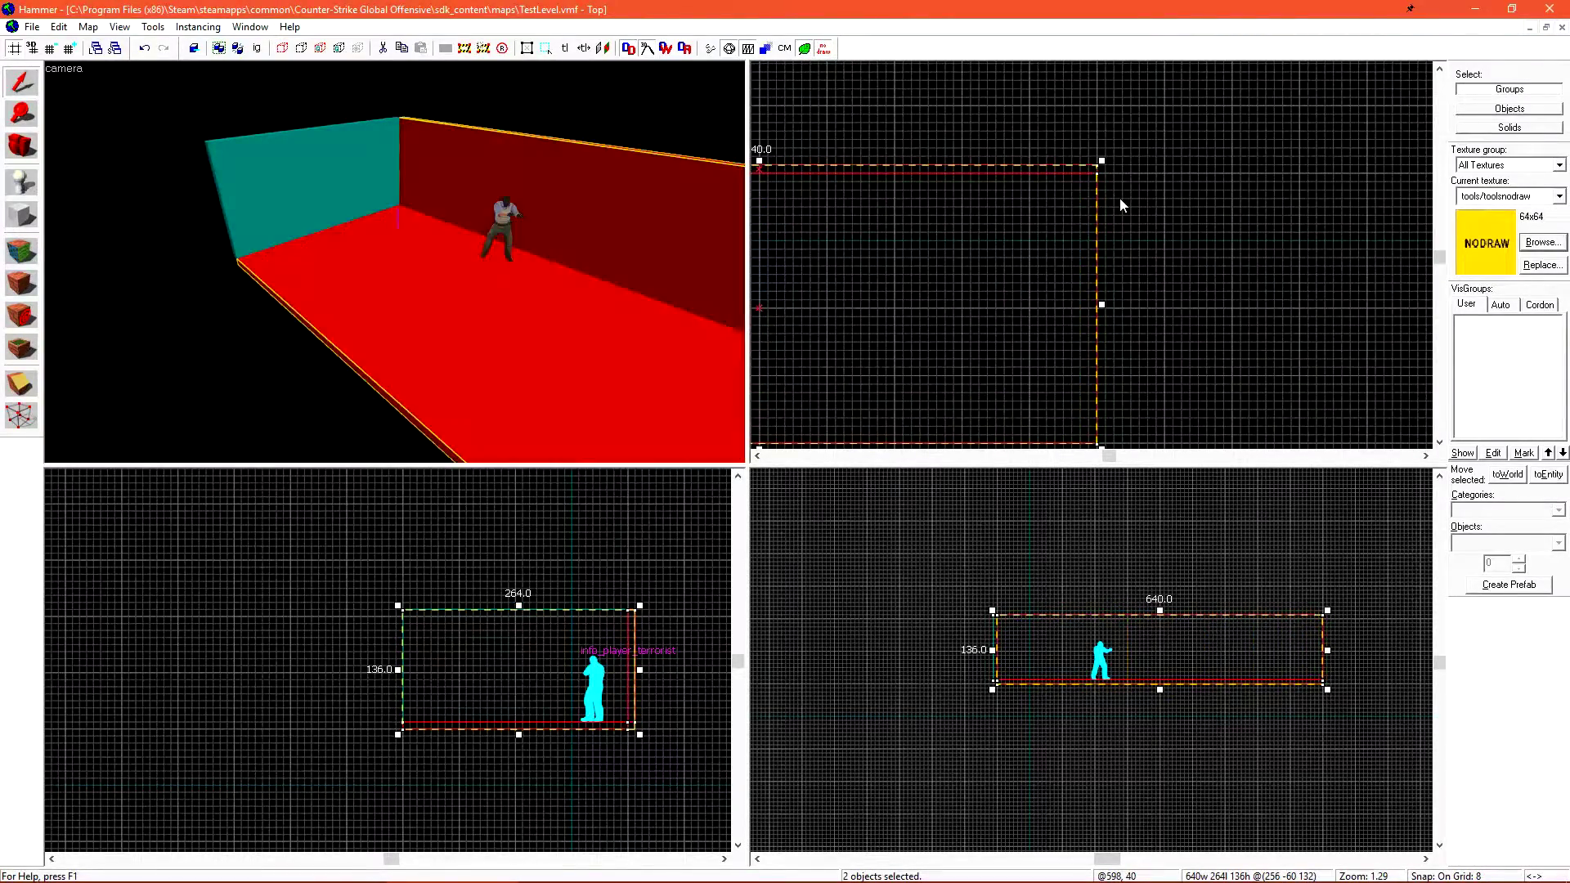
pyautogui.click(1189, 131)
pyautogui.moveTo(495, 283); pyautogui.dragTo(456, 233)
pyautogui.scroll(-5, 456, 233)
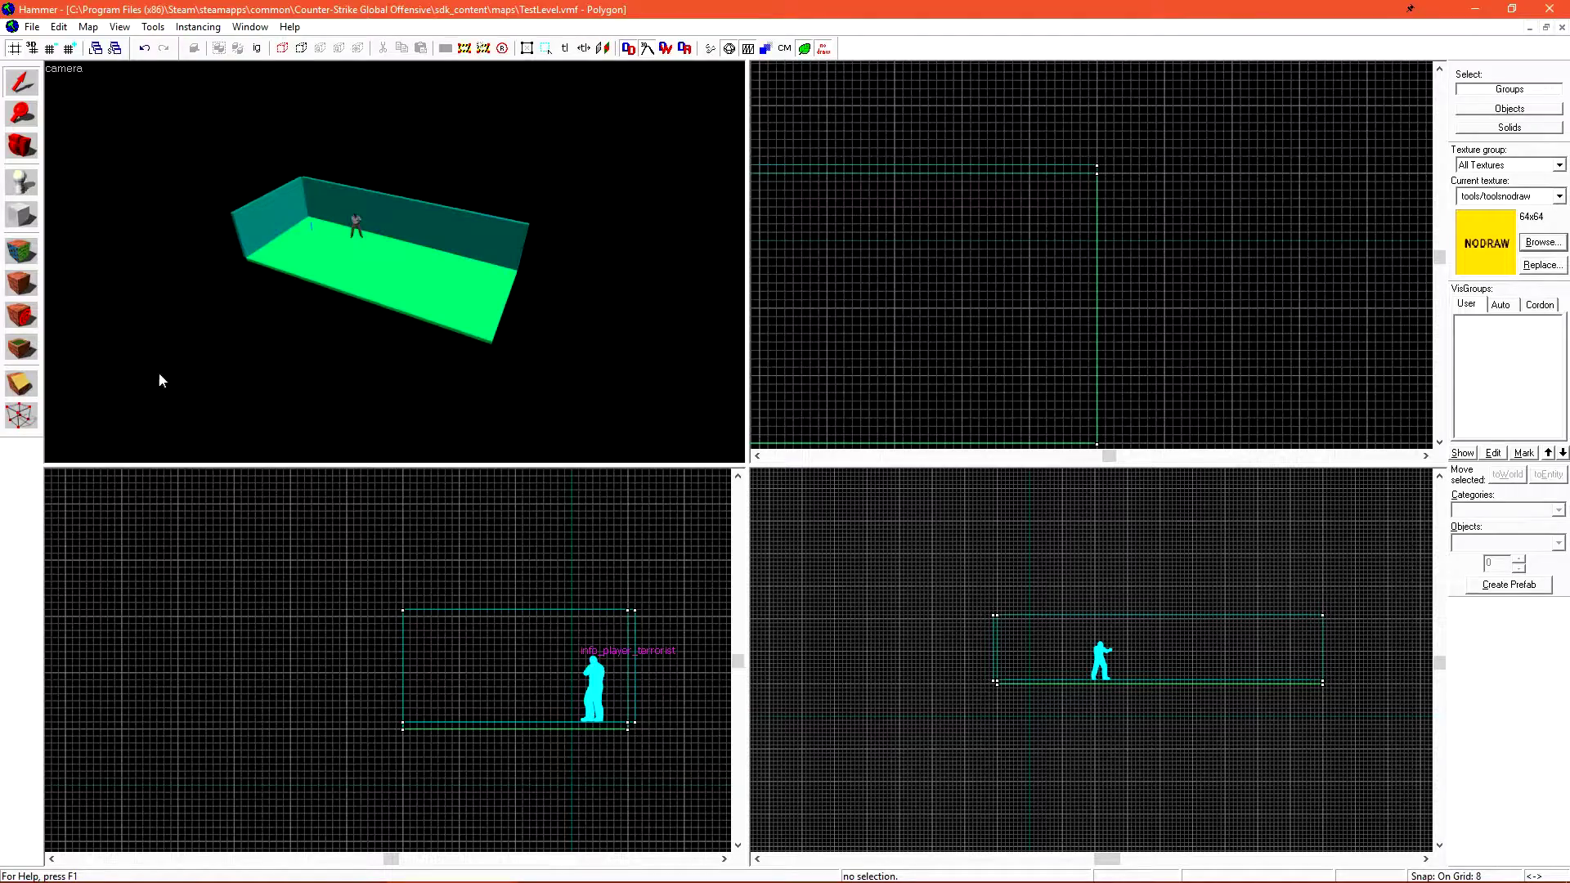
# Lengthen the floor and left wall together to 576 units.
pyautogui.click(307, 260)
pyautogui.keyDown('ctrl'); pyautogui.click(278, 228); pyautogui.keyUp('ctrl')
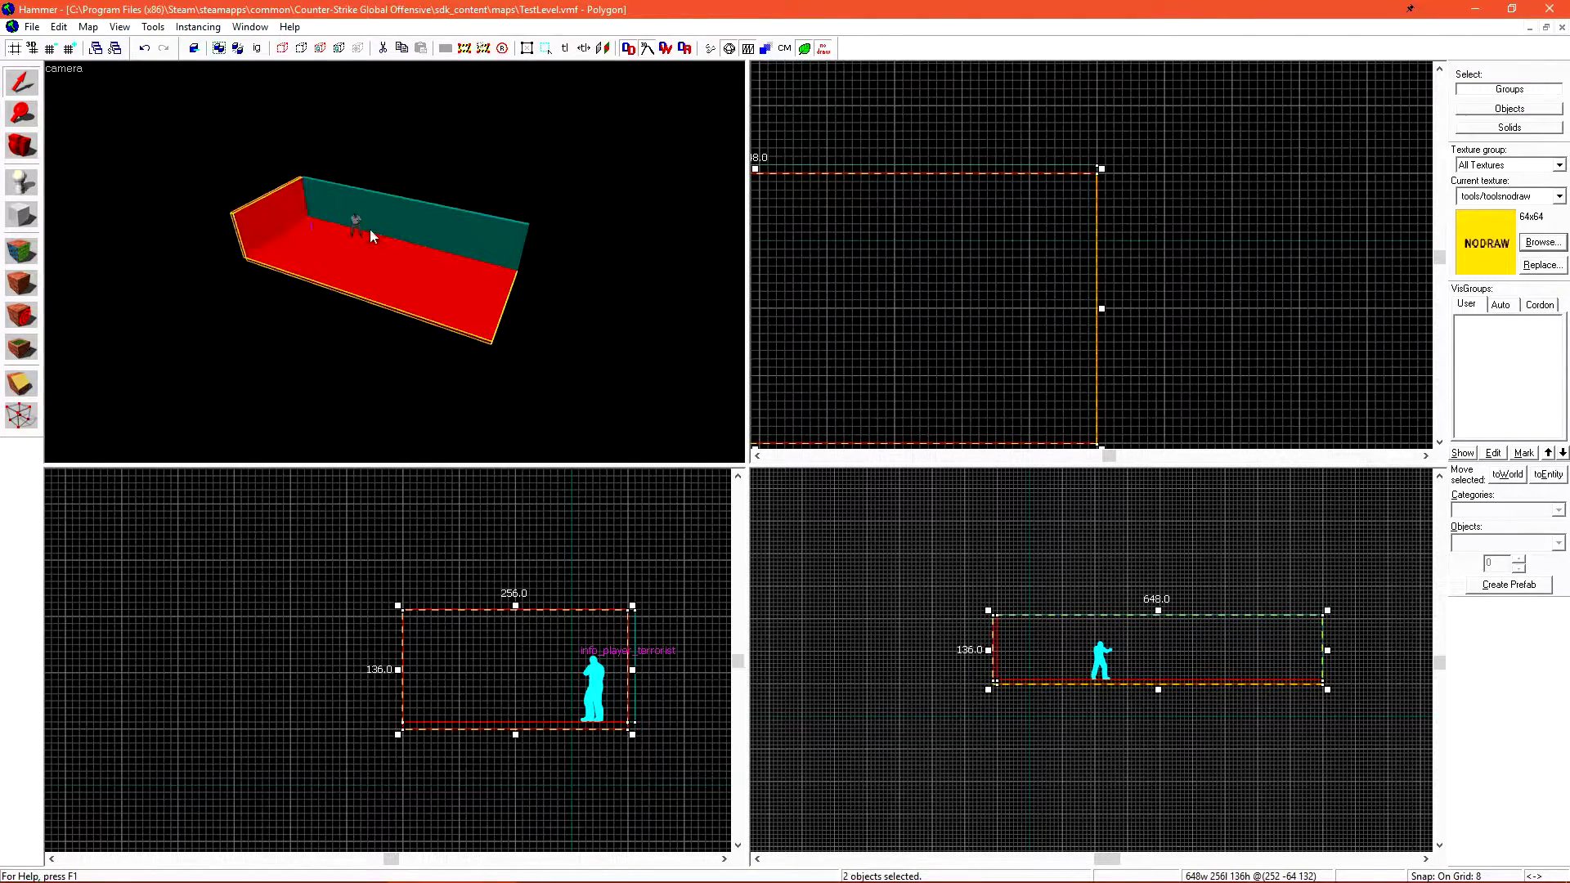
pyautogui.scroll(-3, 1184, 147)
pyautogui.scroll(-2, 1062, 217)
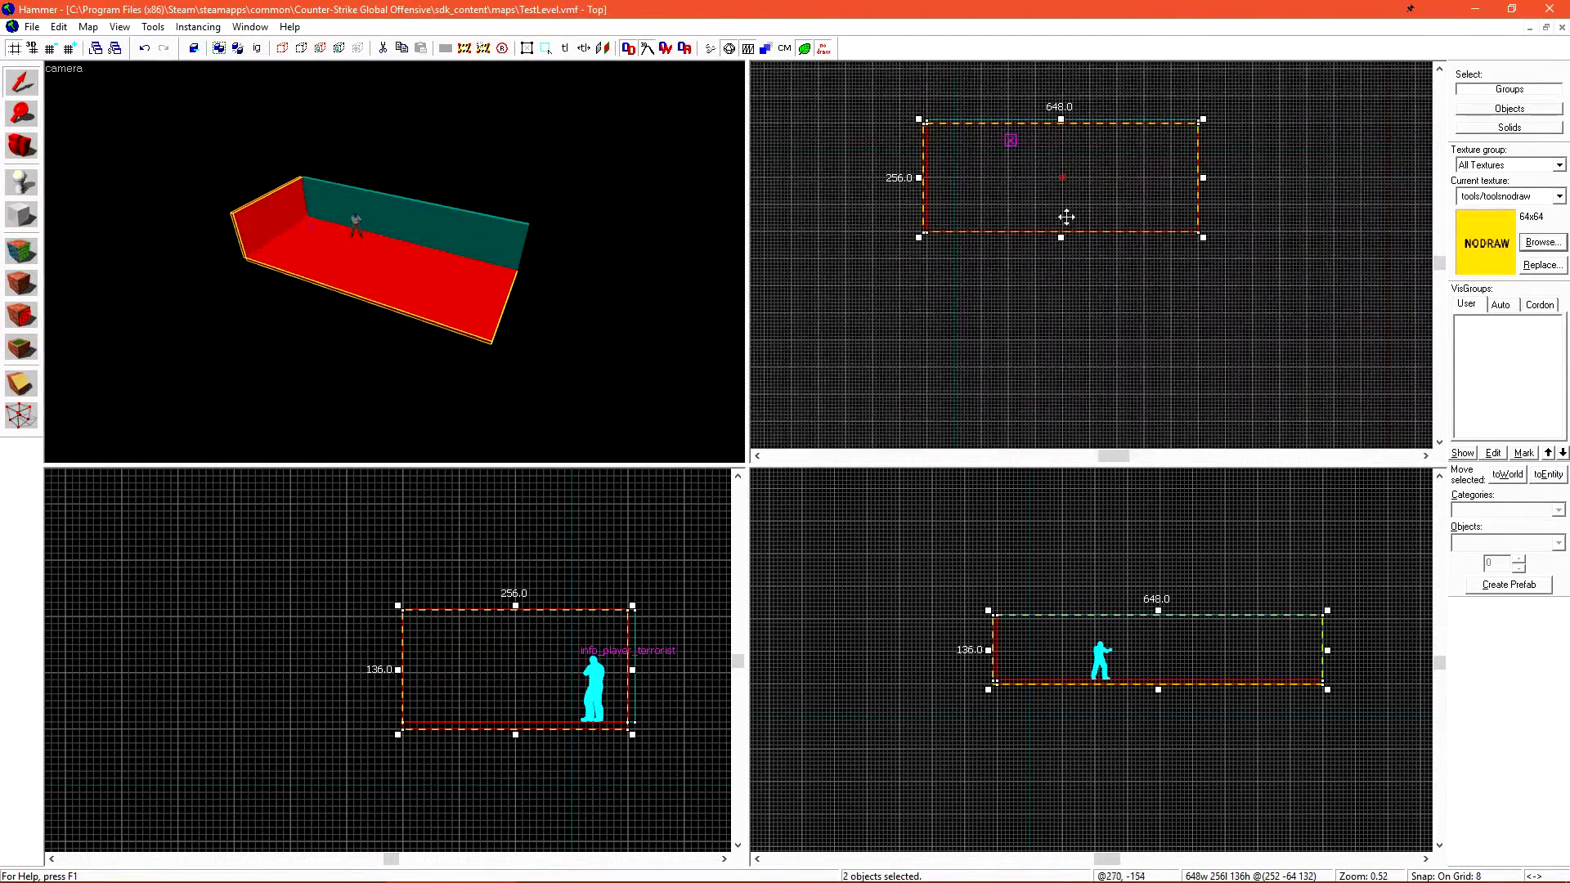
pyautogui.moveTo(1062, 231); pyautogui.dragTo(1058, 367)
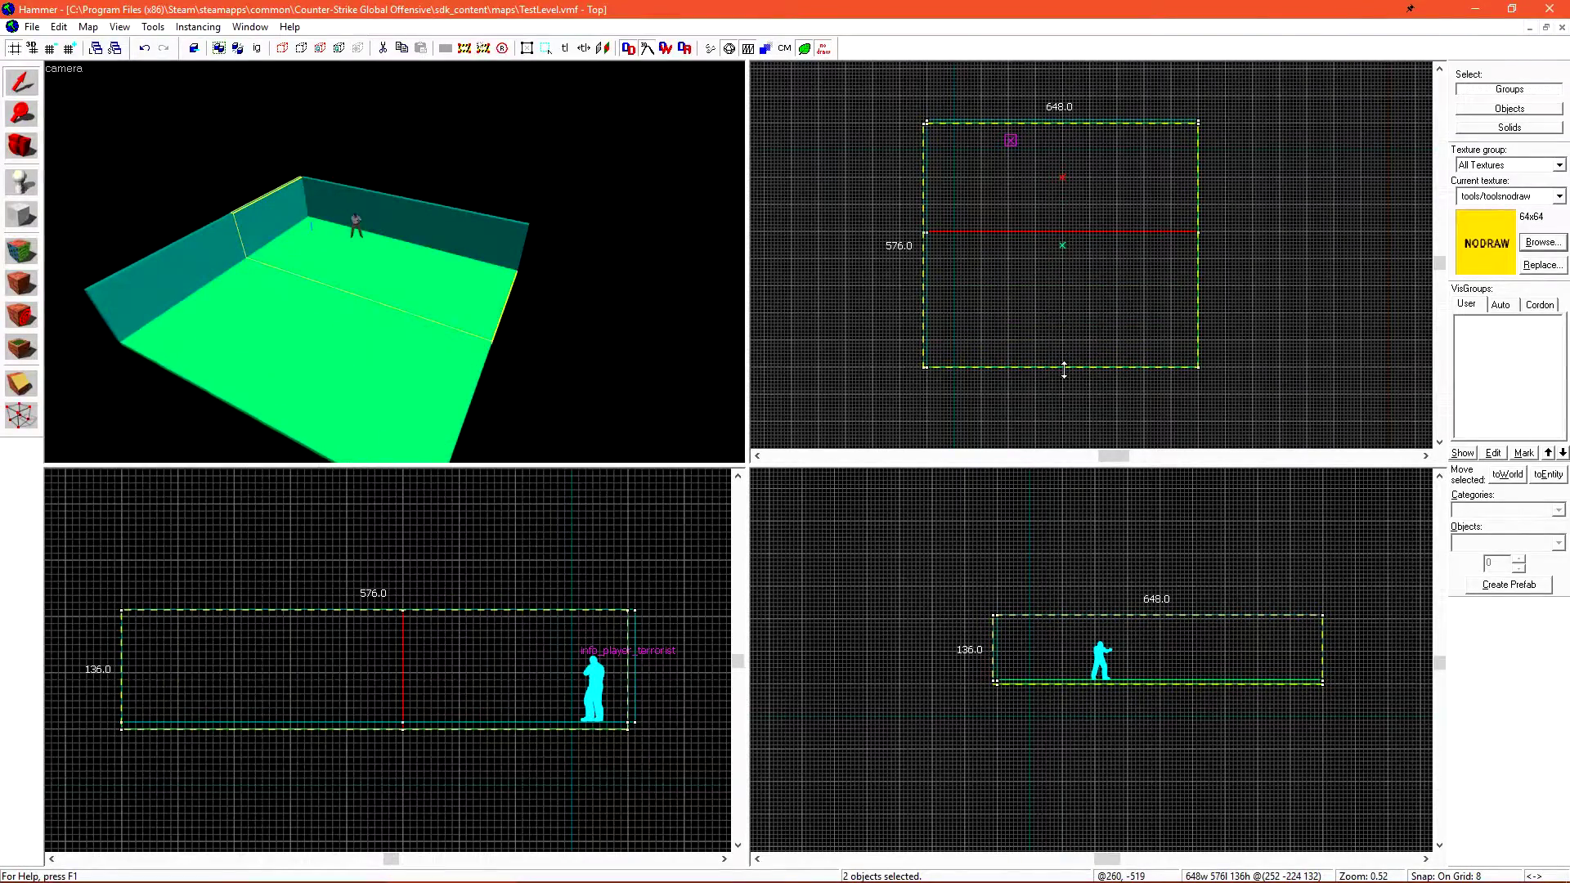
pyautogui.press('Escape')
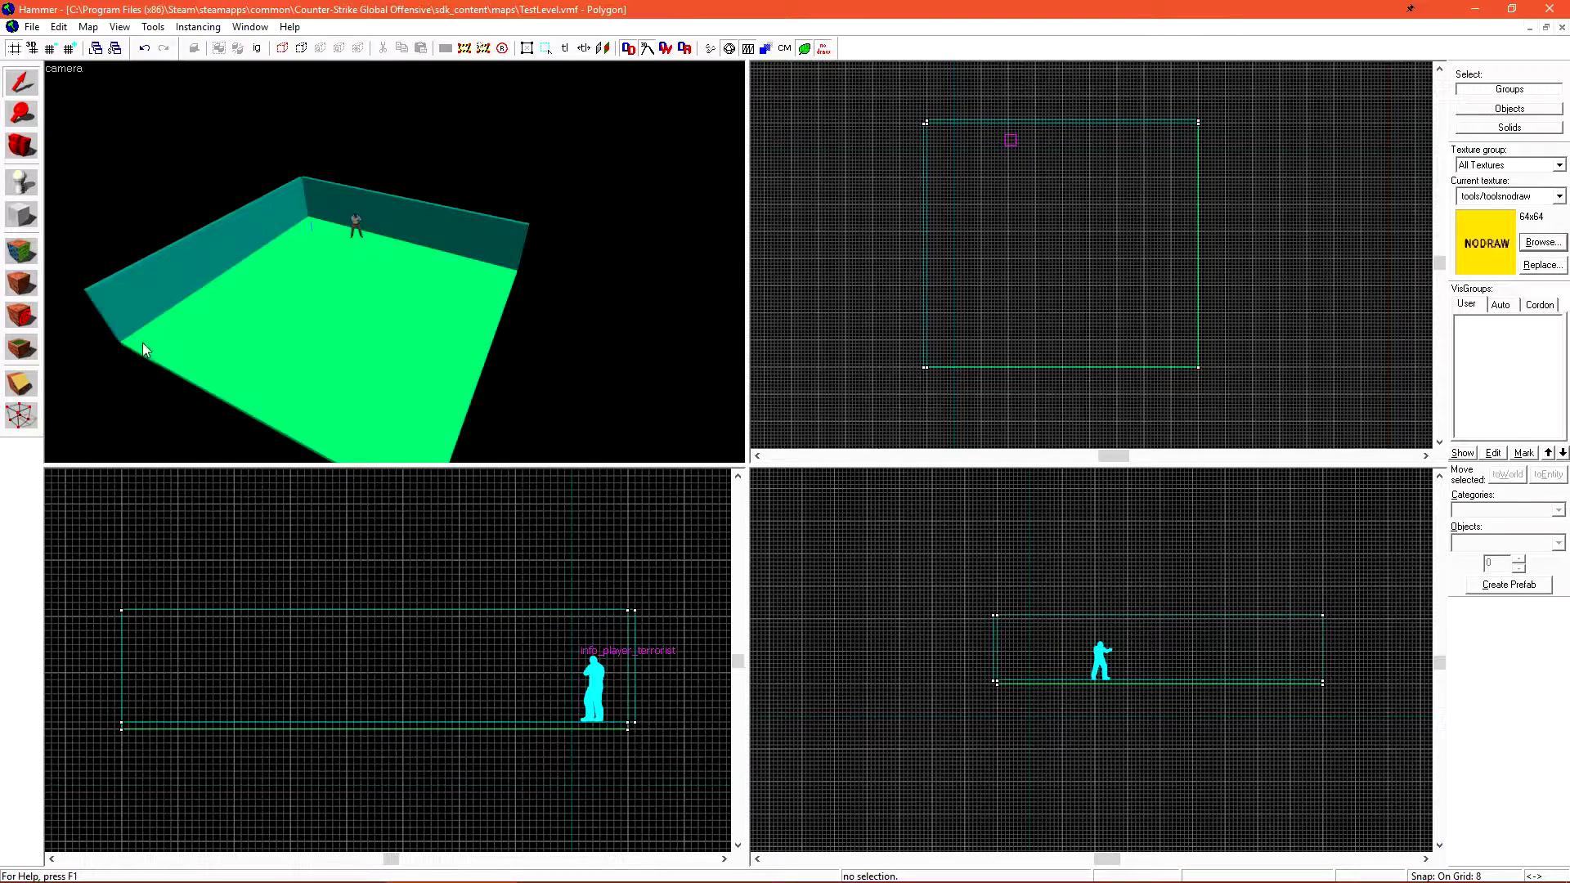
# Copy the left wall to the right edge and the back wall to the front edge.
pyautogui.click(222, 242)
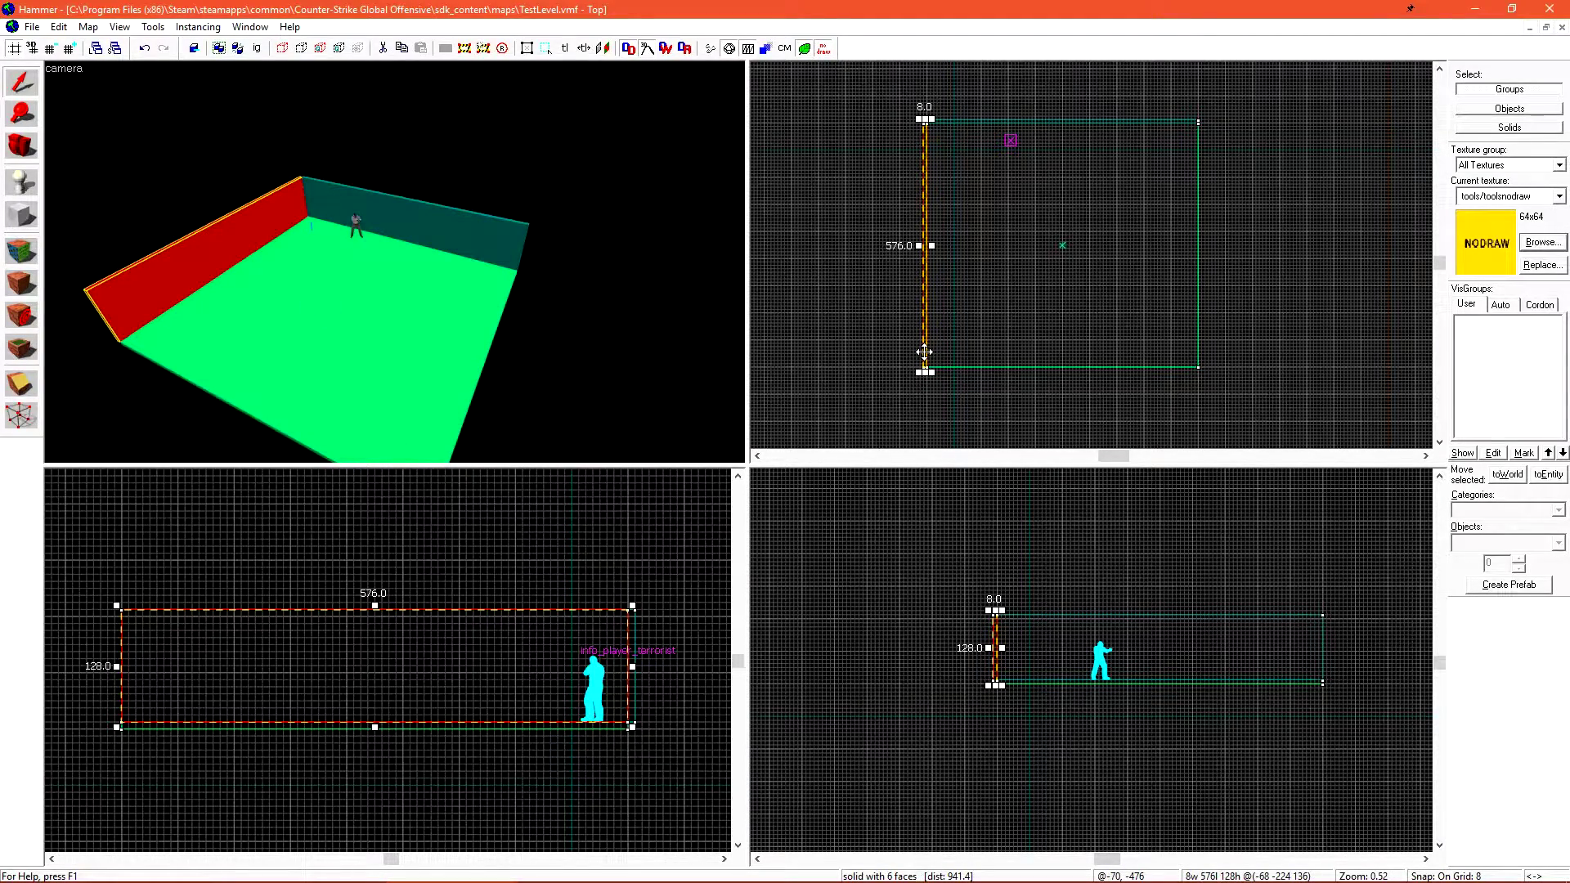
pyautogui.moveTo(924, 350); pyautogui.dragTo(1199, 349)
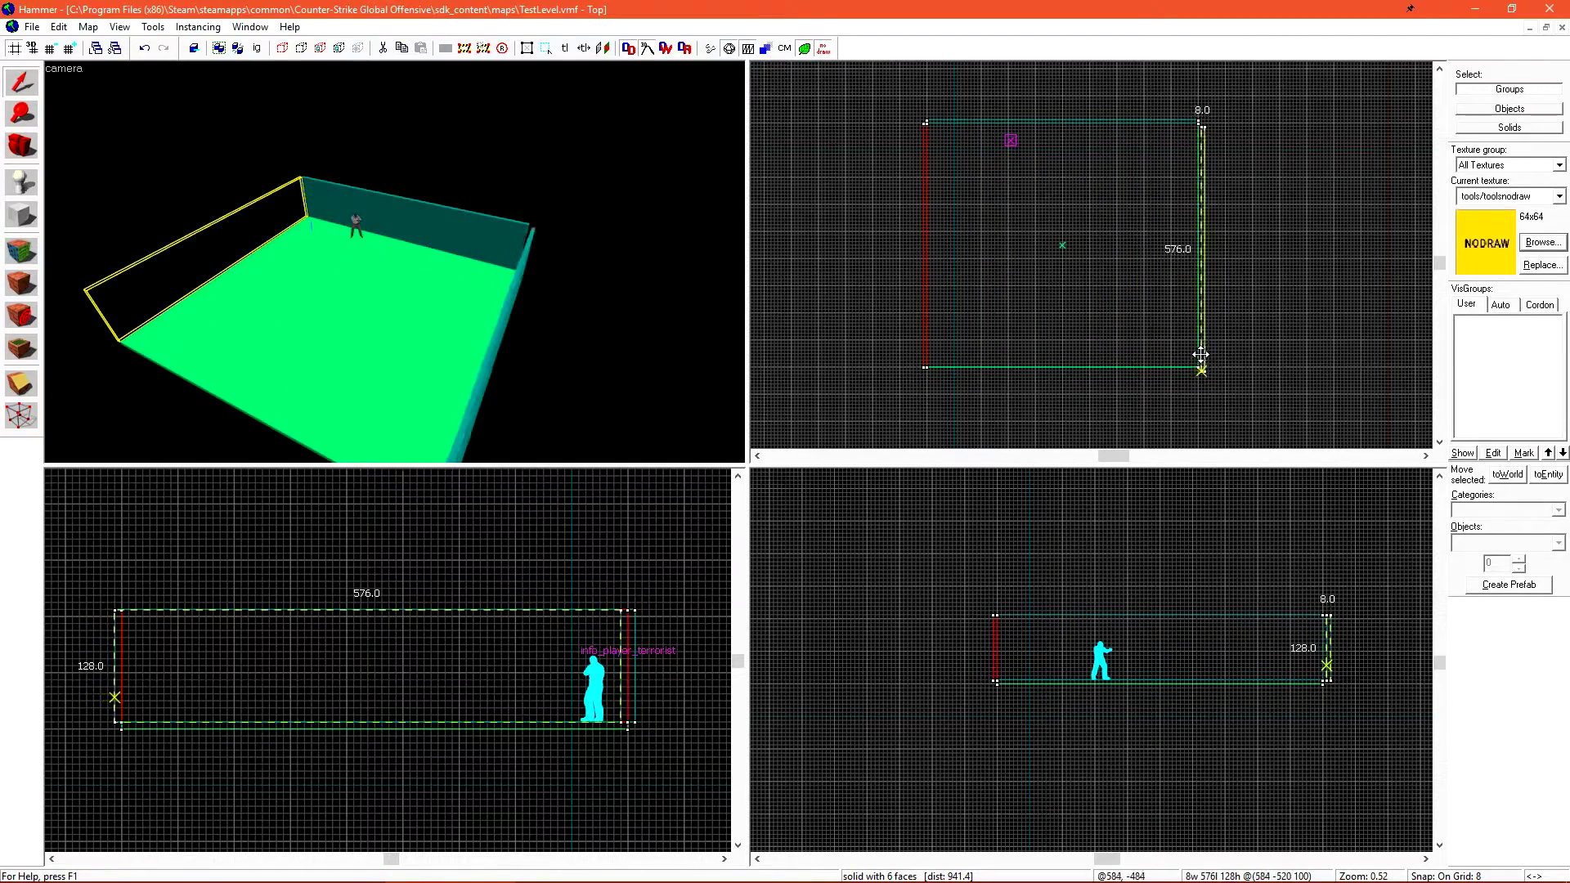
pyautogui.click(424, 226)
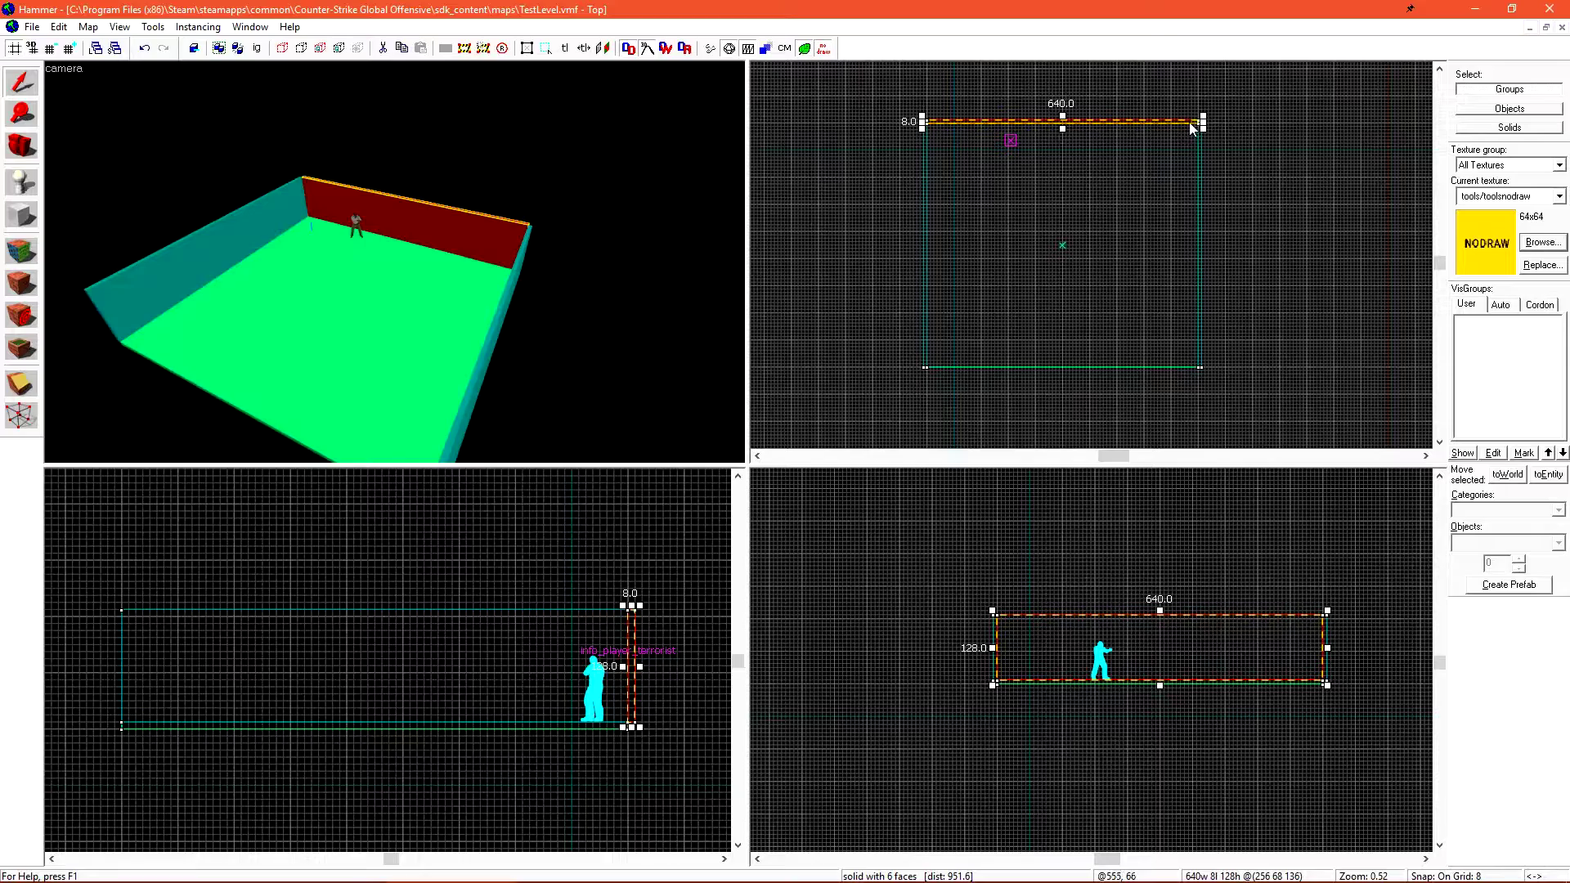
pyautogui.moveTo(1191, 126); pyautogui.dragTo(1187, 354)
pyautogui.scroll(5, 1185, 360)
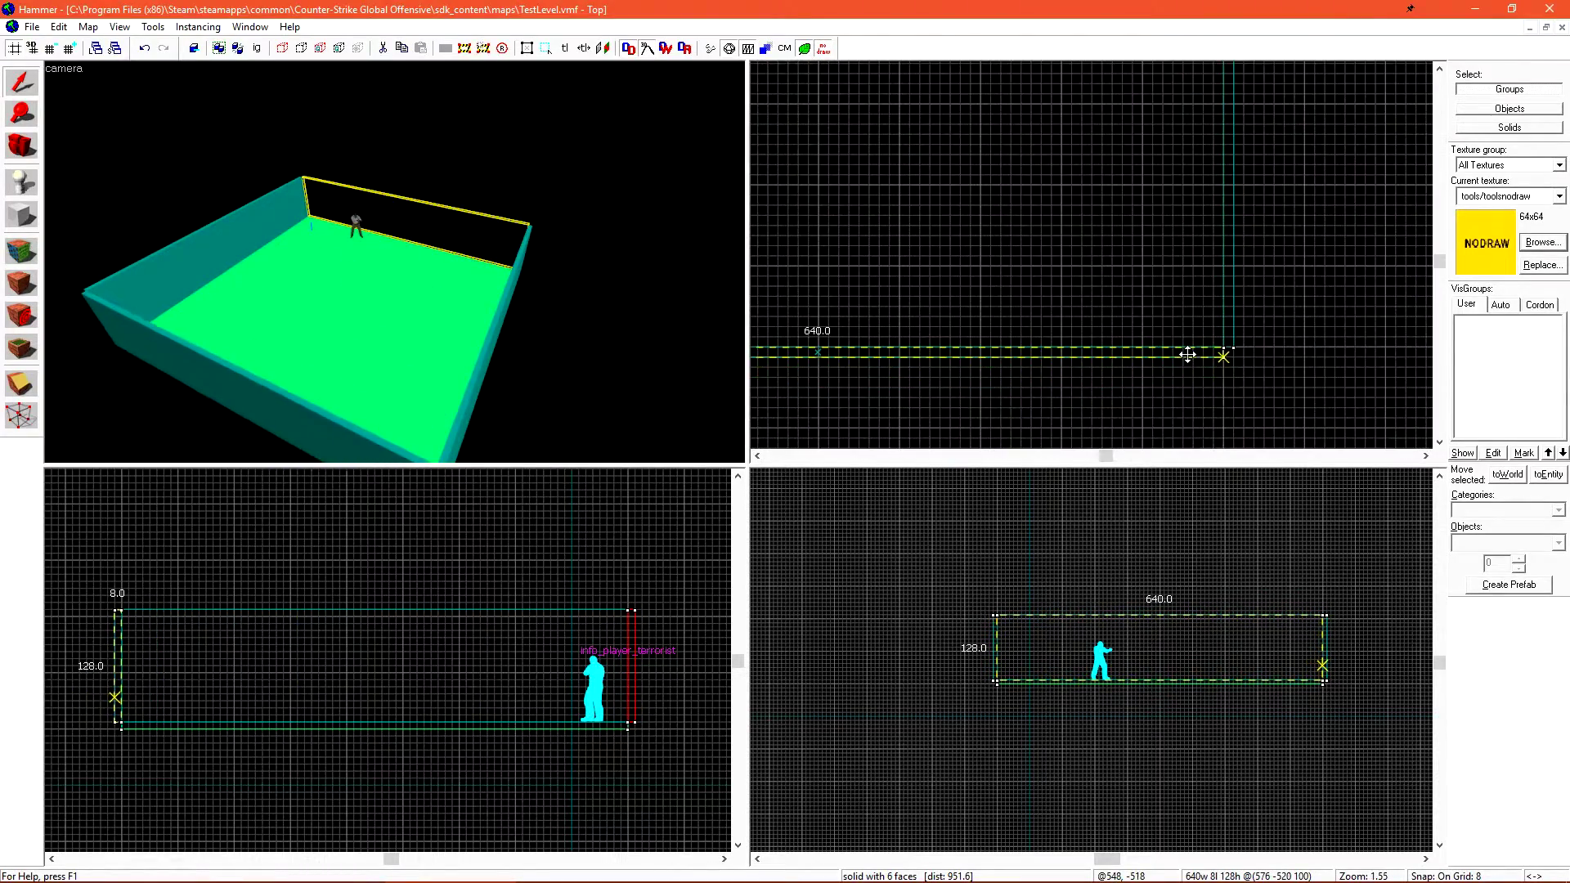
pyautogui.click(1251, 414)
# Deselect and switch the camera view to 3D Textured.
pyautogui.press('z')
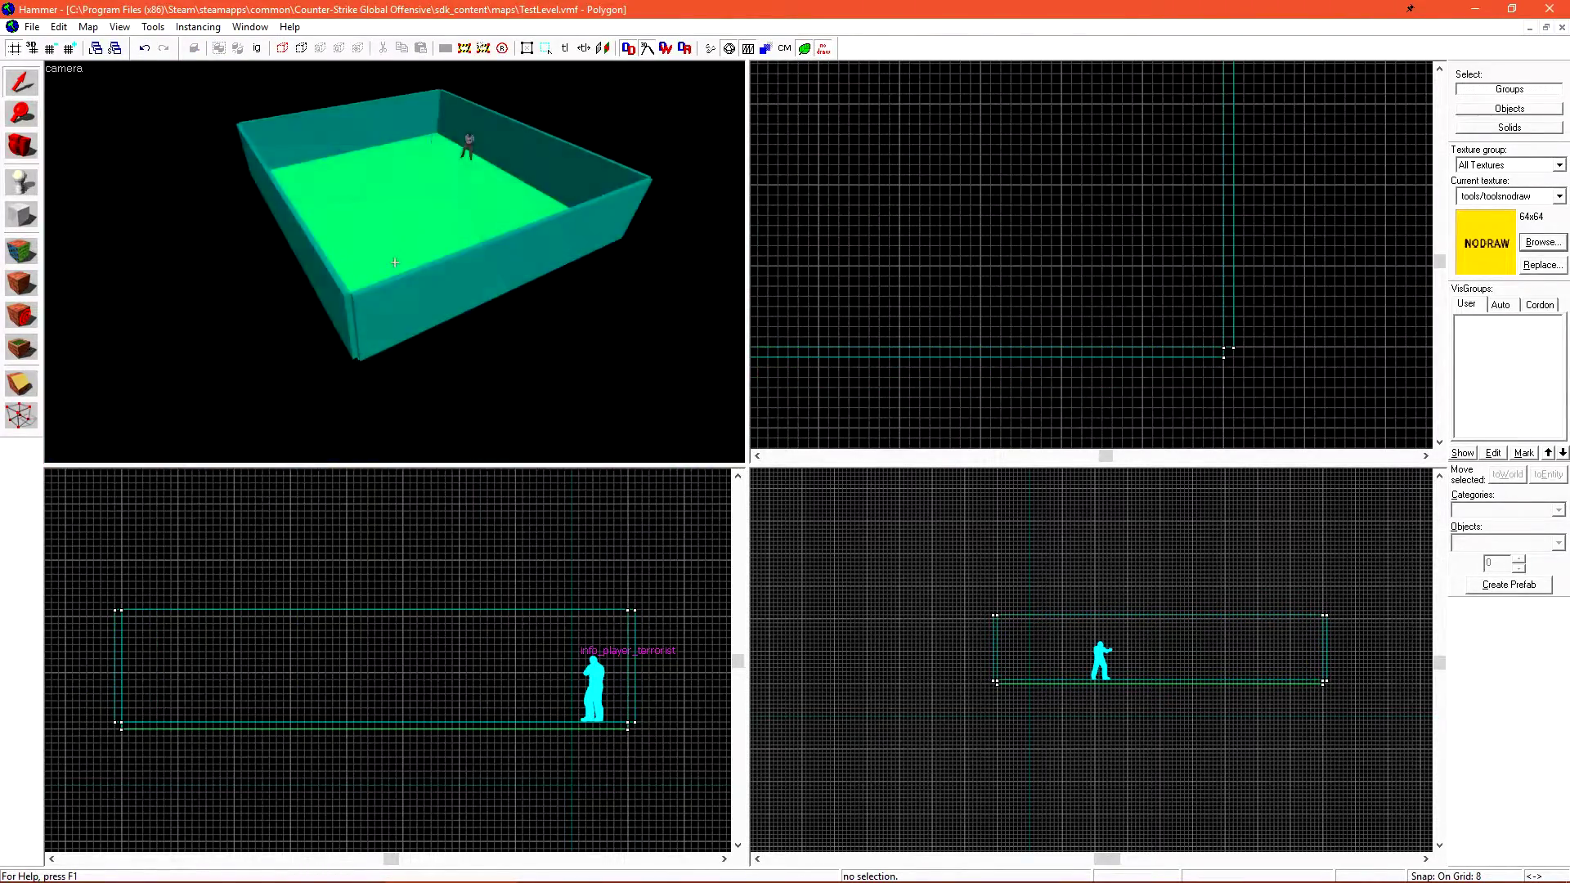
pyautogui.scroll(4, 541, 357)
pyautogui.click(52, 68)
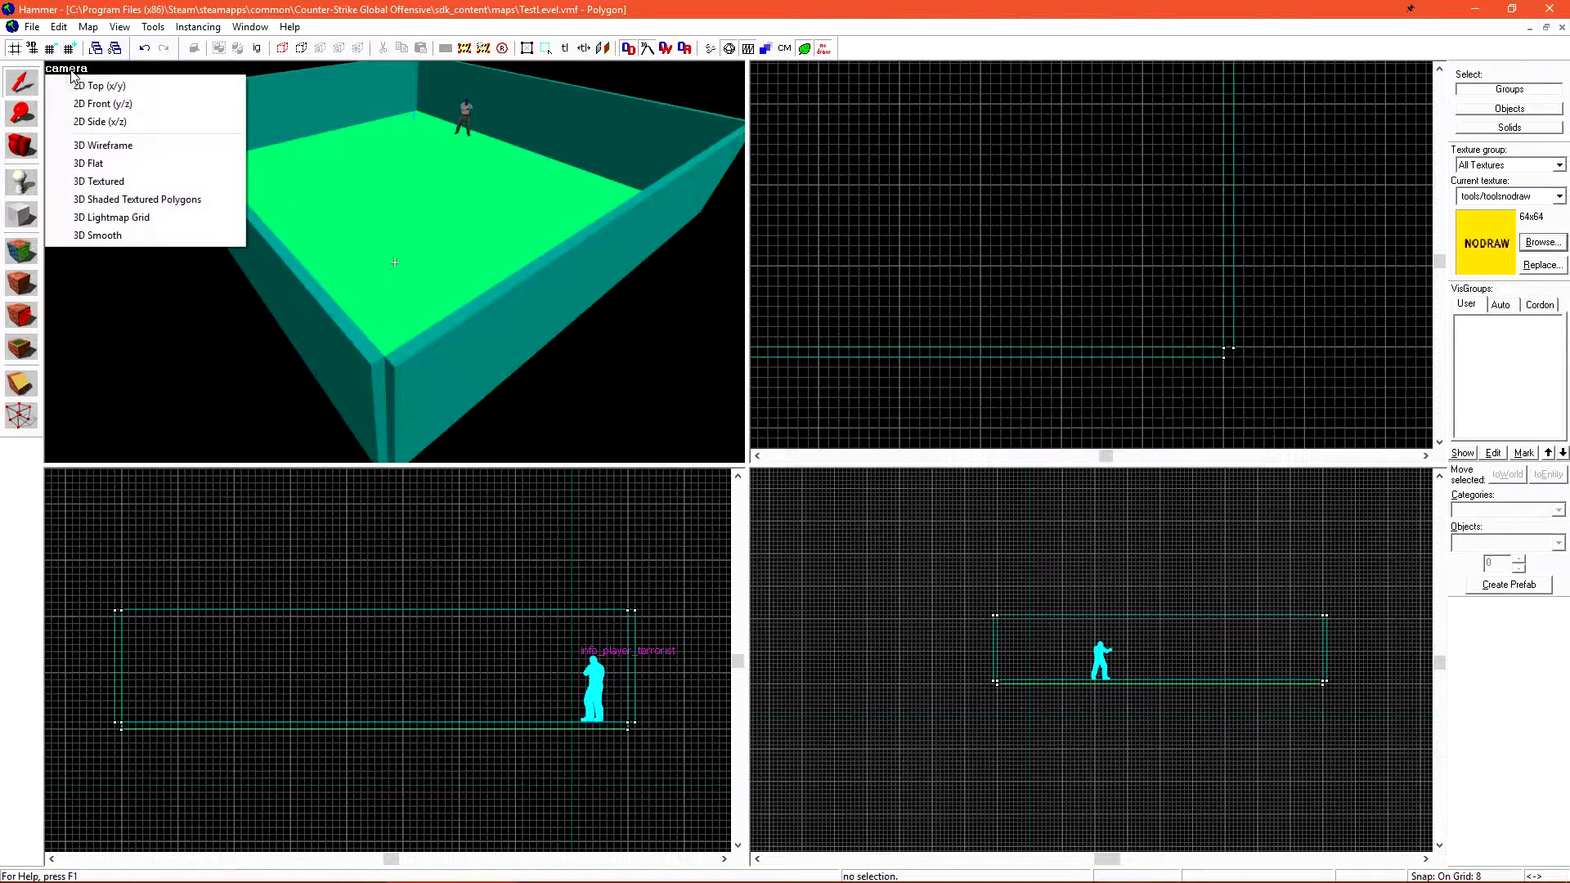
pyautogui.click(150, 187)
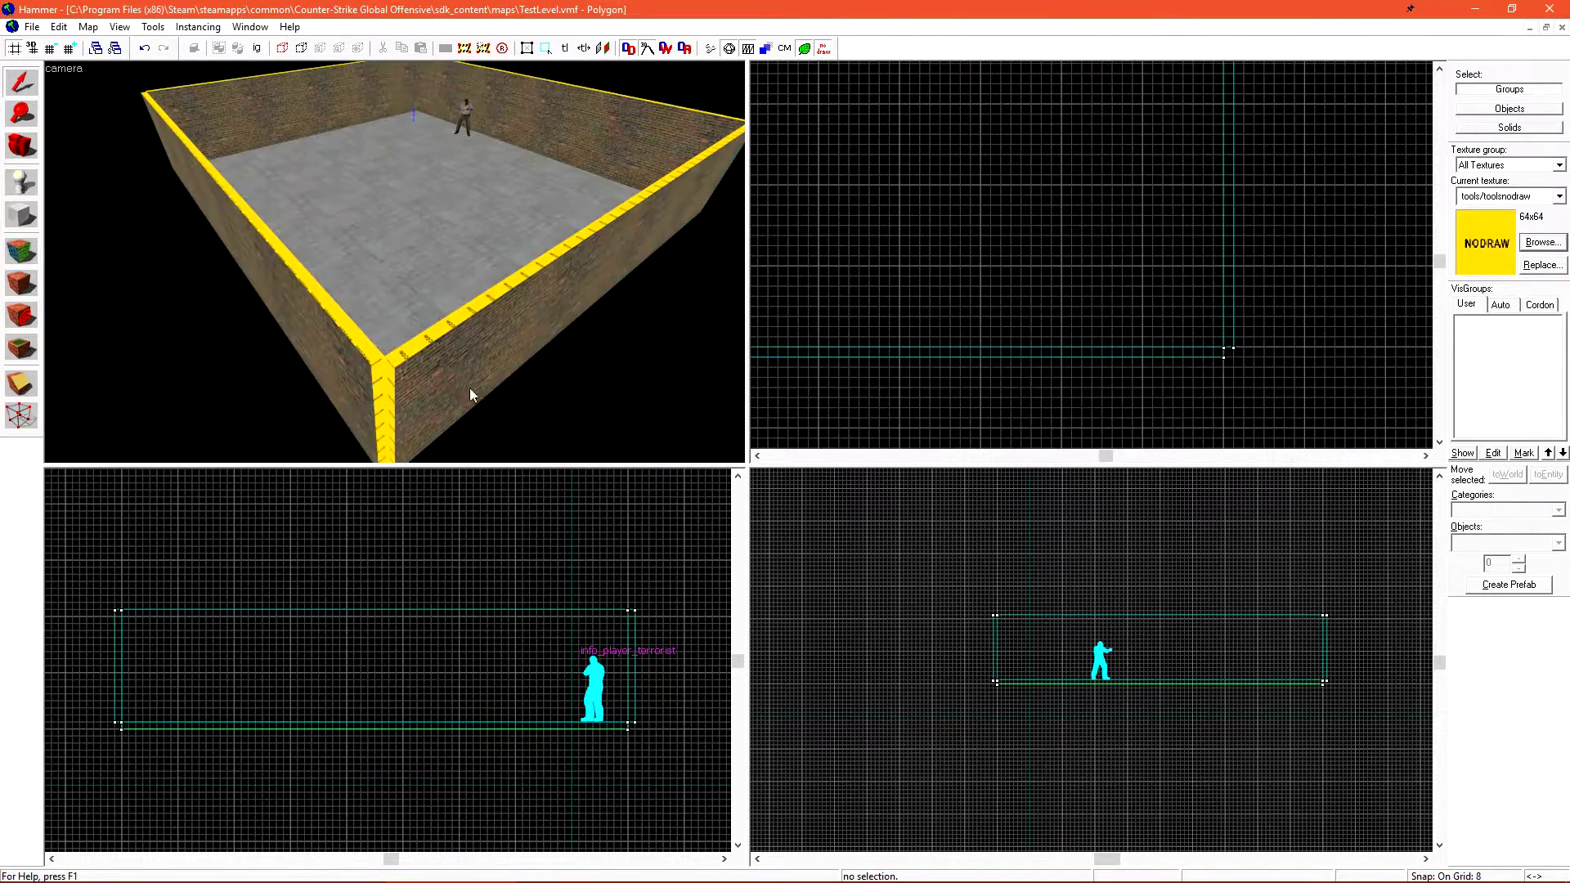
pyautogui.scroll(-3, 542, 336)
pyautogui.scroll(-2, 394, 330)
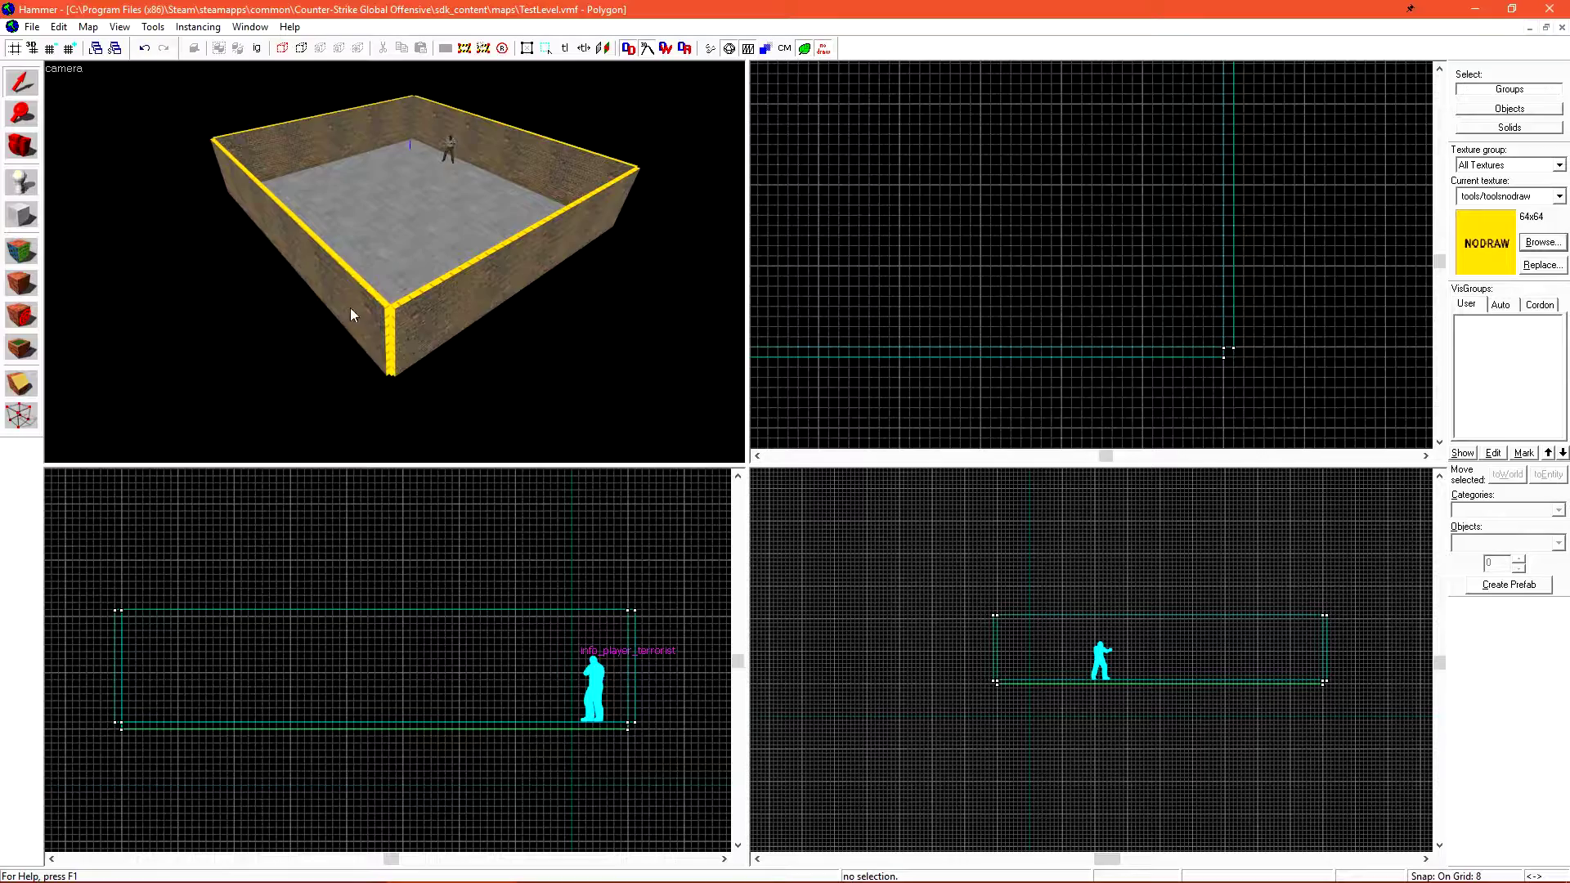
# Select the left and right walls and try rotating the right wall.
pyautogui.click(364, 315)
pyautogui.scroll(-1, 1030, 319)
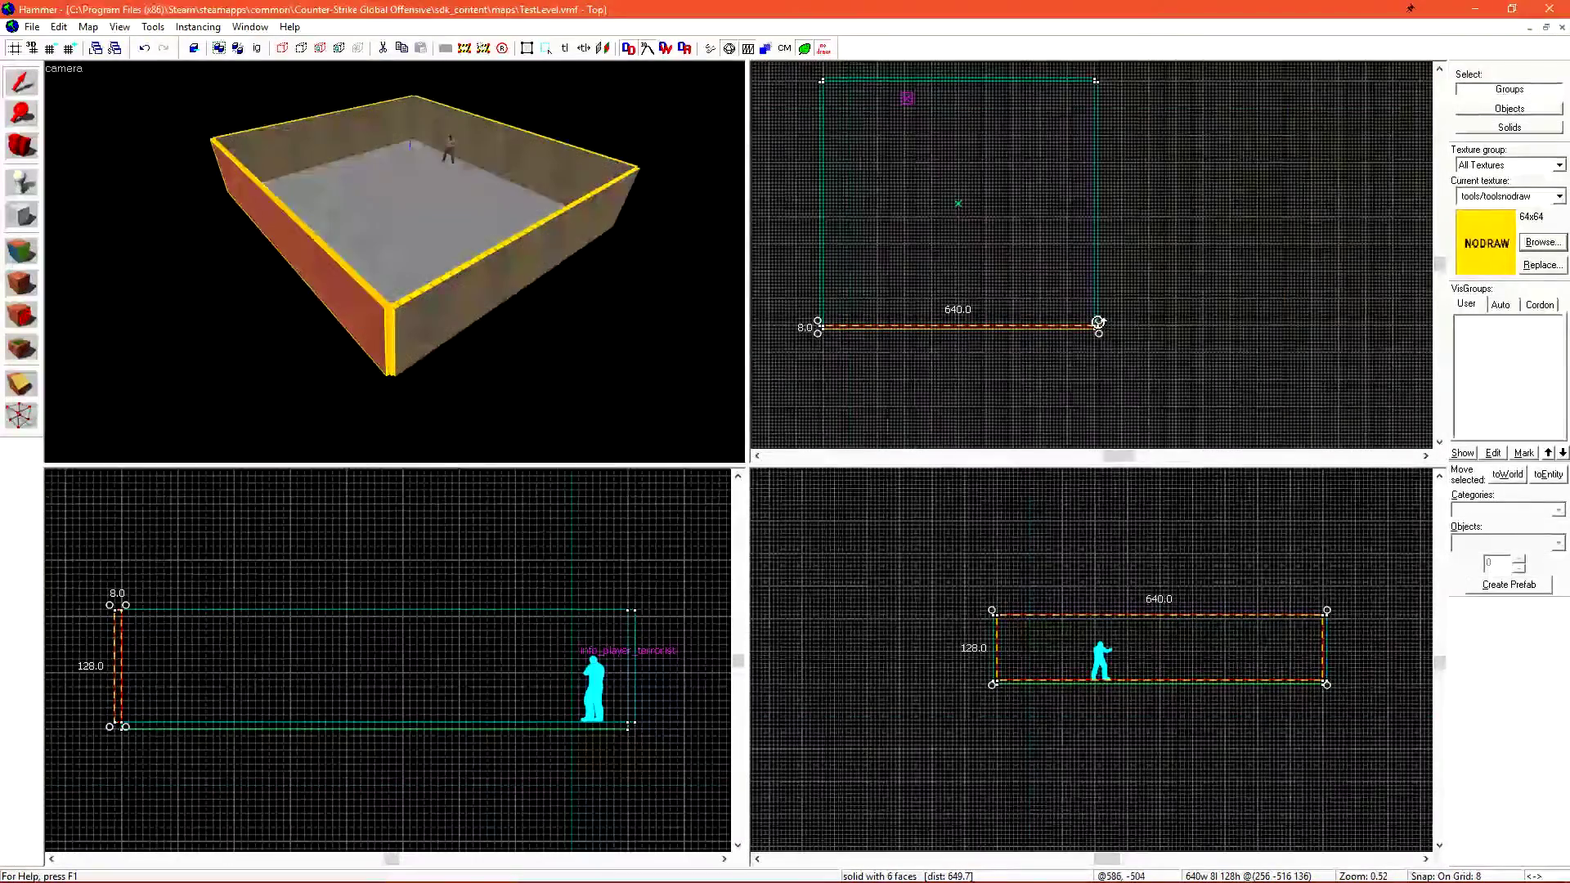
pyautogui.moveTo(1098, 323); pyautogui.dragTo(1097, 324)
pyautogui.click(563, 319)
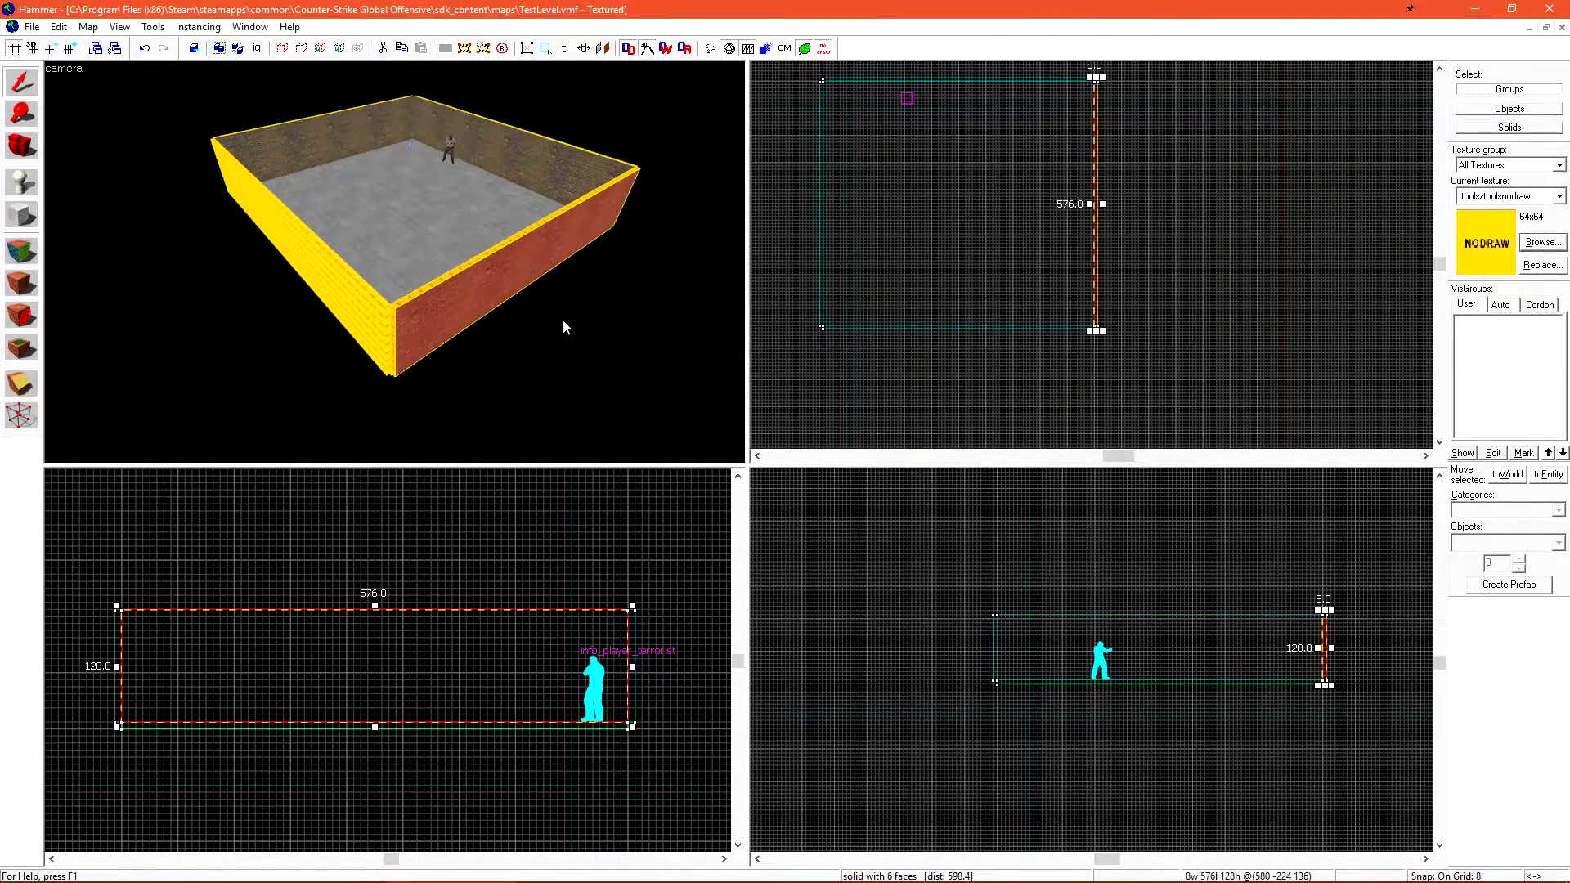
pyautogui.click(1100, 86)
pyautogui.moveTo(1100, 82); pyautogui.dragTo(1108, 357)
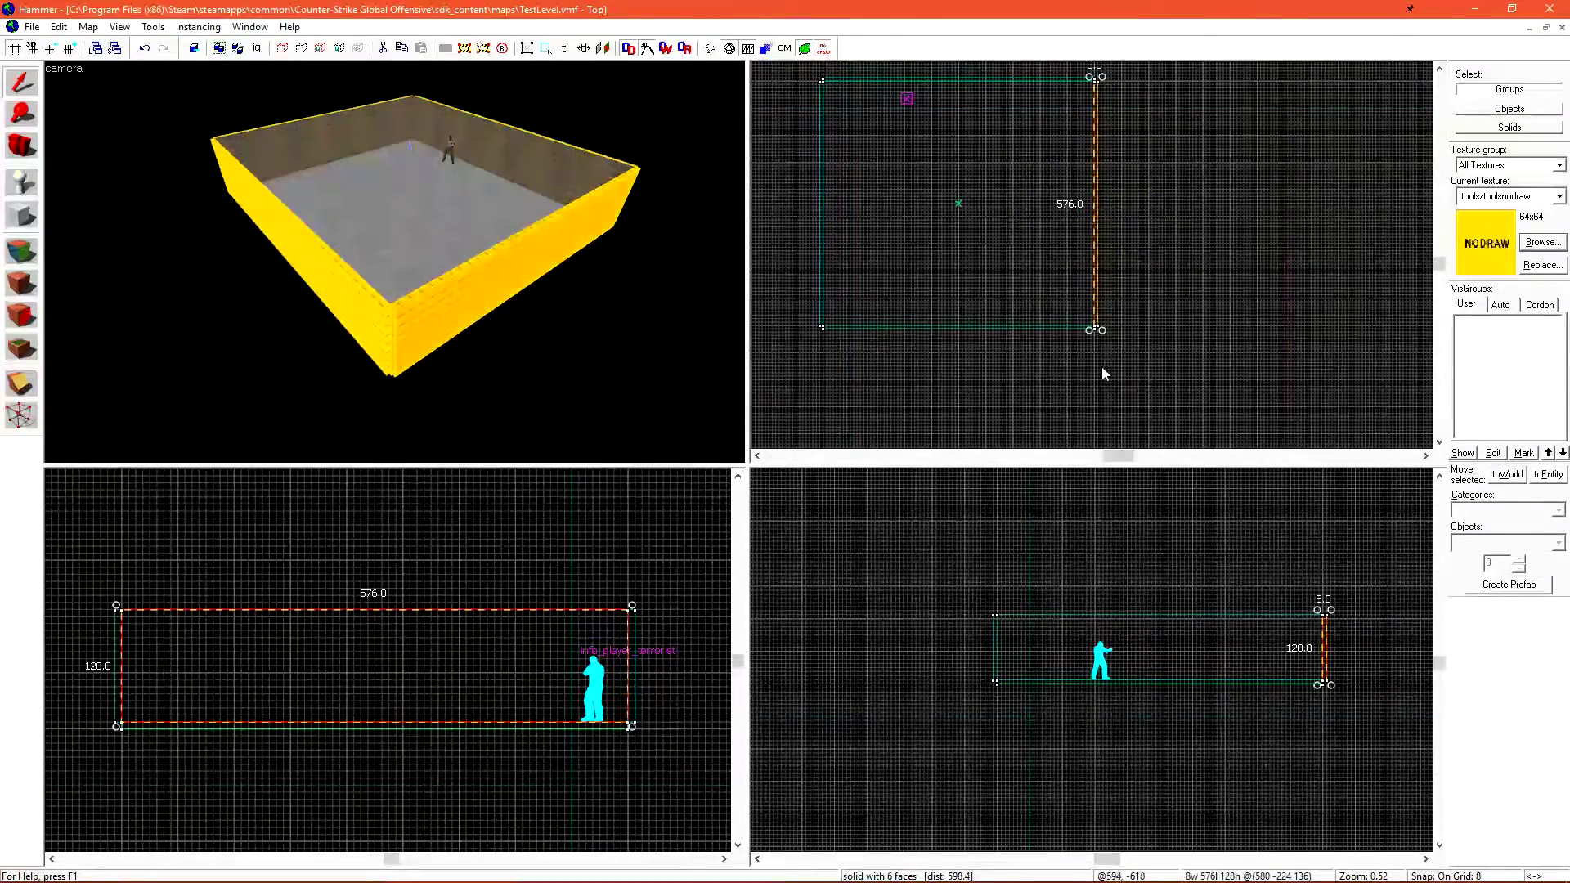
# Set the camera view back to 3D Flat.
pyautogui.click(64, 68)
pyautogui.click(117, 164)
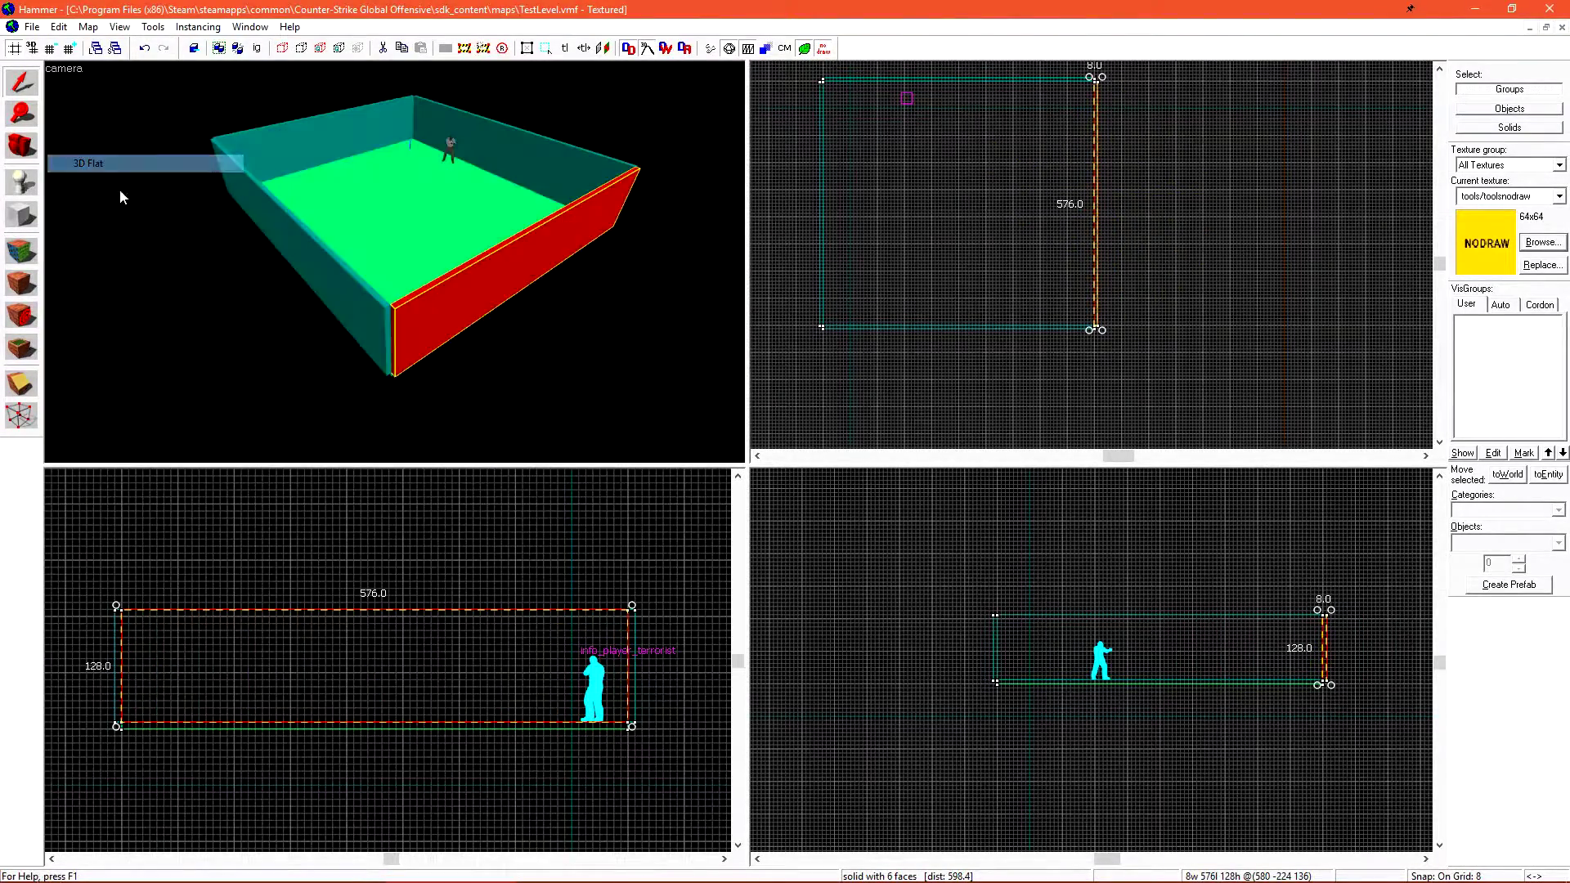
pyautogui.press('Escape')
# Draw a 256×192 block mid-floor and flatten it into an 8-unit slab.
pyautogui.scroll(3, 423, 201)
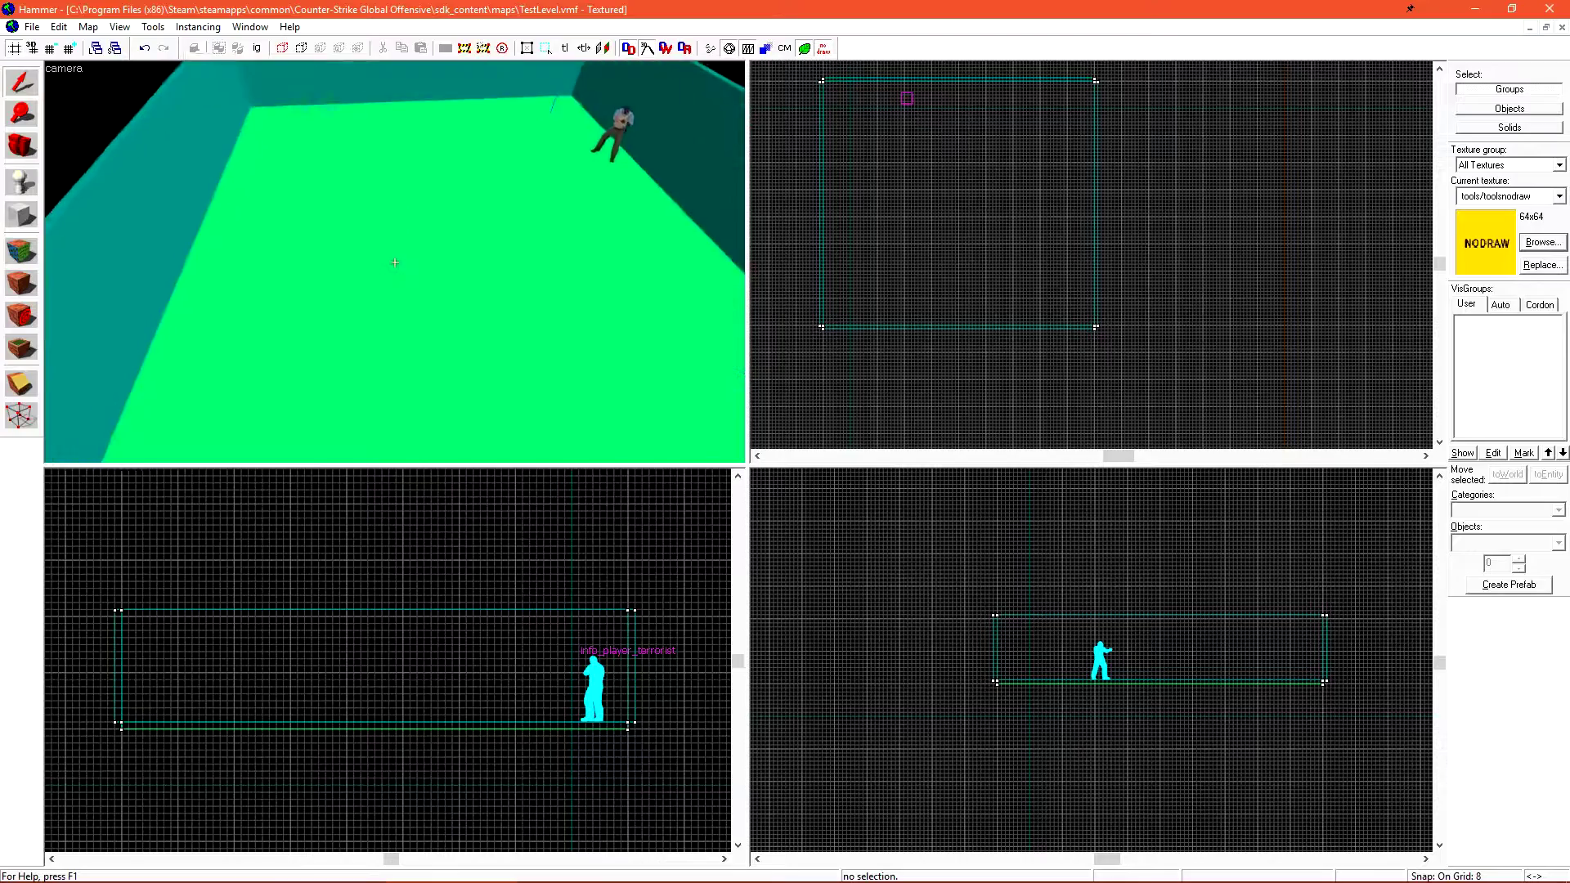
pyautogui.moveTo(423, 201); pyautogui.dragTo(384, 194)
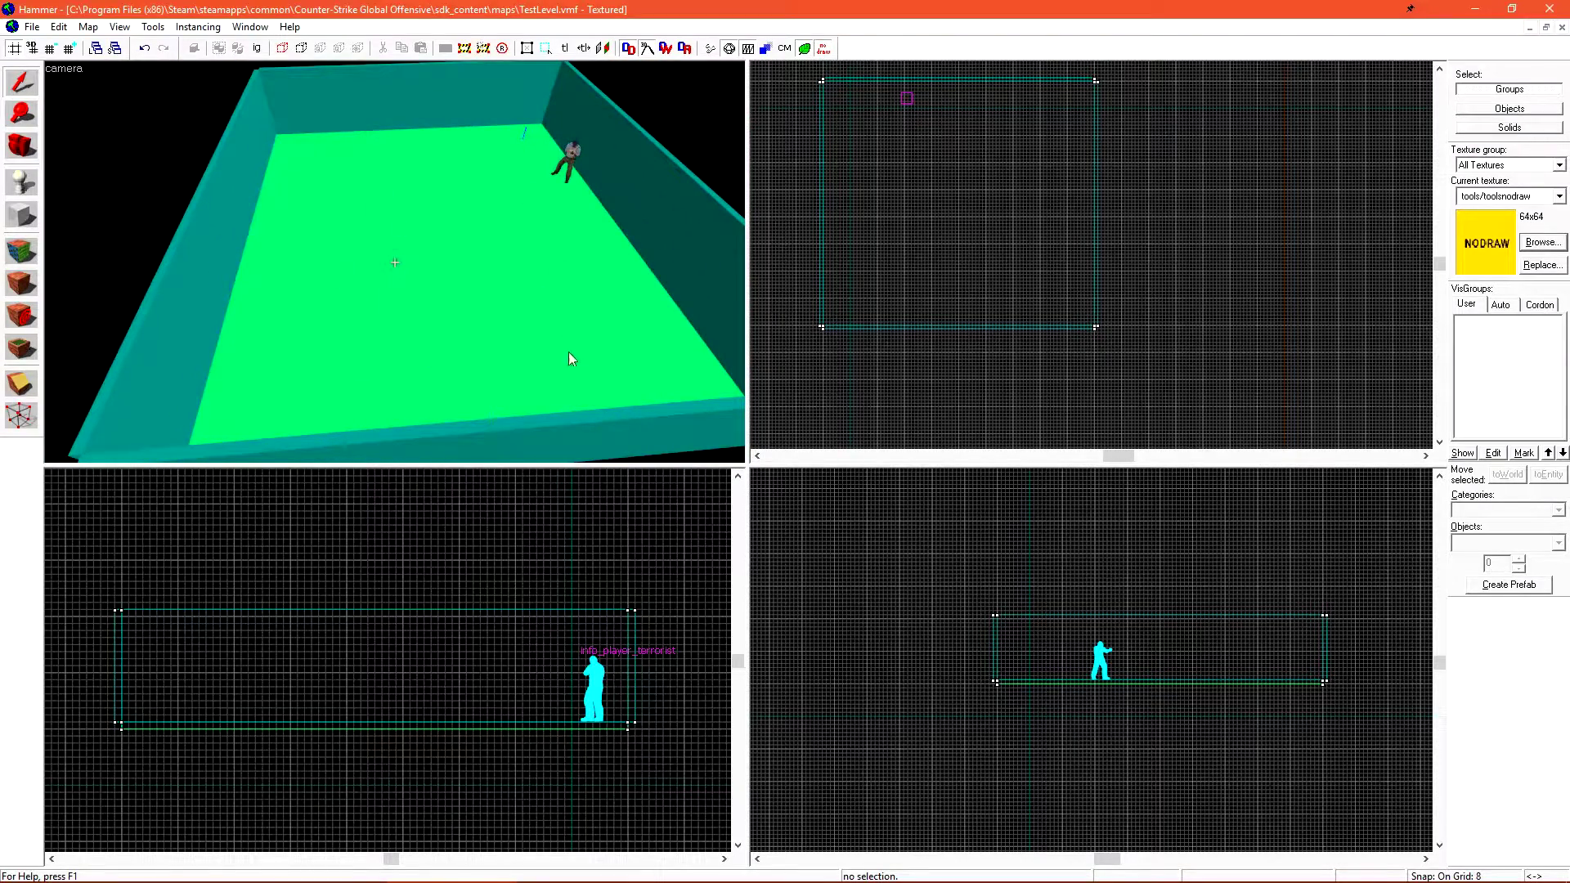
pyautogui.scroll(2, 948, 199)
pyautogui.scroll(2, 949, 200)
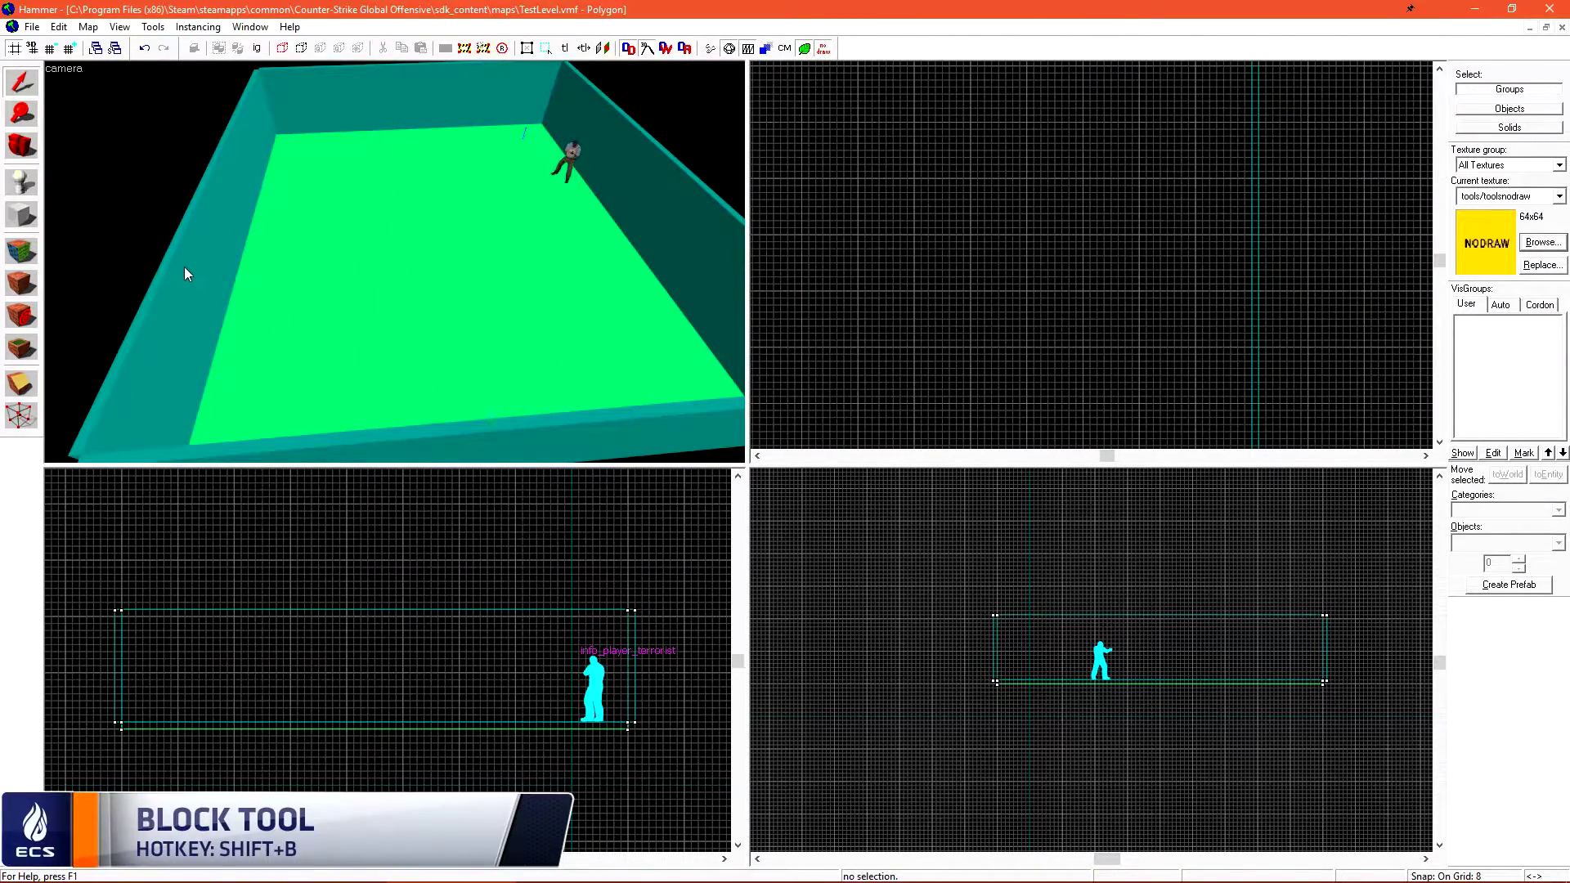
pyautogui.click(21, 215)
pyautogui.scroll(-2, 1055, 170)
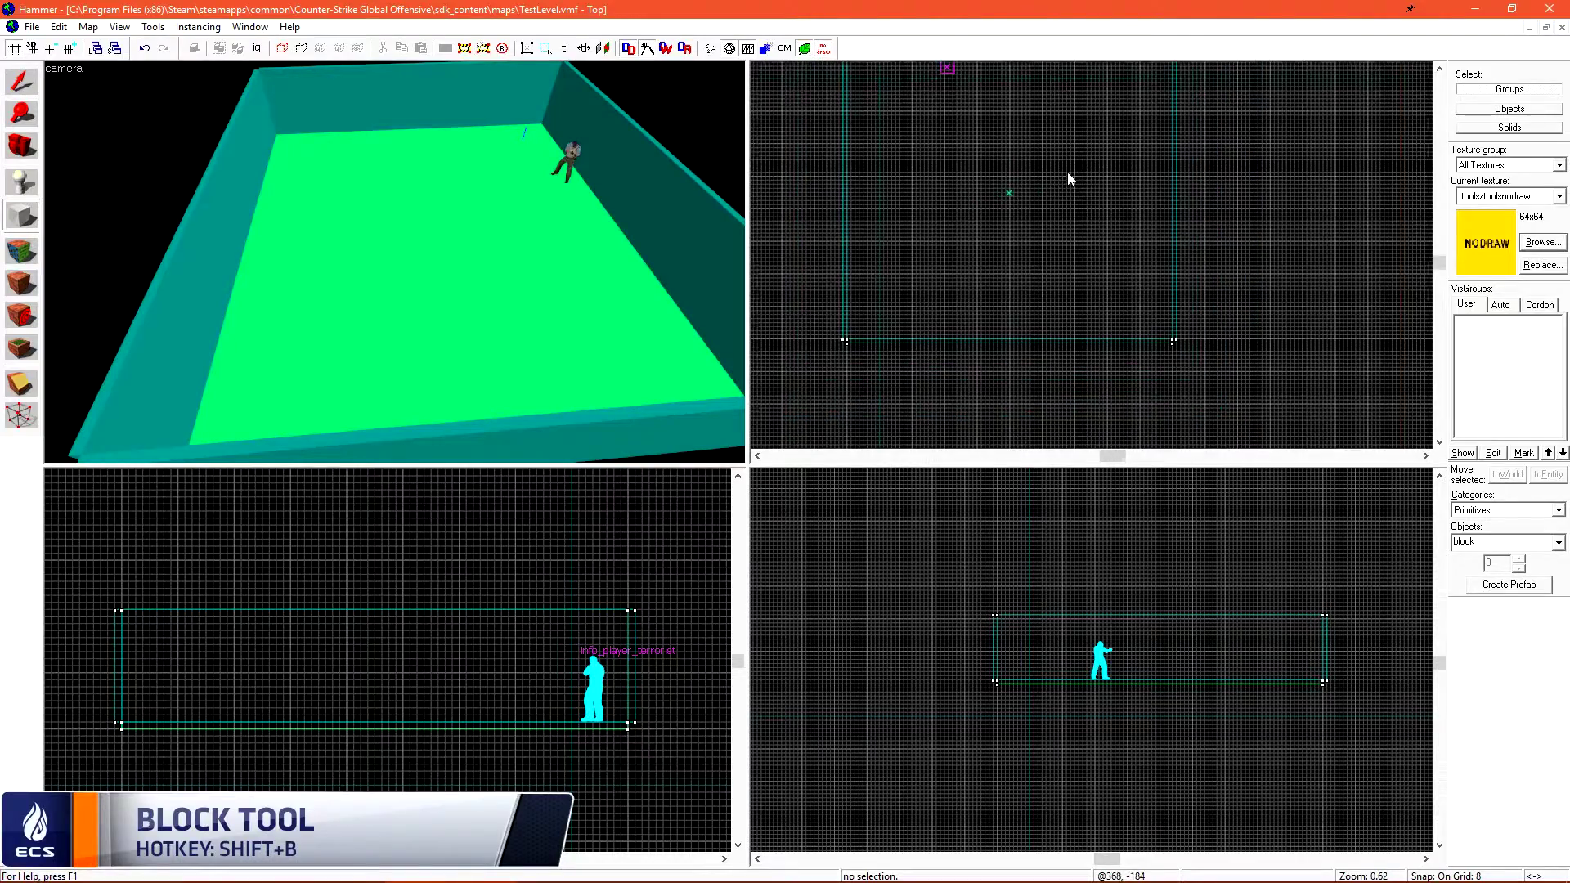
pyautogui.scroll(-1, 981, 278)
pyautogui.scroll(-3, 931, 243)
pyautogui.moveTo(976, 236)
pyautogui.mouseDown()
pyautogui.moveTo(1062, 287)
pyautogui.moveTo(1107, 179)
pyautogui.mouseUp()
pyautogui.scroll(4, 1065, 237)
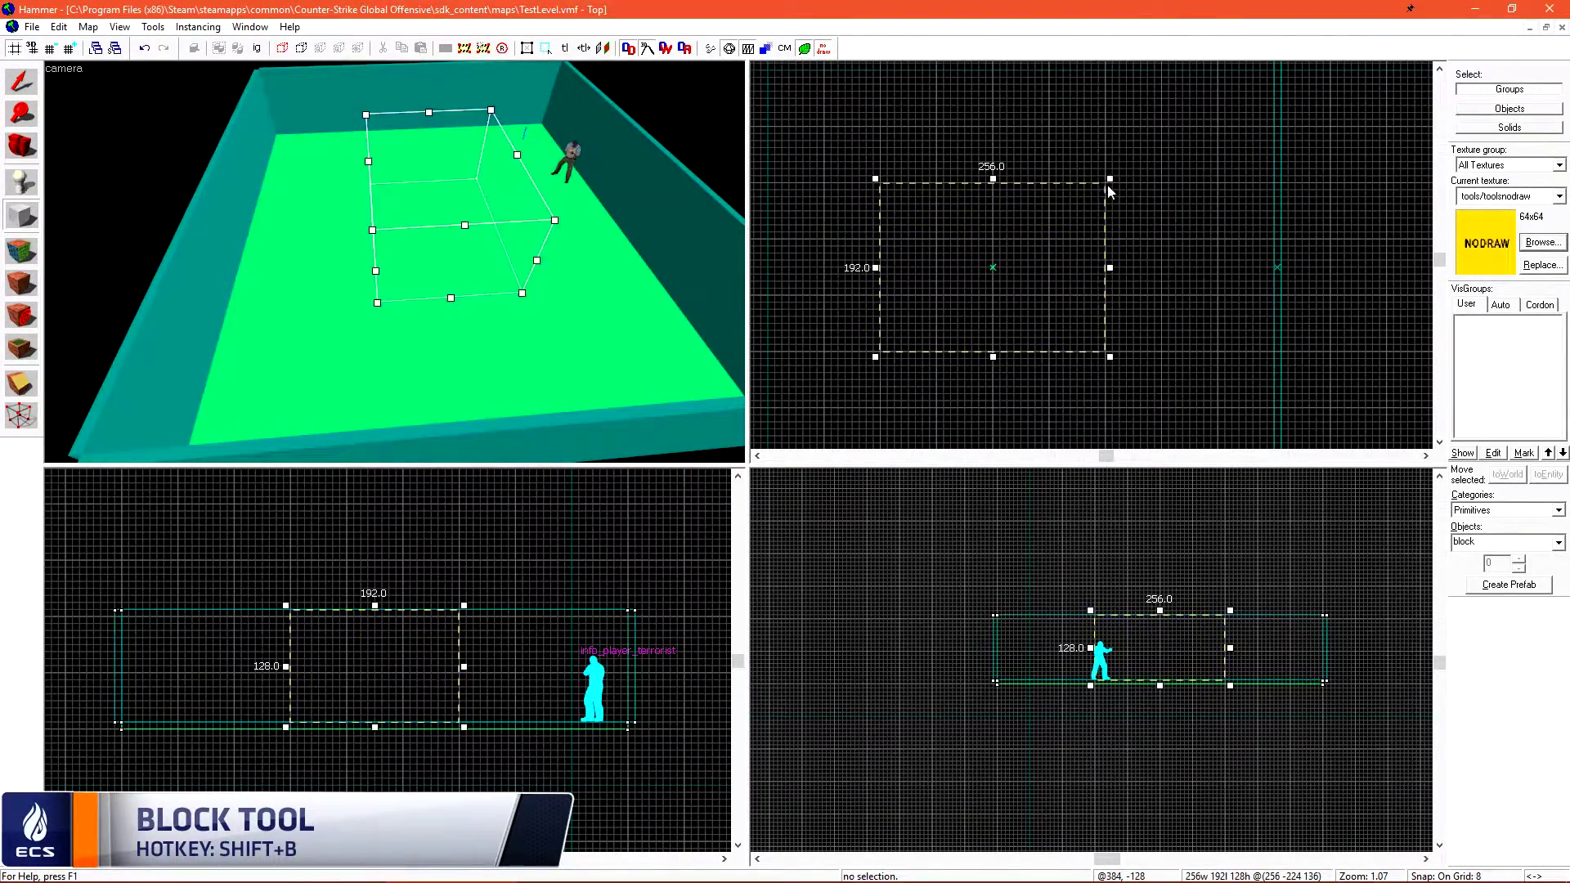
pyautogui.scroll(3, 452, 535)
pyautogui.moveTo(409, 501); pyautogui.dragTo(379, 691)
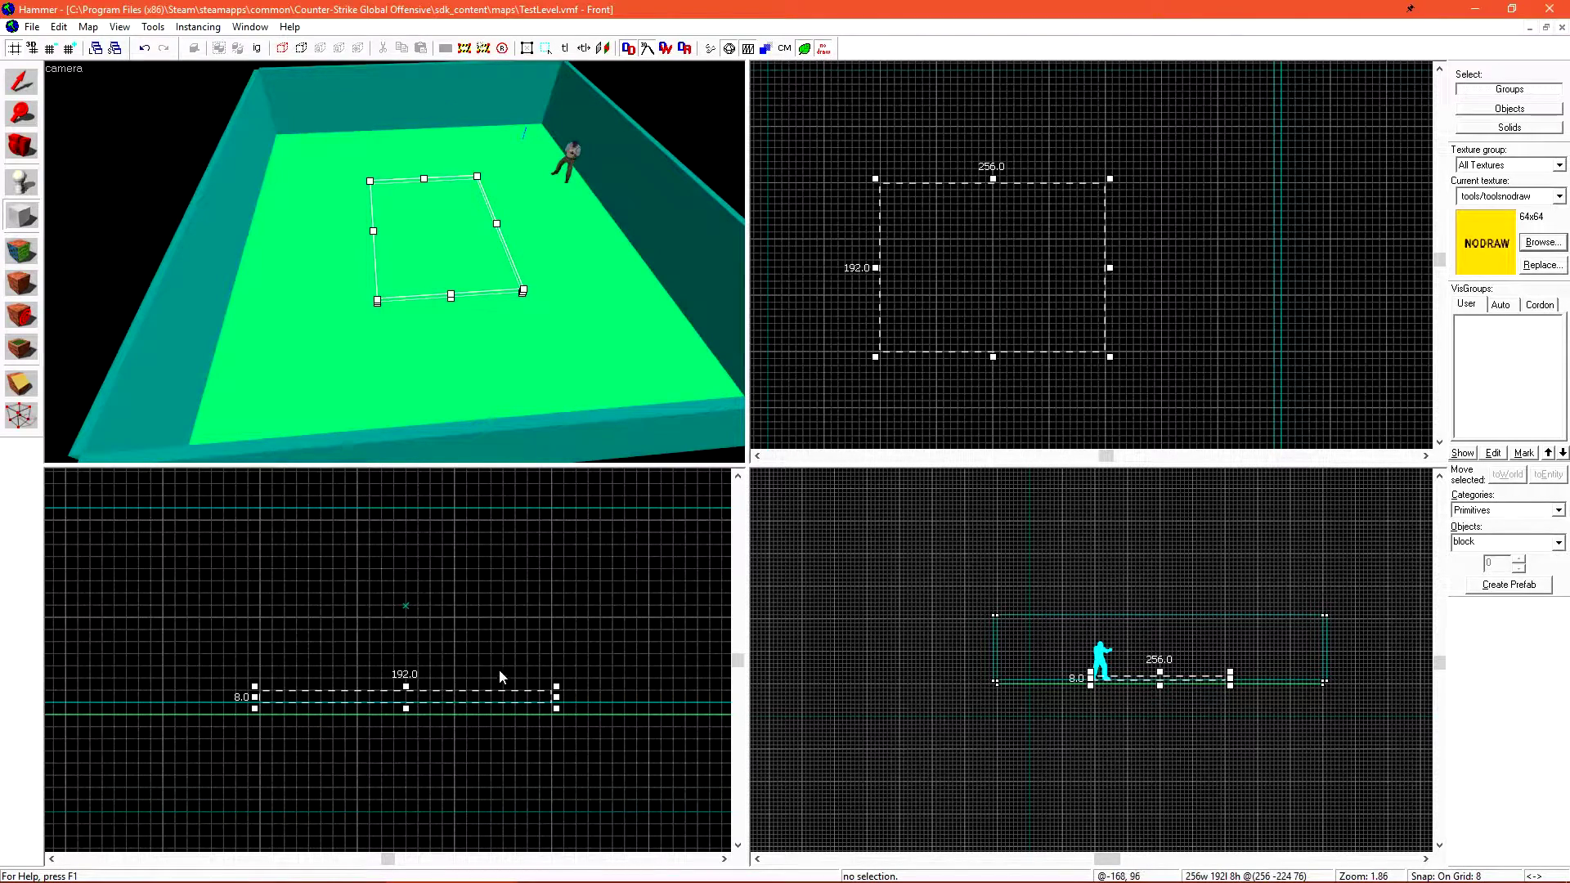
pyautogui.press('Return')
# Fly the 3D camera closer to the slab and reveal the left wall.
pyautogui.hotkey('shift', 's')
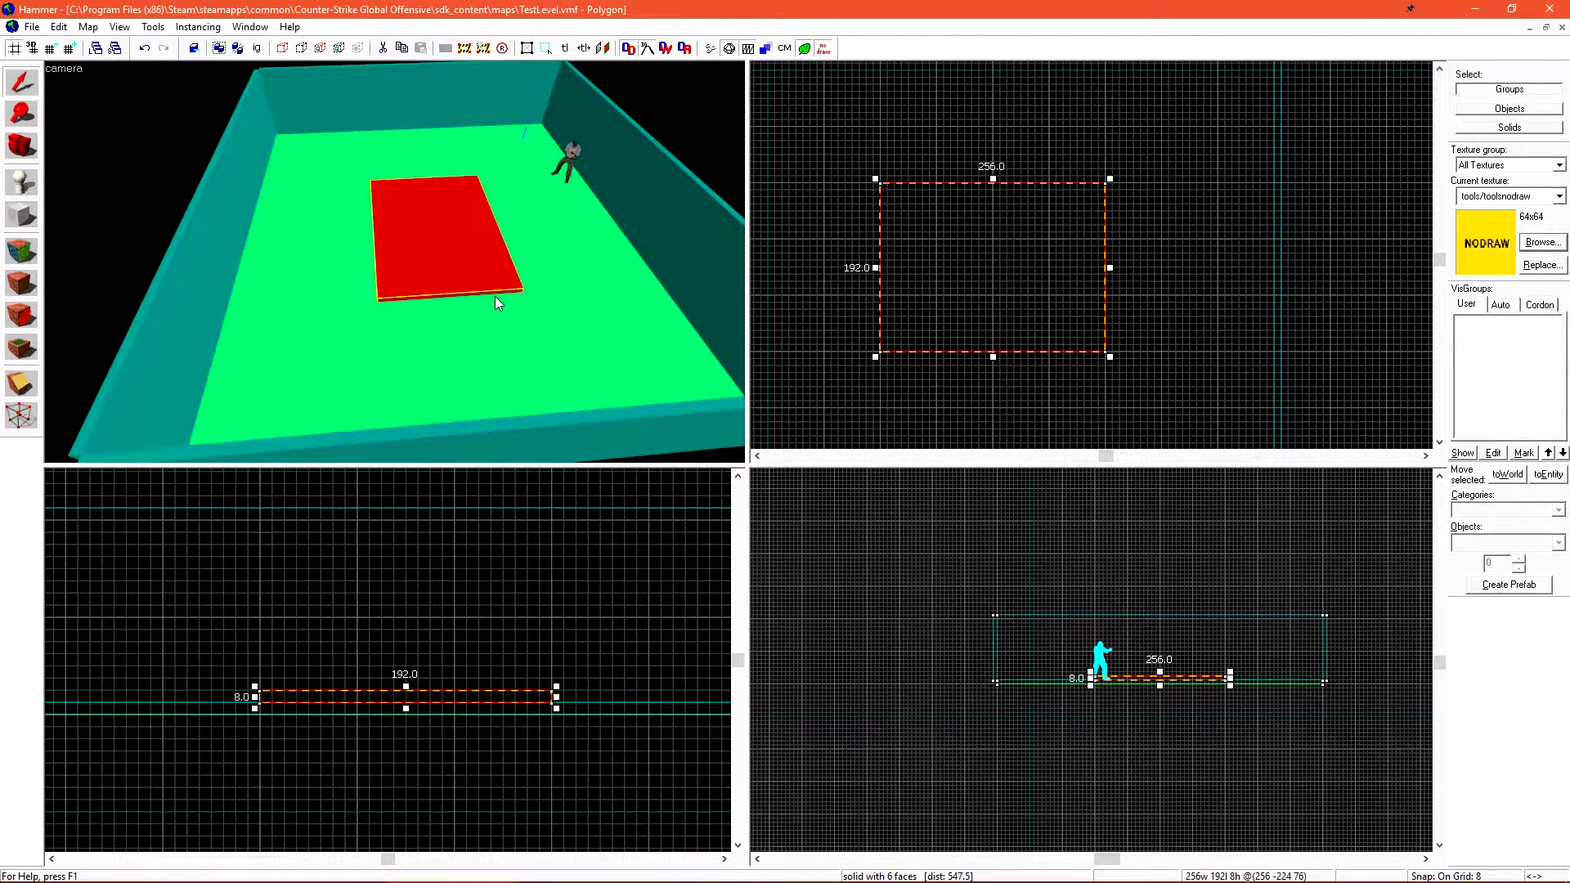
pyautogui.press('z')
pyautogui.press('w')
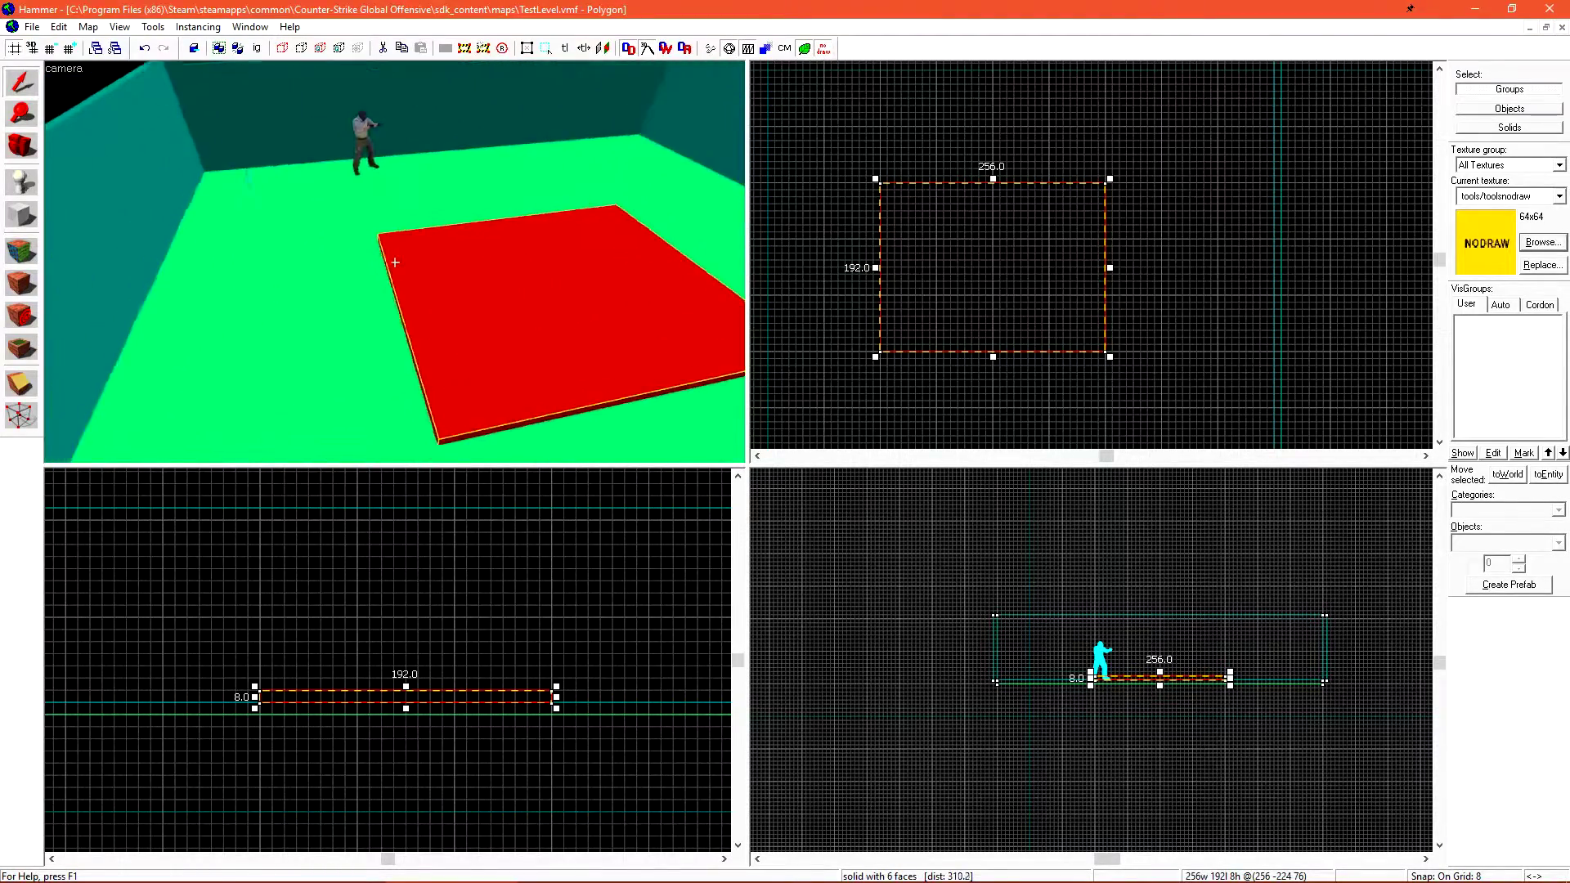
pyautogui.press('z')
pyautogui.scroll(-3, 395, 267)
pyautogui.scroll(-3, 399, 273)
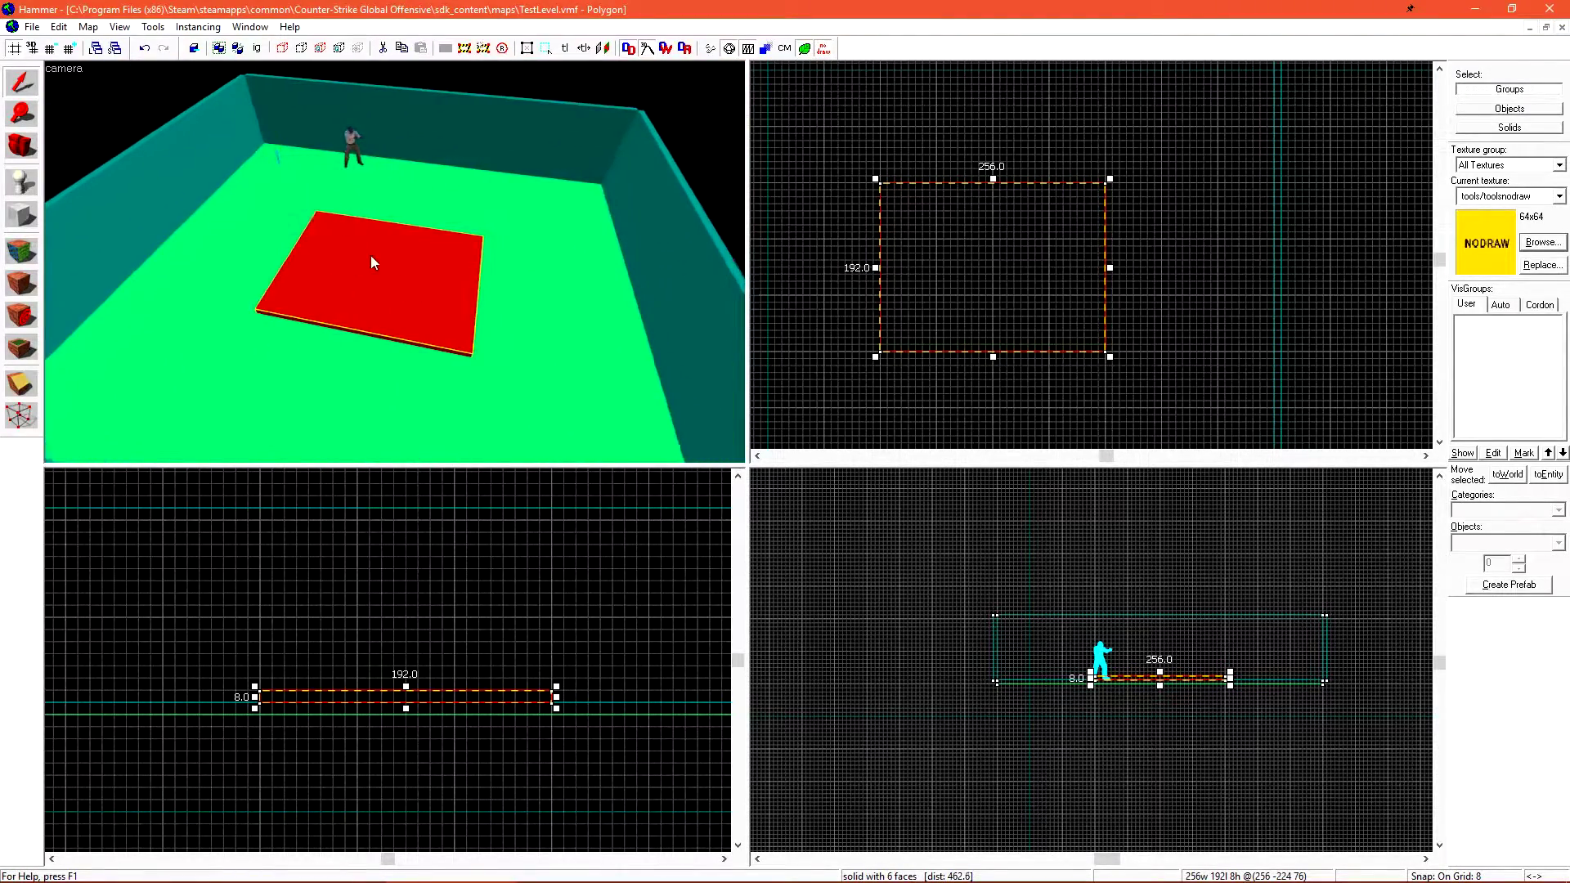
# Select the terrorist spawn, nudge it up, then reselect the floor slab.
pyautogui.click(350, 137)
pyautogui.press('Up')
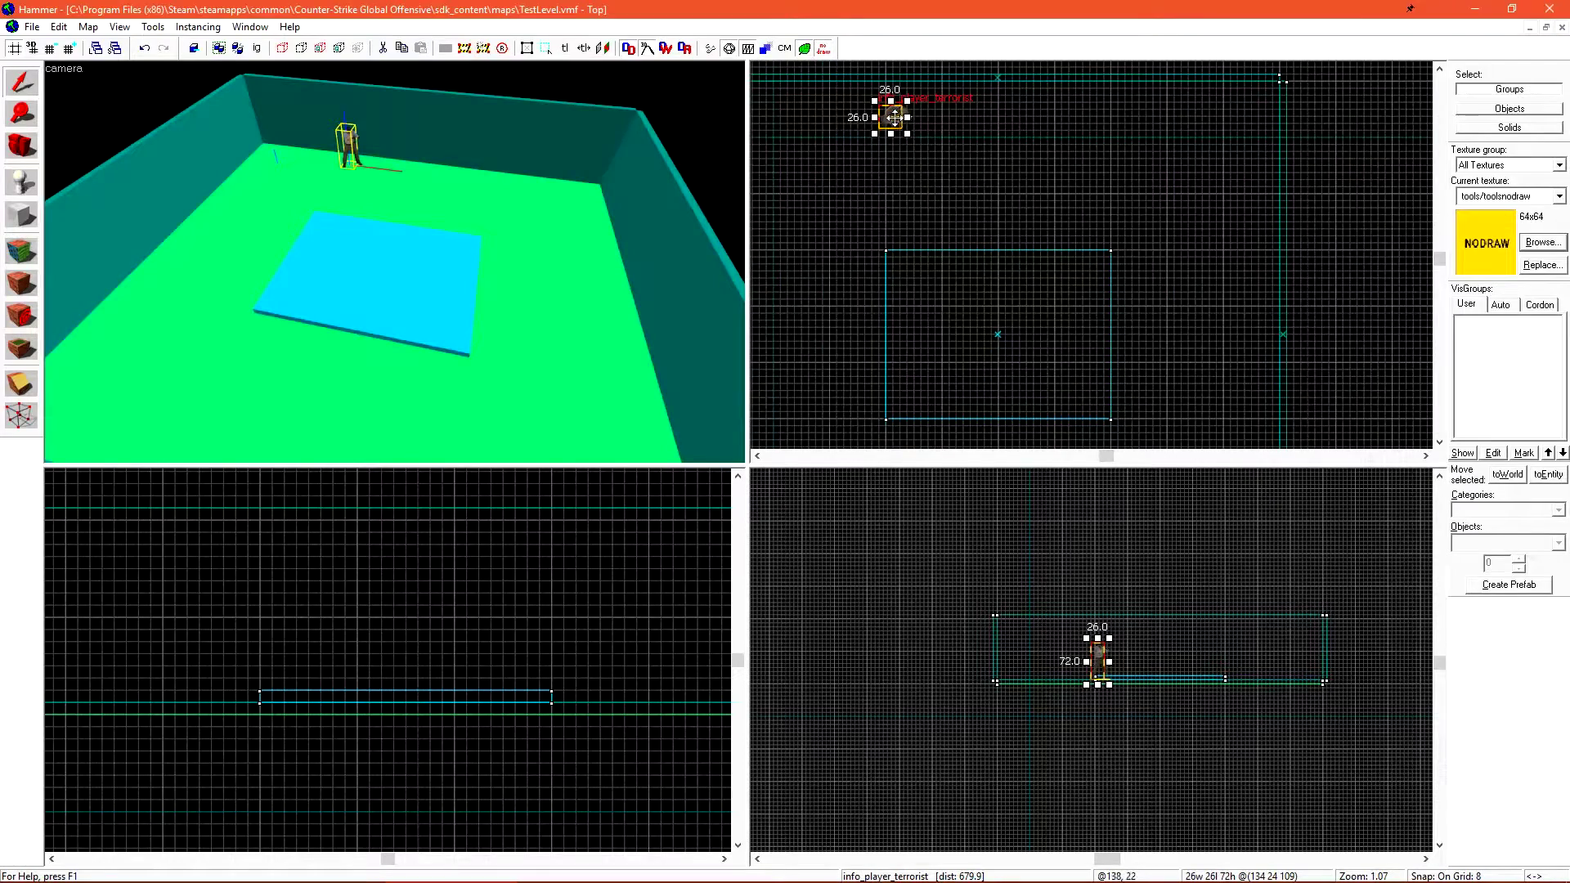
pyautogui.click(418, 265)
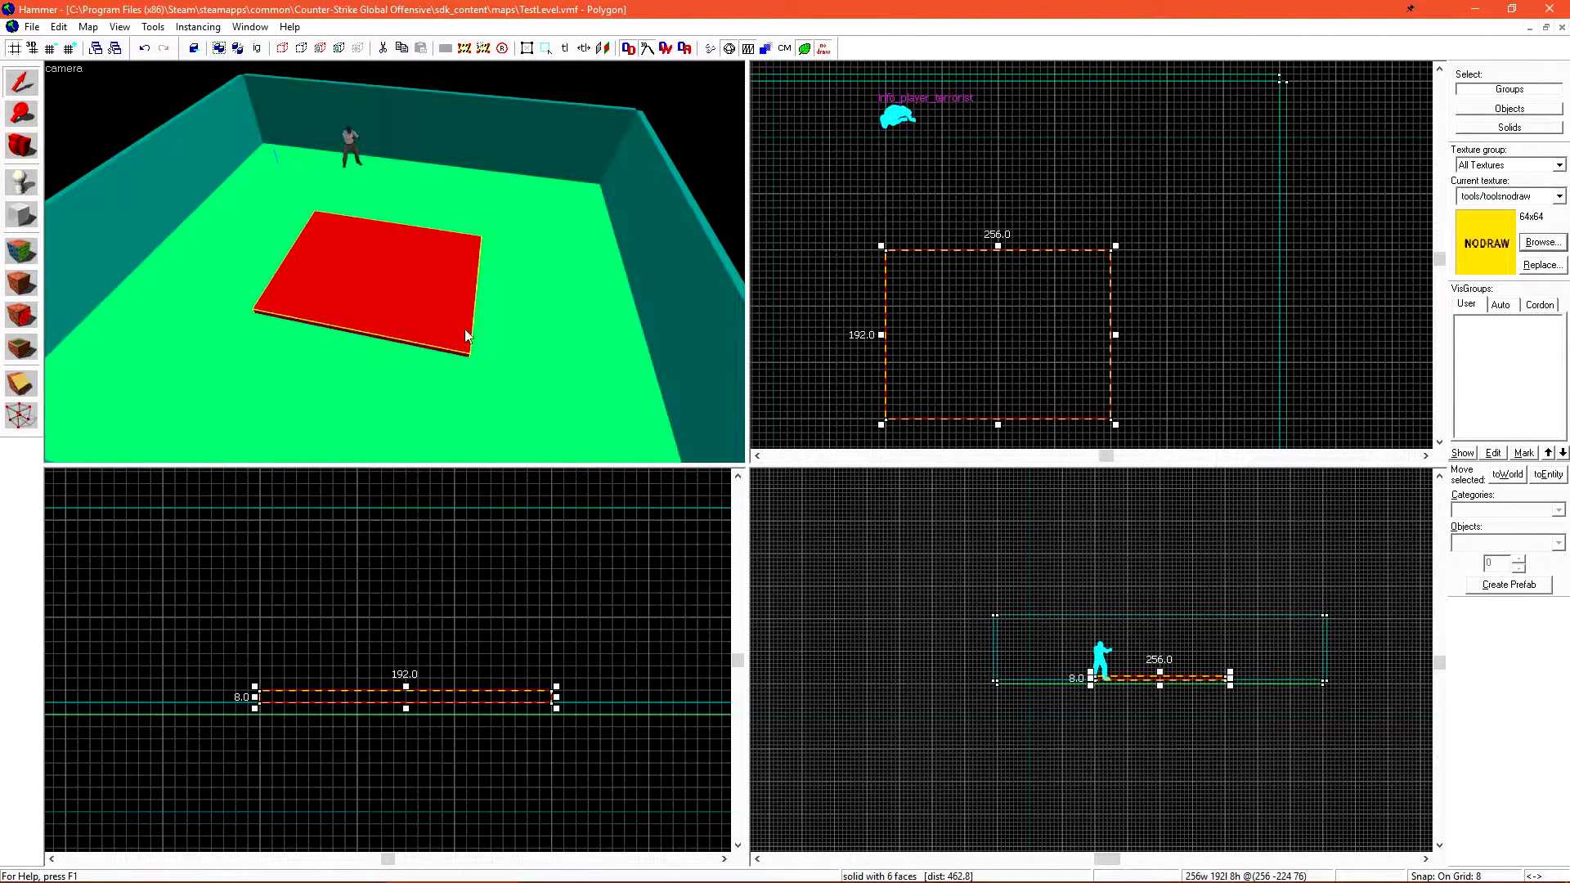
pyautogui.scroll(1, 267, 688)
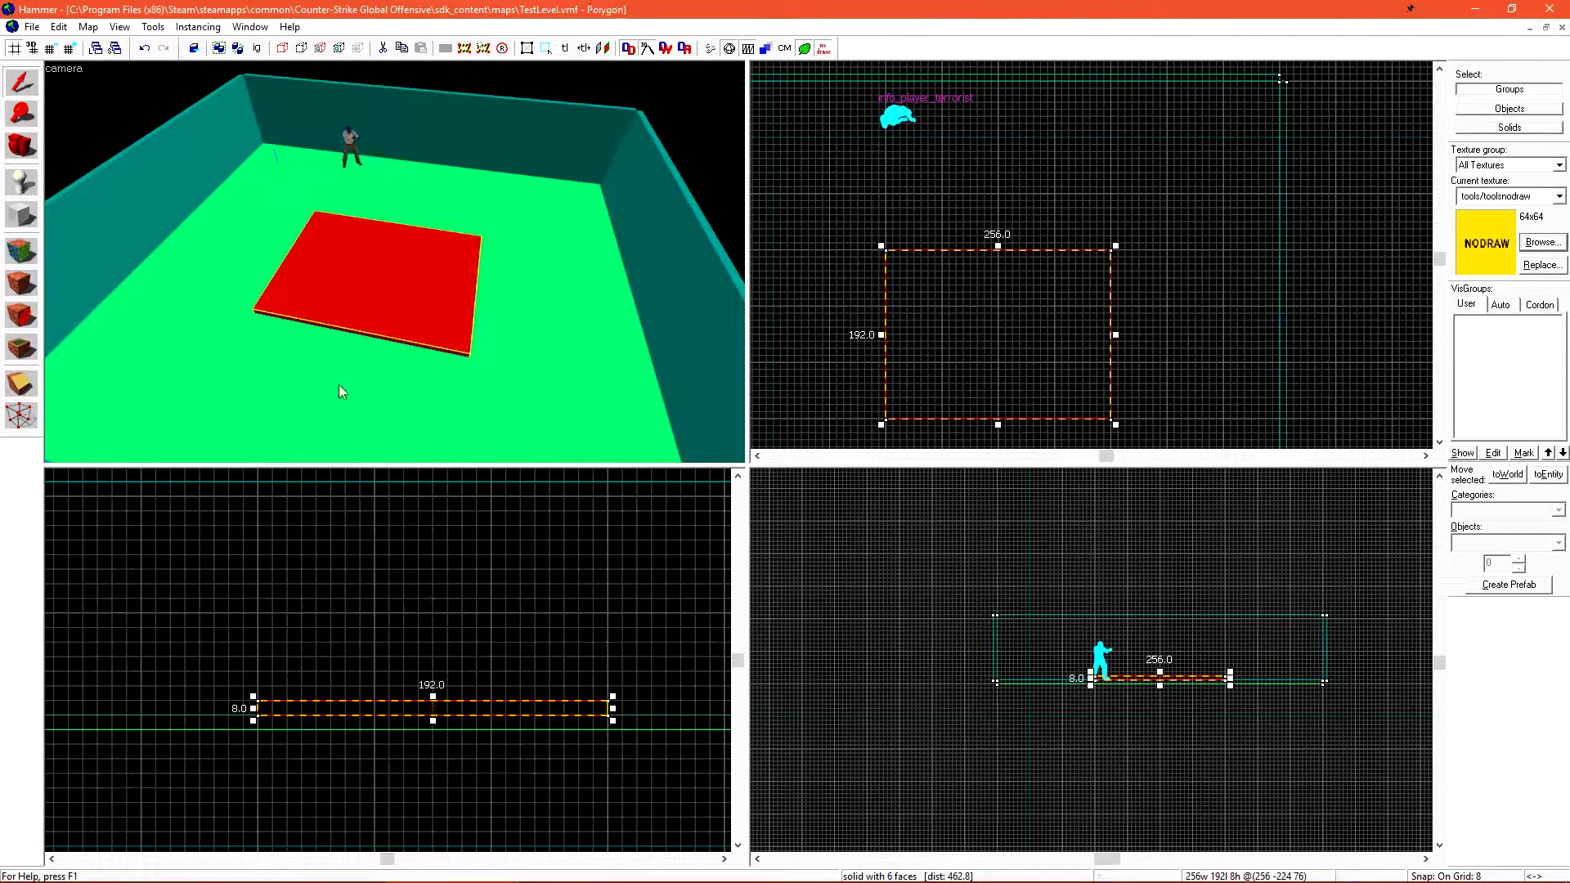
pyautogui.click(33, 217)
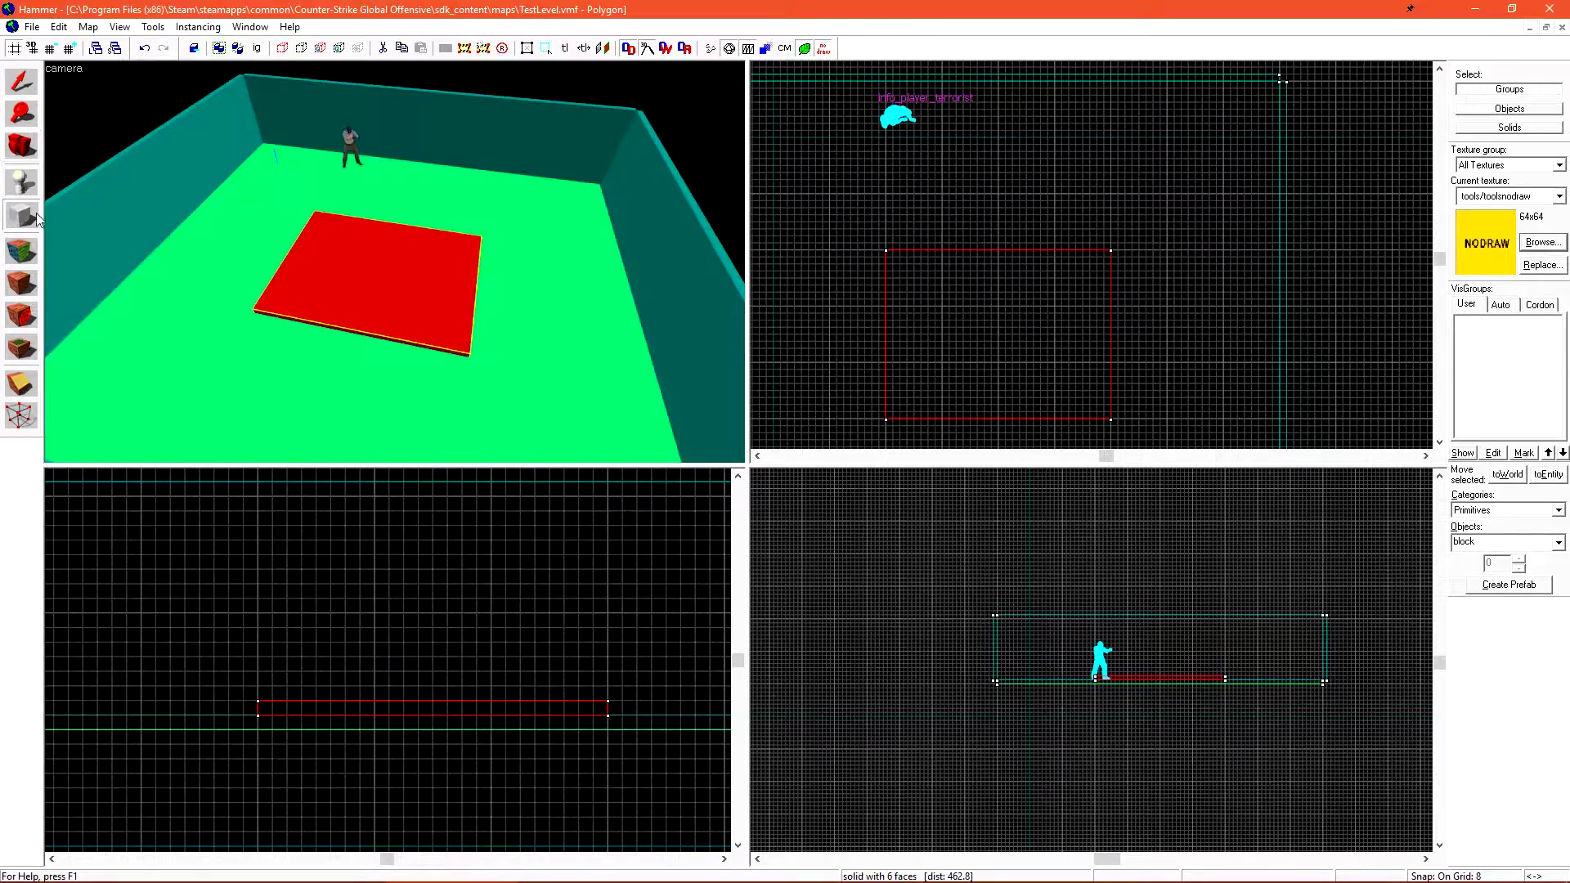
# Build the first thin 120-unit-tall hut wall on the slab.
pyautogui.scroll(-1, 421, 744)
pyautogui.scroll(-1, 438, 646)
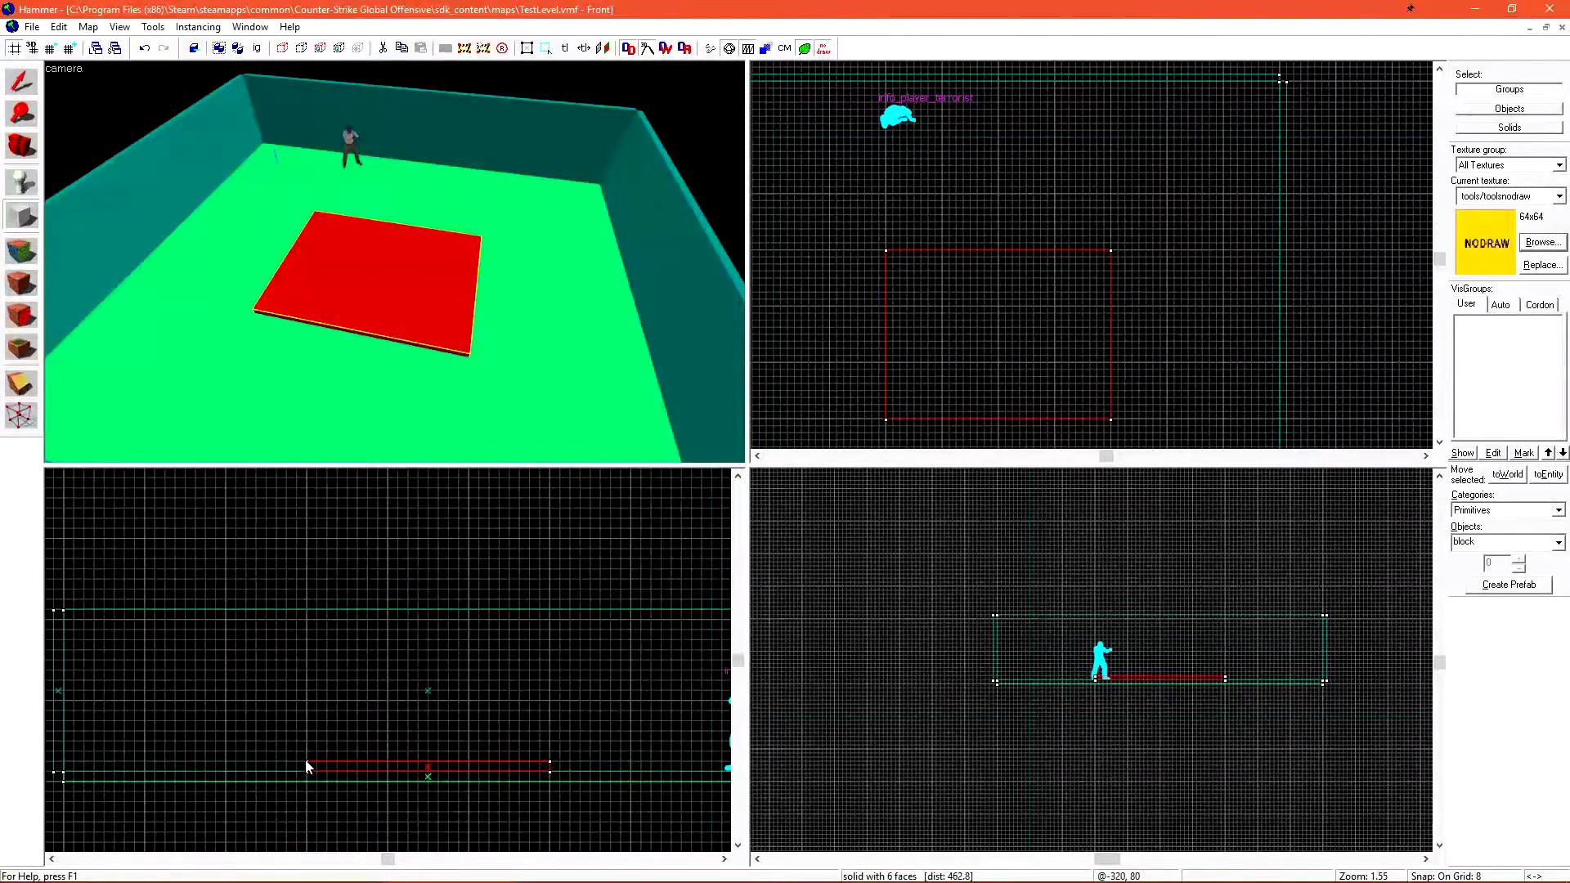
pyautogui.moveTo(305, 761); pyautogui.dragTo(318, 610)
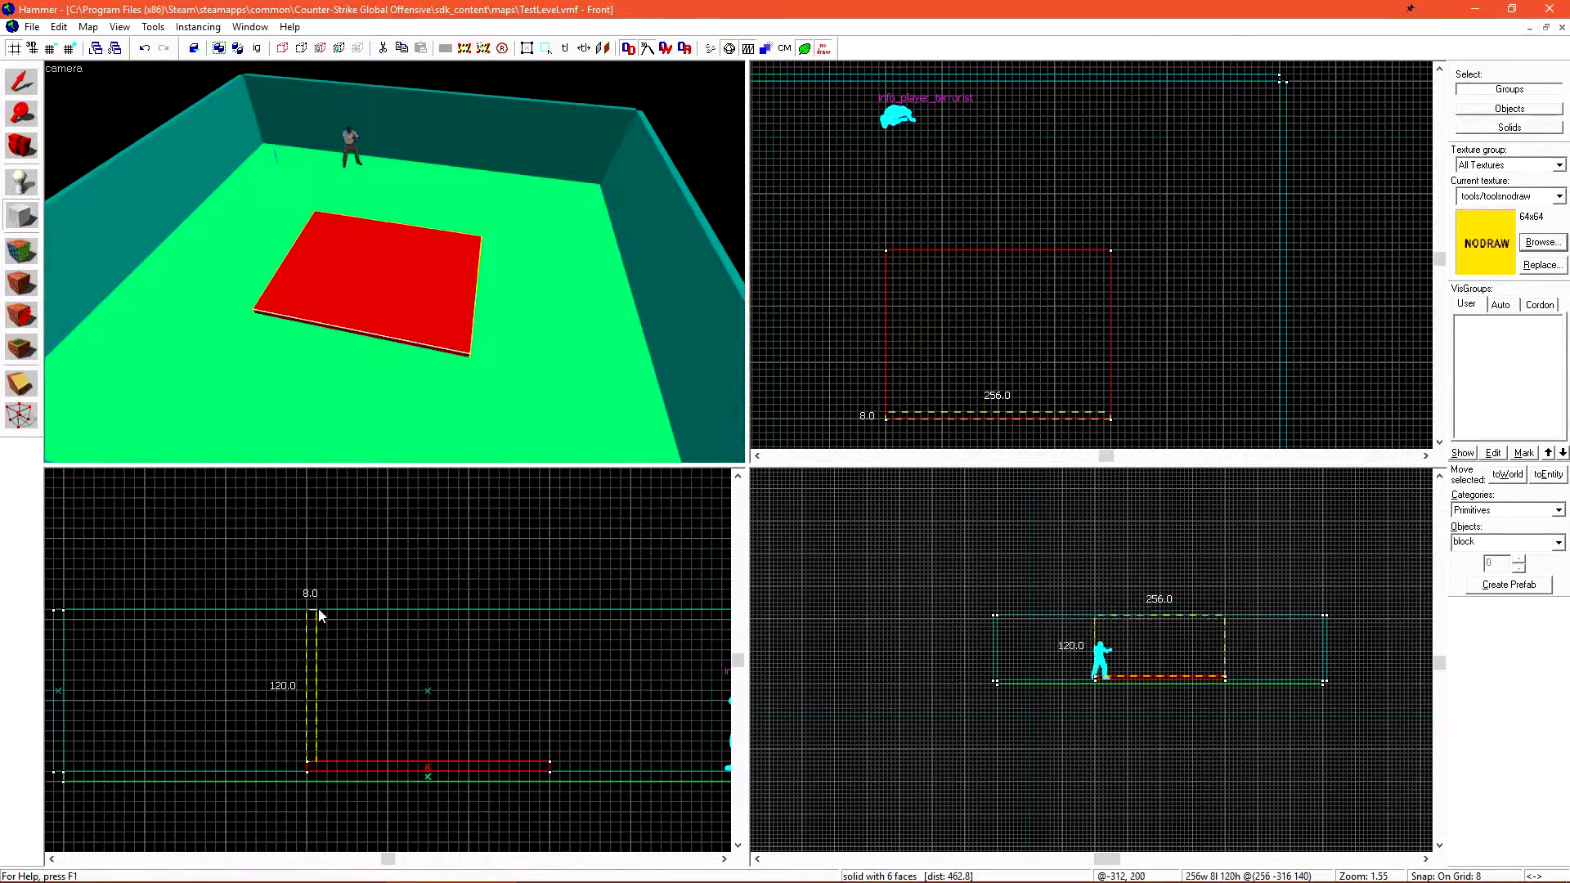
pyautogui.moveTo(317, 613); pyautogui.dragTo(316, 612)
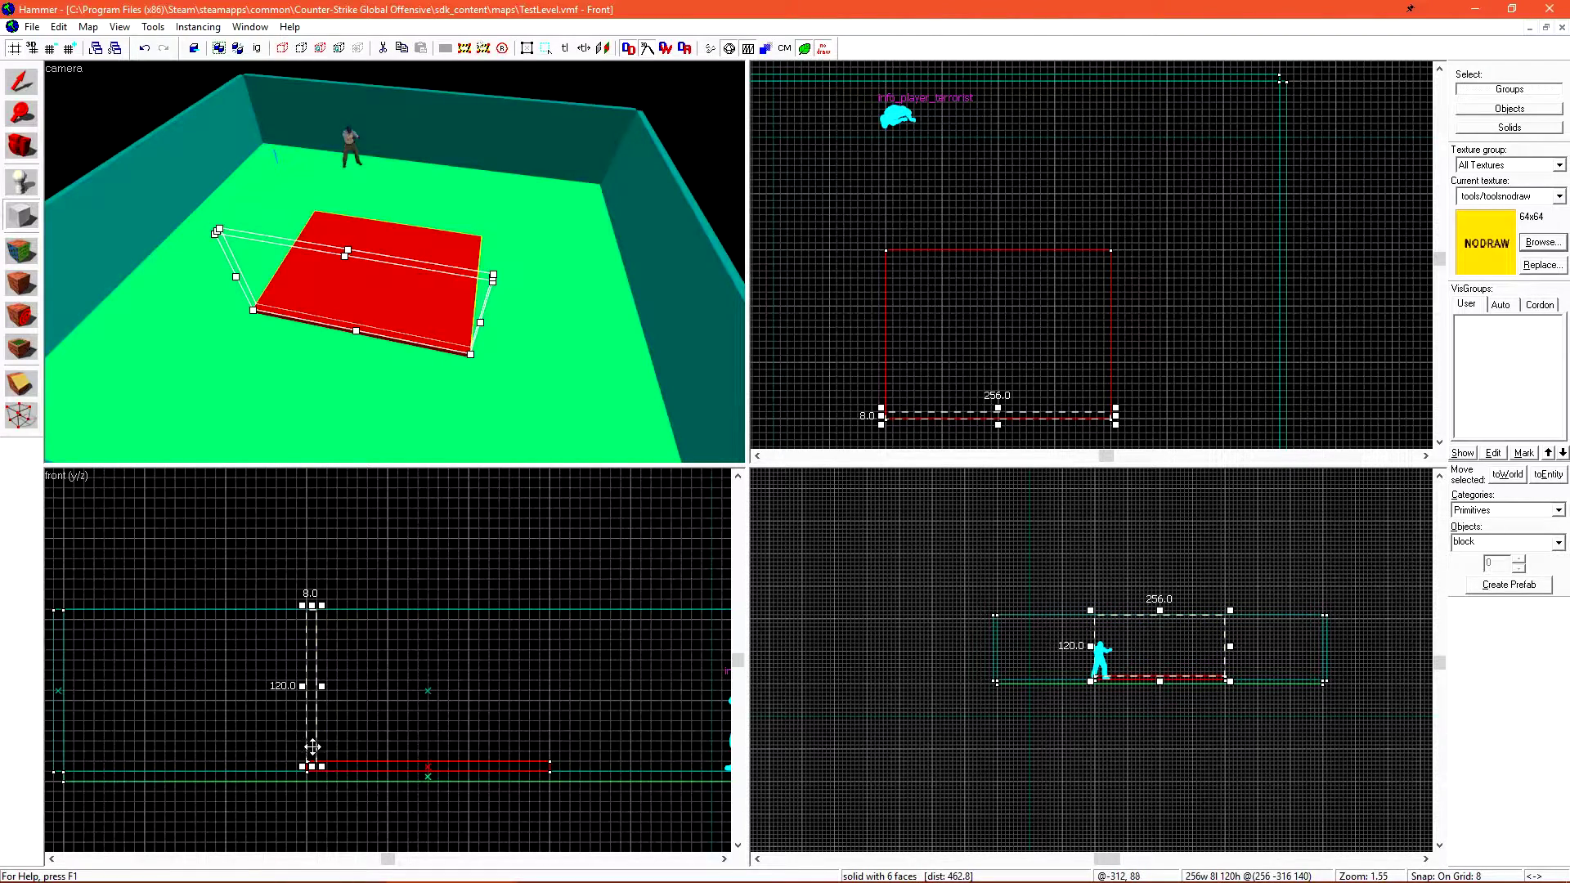
pyautogui.press('Return')
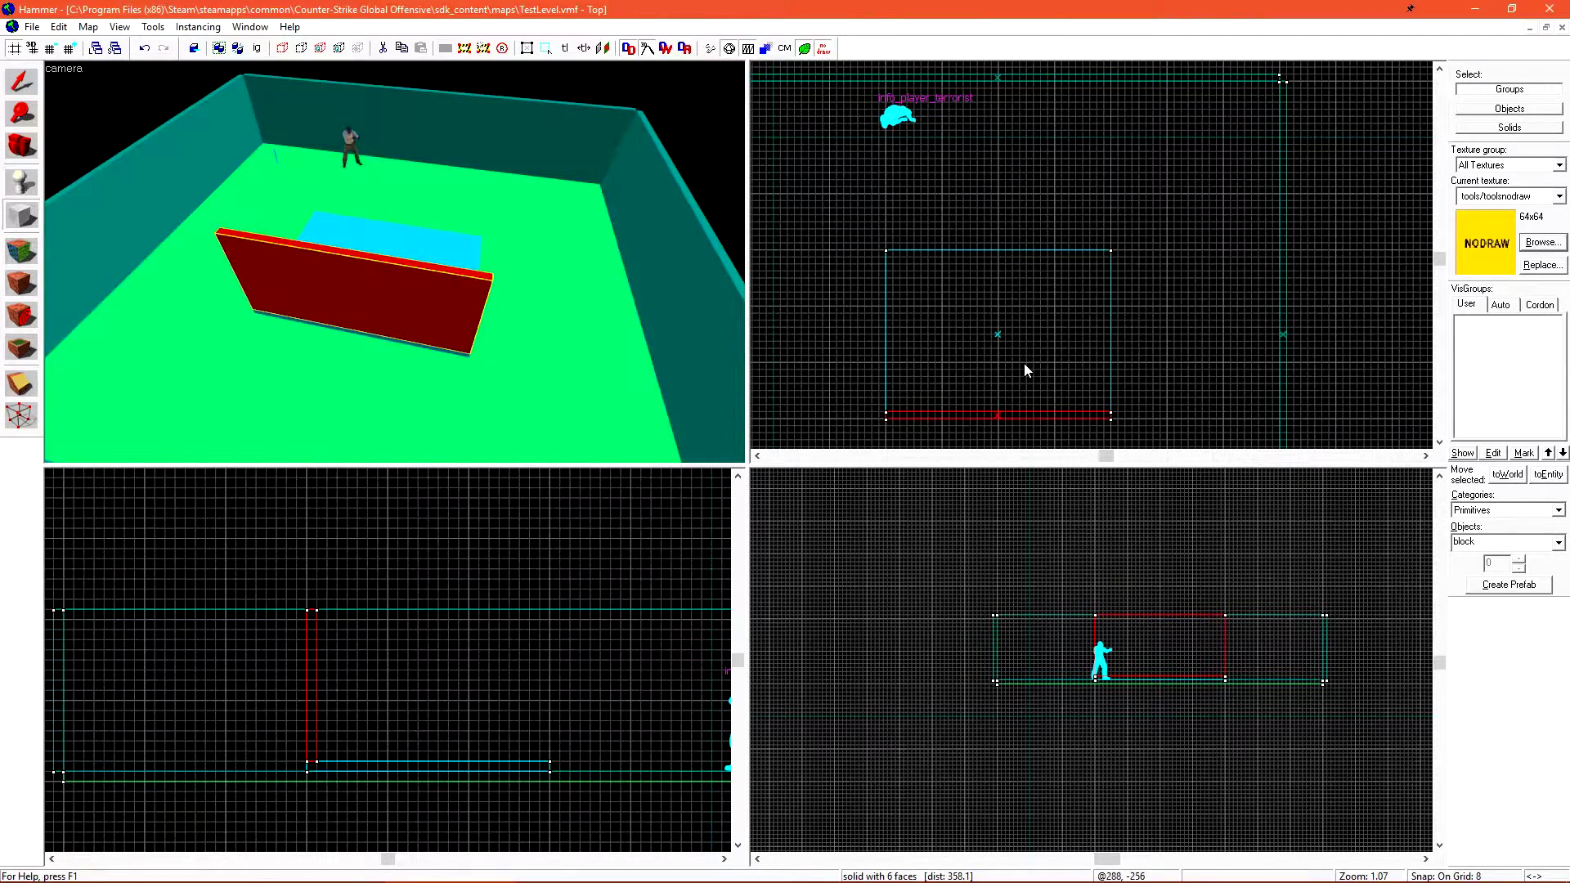
pyautogui.moveTo(389, 257)
pyautogui.mouseDown()
pyautogui.moveTo(491, 264)
pyautogui.moveTo(394, 261)
pyautogui.mouseUp()
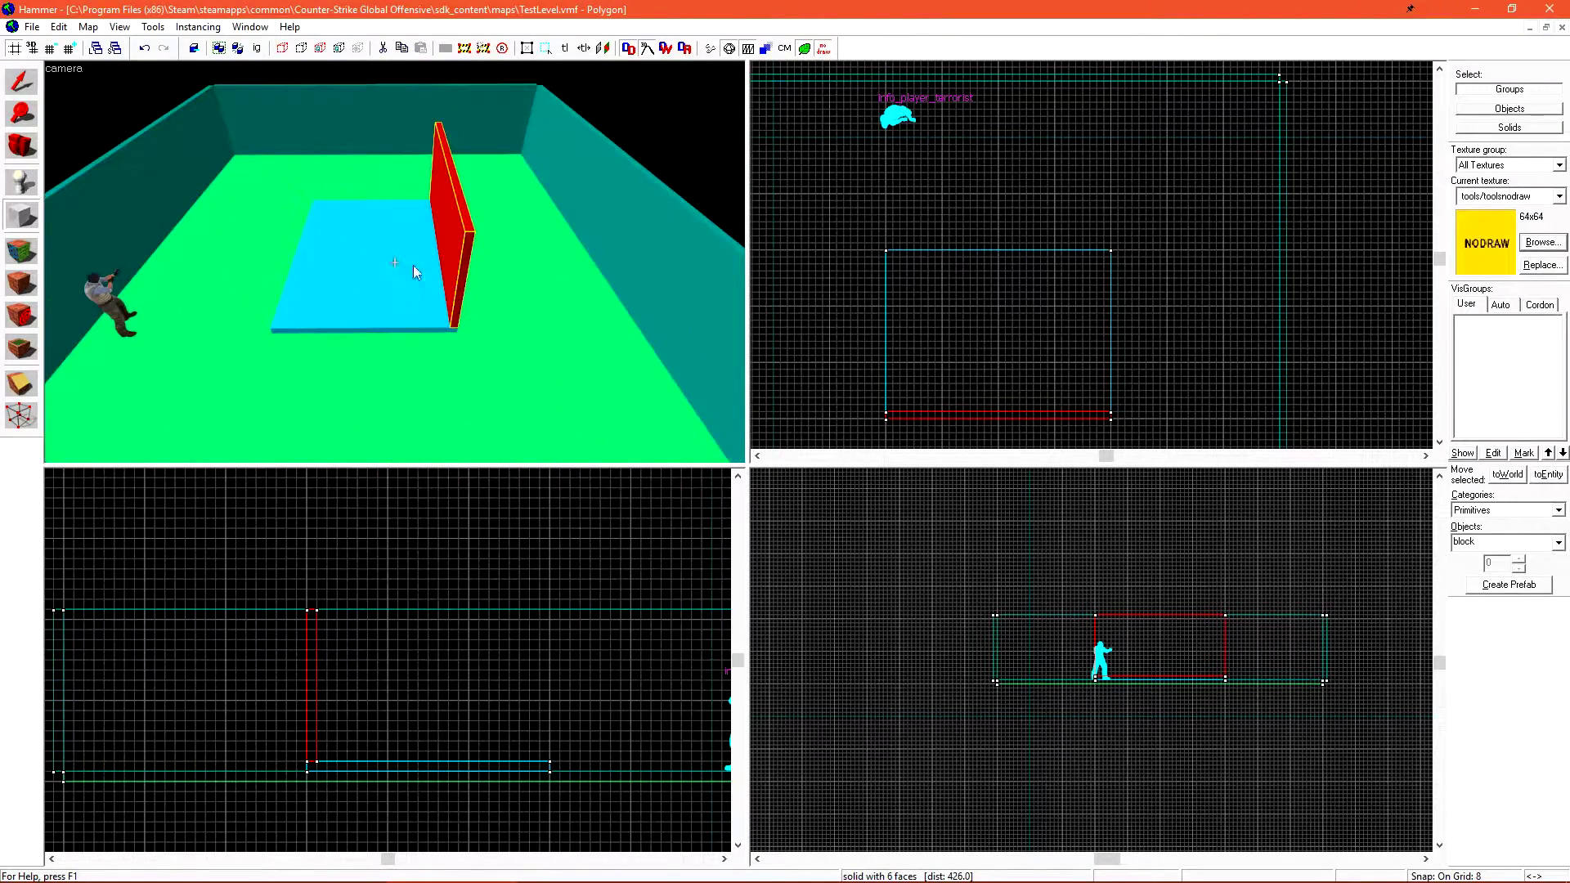
# Add a second wall along the slab's right edge, raised 8 units and 120 tall.
pyautogui.scroll(1, 1096, 393)
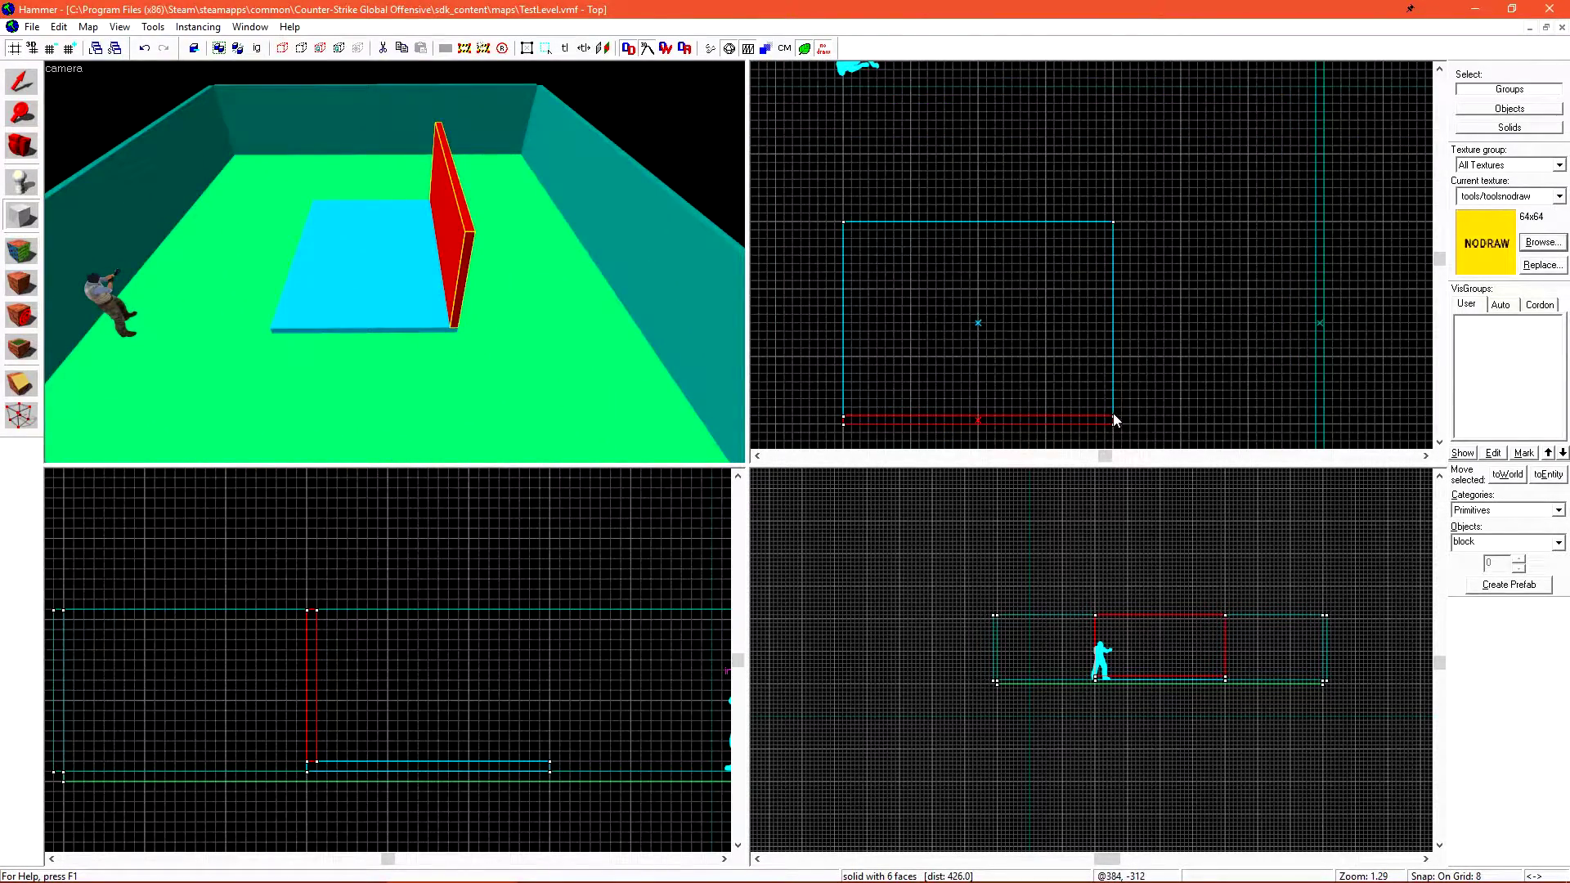
pyautogui.moveTo(1114, 420); pyautogui.dragTo(1105, 233)
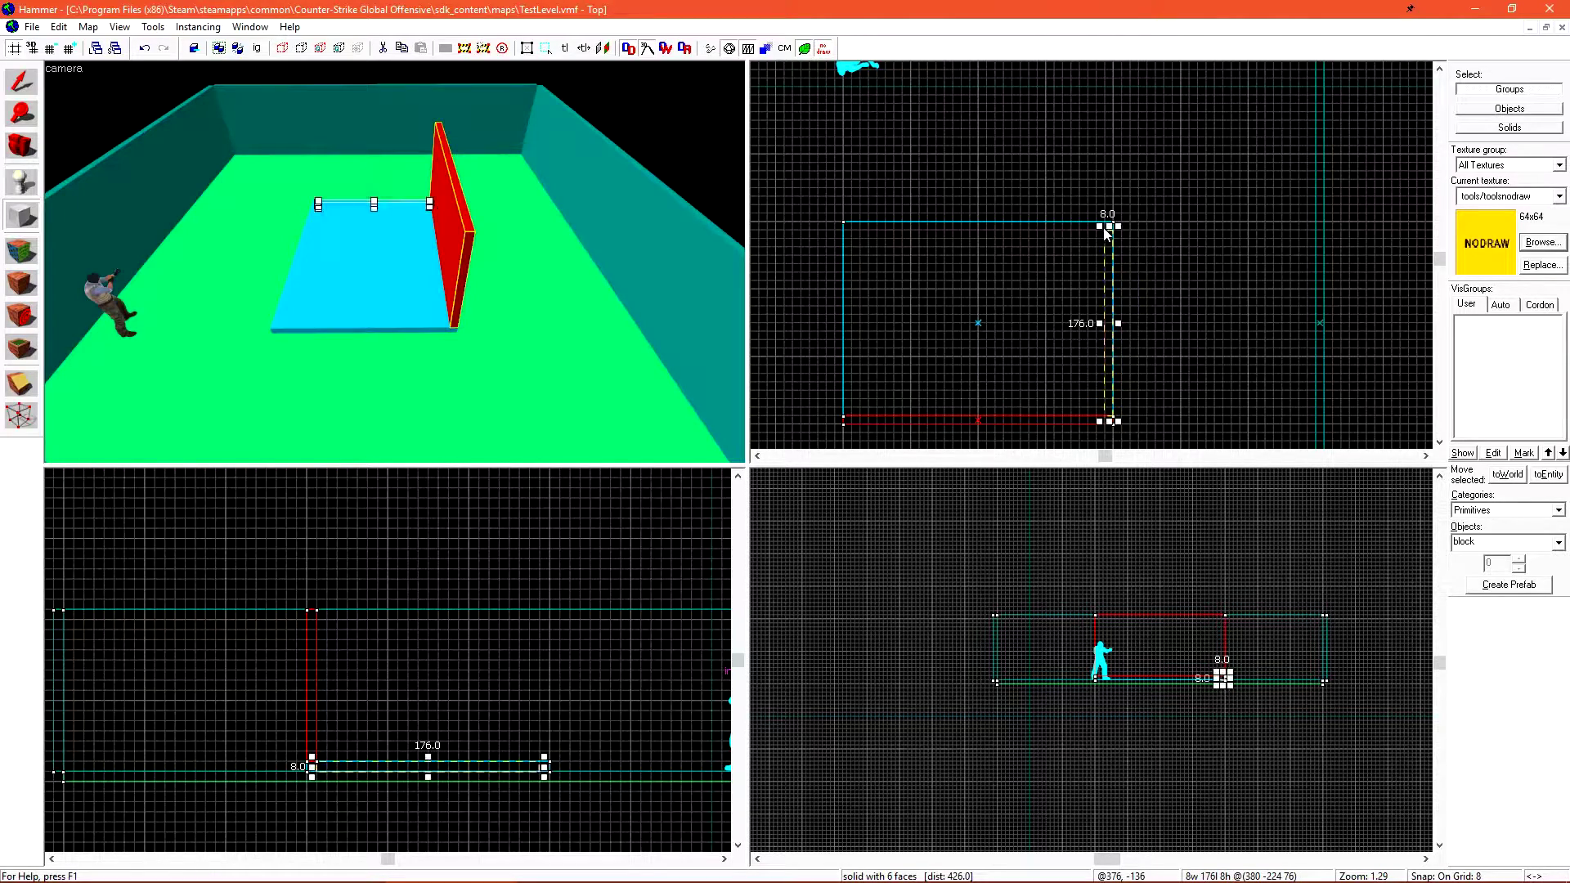
pyautogui.press('Return')
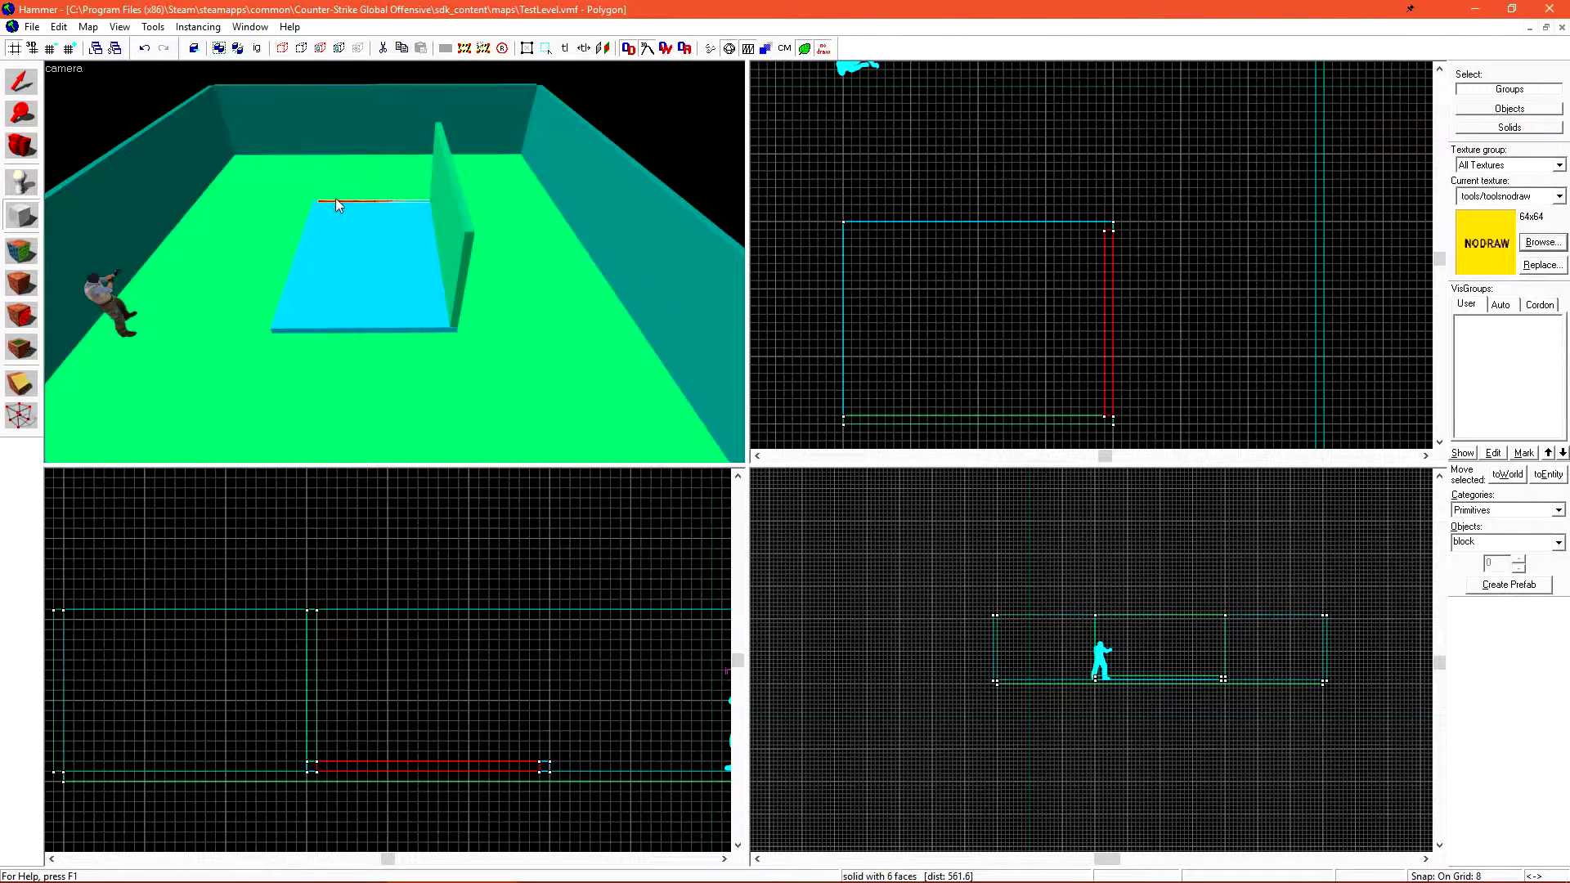
pyautogui.hotkey('shift', 's')
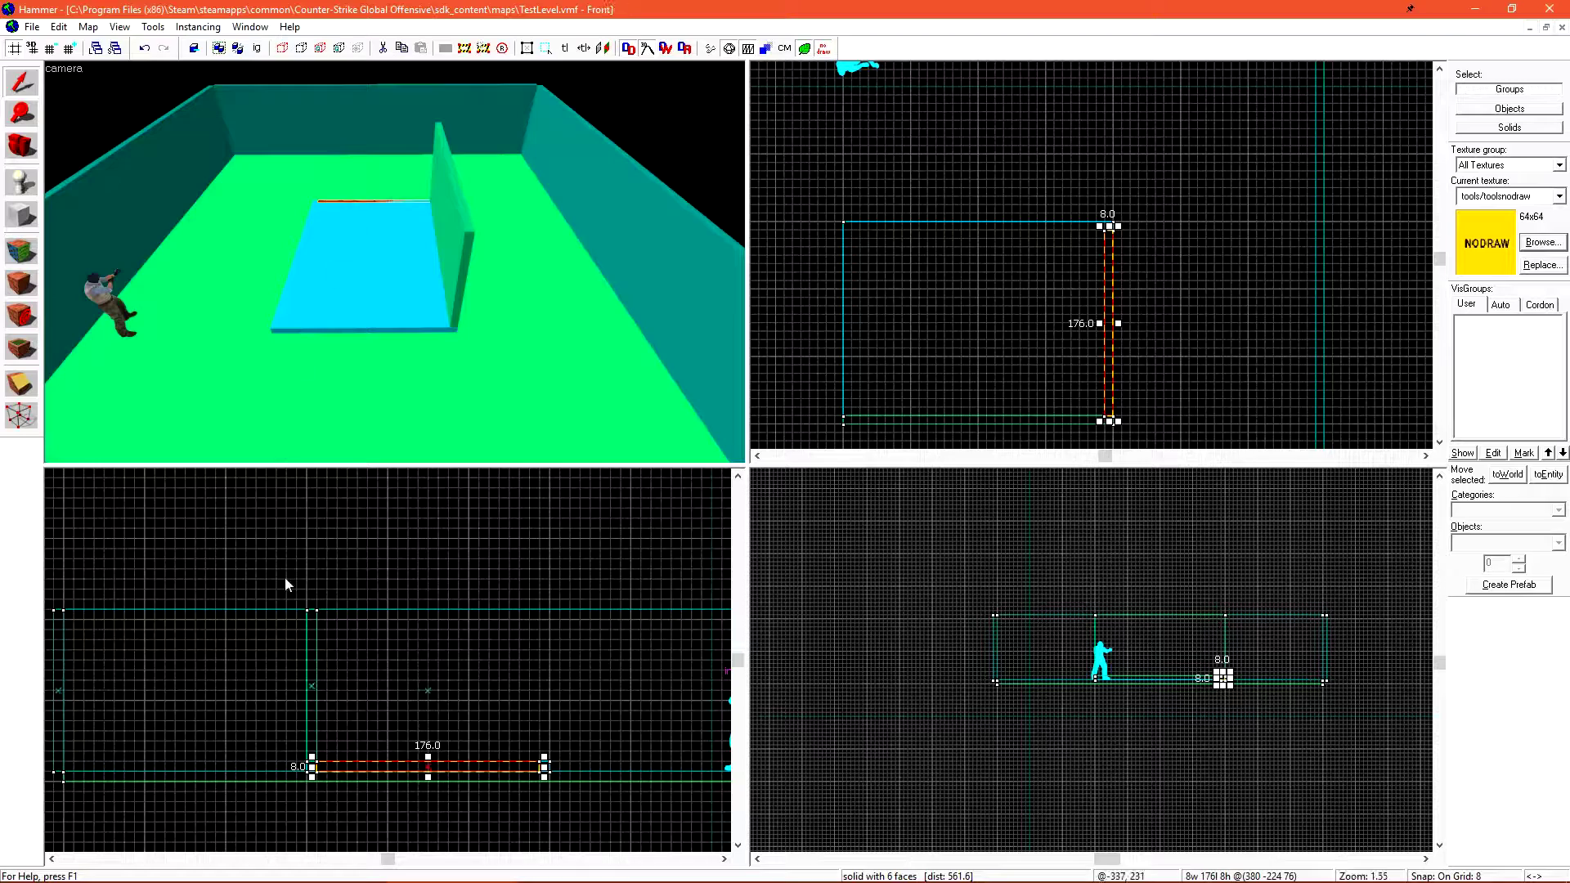
pyautogui.scroll(2, 513, 761)
pyautogui.moveTo(527, 767); pyautogui.dragTo(527, 752)
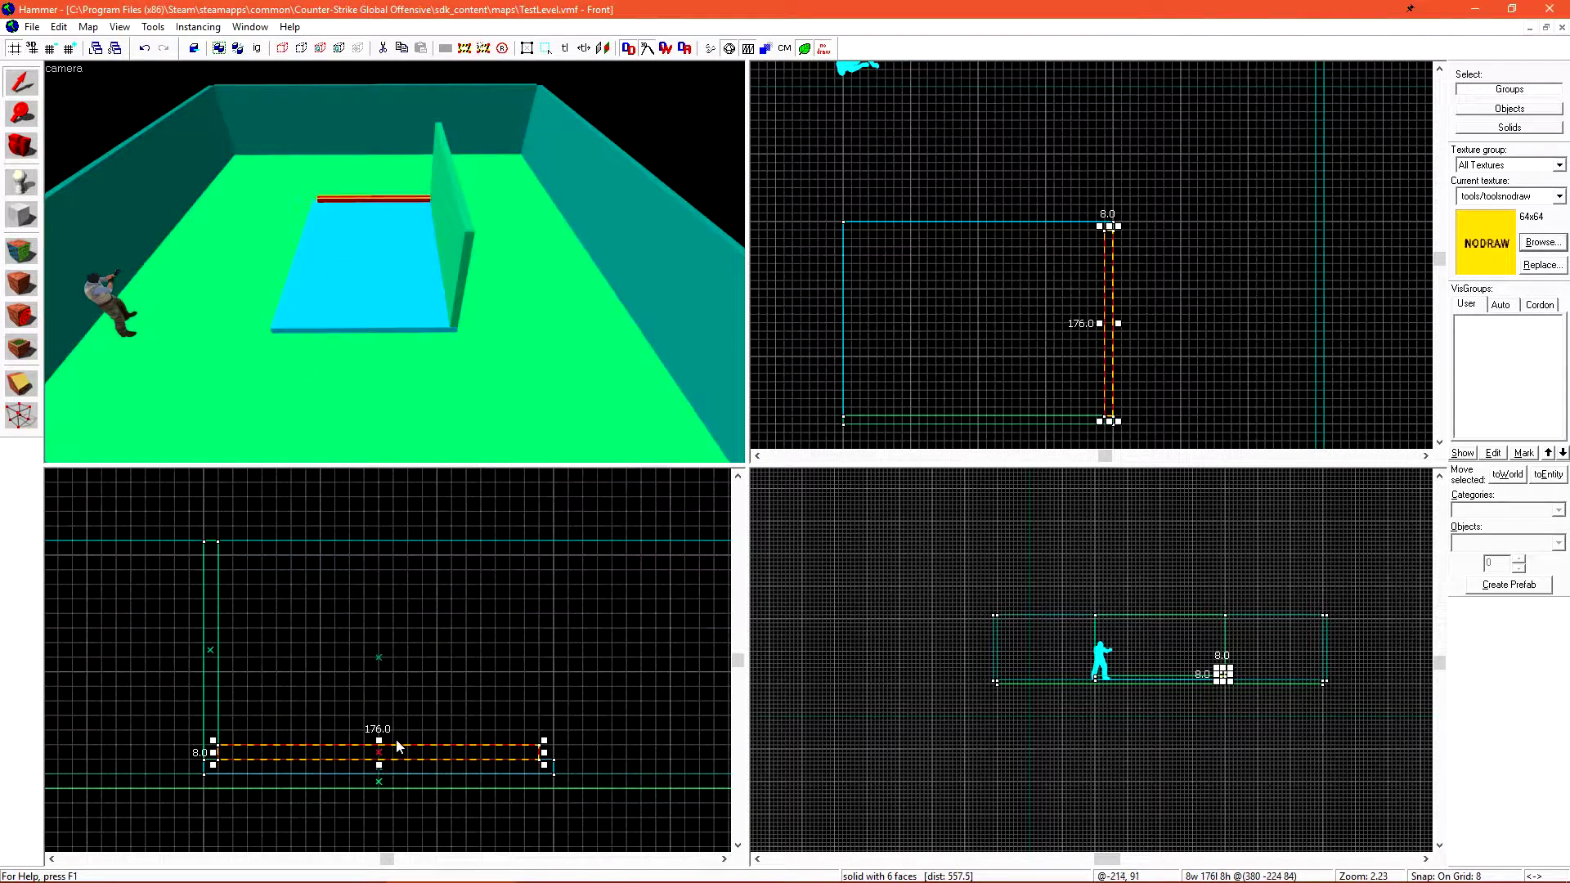
pyautogui.moveTo(379, 741); pyautogui.dragTo(378, 537)
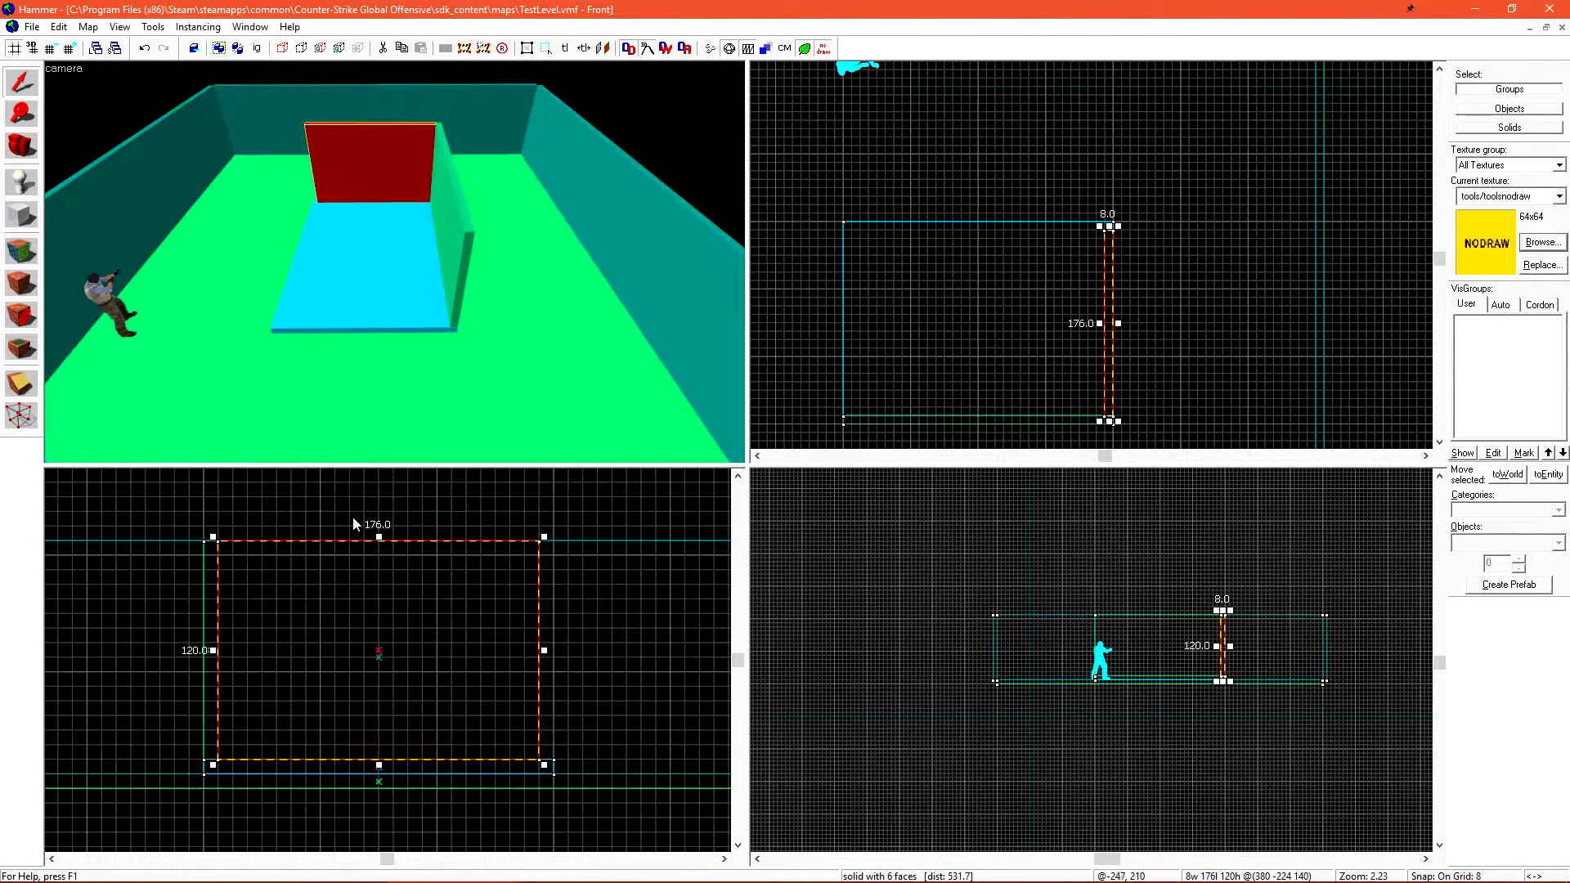
# Add a third wall along the slab's far edge.
pyautogui.click(1131, 175)
pyautogui.hotkey('shift', 'b')
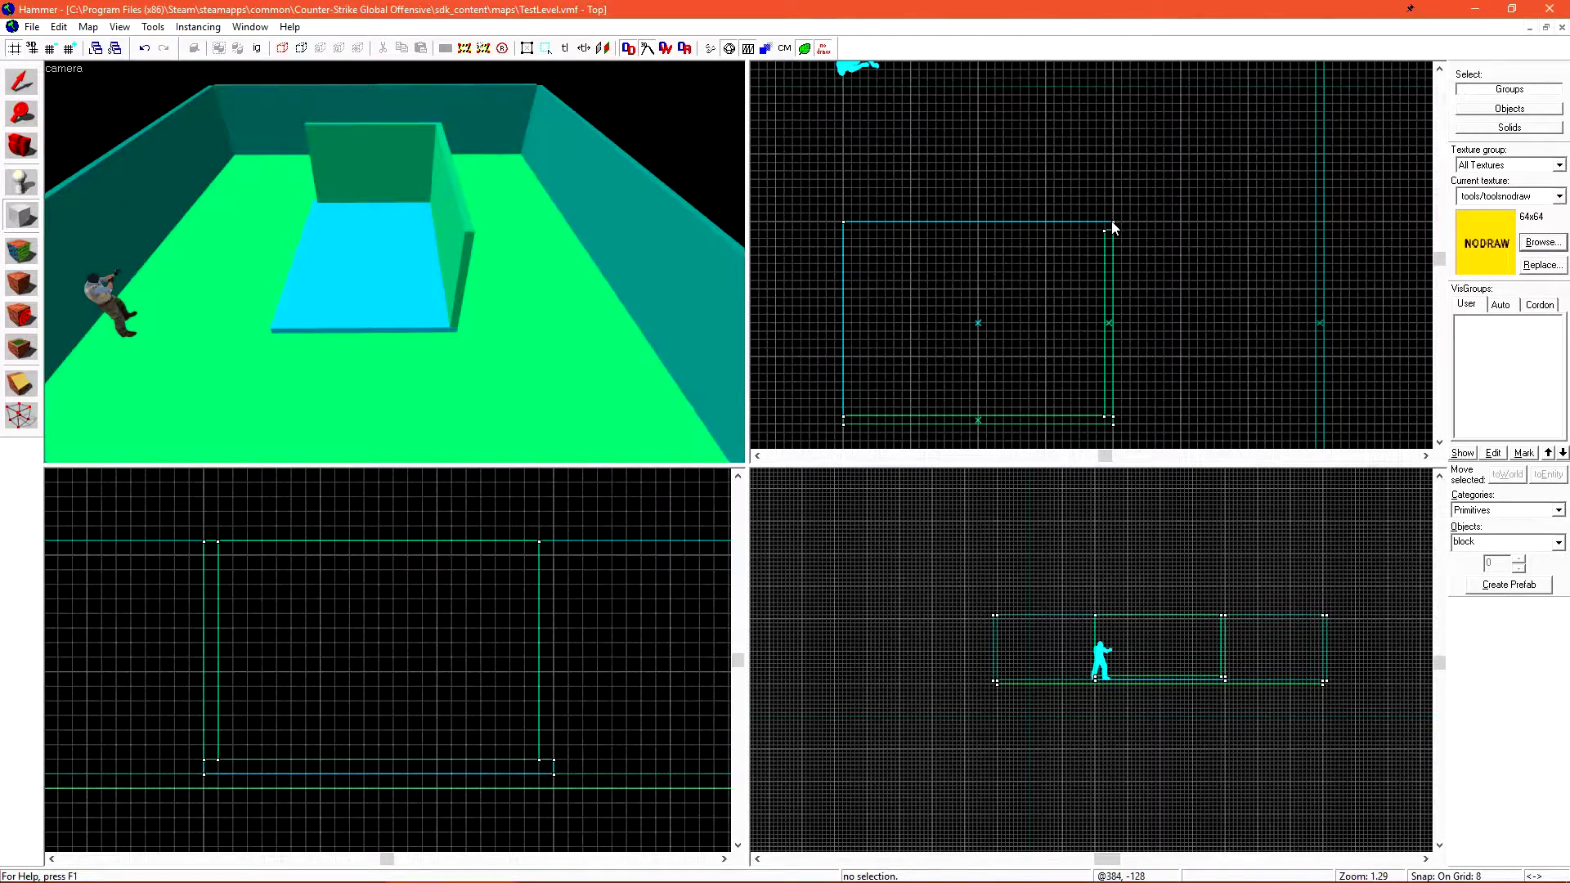
pyautogui.moveTo(1112, 222)
pyautogui.mouseDown()
pyautogui.moveTo(890, 242)
pyautogui.moveTo(839, 230)
pyautogui.mouseUp()
pyautogui.press('Return')
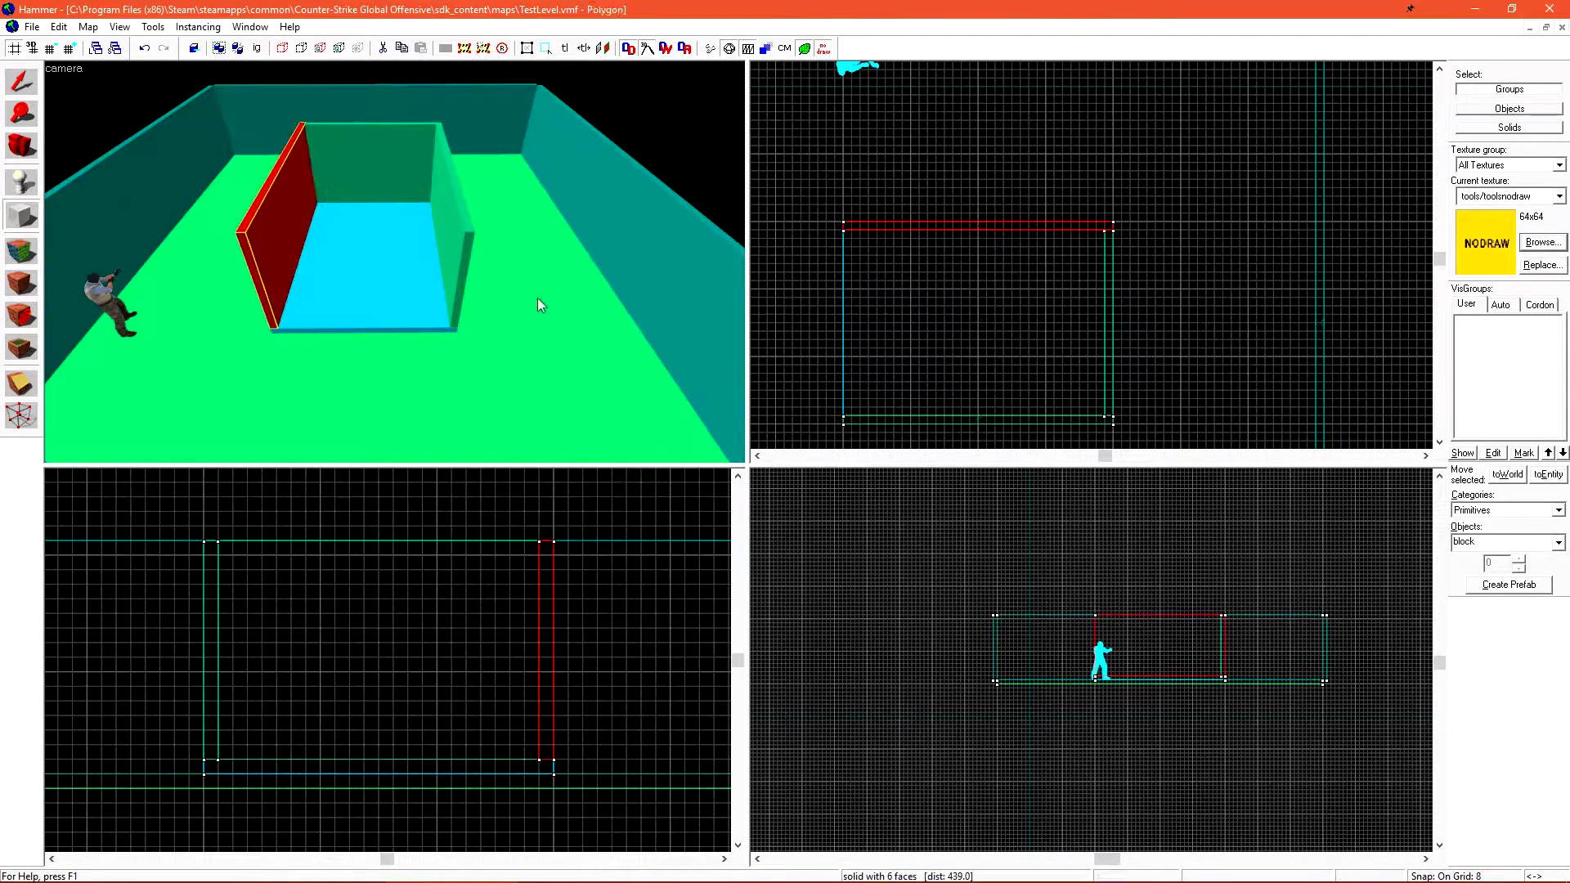
pyautogui.hotkey('shift', 's')
# Add a thin 8×56 wall piece beside the doorway gap.
pyautogui.scroll(-2, 994, 305)
pyautogui.scroll(2, 872, 254)
pyautogui.hotkey('shift', 'b')
pyautogui.moveTo(876, 219); pyautogui.dragTo(883, 280)
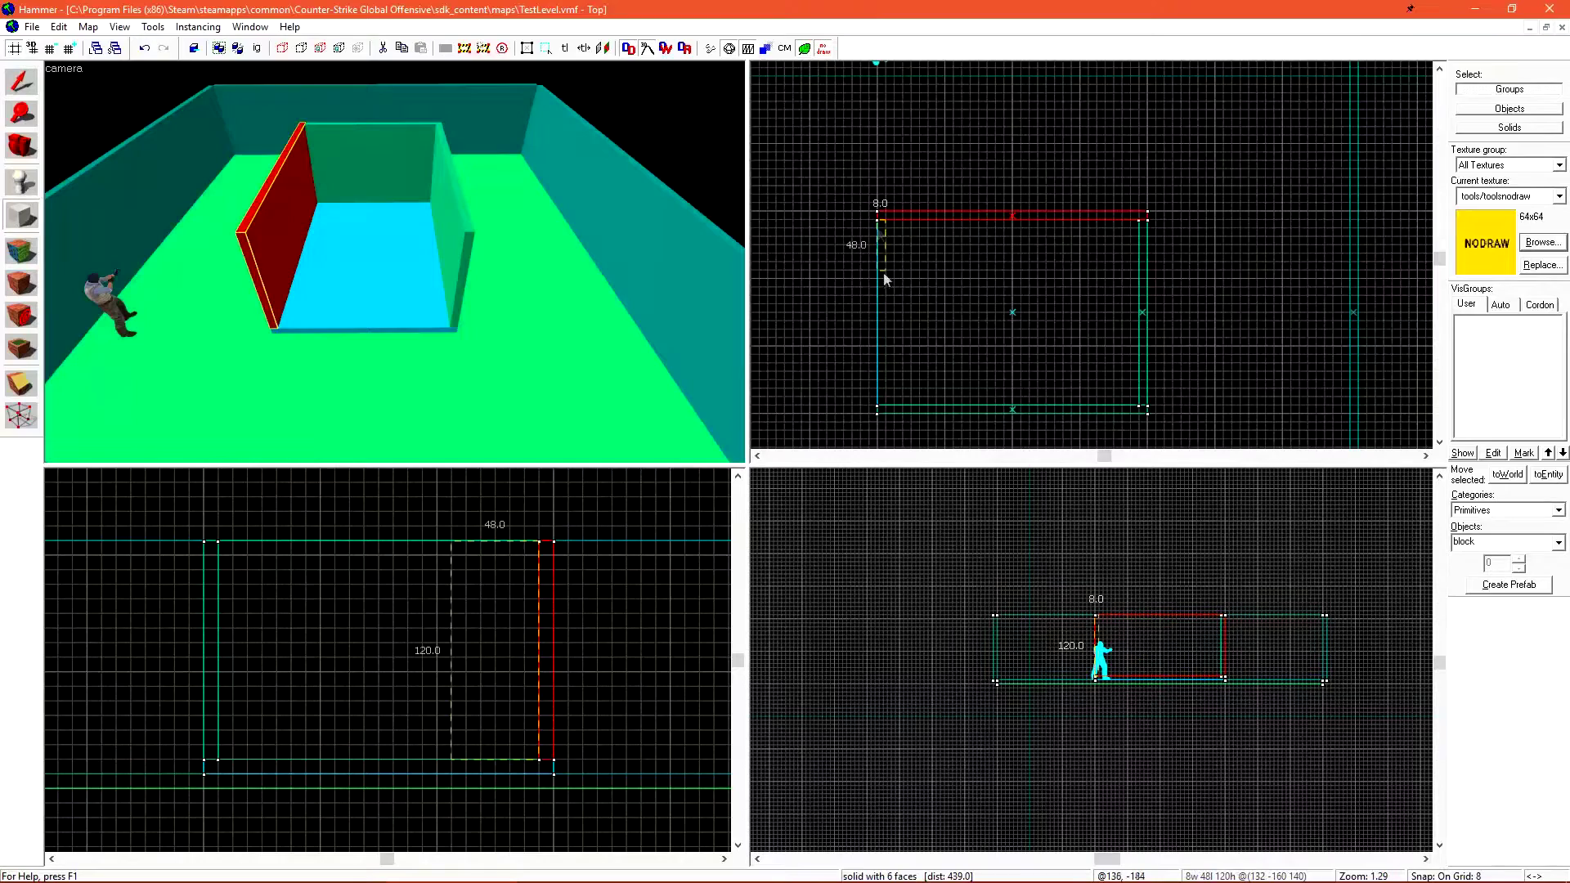
pyautogui.press('Return')
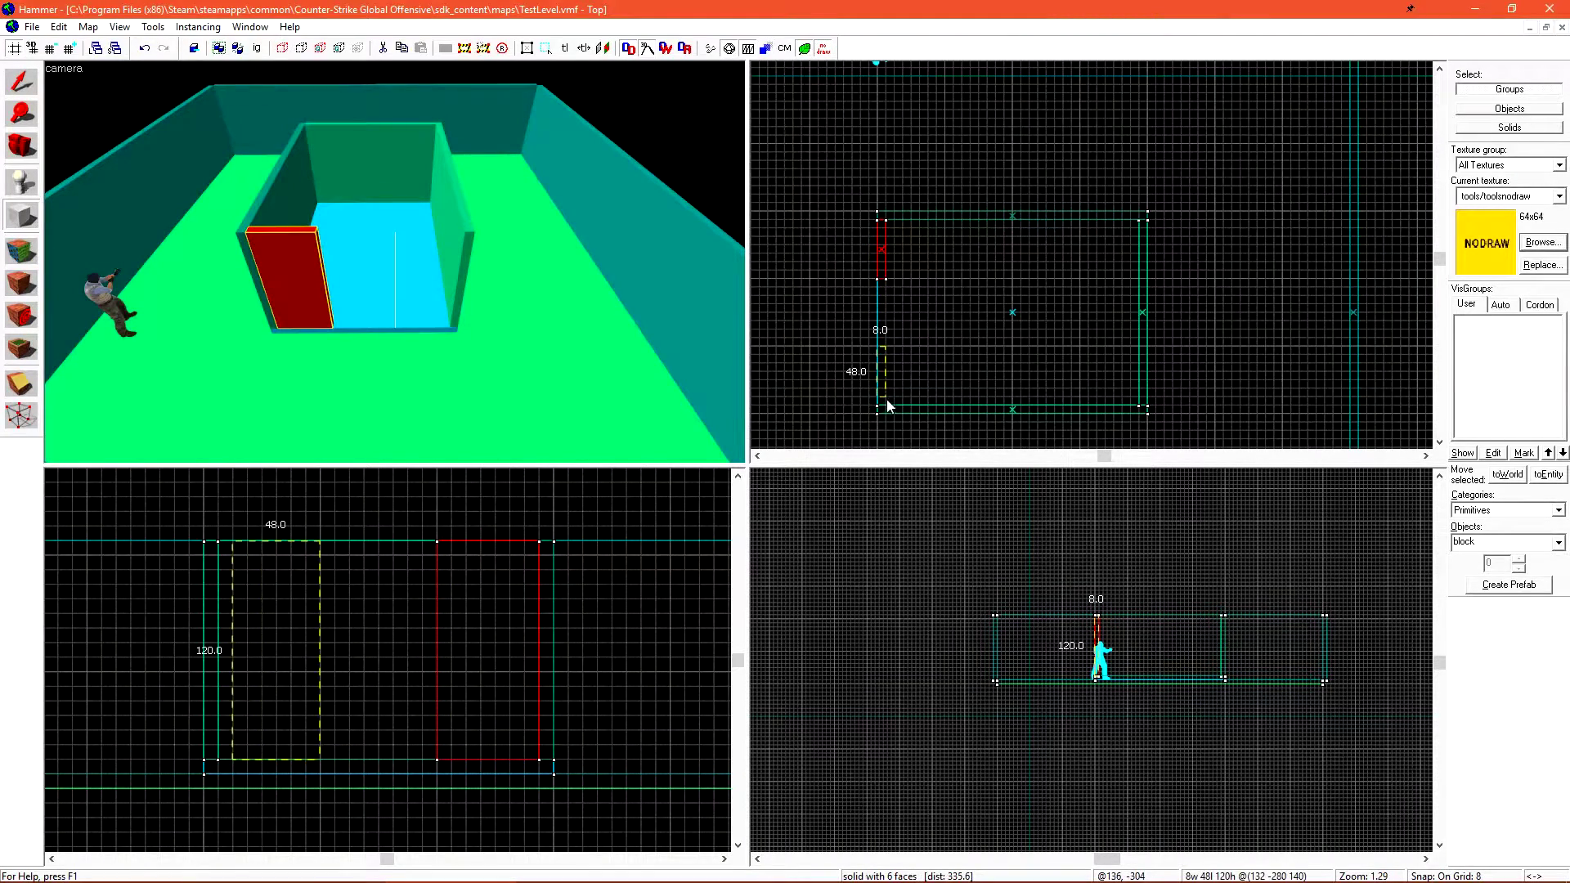
pyautogui.press('Return')
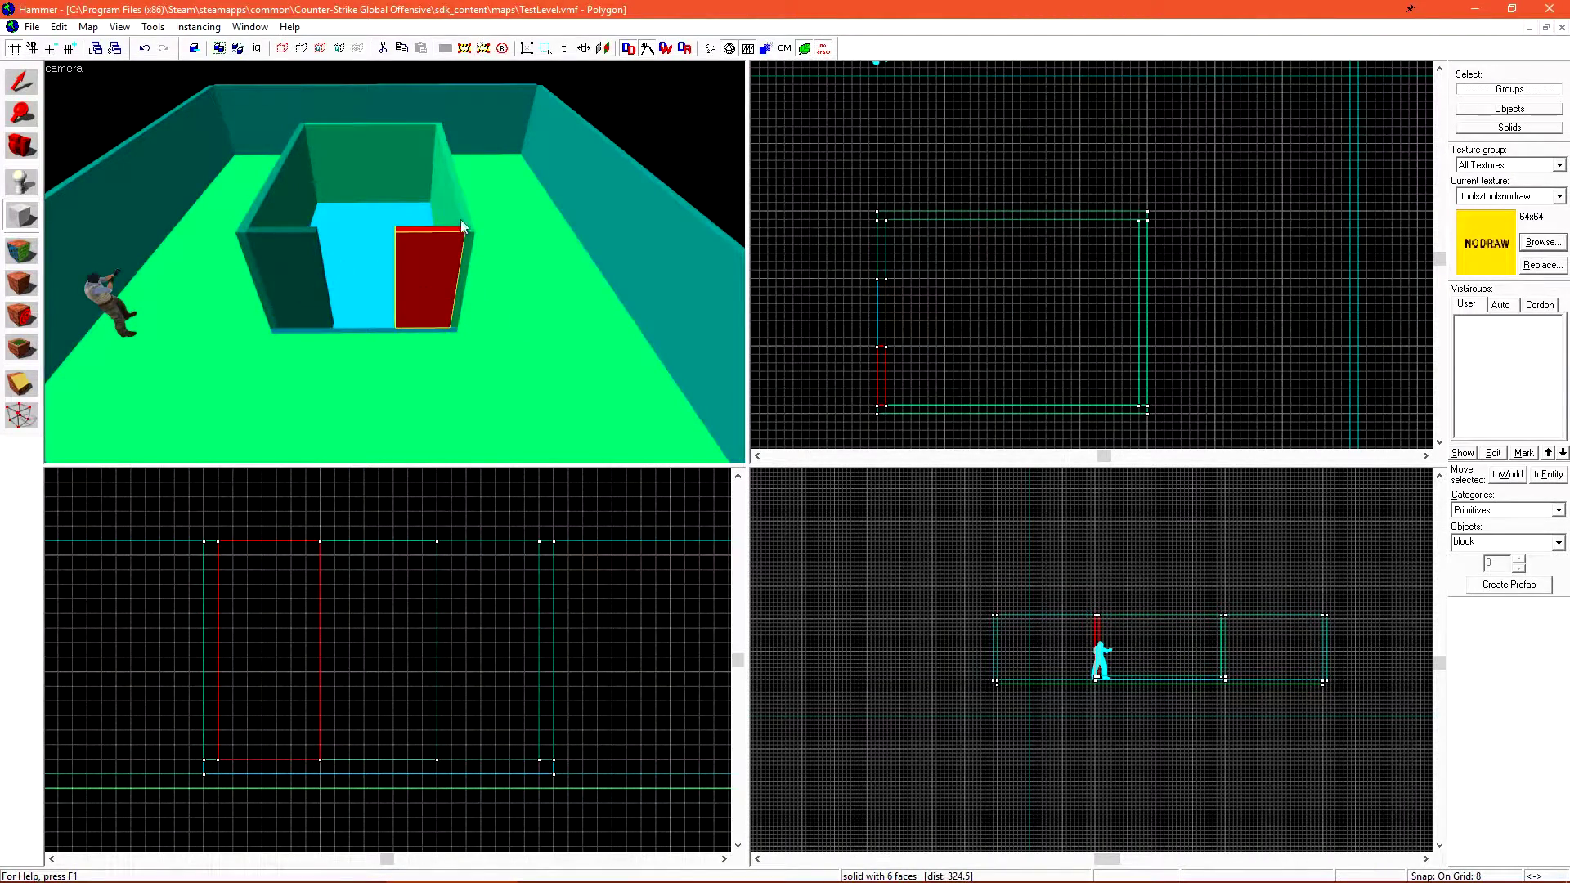
# Pull the 3D camera back from the hut and select its floor slab.
pyautogui.hotkey('shift', 's')
pyautogui.press('z')
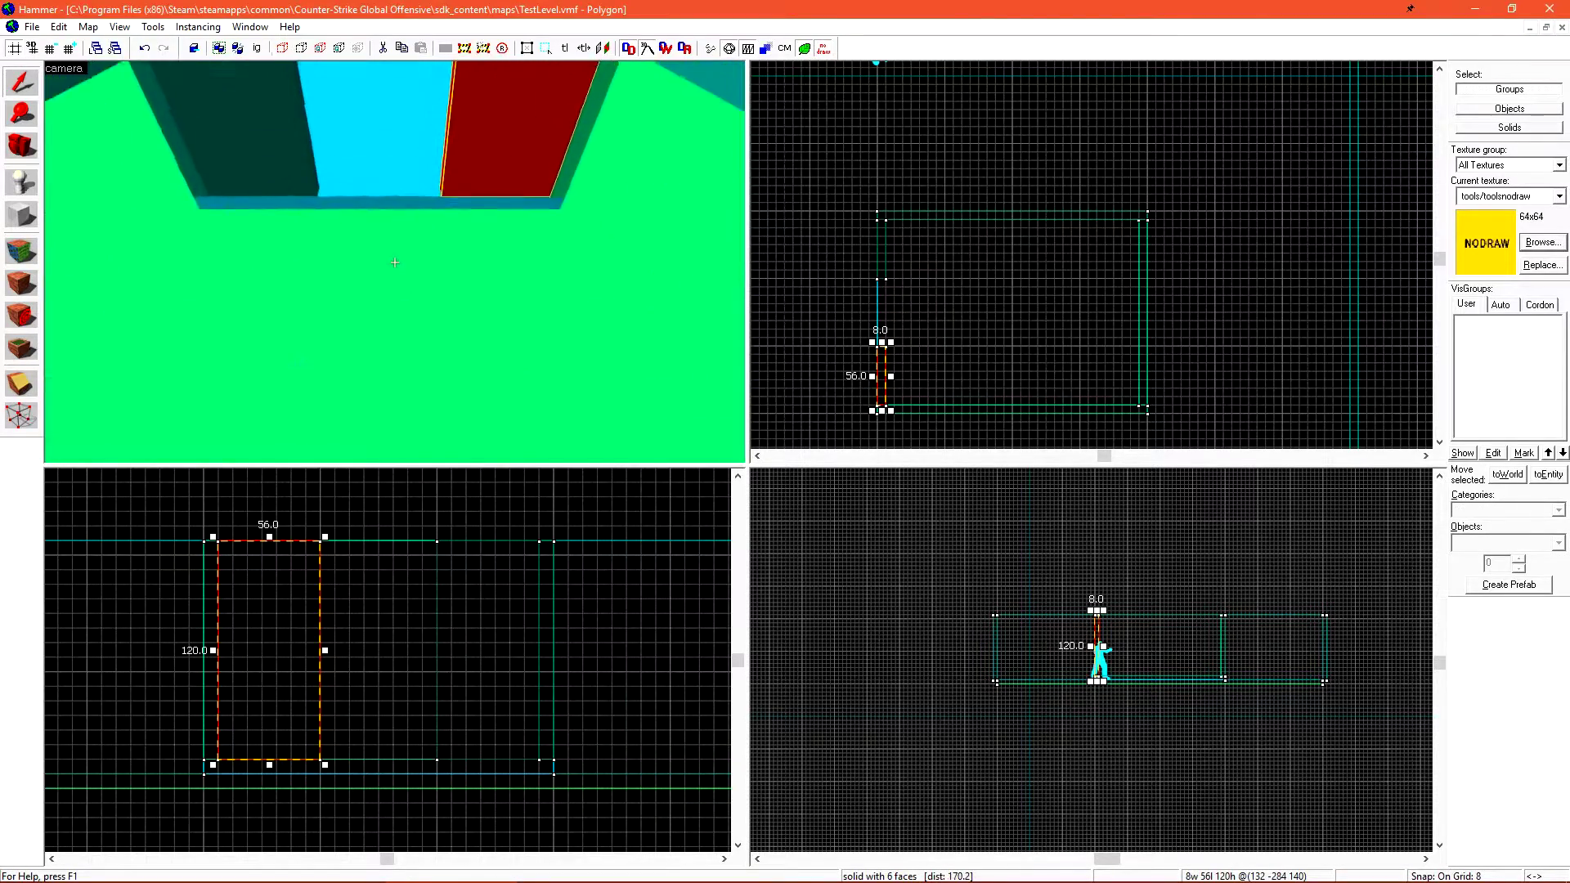
pyautogui.press('s')
pyautogui.press('z')
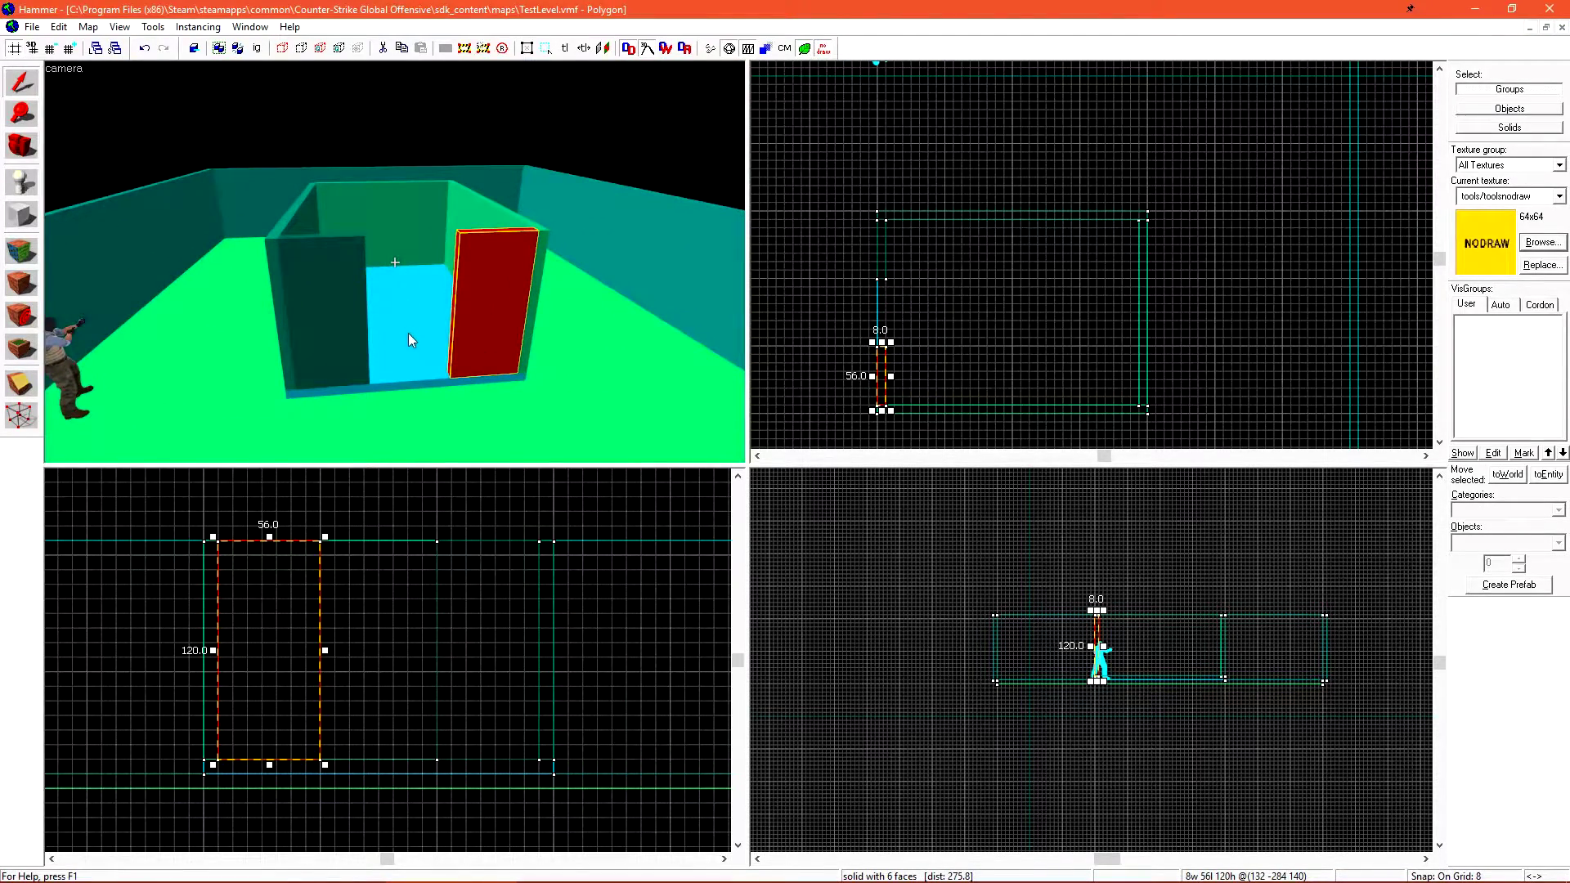
pyautogui.click(408, 332)
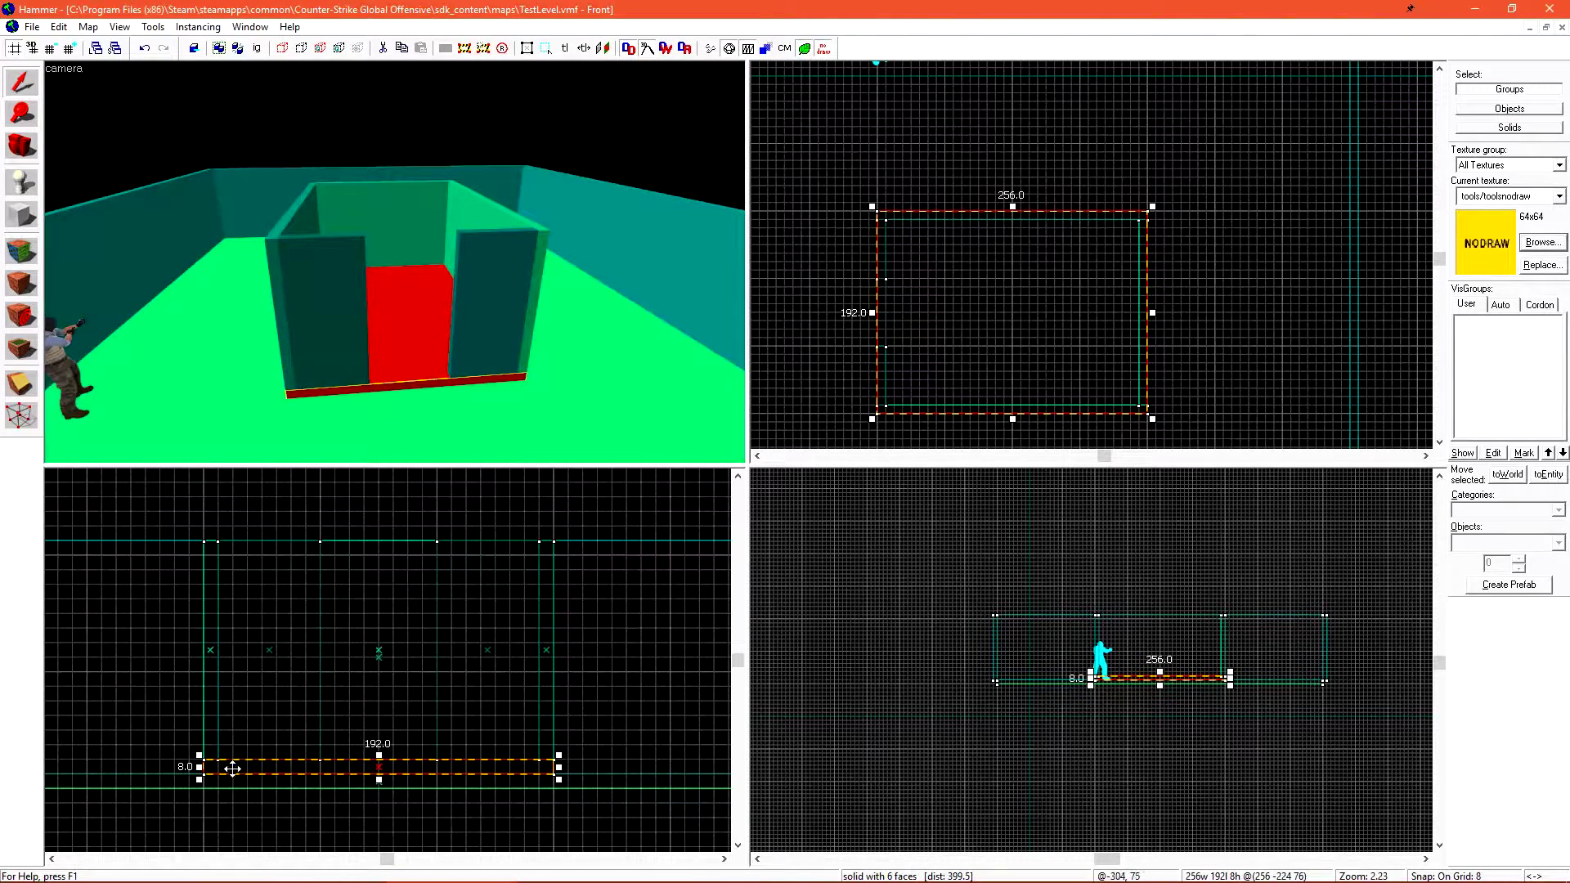
# Lift the 256×192 slab onto the 120-unit walls as a roof, then deselect.
pyautogui.moveTo(235, 767); pyautogui.dragTo(235, 533)
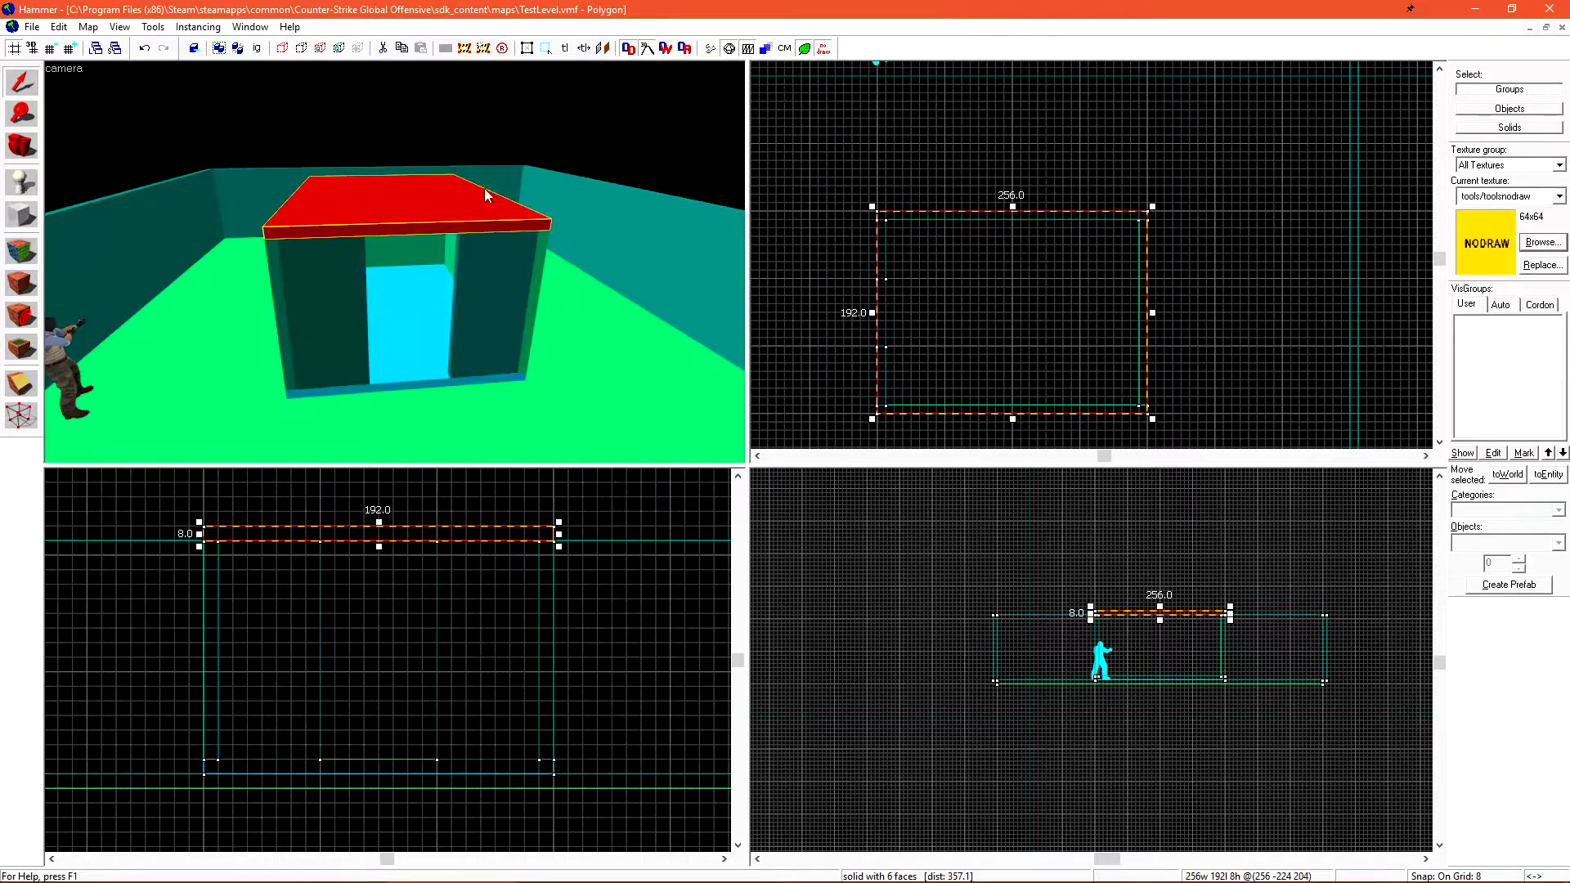
pyautogui.click(988, 140)
pyautogui.moveTo(252, 224); pyautogui.dragTo(395, 263)
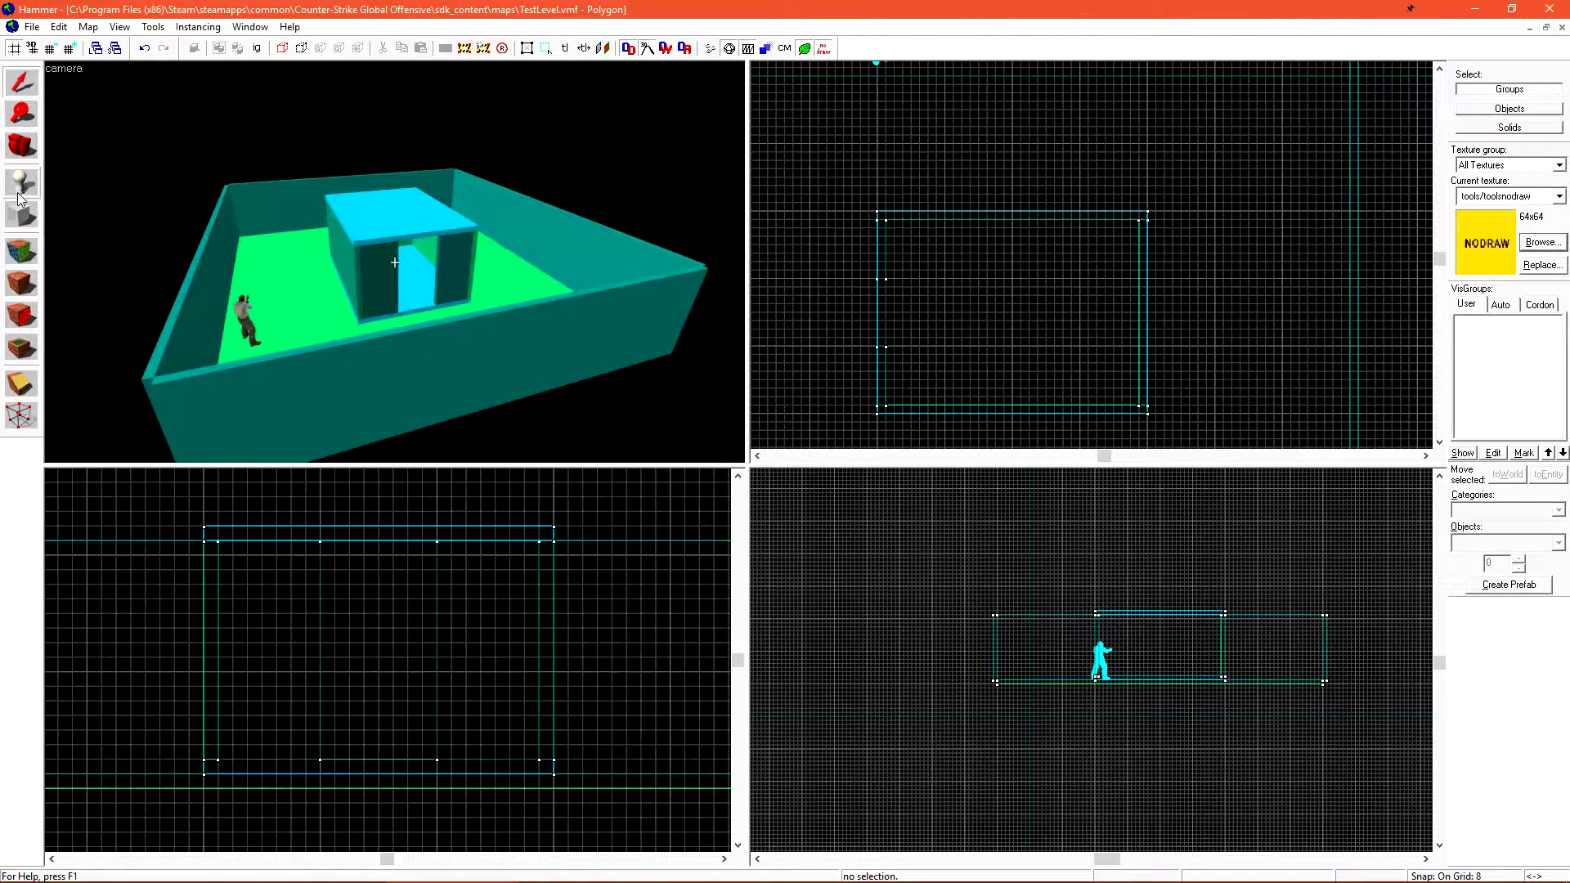
# Select all four room walls and Shift-drag a copy 128 units higher.
pyautogui.press('Right')
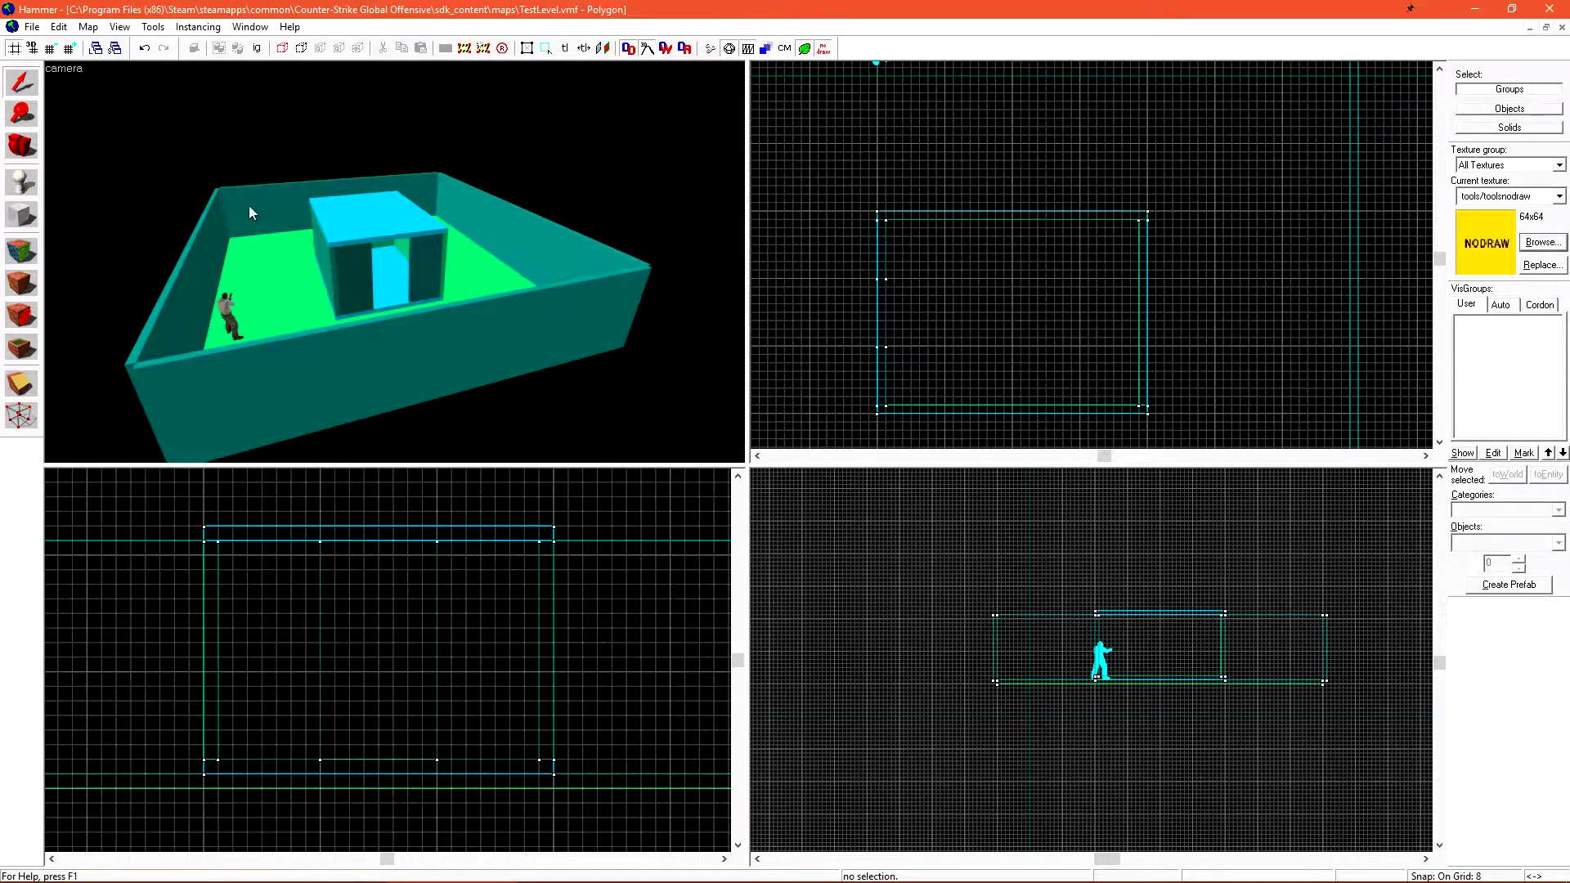
pyautogui.click(217, 237)
pyautogui.keyDown('ctrl'); pyautogui.click(249, 200); pyautogui.keyUp('ctrl')
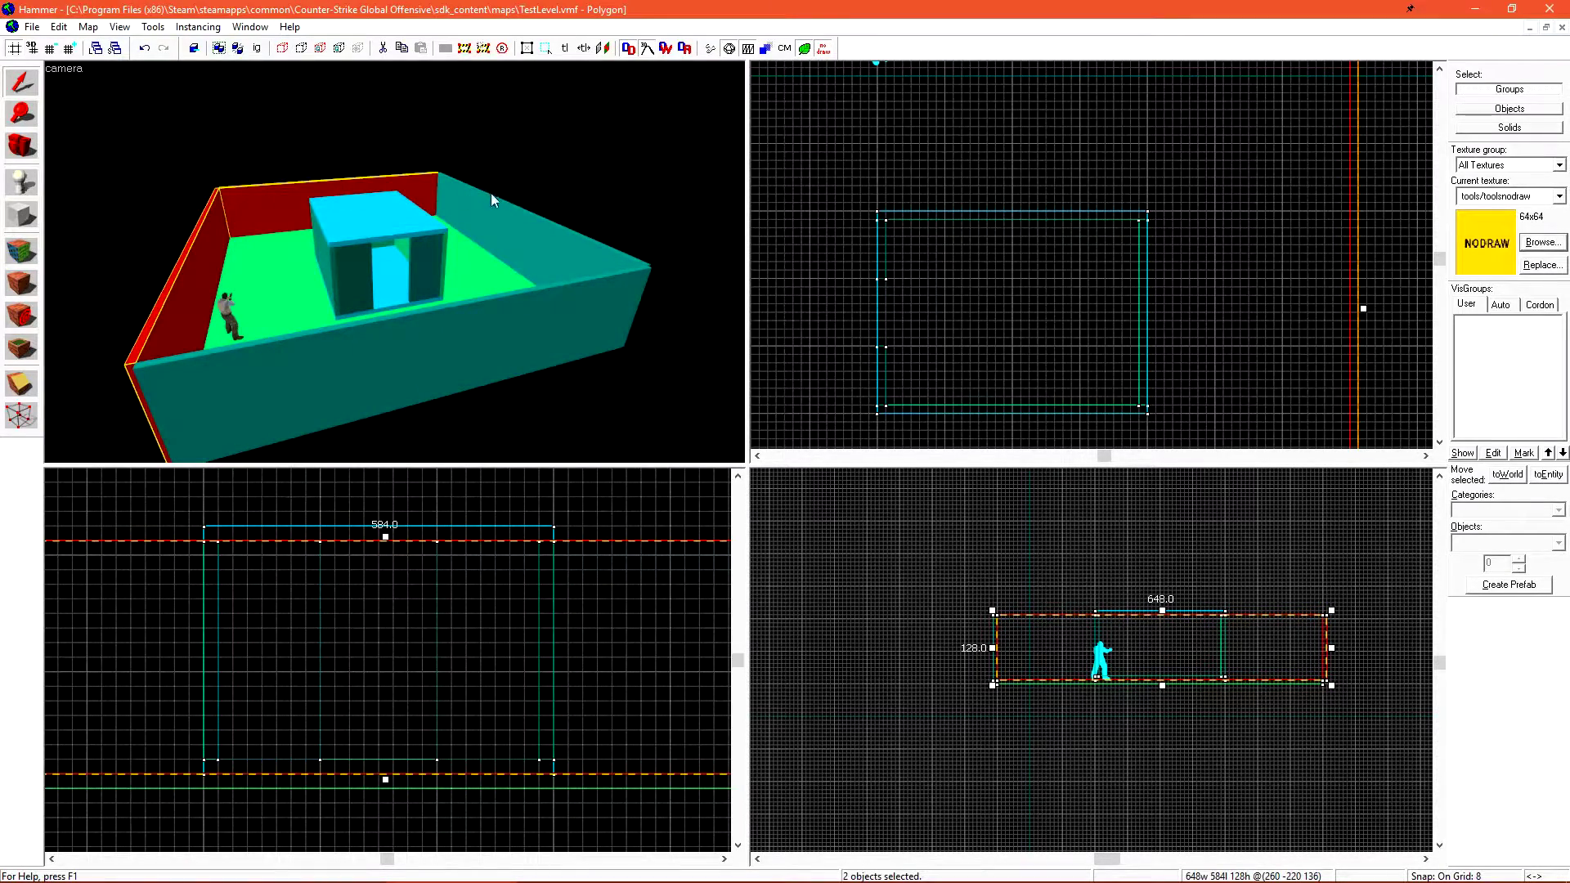
pyautogui.keyDown('ctrl'); pyautogui.click(502, 219); pyautogui.keyUp('ctrl')
pyautogui.keyDown('ctrl'); pyautogui.click(527, 332); pyautogui.keyUp('ctrl')
pyautogui.scroll(-2, 430, 711)
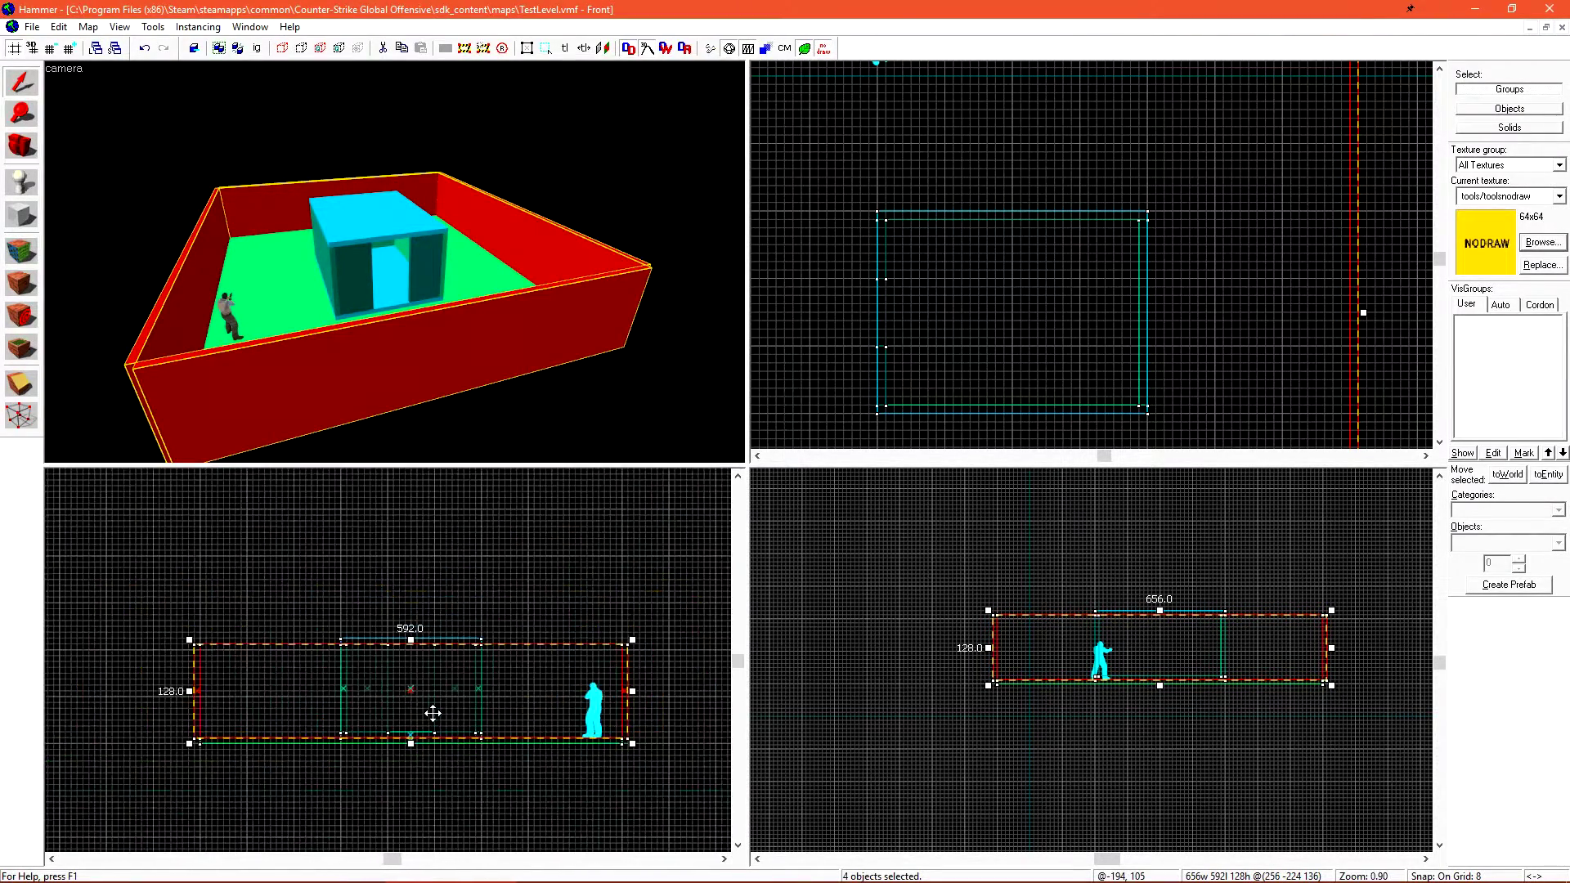
pyautogui.scroll(-1, 431, 711)
pyautogui.scroll(2, 298, 722)
pyautogui.moveTo(267, 732); pyautogui.dragTo(255, 596)
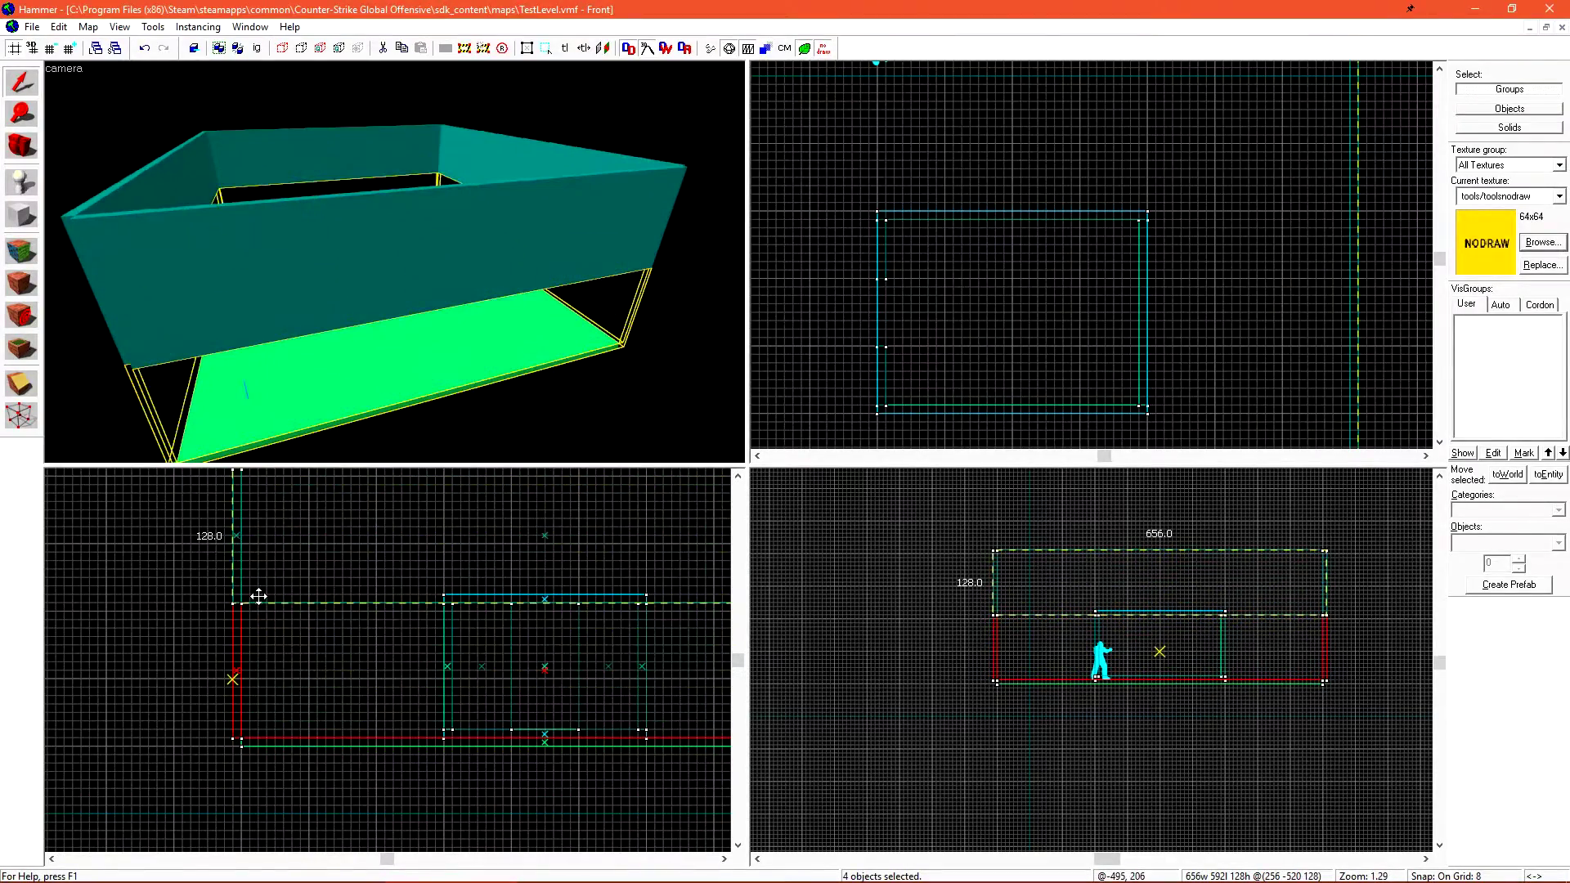
# Switch the camera view to 3D Textured and centre the 2D views on the walls.
pyautogui.scroll(5, 398, 247)
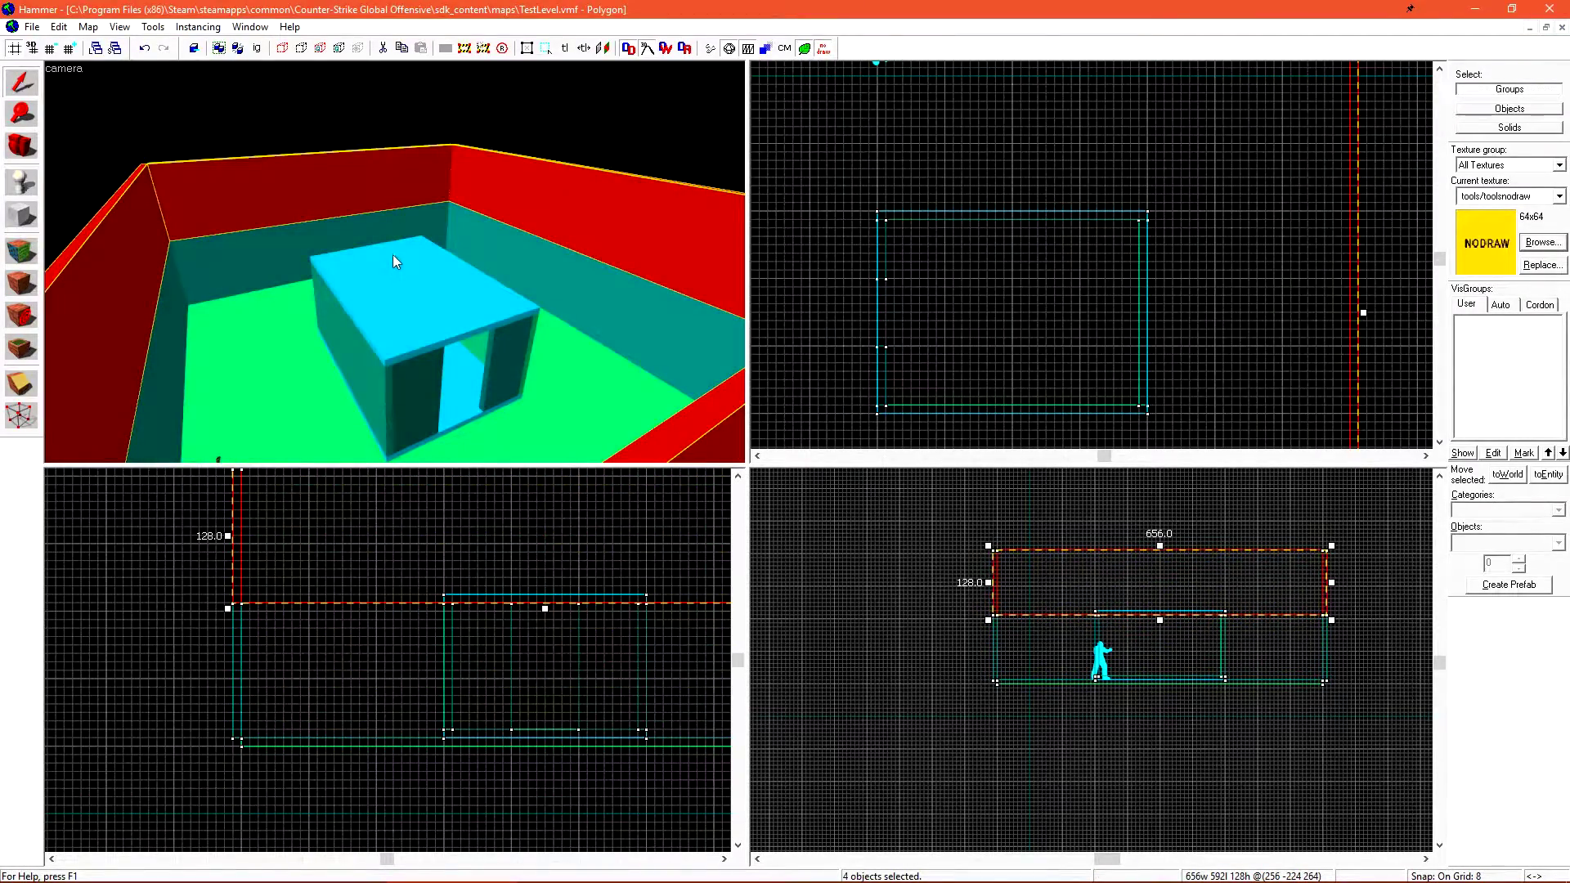
pyautogui.click(71, 75)
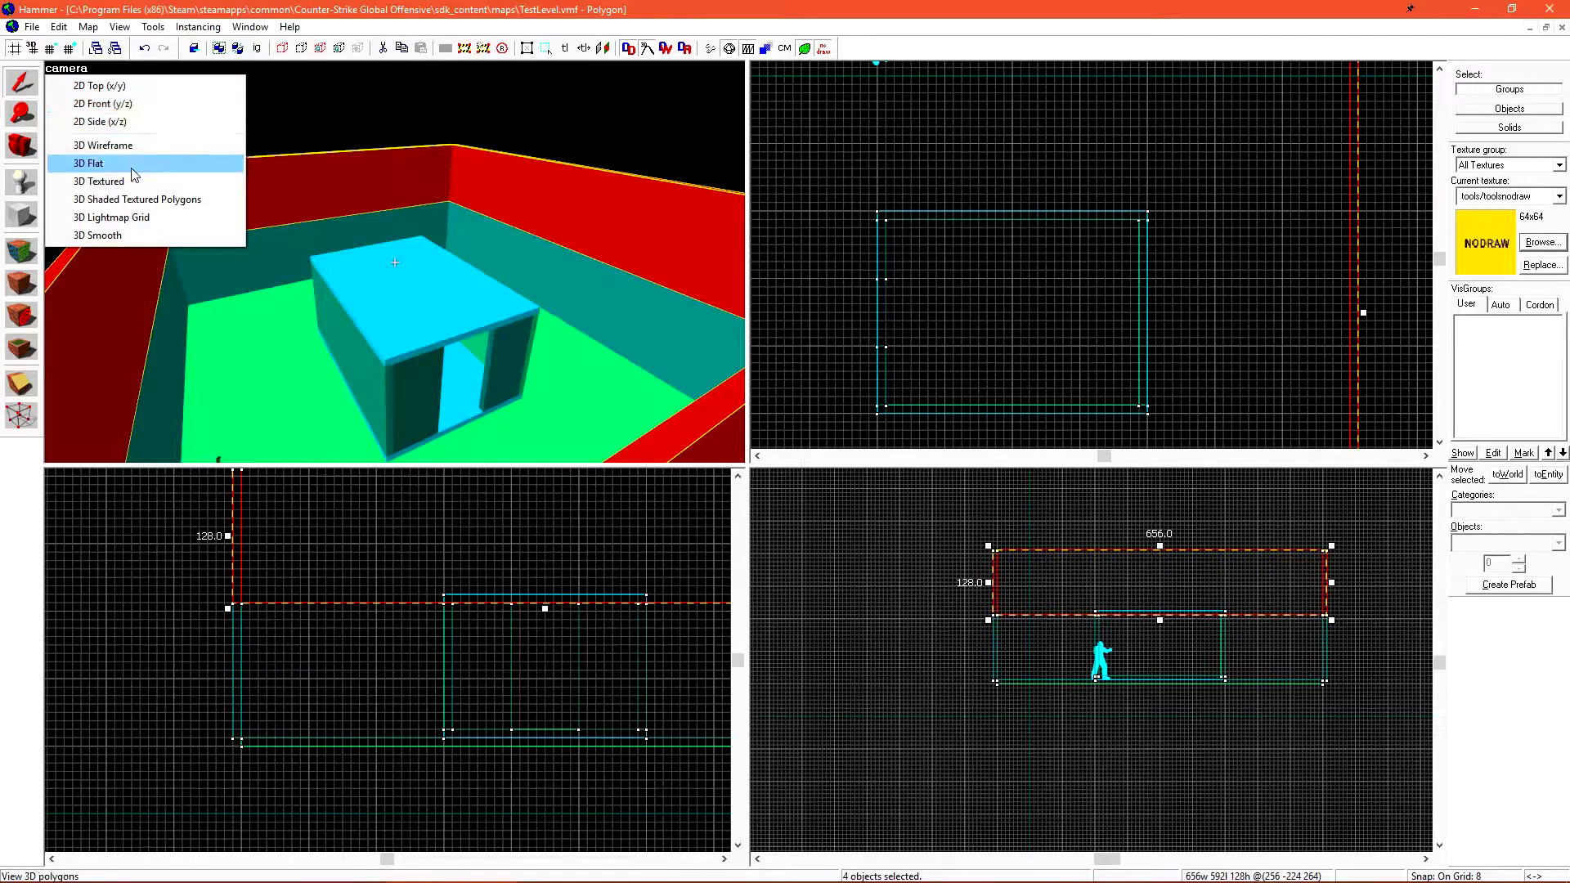
pyautogui.click(130, 179)
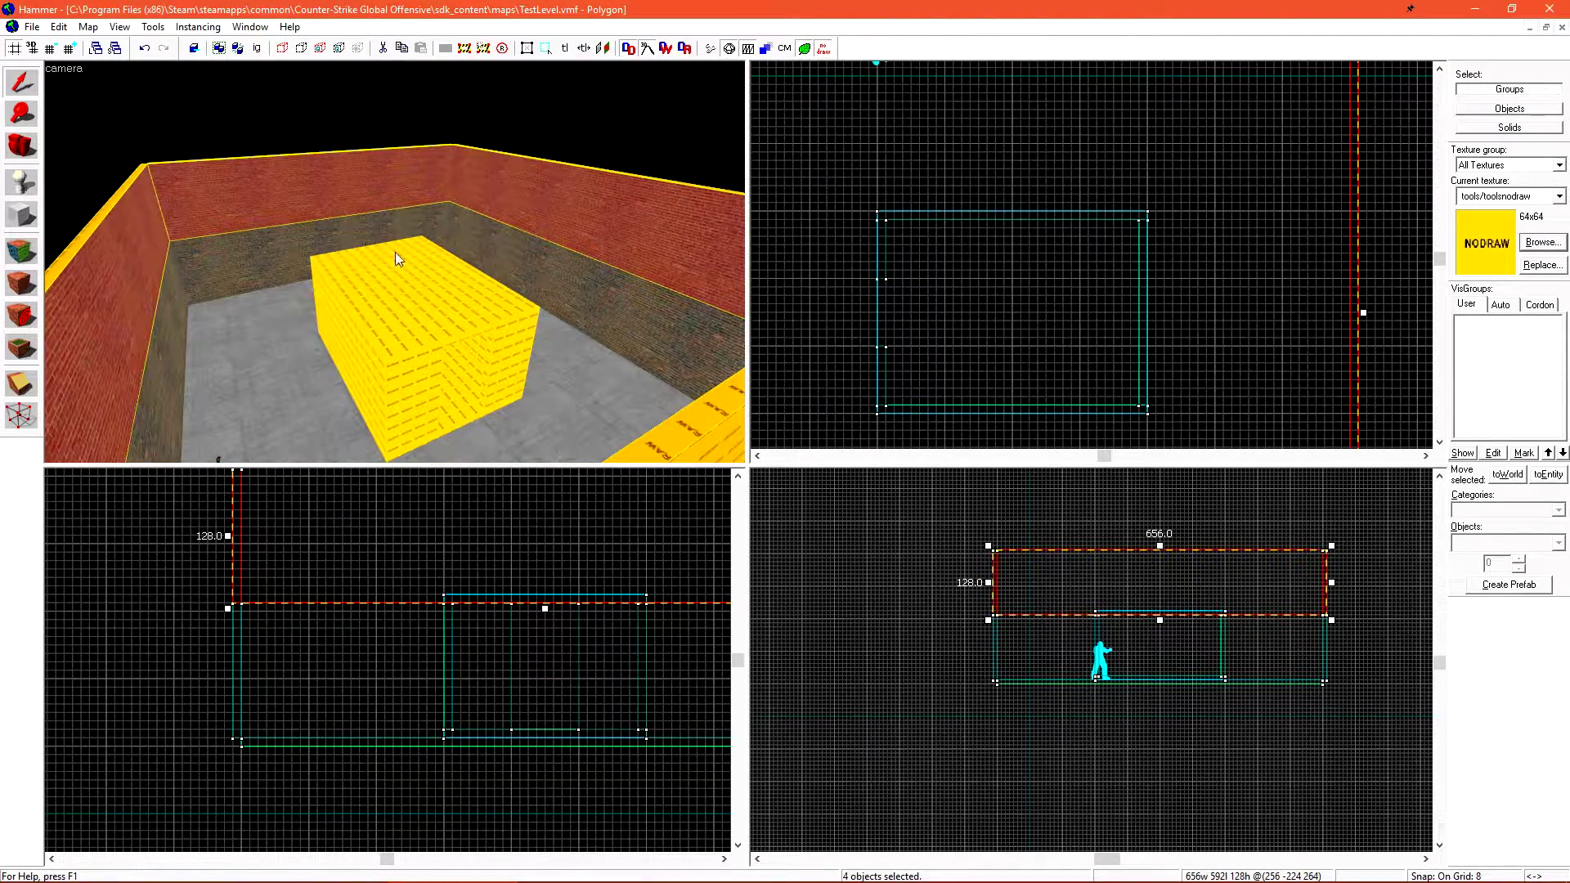
pyautogui.hotkey('ctrl', 'e')
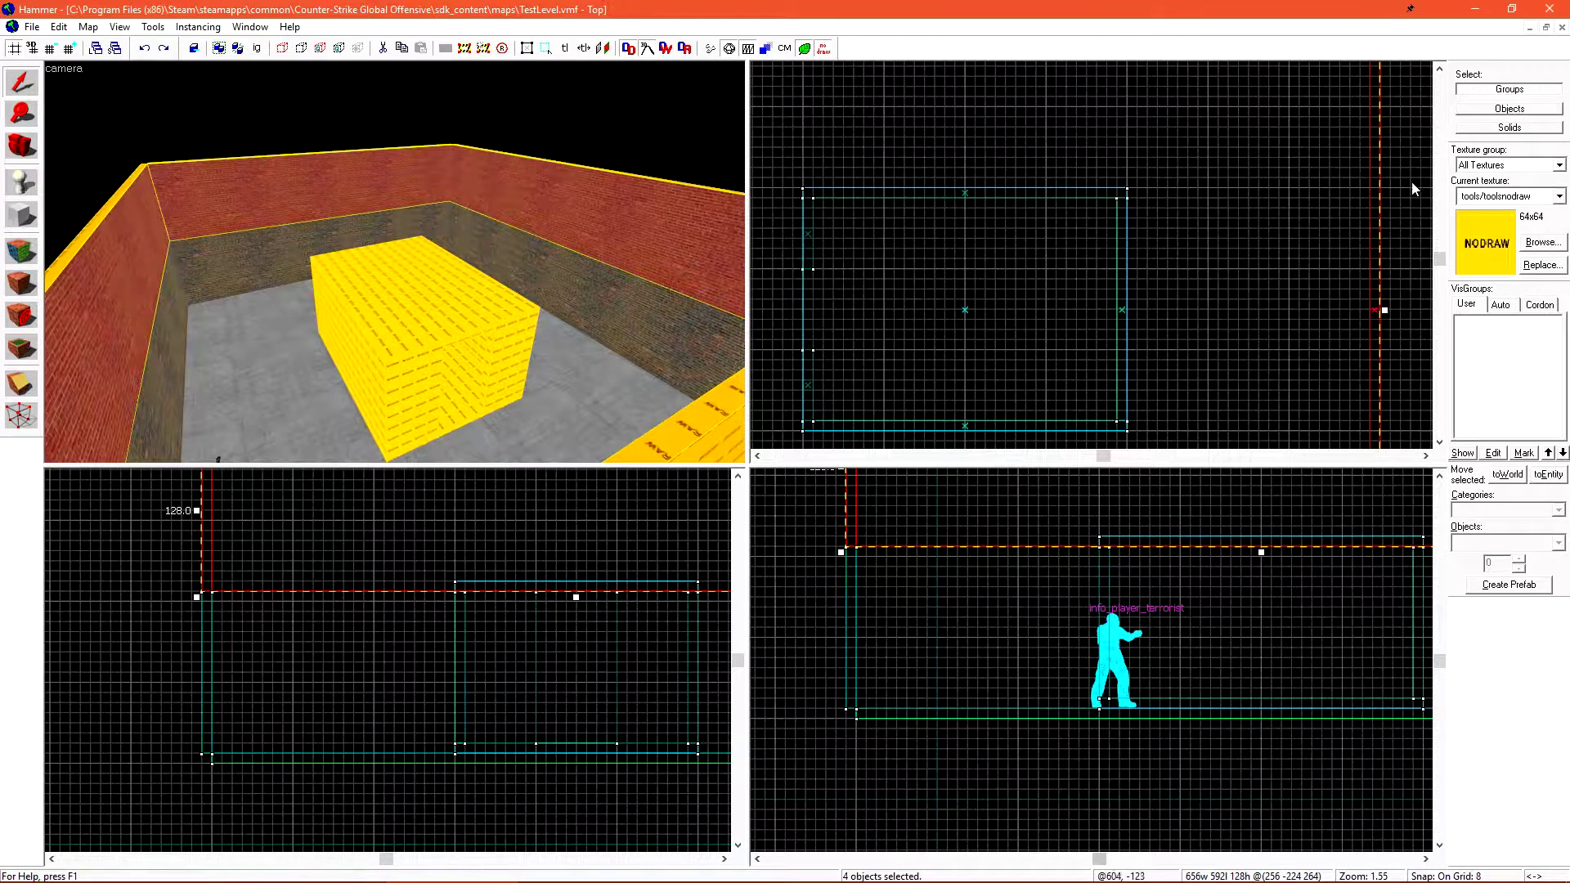
# Filter the texture browser for toolsskybox and make tools/toolsskybox the current texture.
pyautogui.click(1531, 247)
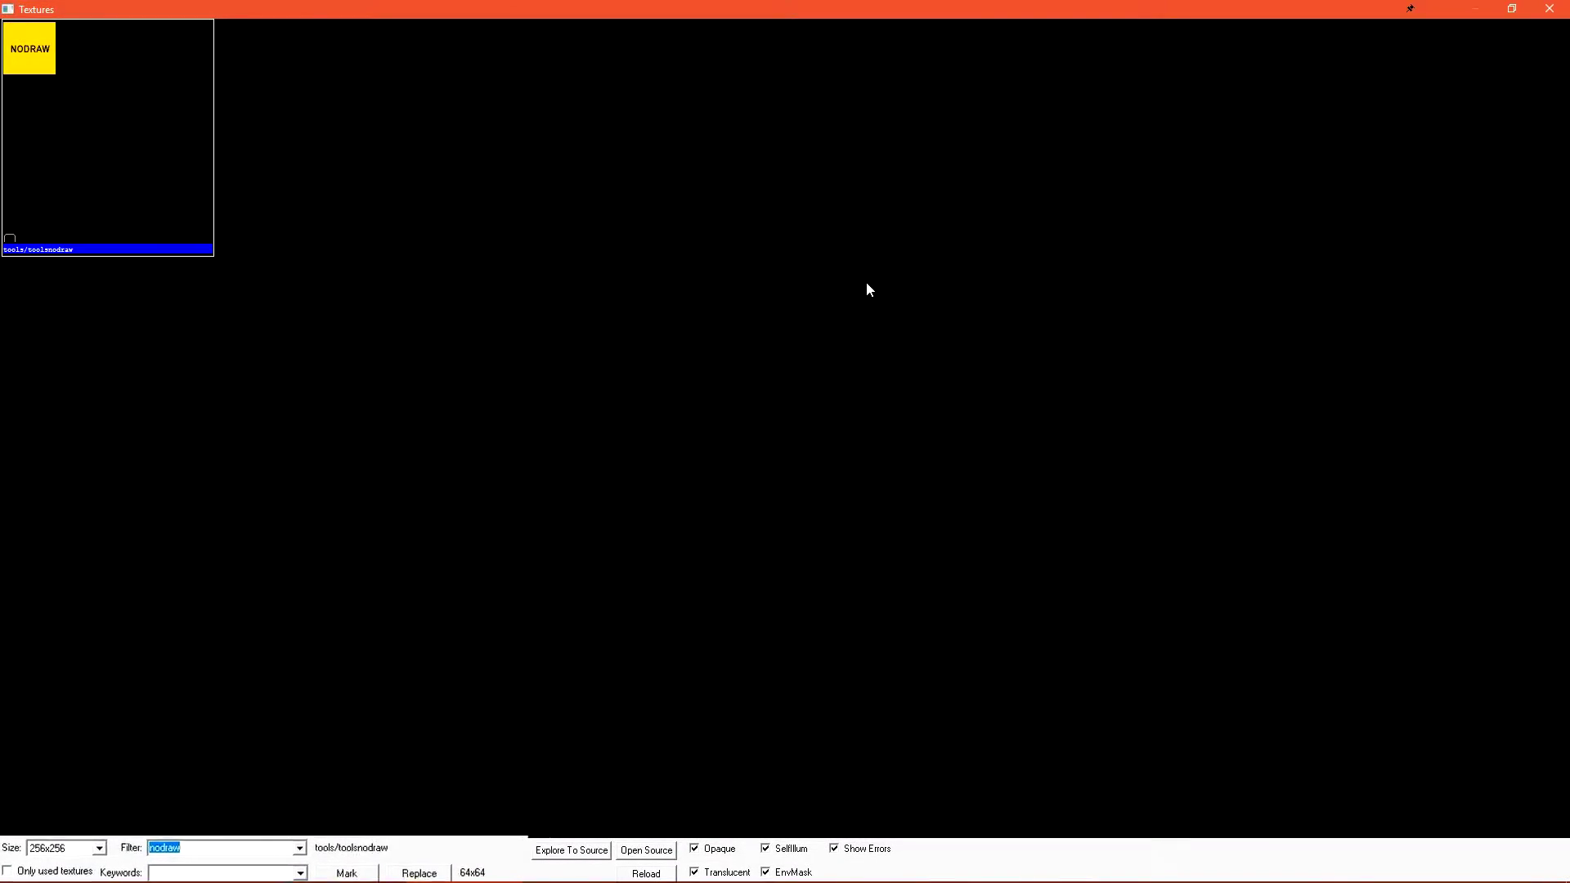
pyautogui.write('tools')
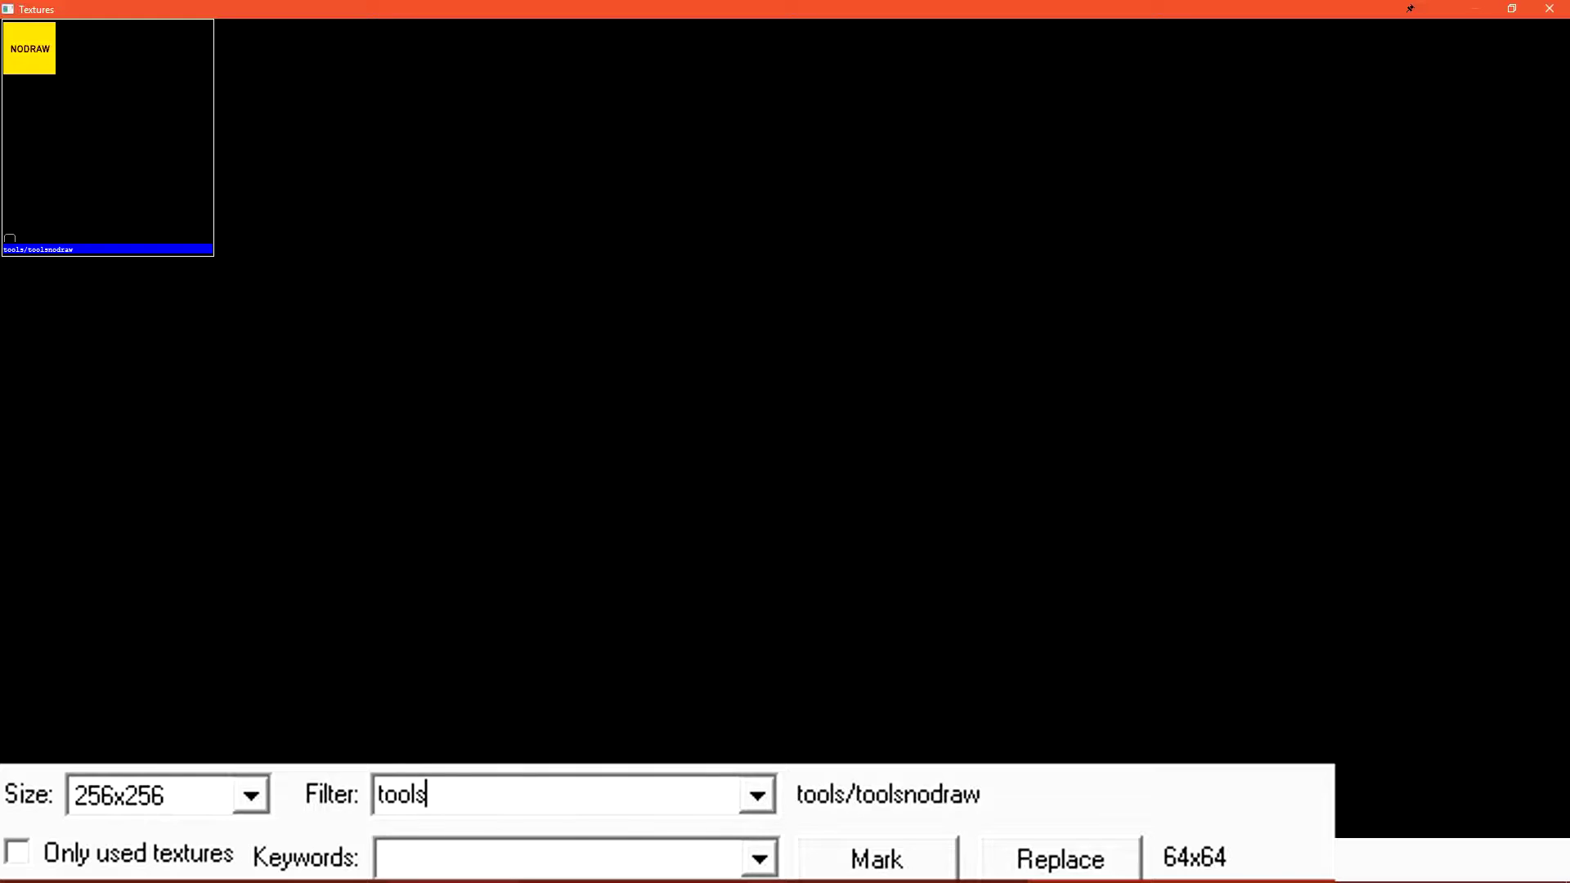
pyautogui.write('skybox')
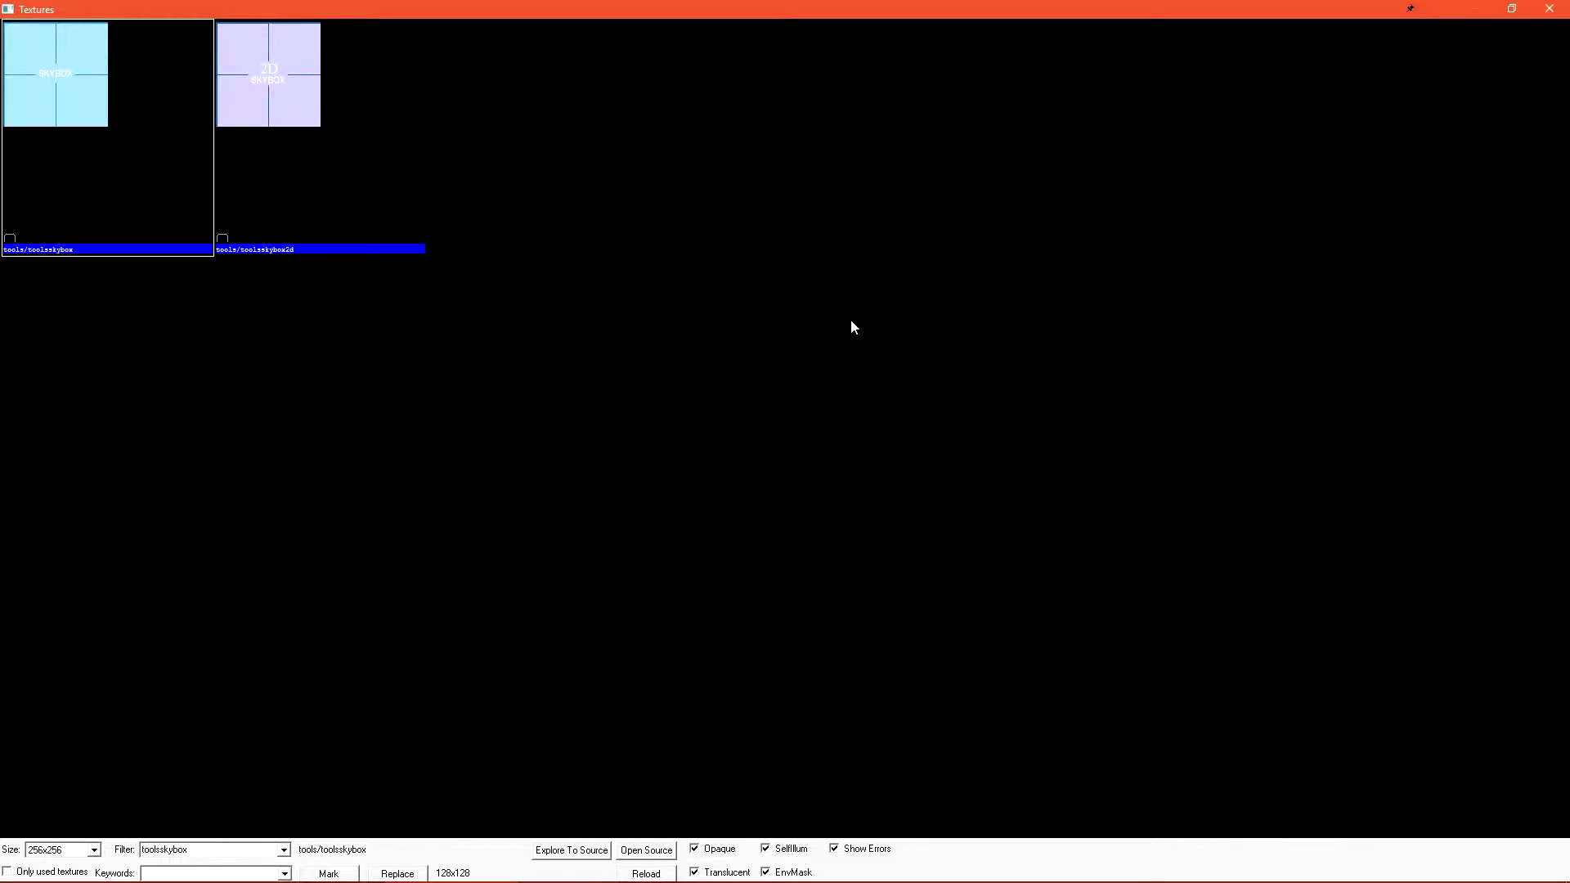
pyautogui.doubleClick(74, 90)
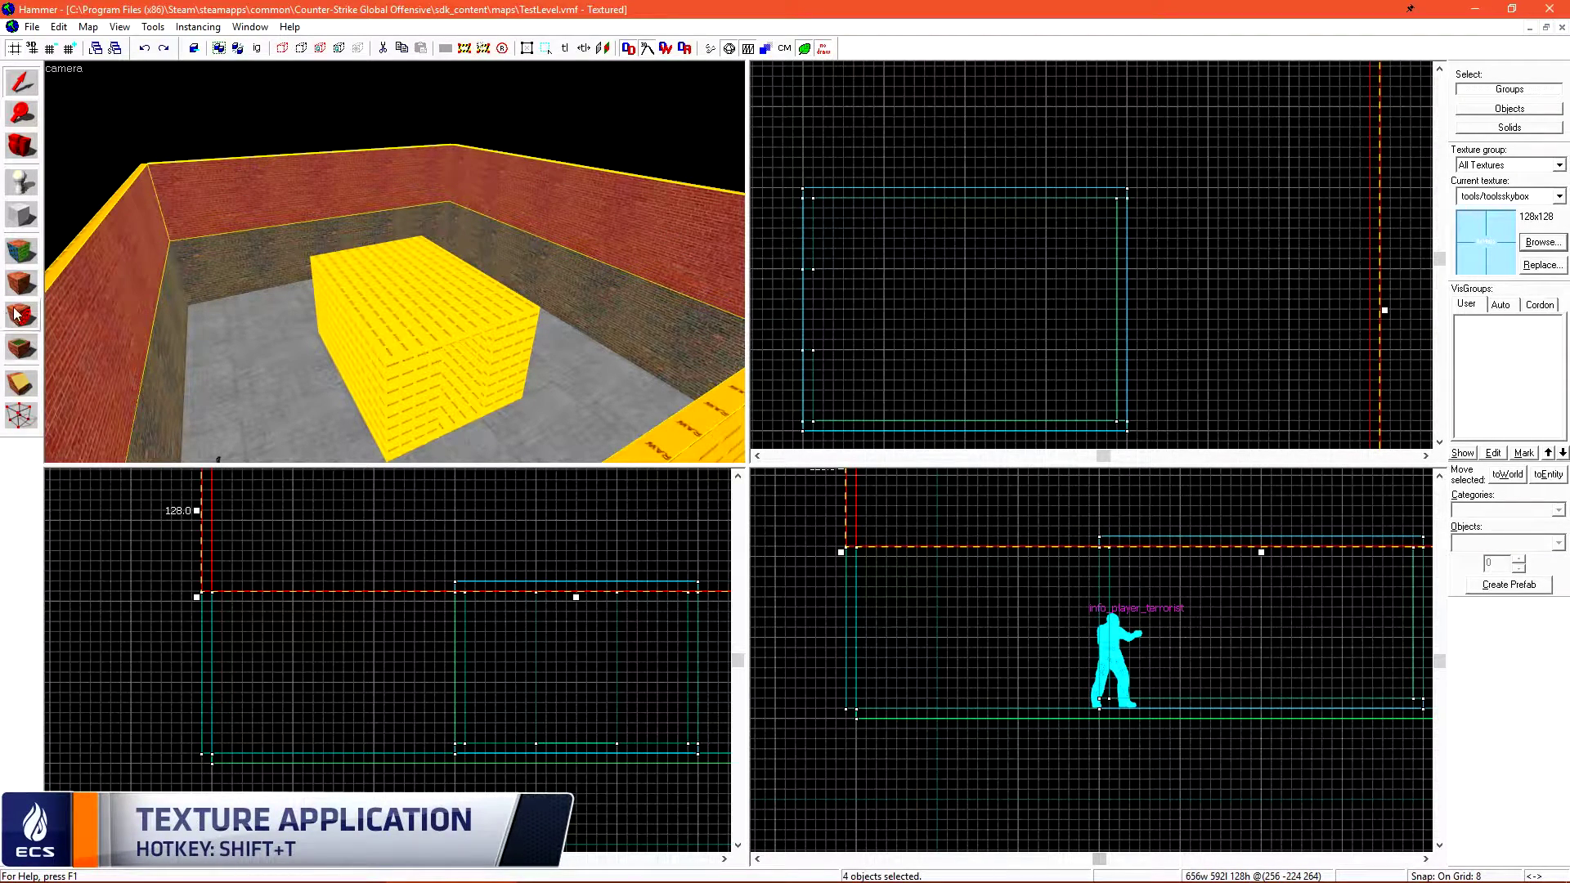
# Texture the selected upper walls with toolsskybox, then select the room's floor slab.
pyautogui.click(30, 287)
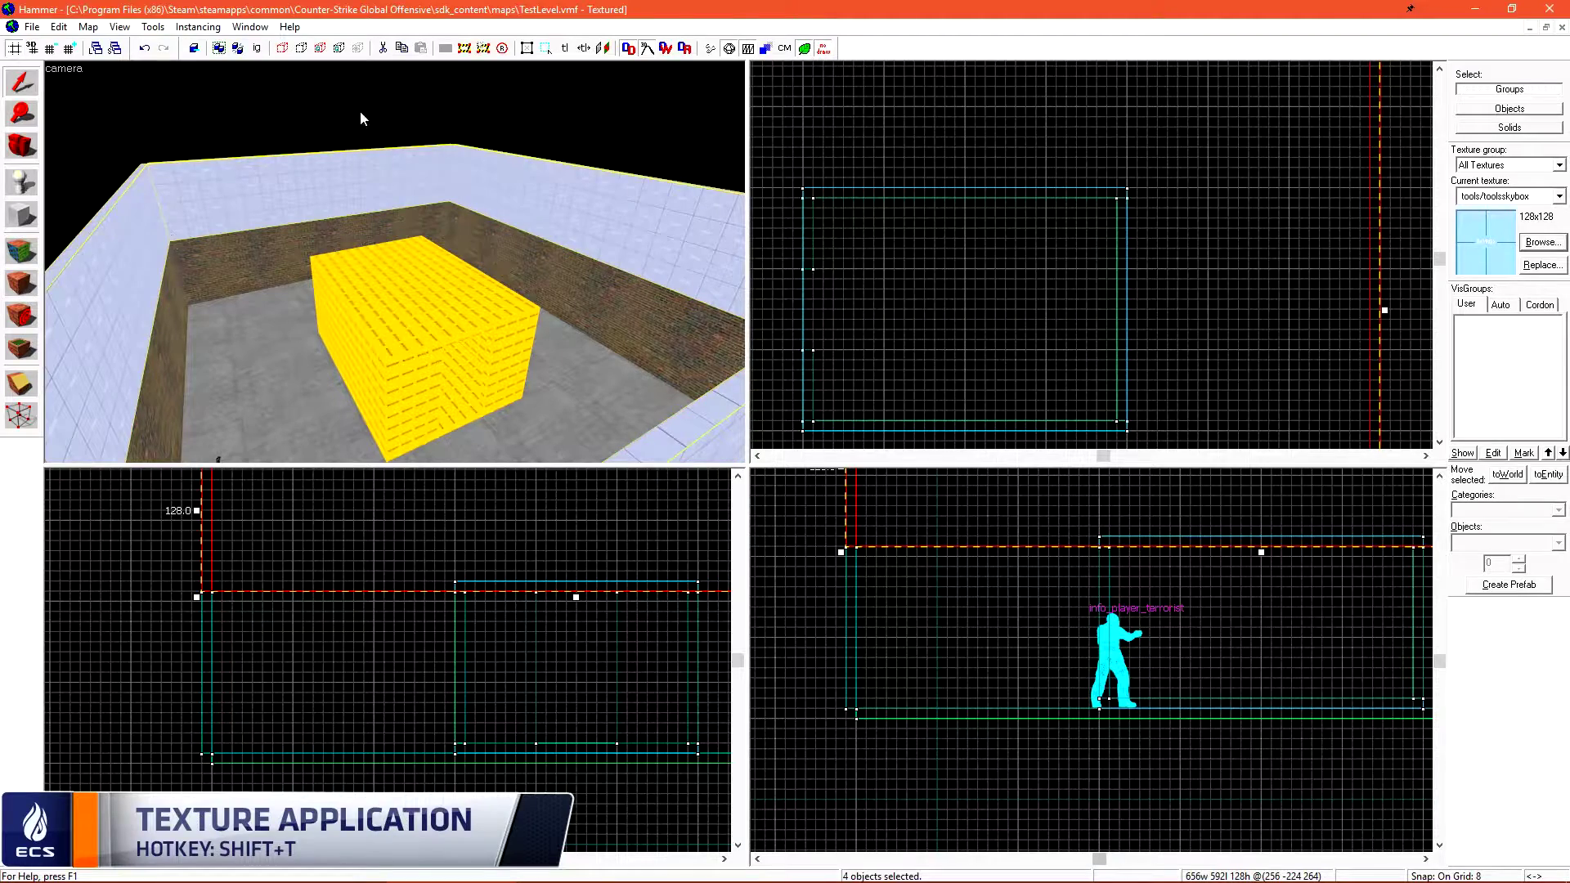
pyautogui.press('Escape')
pyautogui.moveTo(287, 326); pyautogui.dragTo(394, 262)
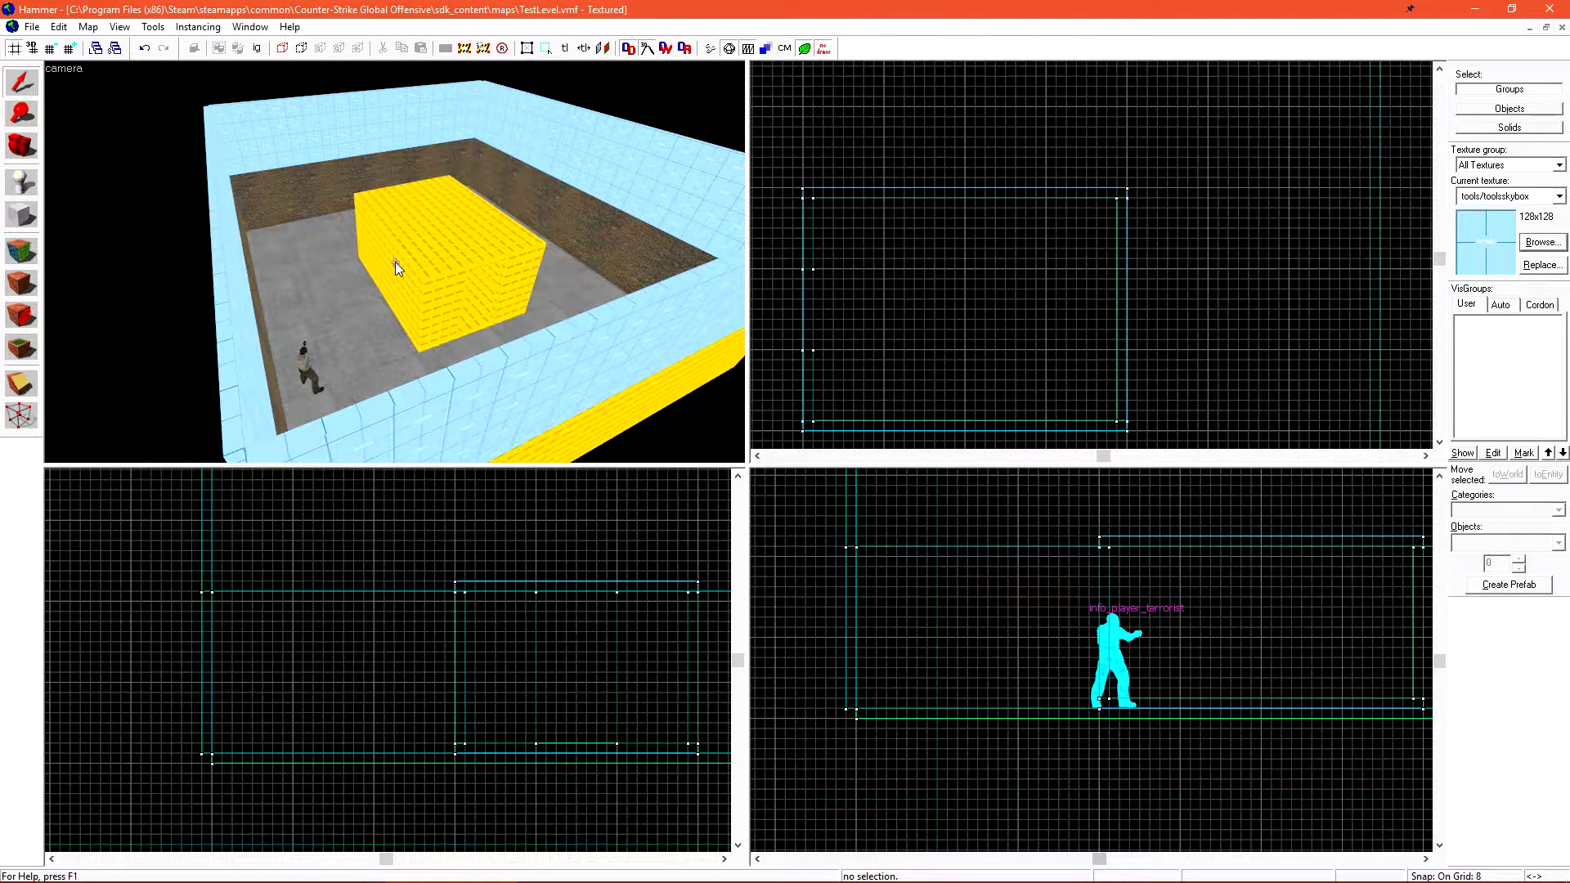
pyautogui.click(395, 262)
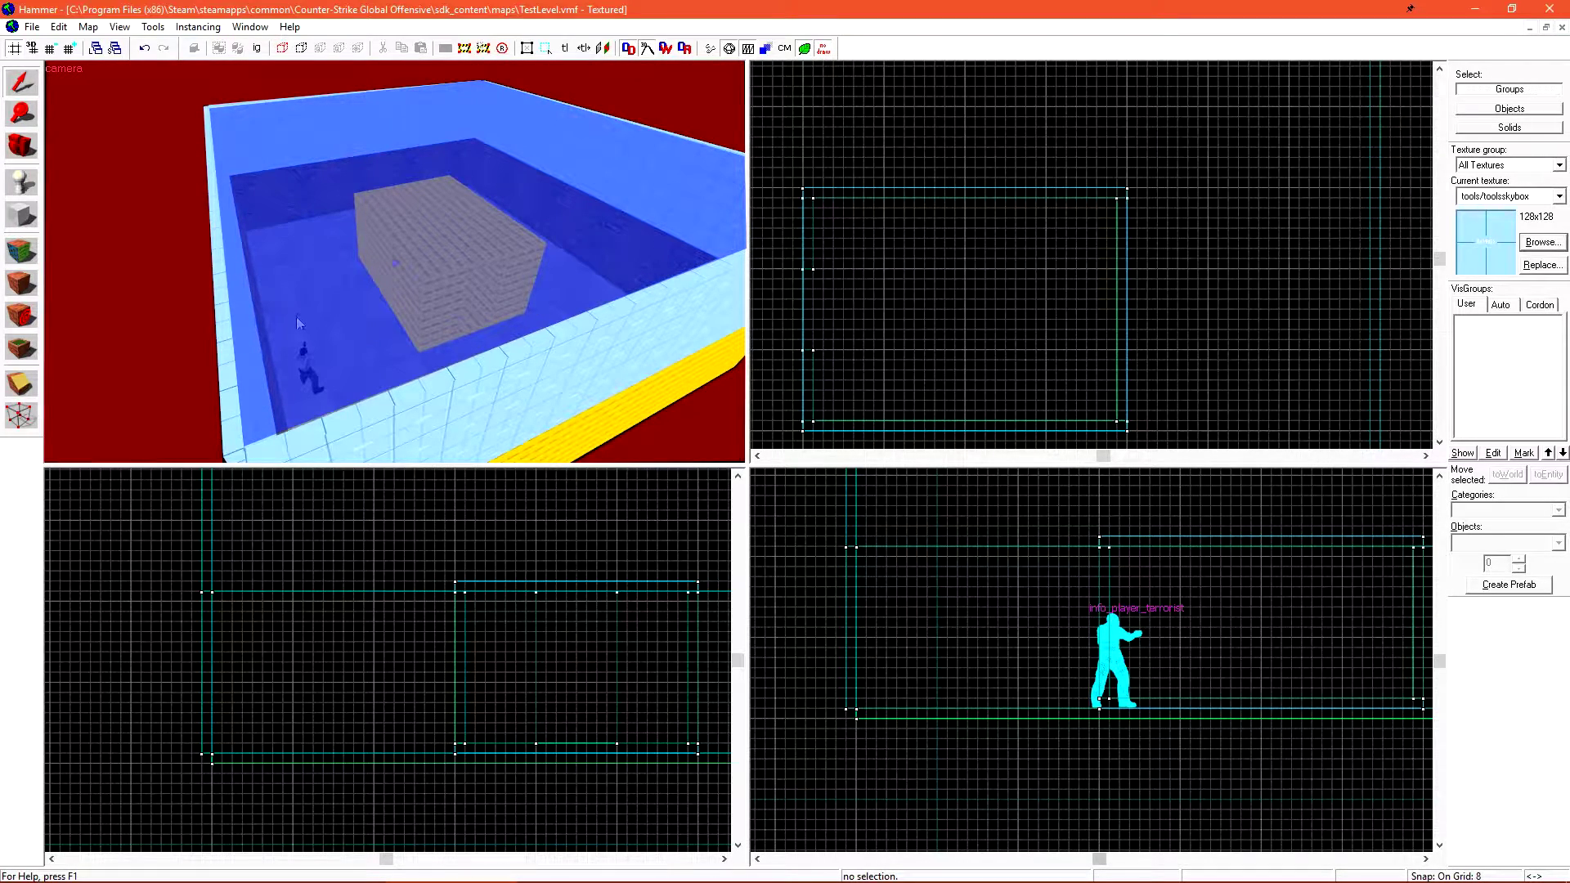
pyautogui.click(357, 308)
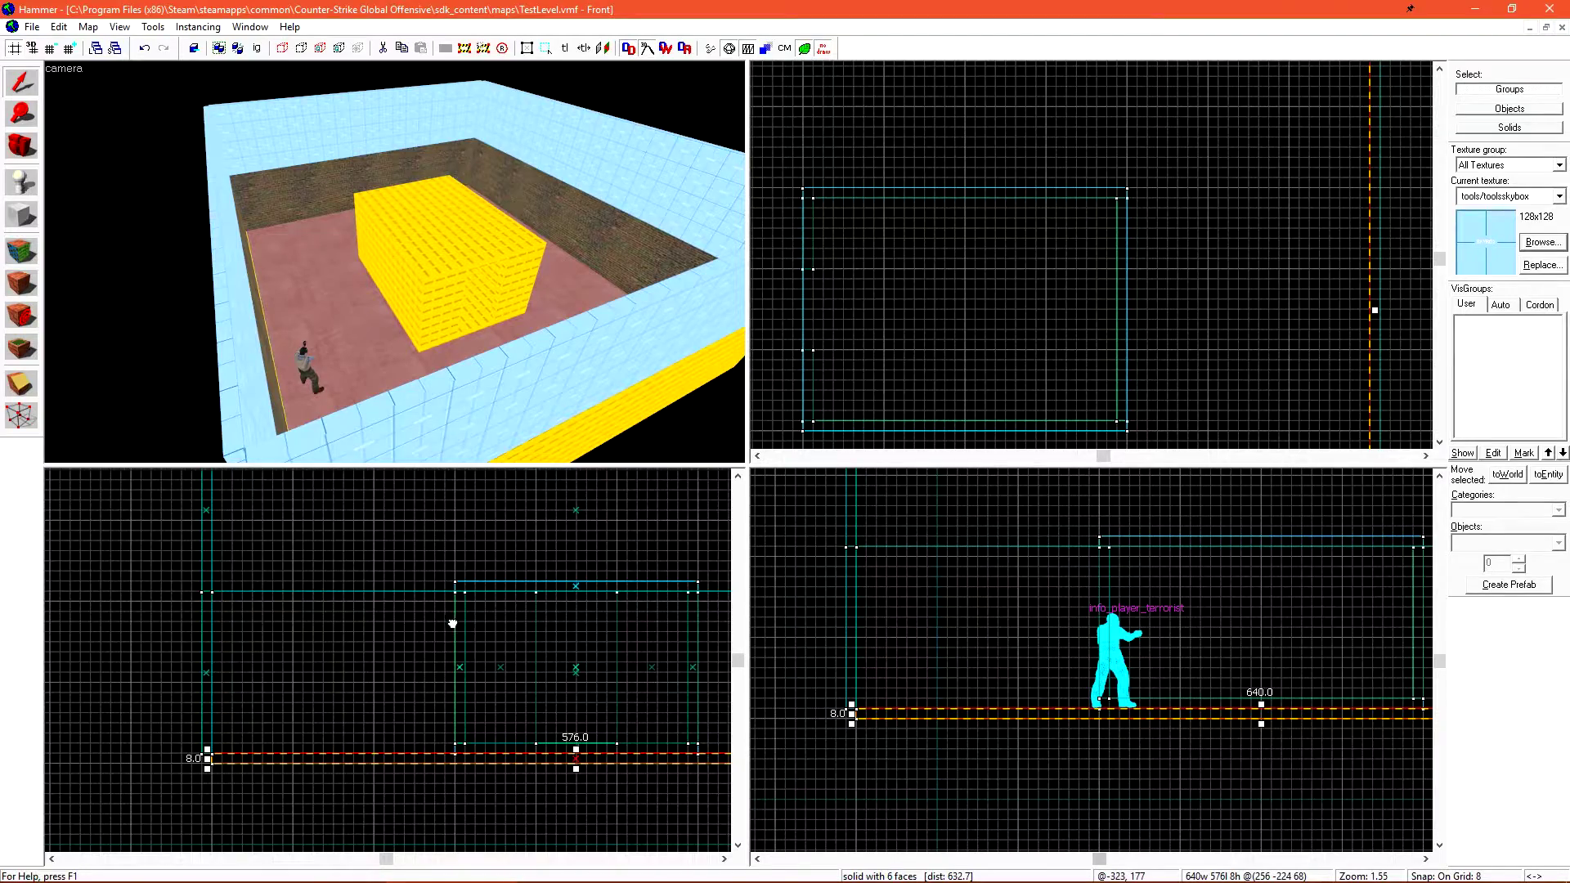
# Copy the 640×576×8 floor slab up to cap the walls and texture it with toolsskybox.
pyautogui.scroll(-1, 372, 675)
pyautogui.scroll(-1, 372, 675)
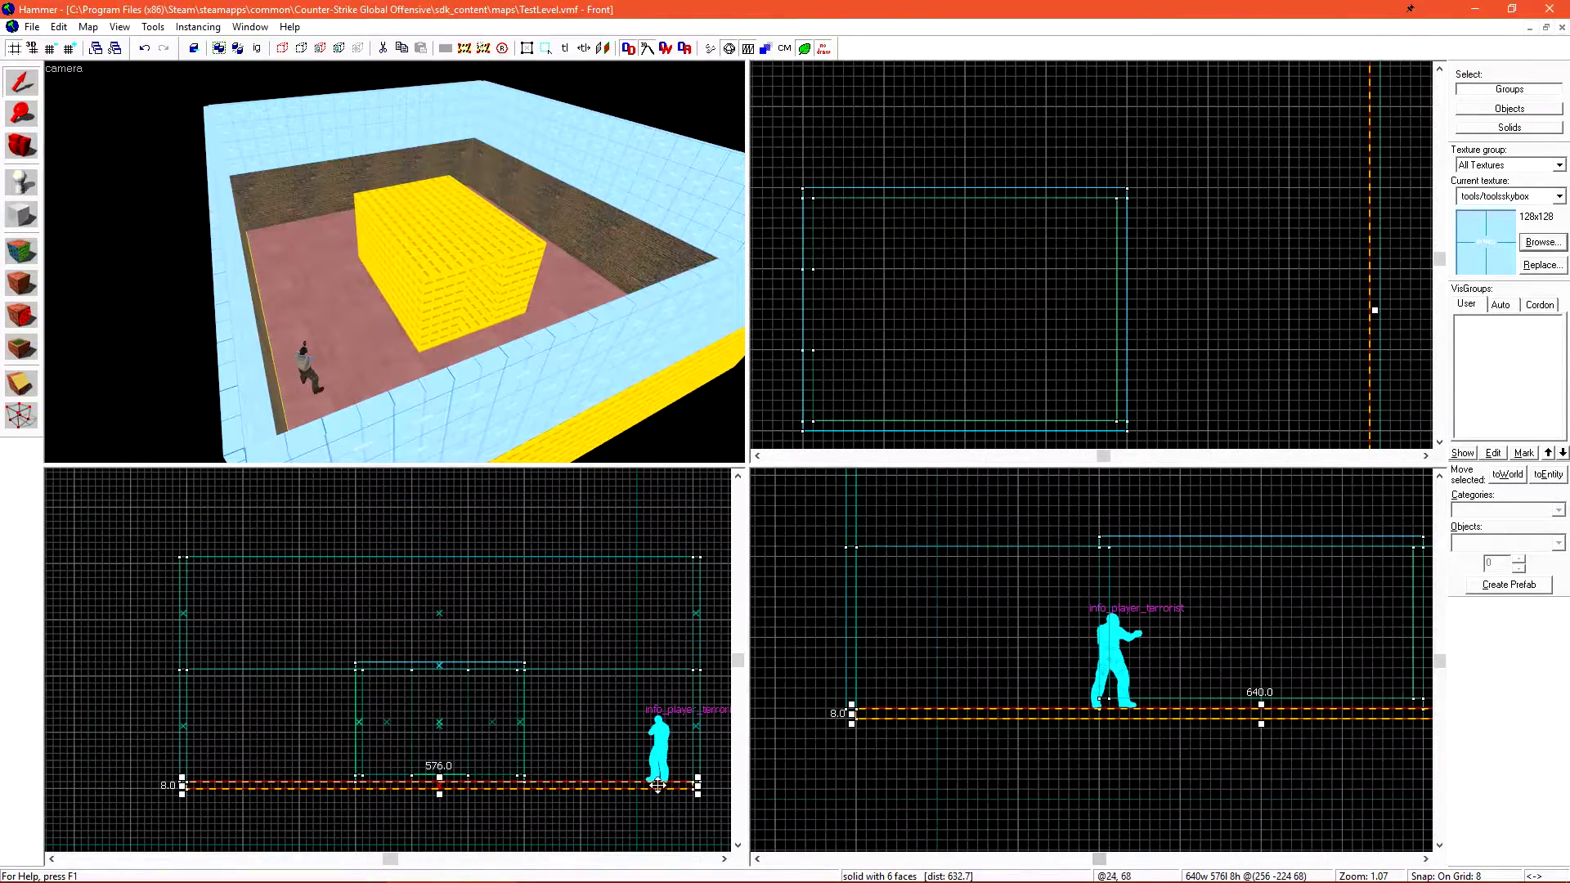
pyautogui.moveTo(654, 783); pyautogui.dragTo(658, 553)
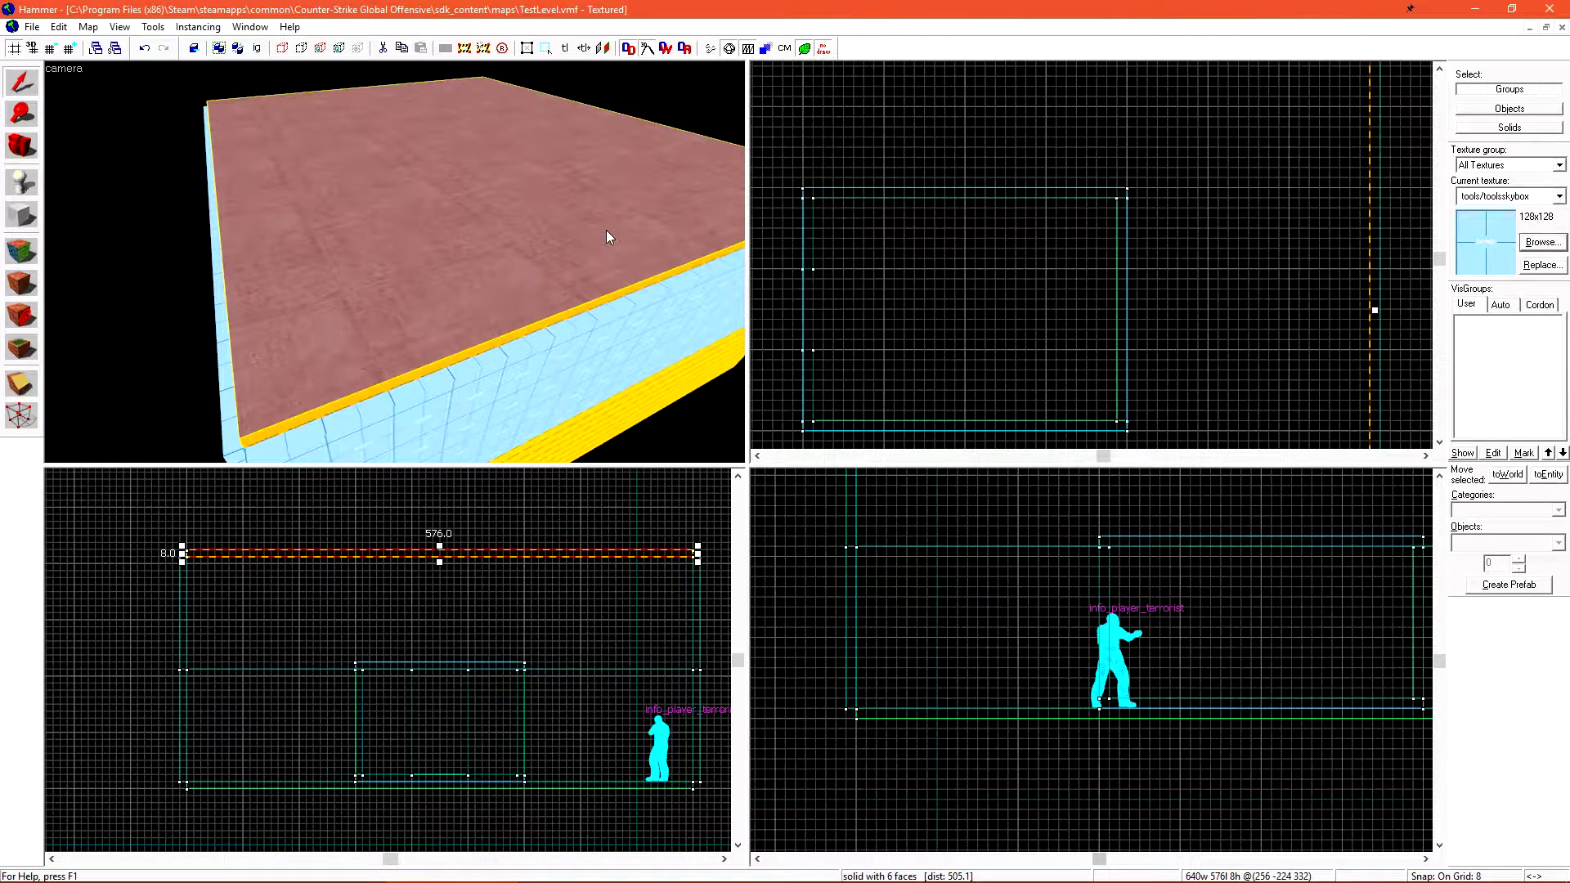
pyautogui.click(22, 283)
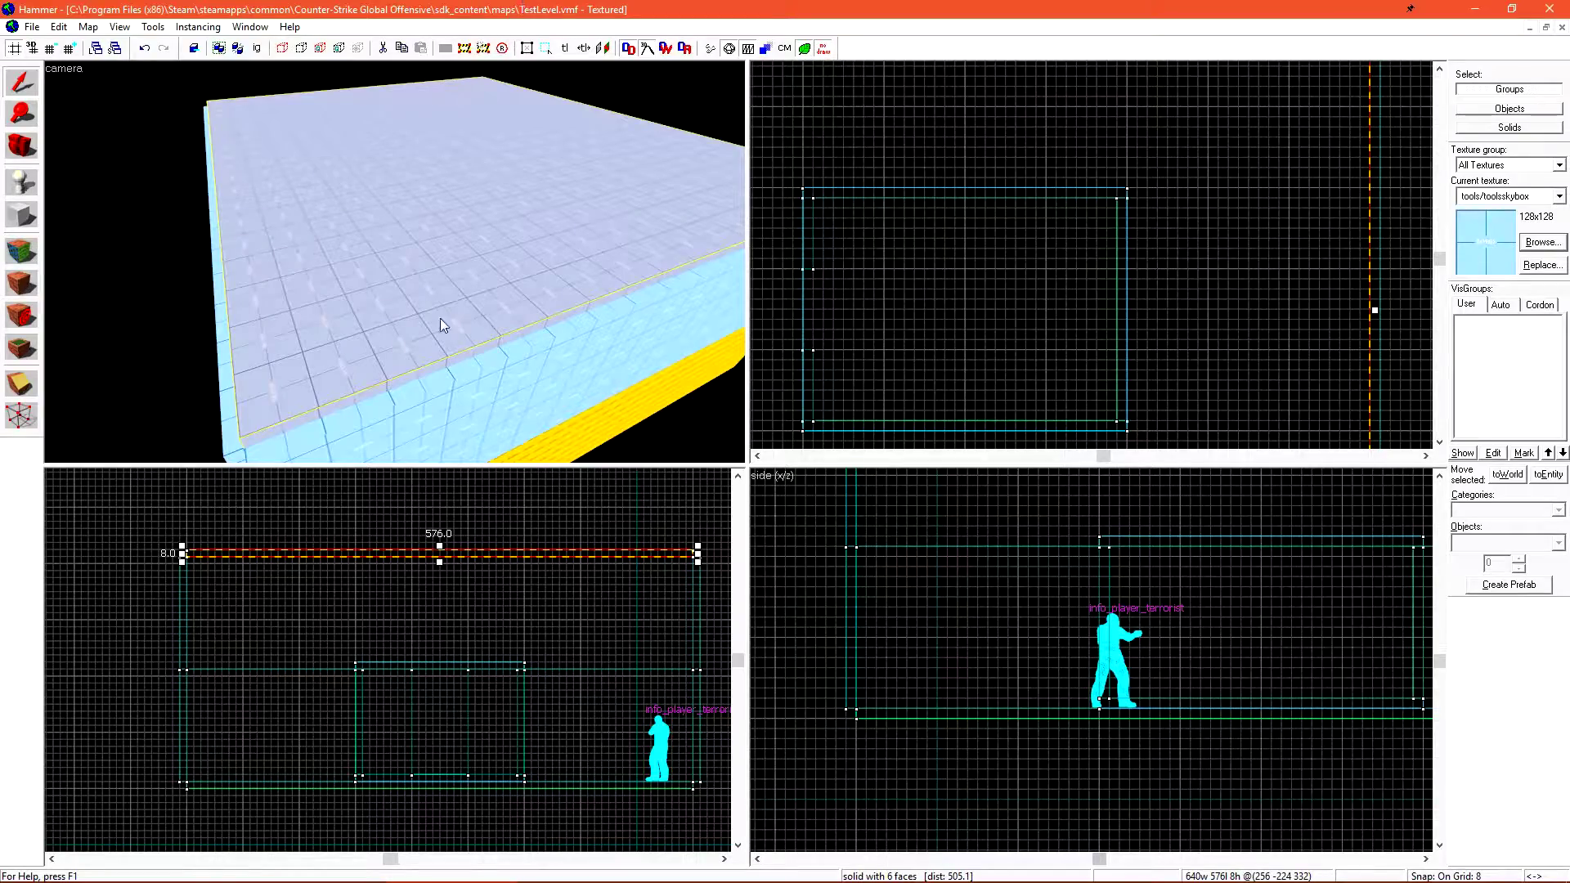
pyautogui.moveTo(543, 322)
pyautogui.mouseDown()
pyautogui.moveTo(394, 260)
pyautogui.moveTo(476, 198)
pyautogui.mouseUp()
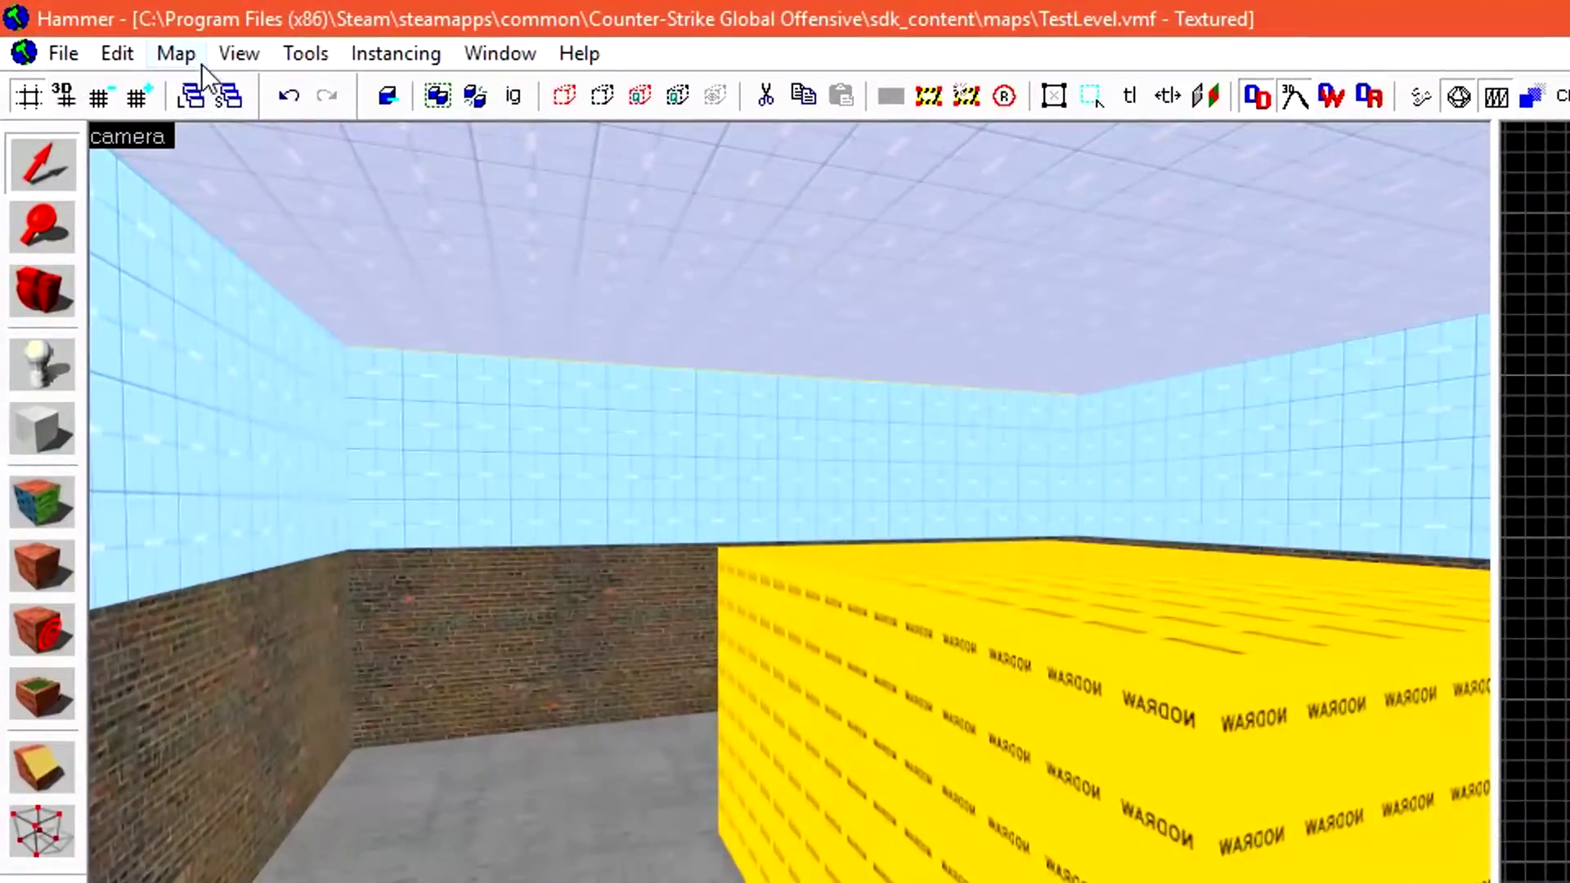
# Check the SkyBox Texture Name (sky_dust) in Map Properties, then switch to the developer wiki.
pyautogui.click(97, 28)
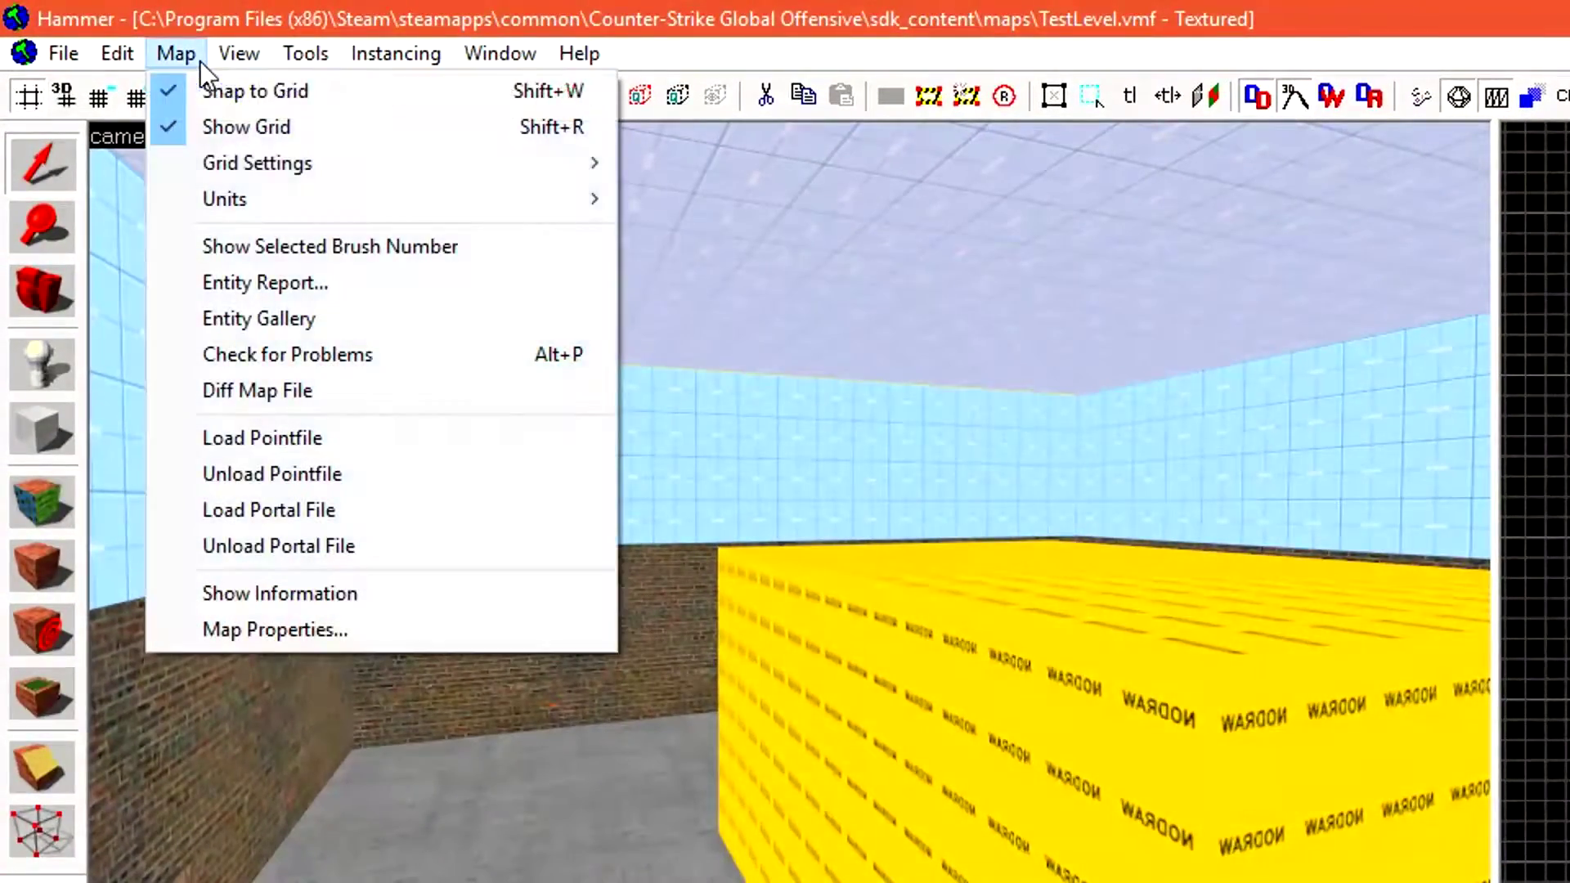
pyautogui.click(470, 628)
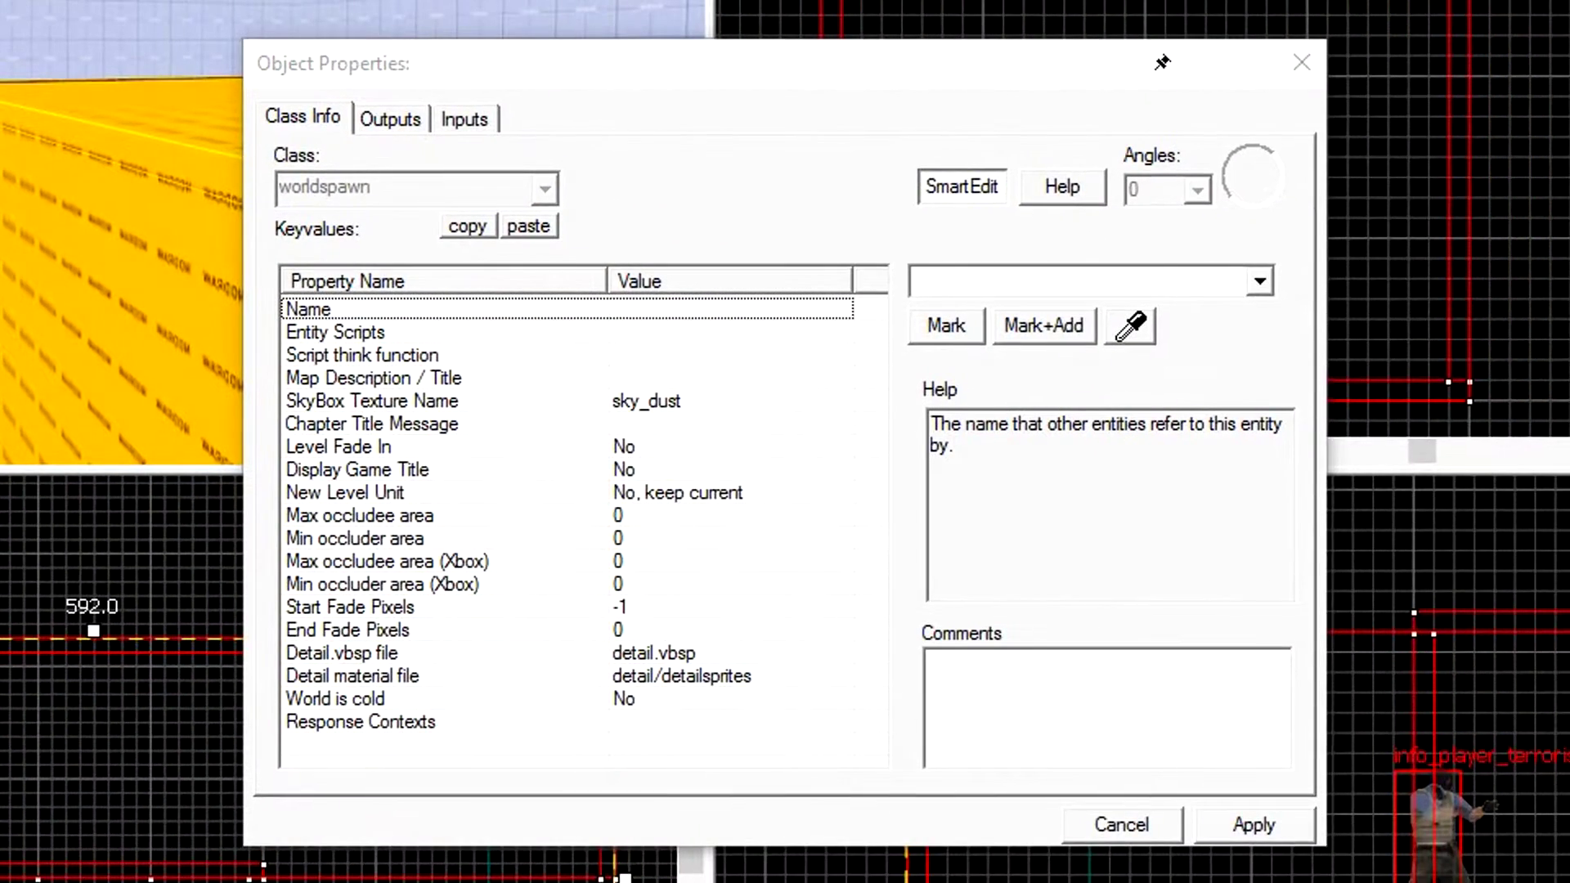
pyautogui.click(532, 407)
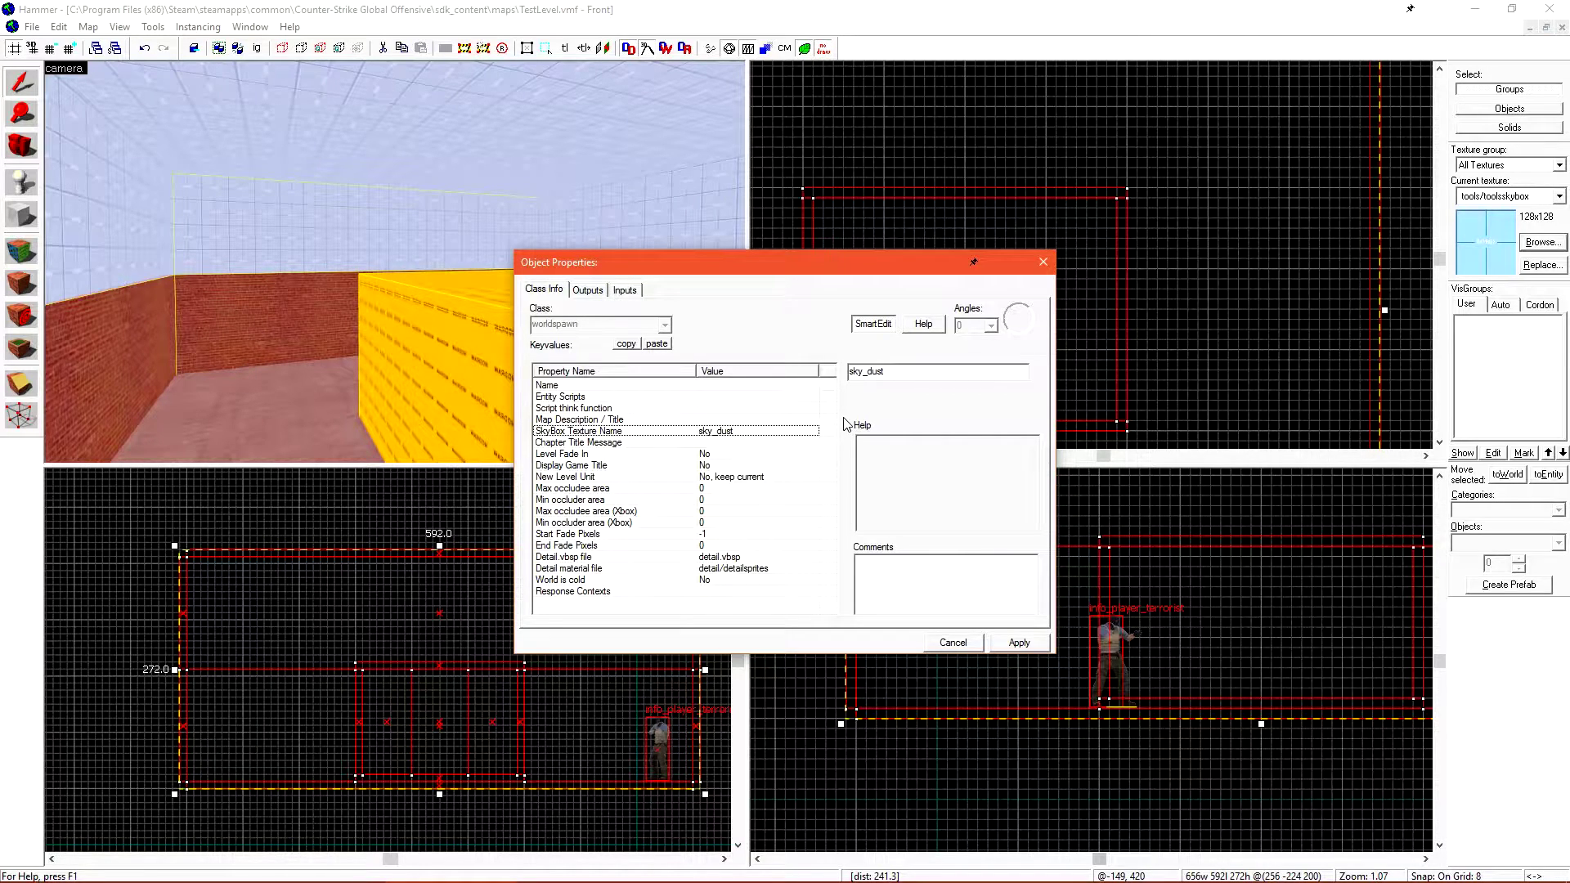
pyautogui.press('F1')
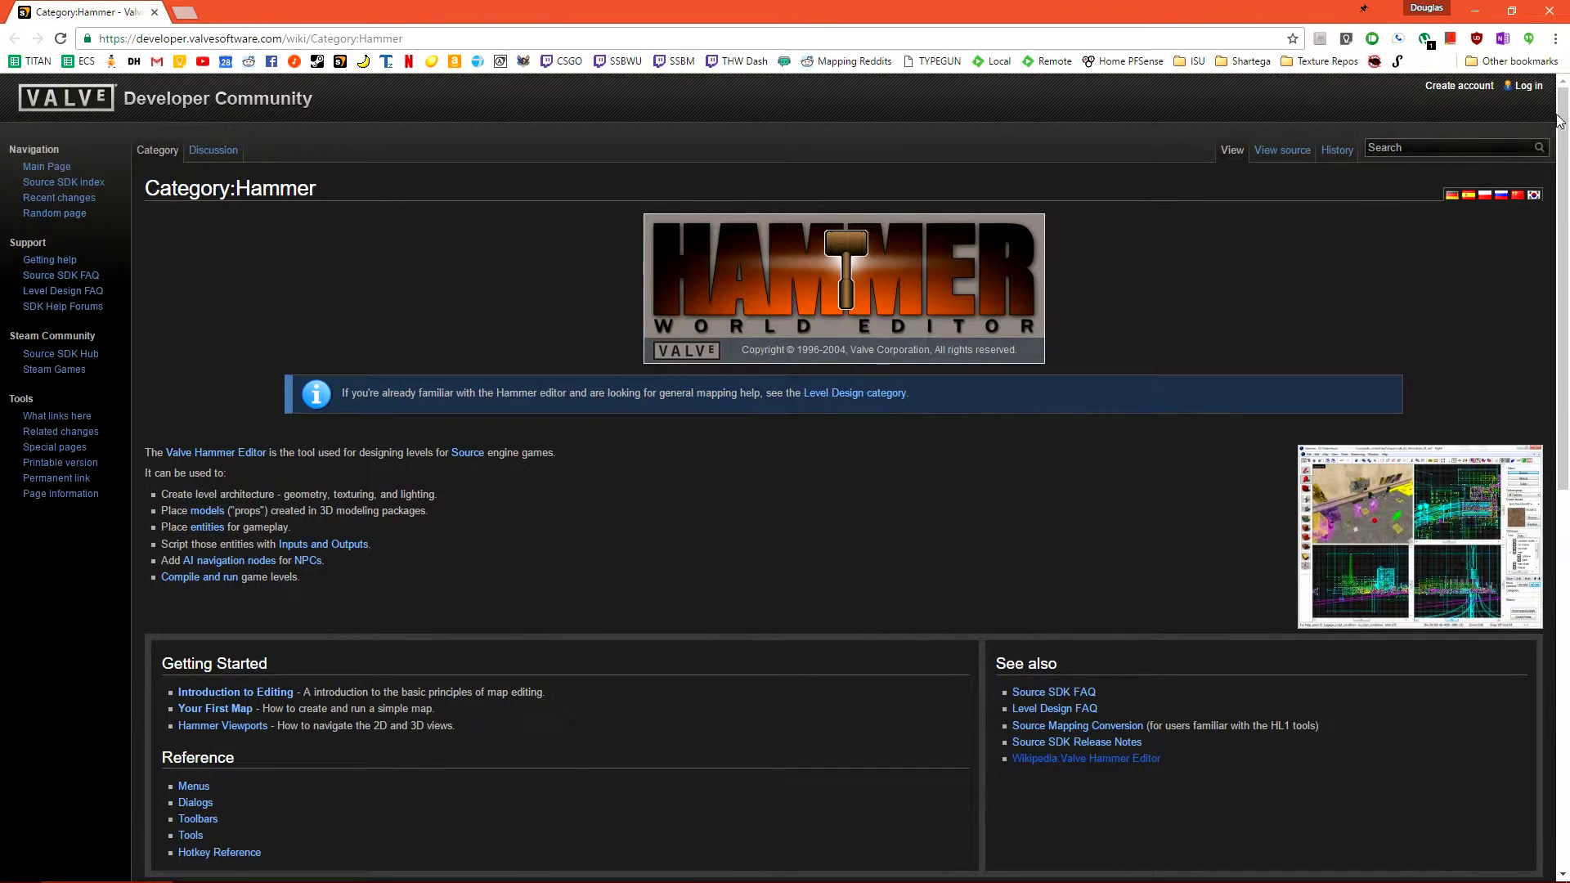
# Search the Valve Developer wiki for 'sky list' to reach the Sky List page.
pyautogui.scroll(-1, 1563, 123)
pyautogui.moveTo(1563, 123)
pyautogui.mouseDown()
pyautogui.moveTo(1559, 516)
pyautogui.moveTo(1561, 122)
pyautogui.mouseUp()
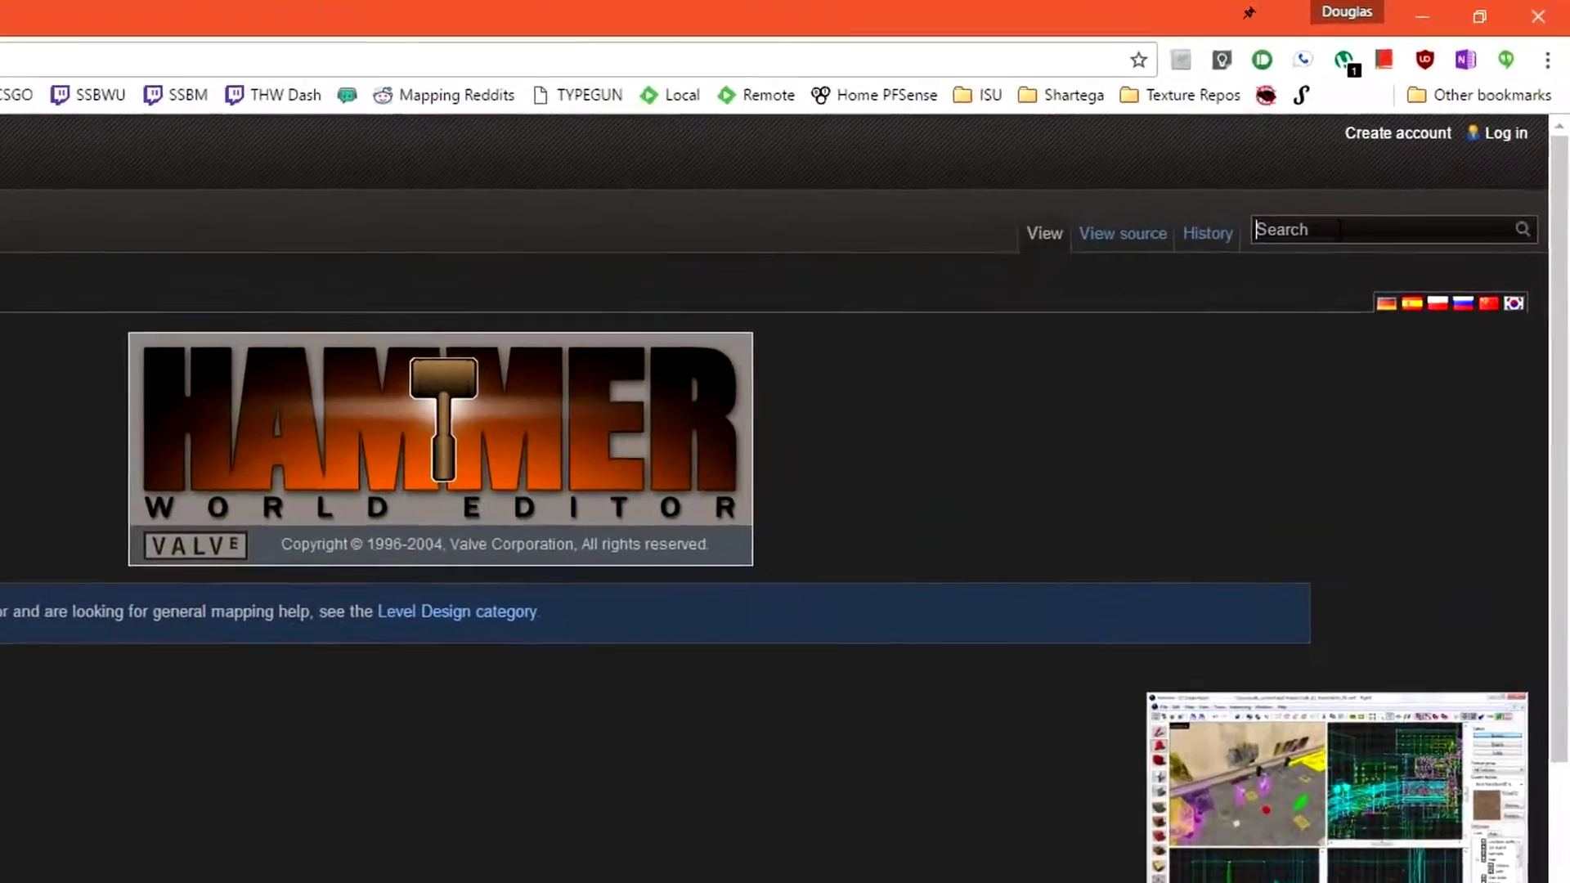
pyautogui.click(1418, 151)
pyautogui.write('sky list')
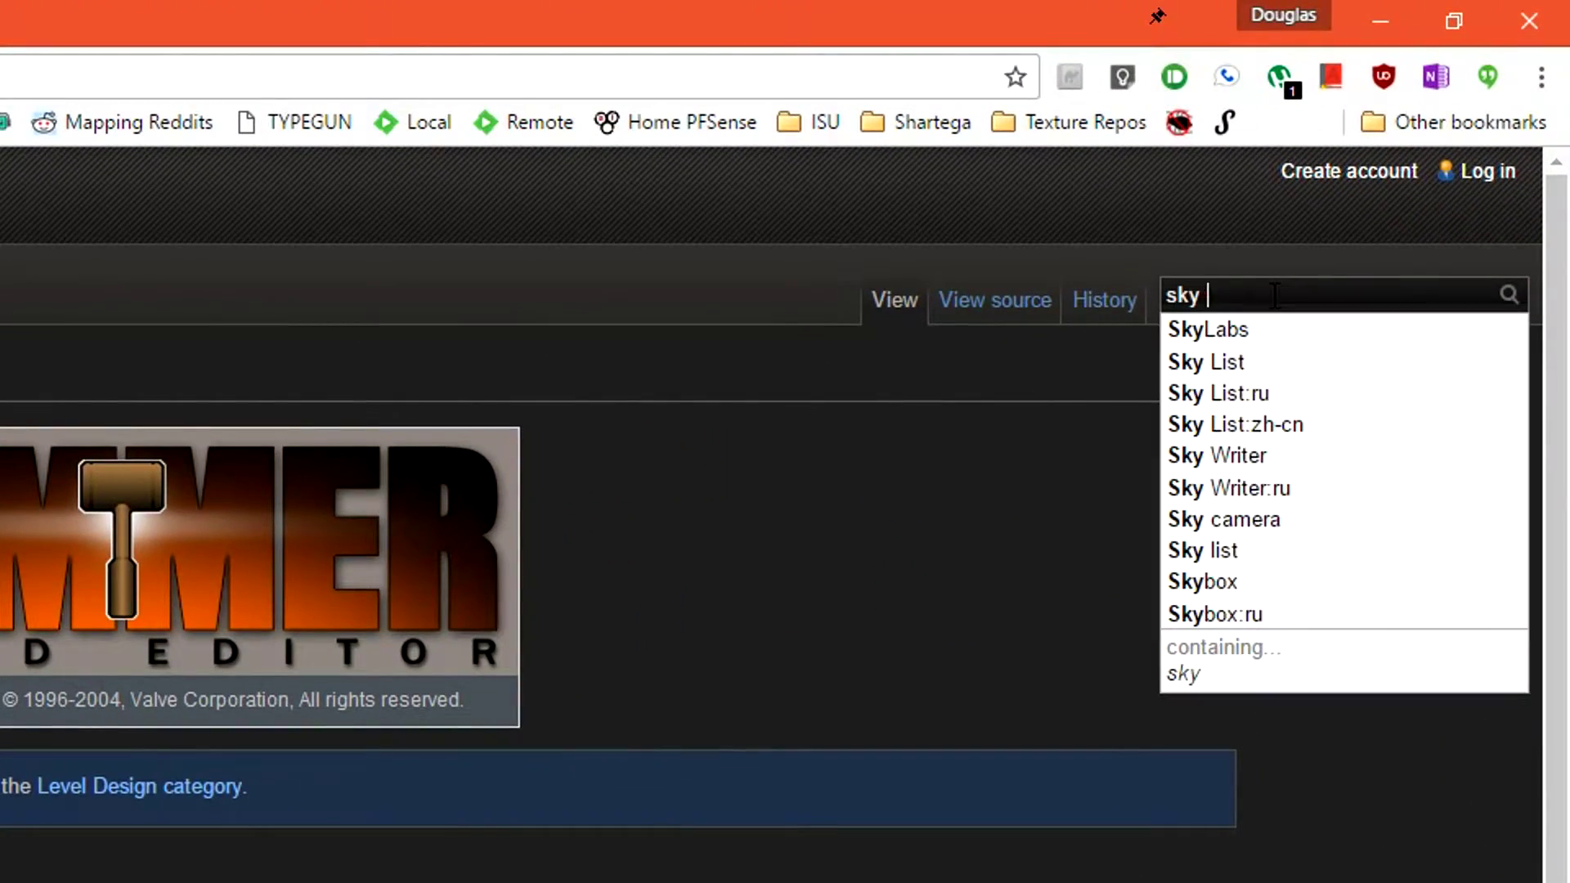
pyautogui.press('Return')
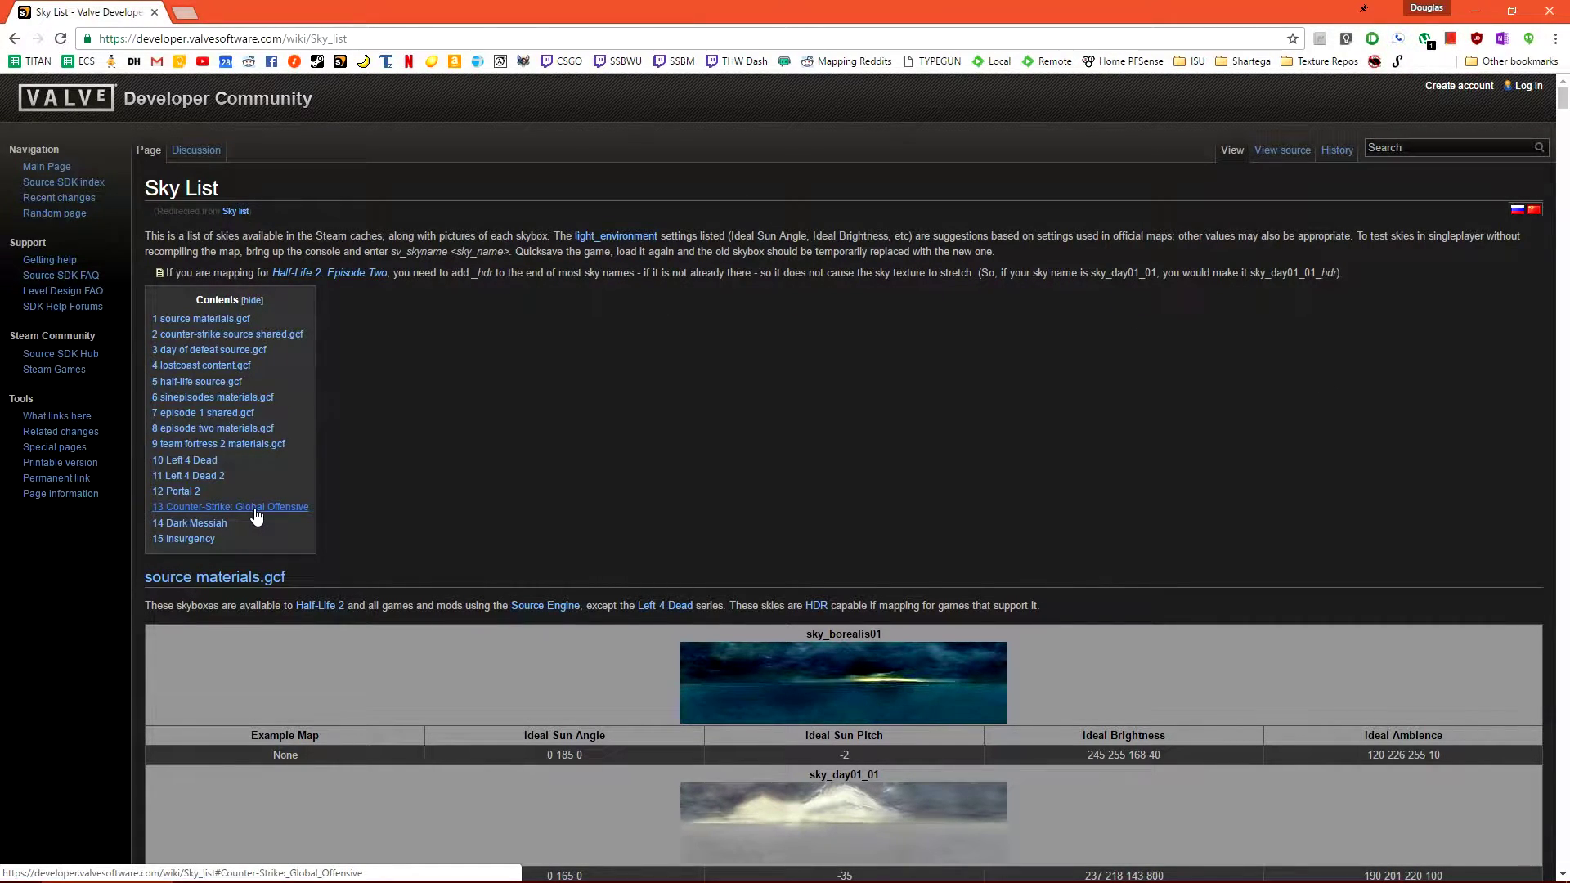
# Jump to the Counter-Strike: Global Offensive skies and scroll to the vertigo entry.
pyautogui.click(256, 515)
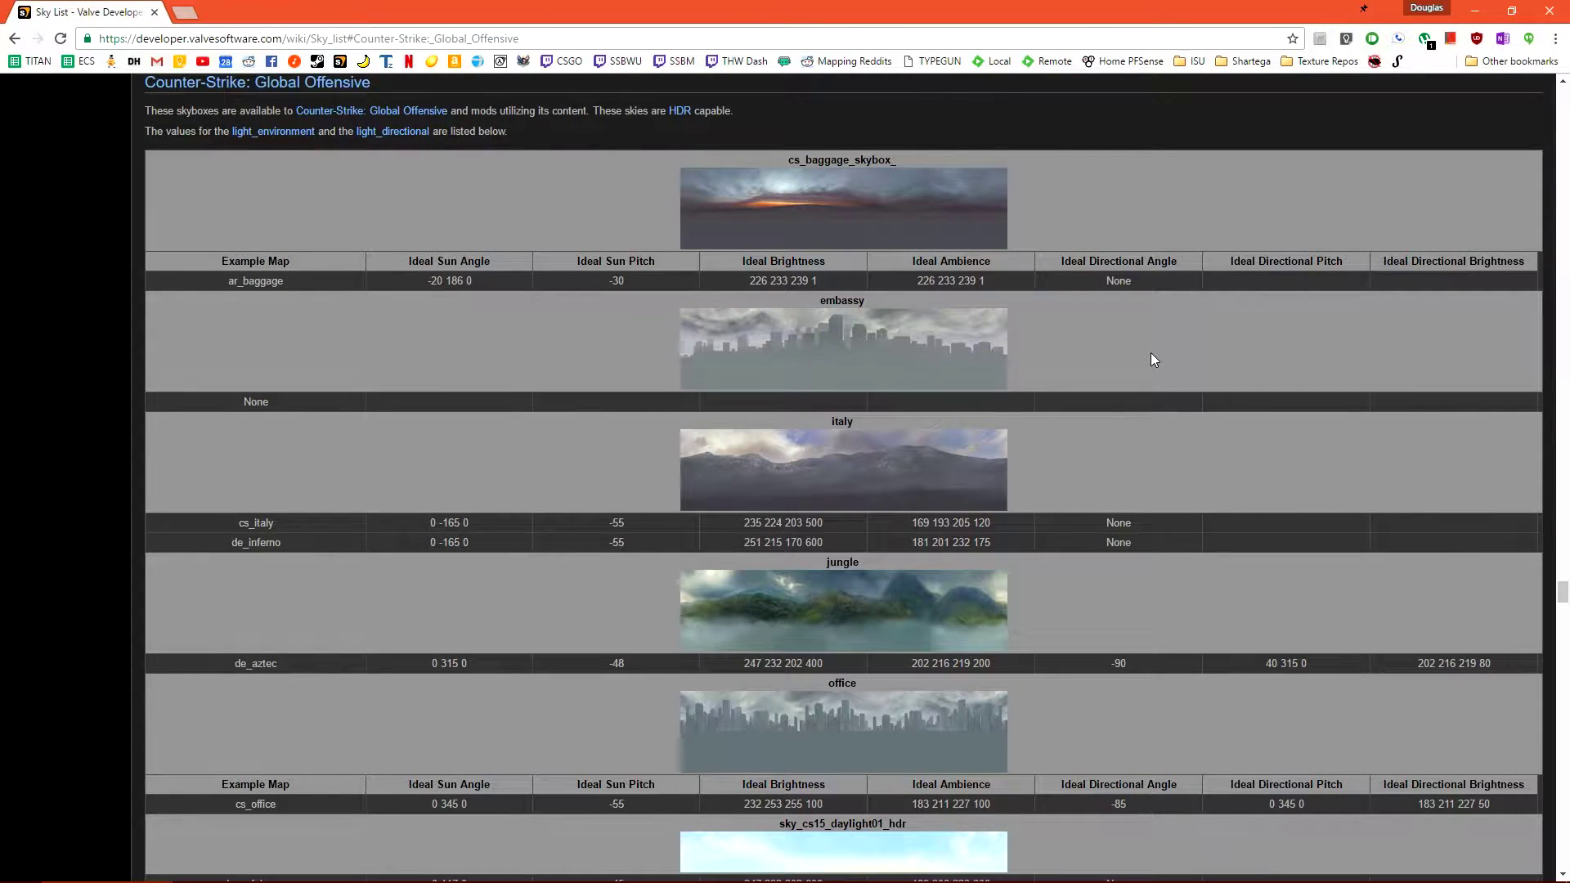
pyautogui.scroll(-5, 1204, 351)
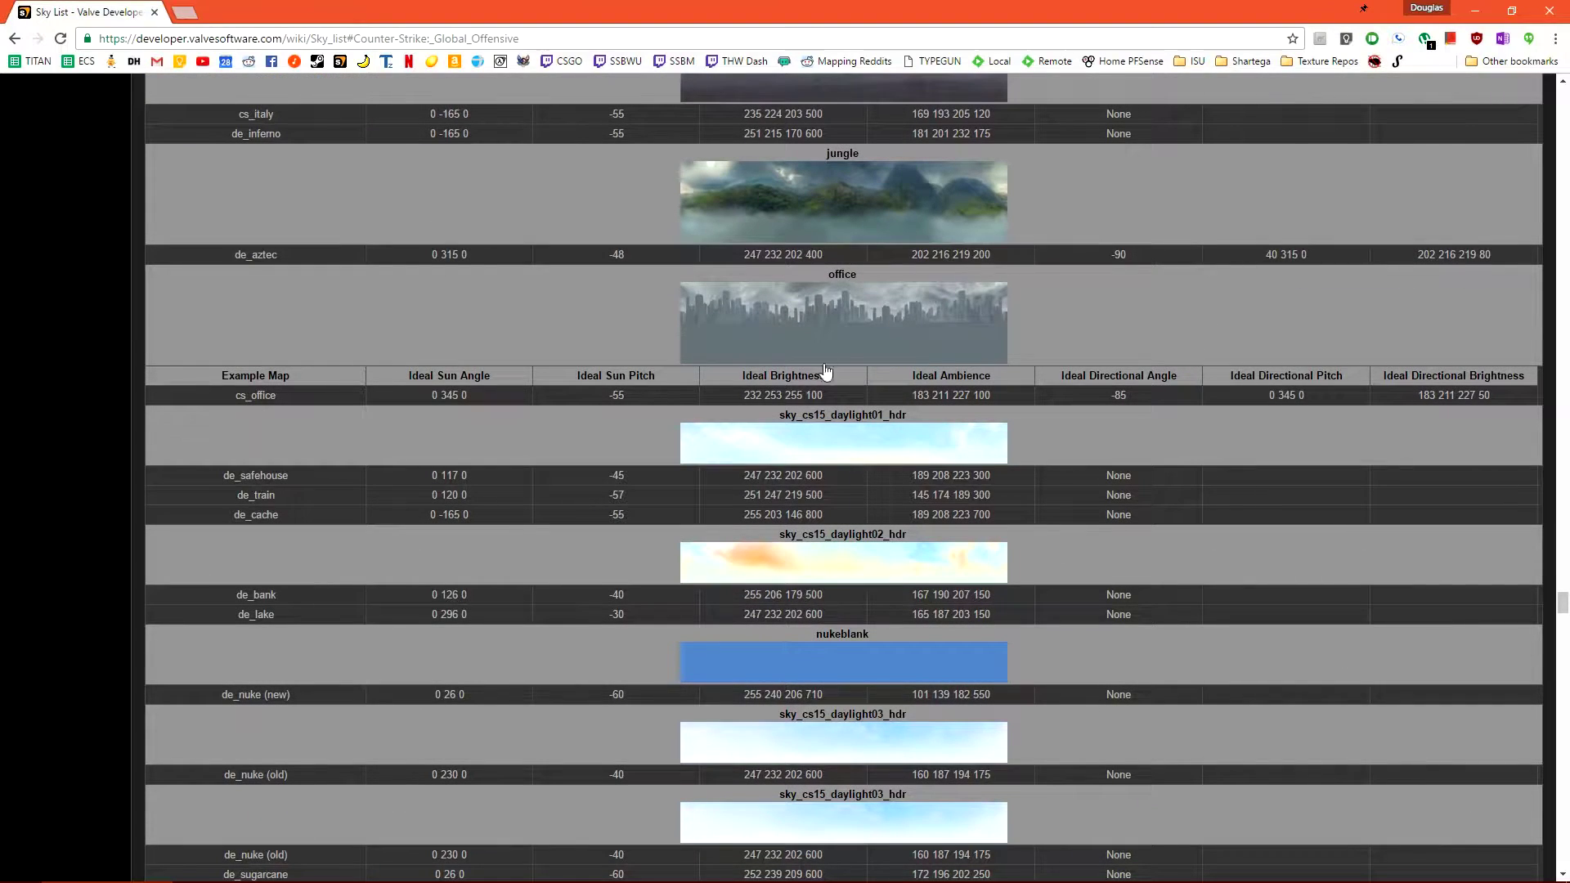
pyautogui.scroll(-3, 891, 343)
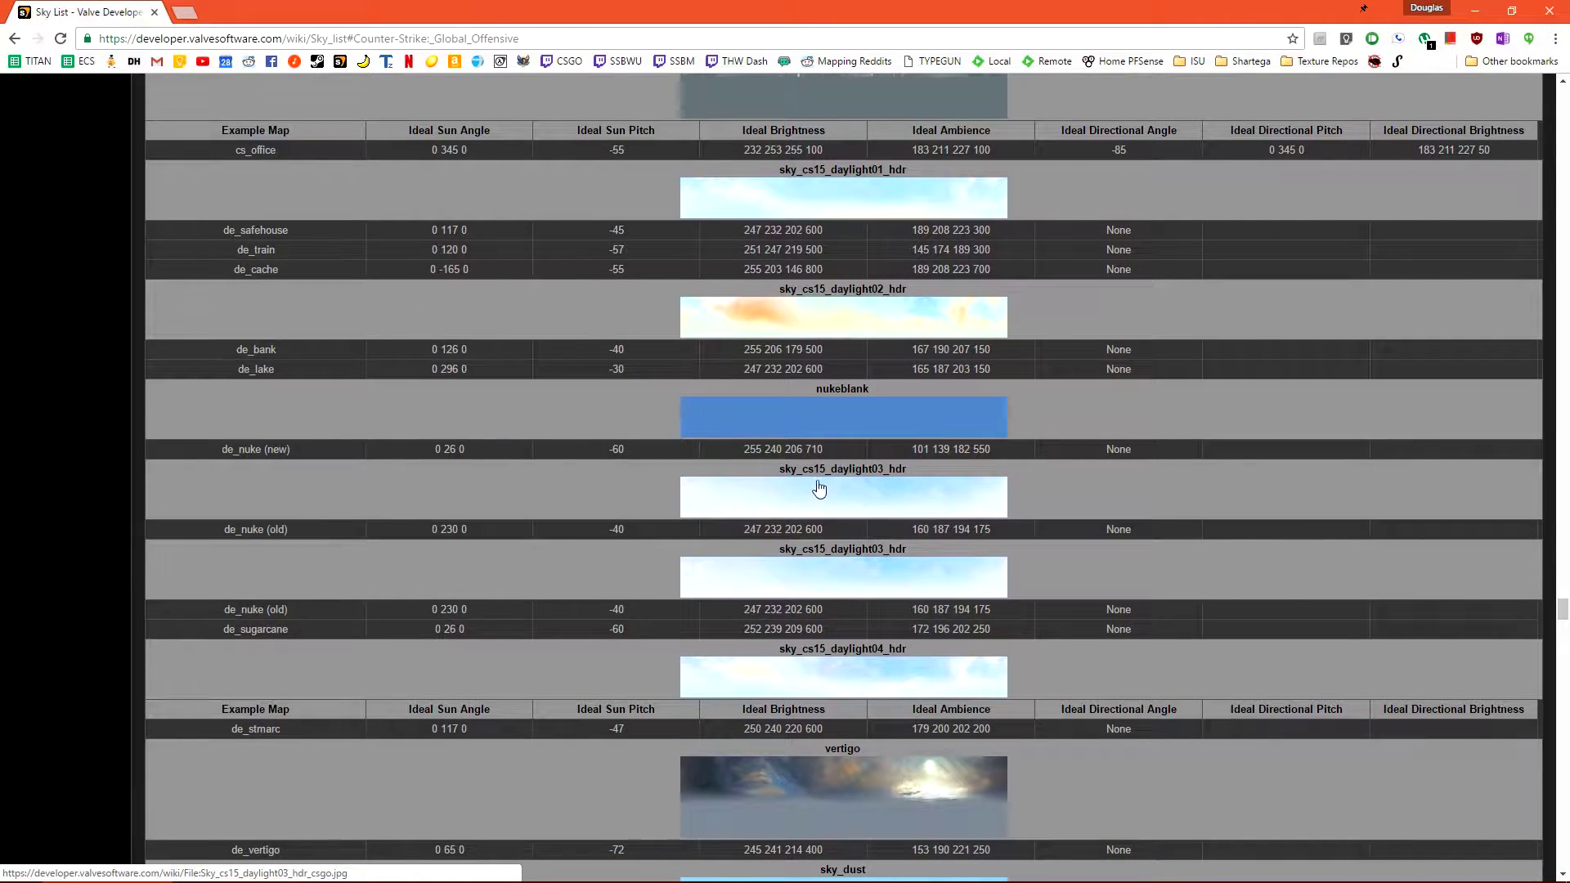
pyautogui.scroll(-1, 924, 408)
pyautogui.scroll(-3, 928, 364)
pyautogui.scroll(1, 736, 501)
pyautogui.scroll(-2, 960, 511)
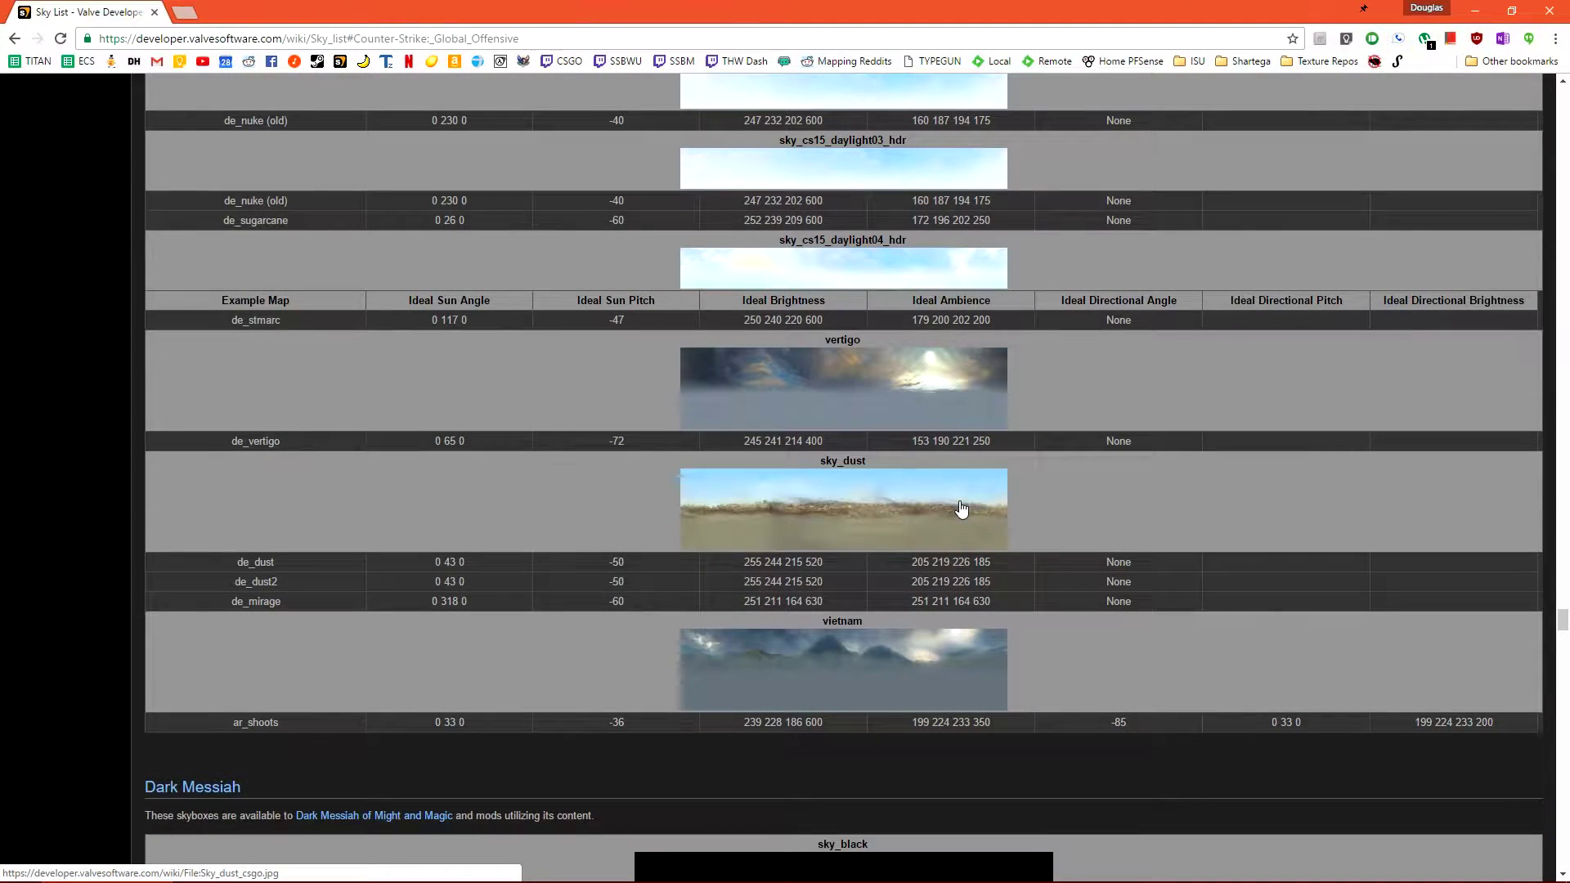
pyautogui.scroll(2, 940, 483)
pyautogui.scroll(1, 961, 506)
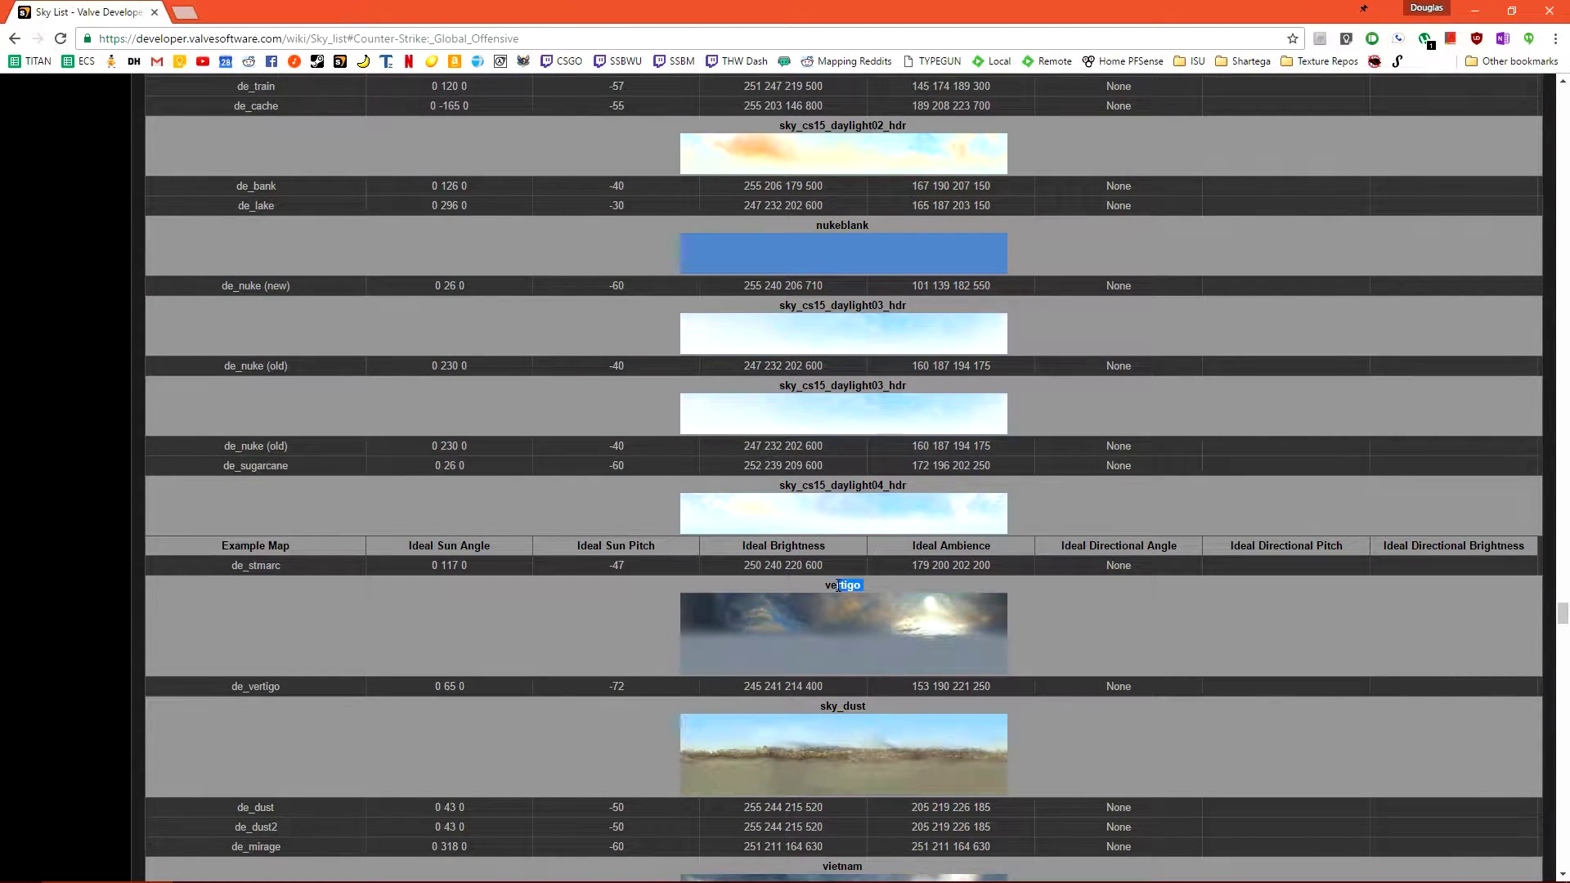
# Copy the vertigo sky name and select the sky_dust value in Hammer's map properties.
pyautogui.doubleClick(828, 587)
pyautogui.rightClick(859, 582)
pyautogui.click(883, 595)
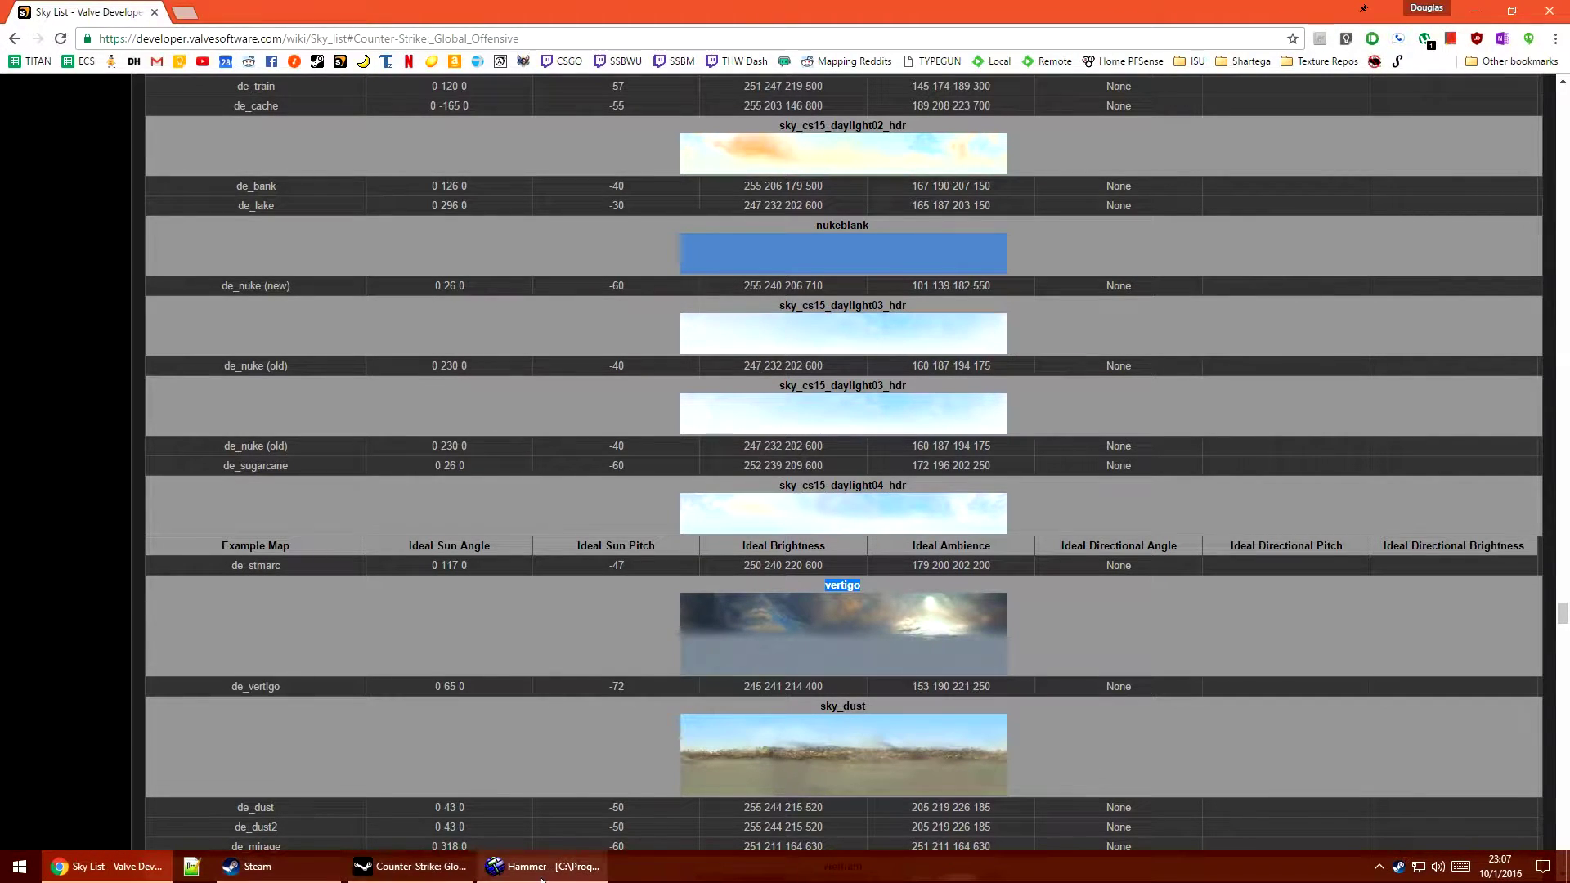
pyautogui.click(543, 877)
pyautogui.doubleClick(889, 375)
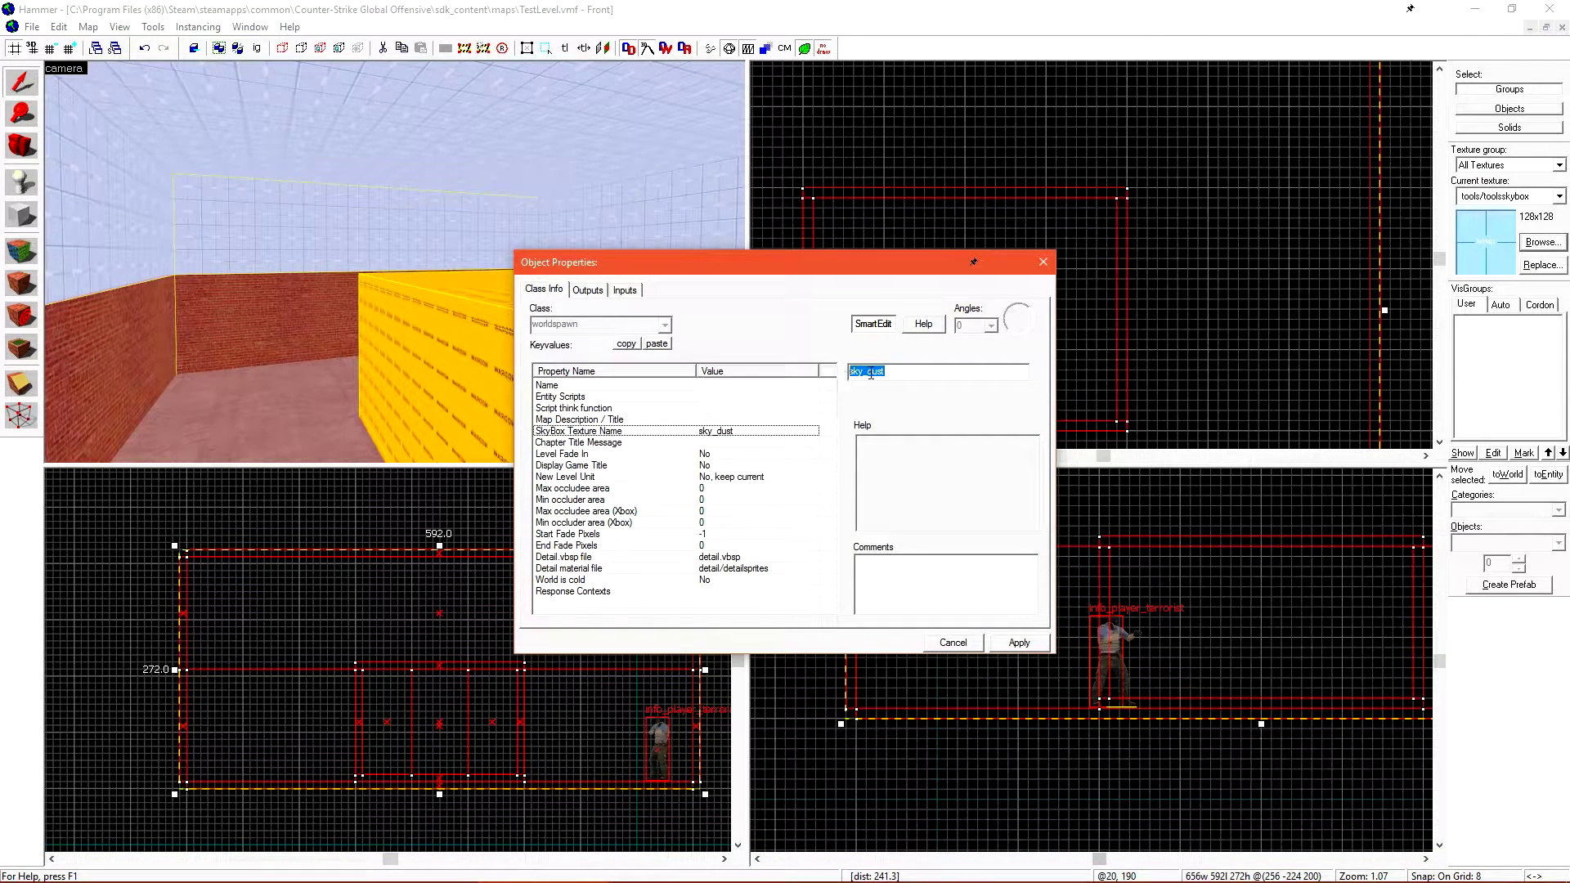
# Paste vertigo over sky_dust as the SkyBox Texture Name, apply, and close the properties.
pyautogui.rightClick(872, 373)
pyautogui.click(909, 443)
pyautogui.click(1011, 643)
pyautogui.press('Escape')
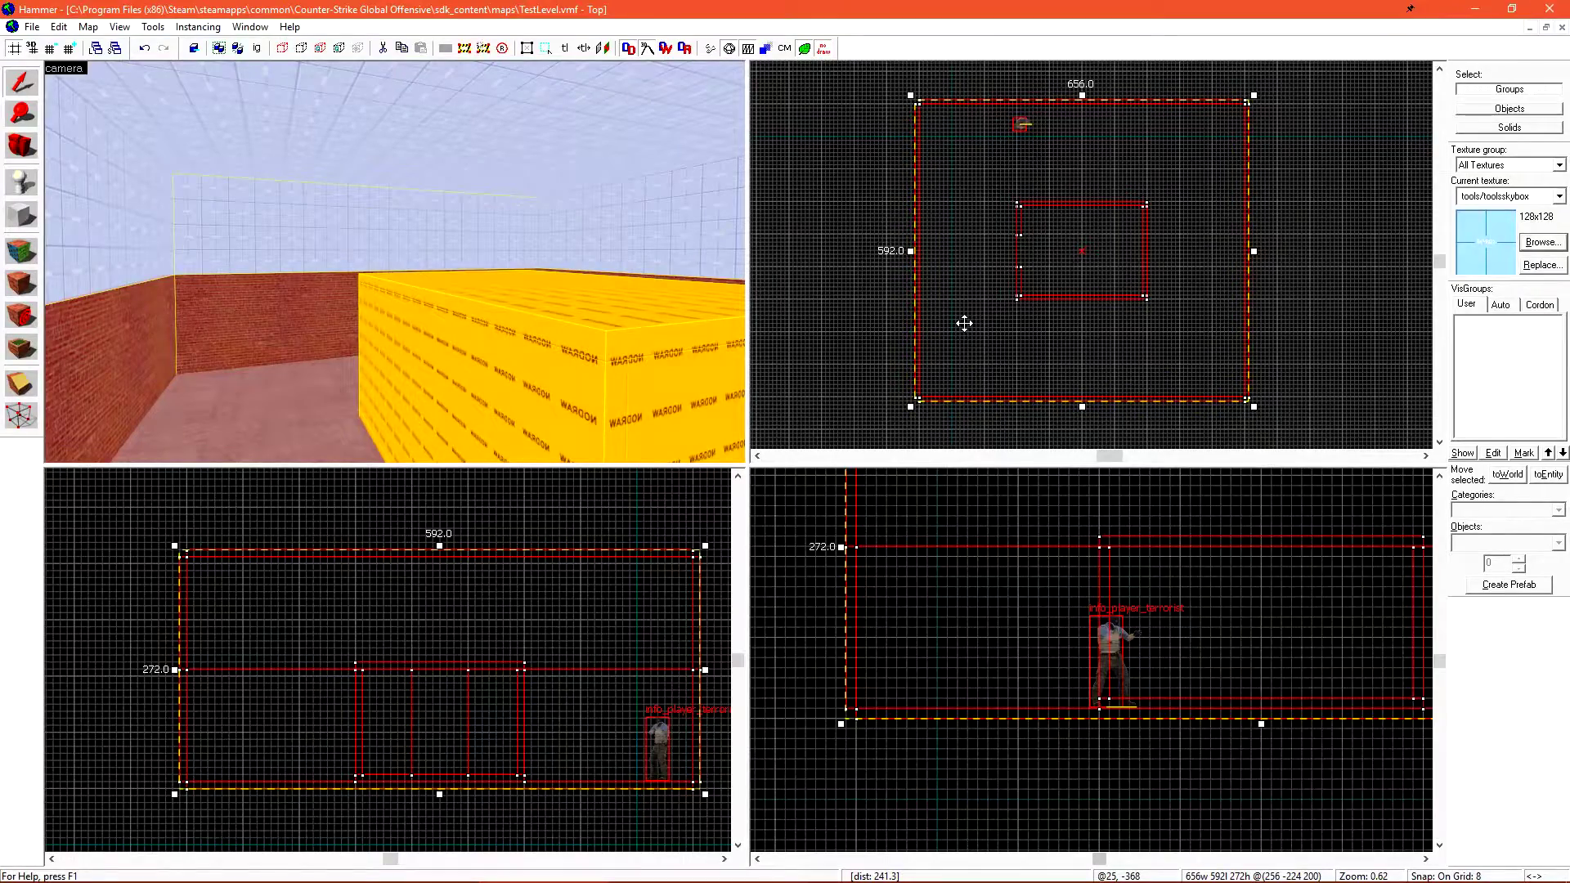
# Place a new info_player_terrorist entity on the floor and open its properties with the class selected.
pyautogui.click(883, 308)
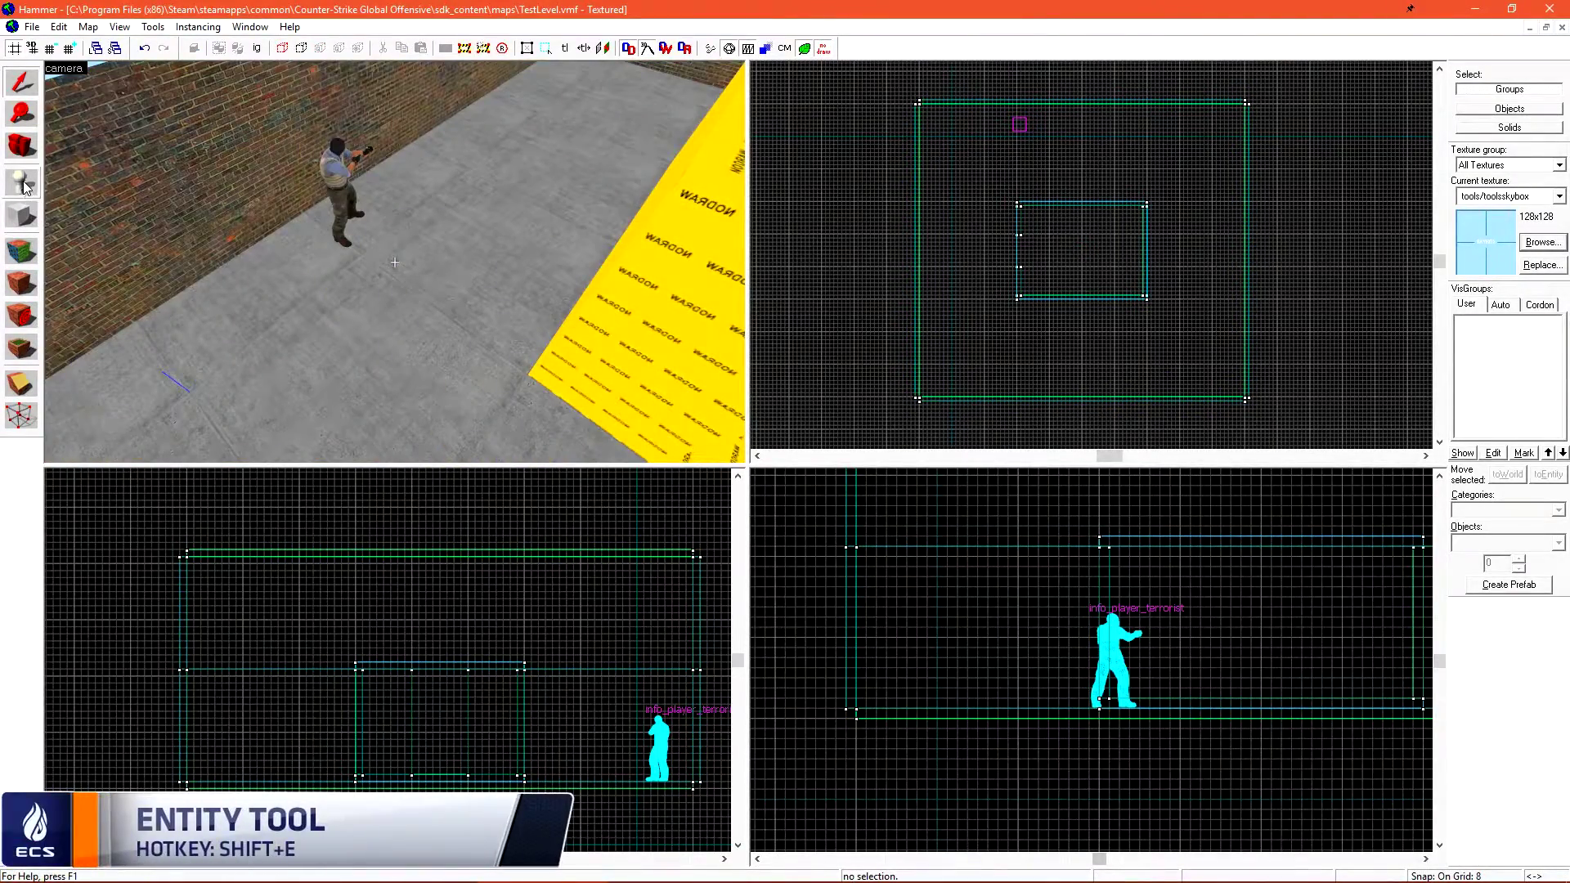
pyautogui.click(24, 186)
pyautogui.click(399, 411)
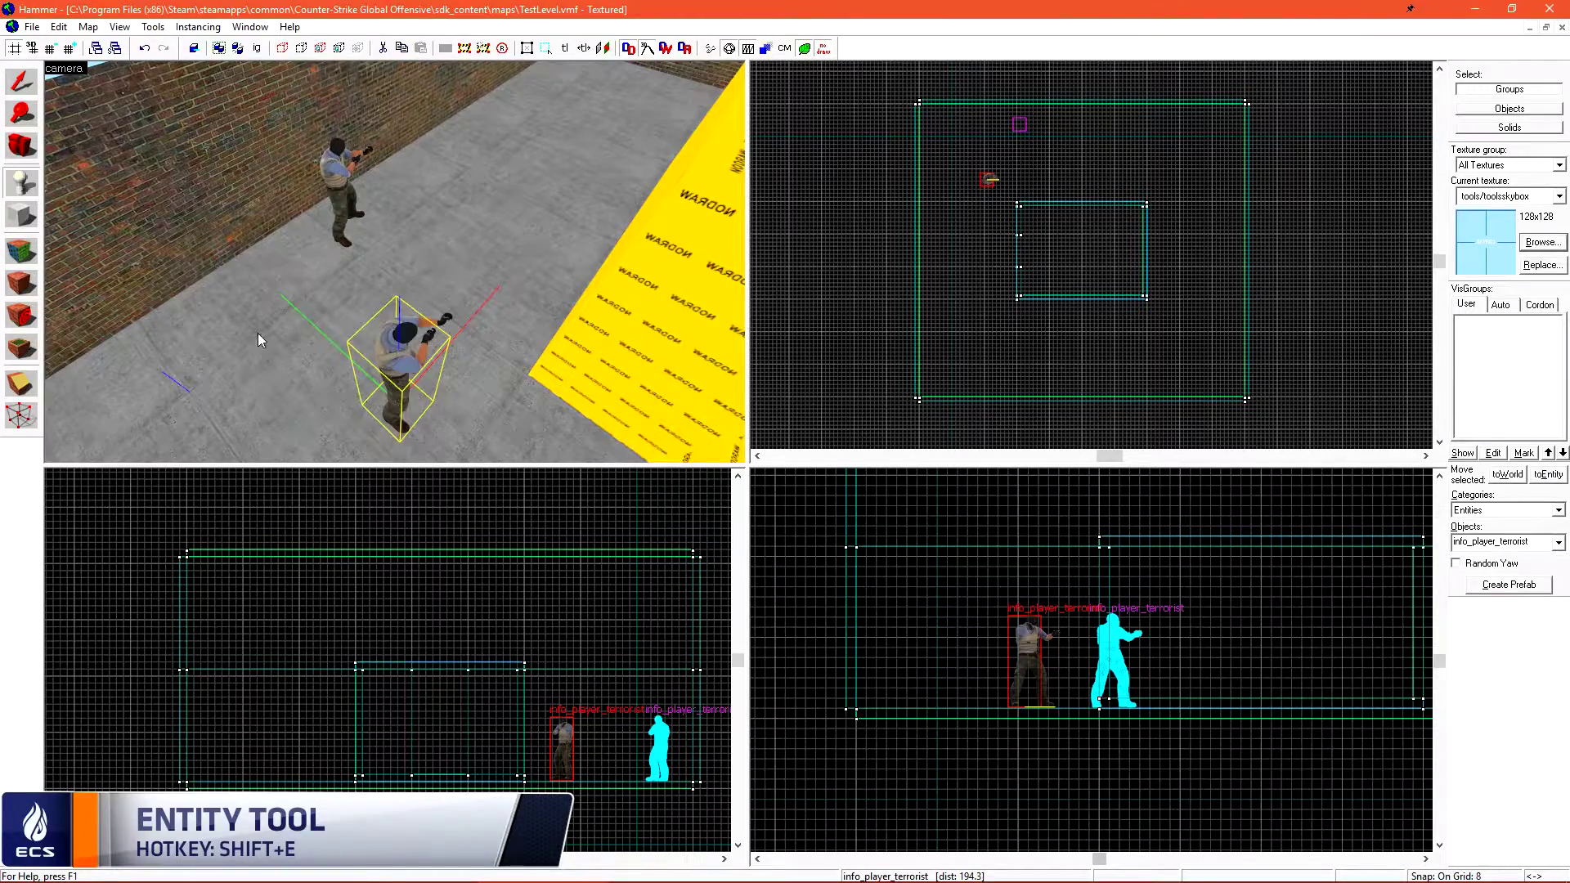
pyautogui.click(21, 82)
pyautogui.doubleClick(401, 355)
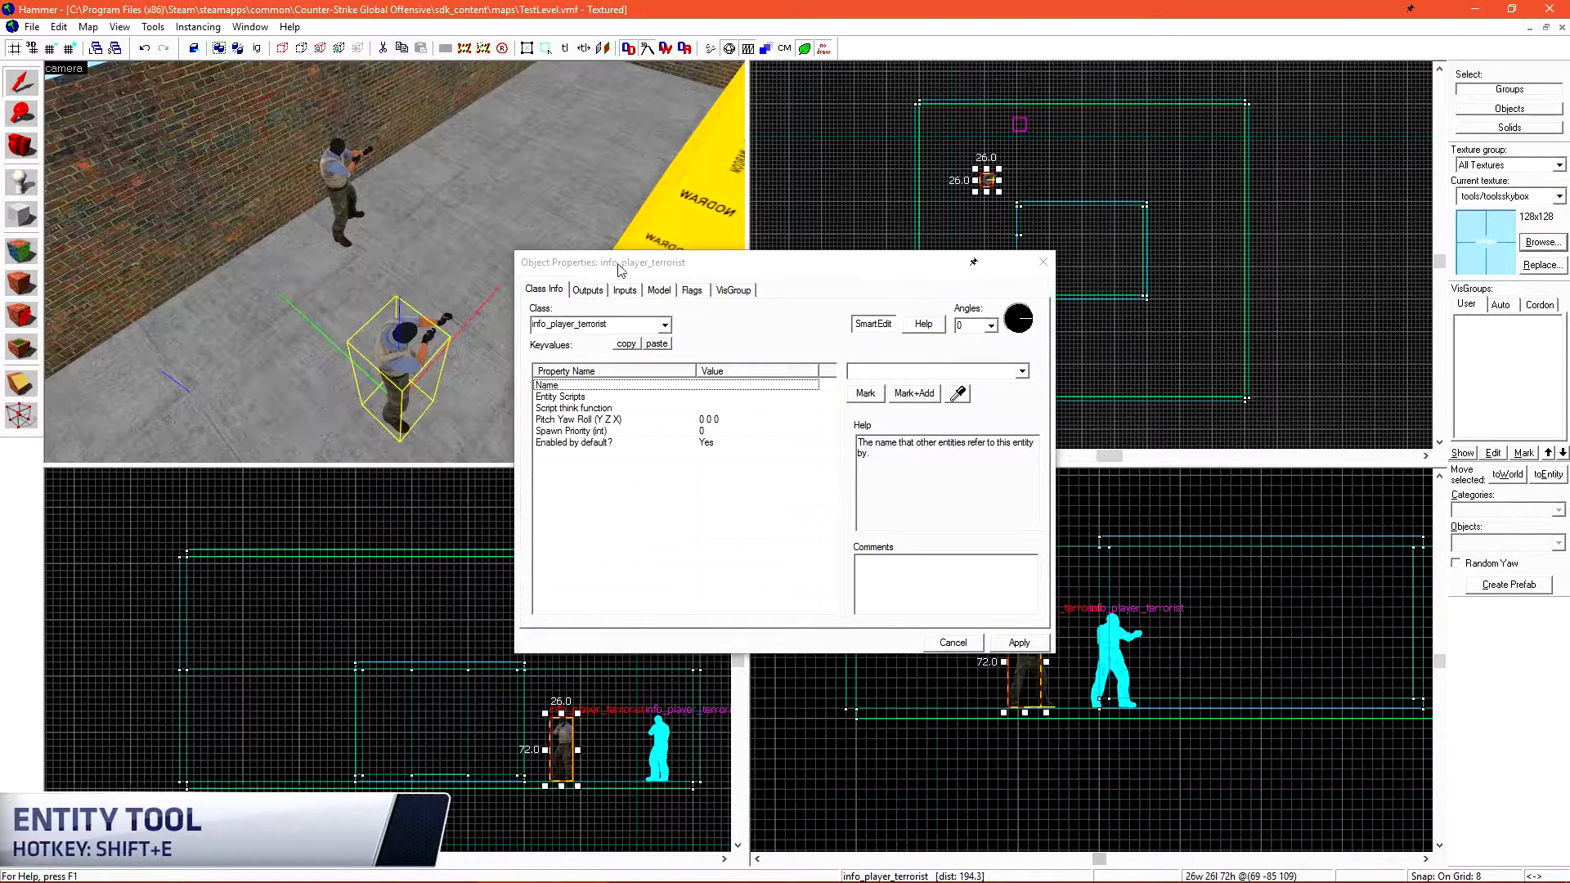
pyautogui.click(630, 307)
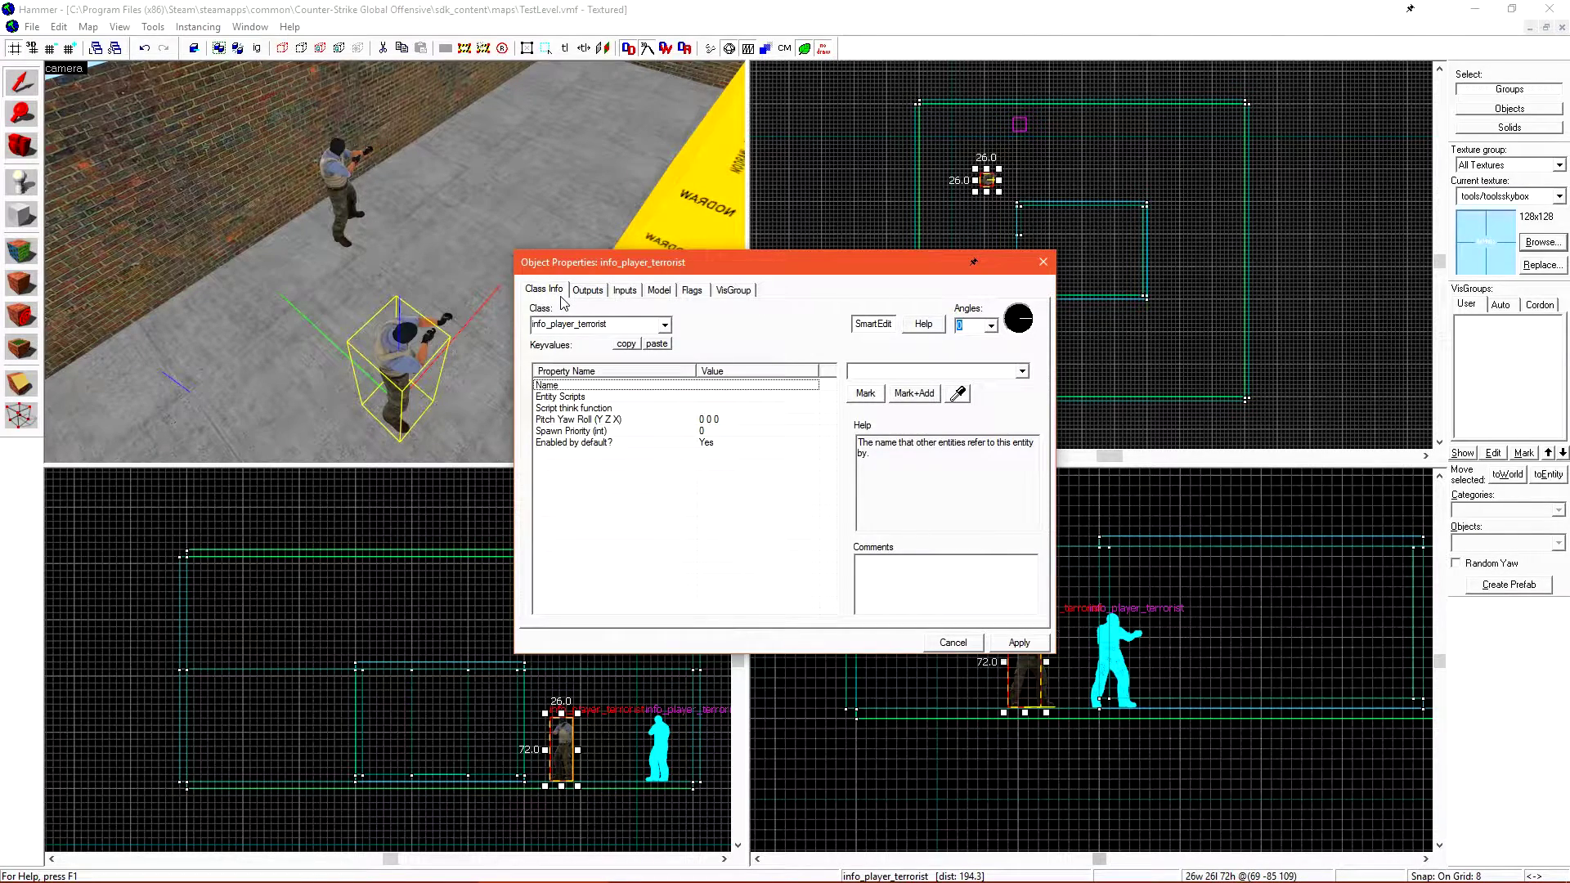
pyautogui.click(630, 326)
# Change the new entity's class to light_environment and apply it.
pyautogui.write('ligh')
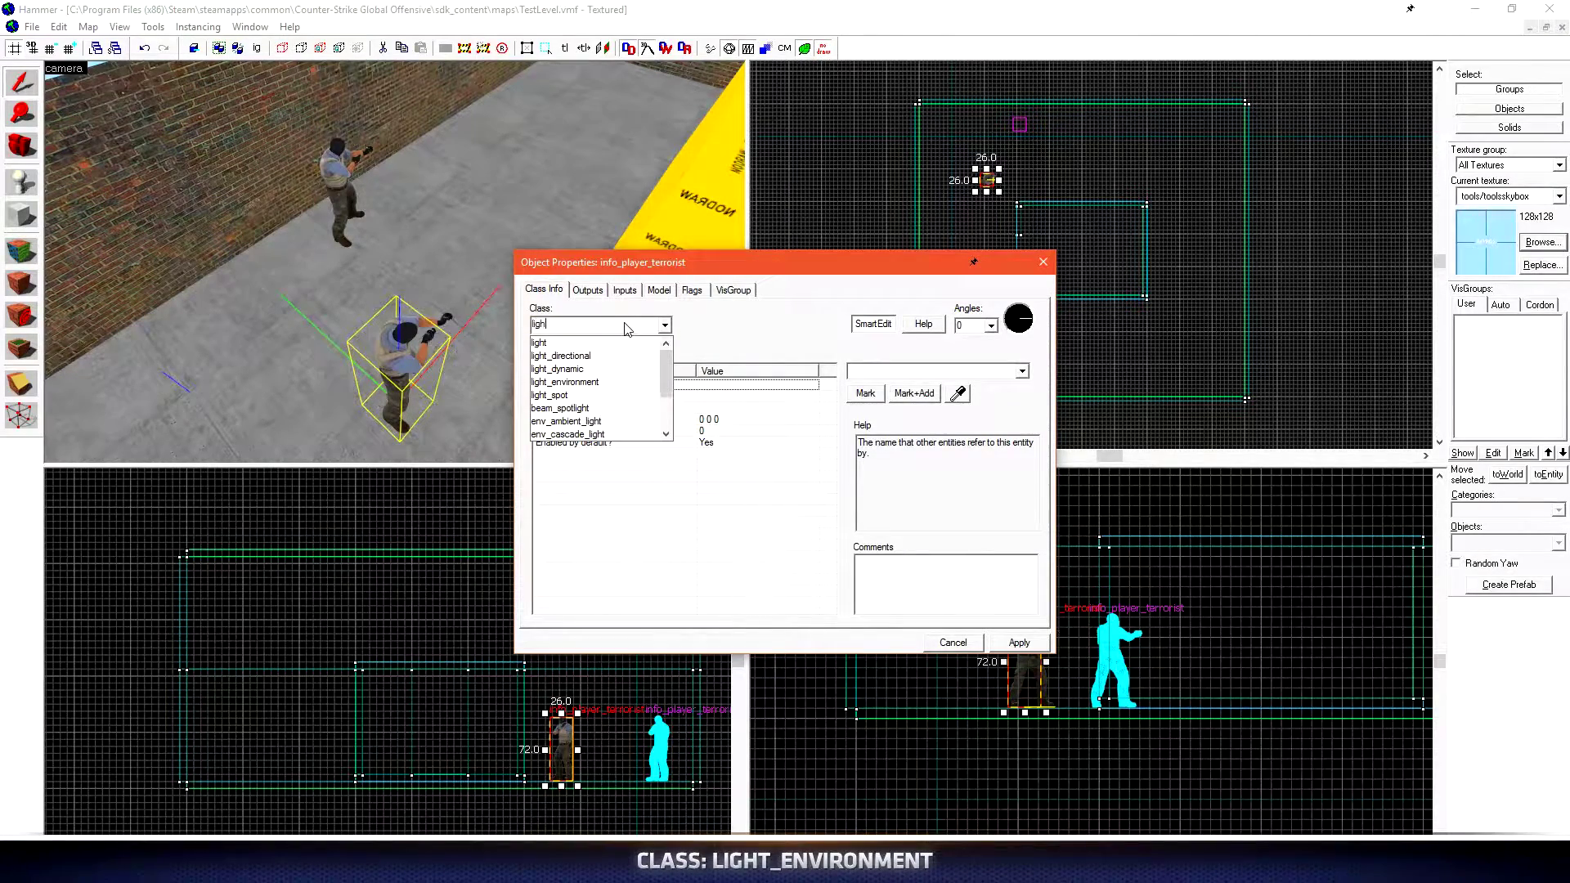
pyautogui.write('t_en')
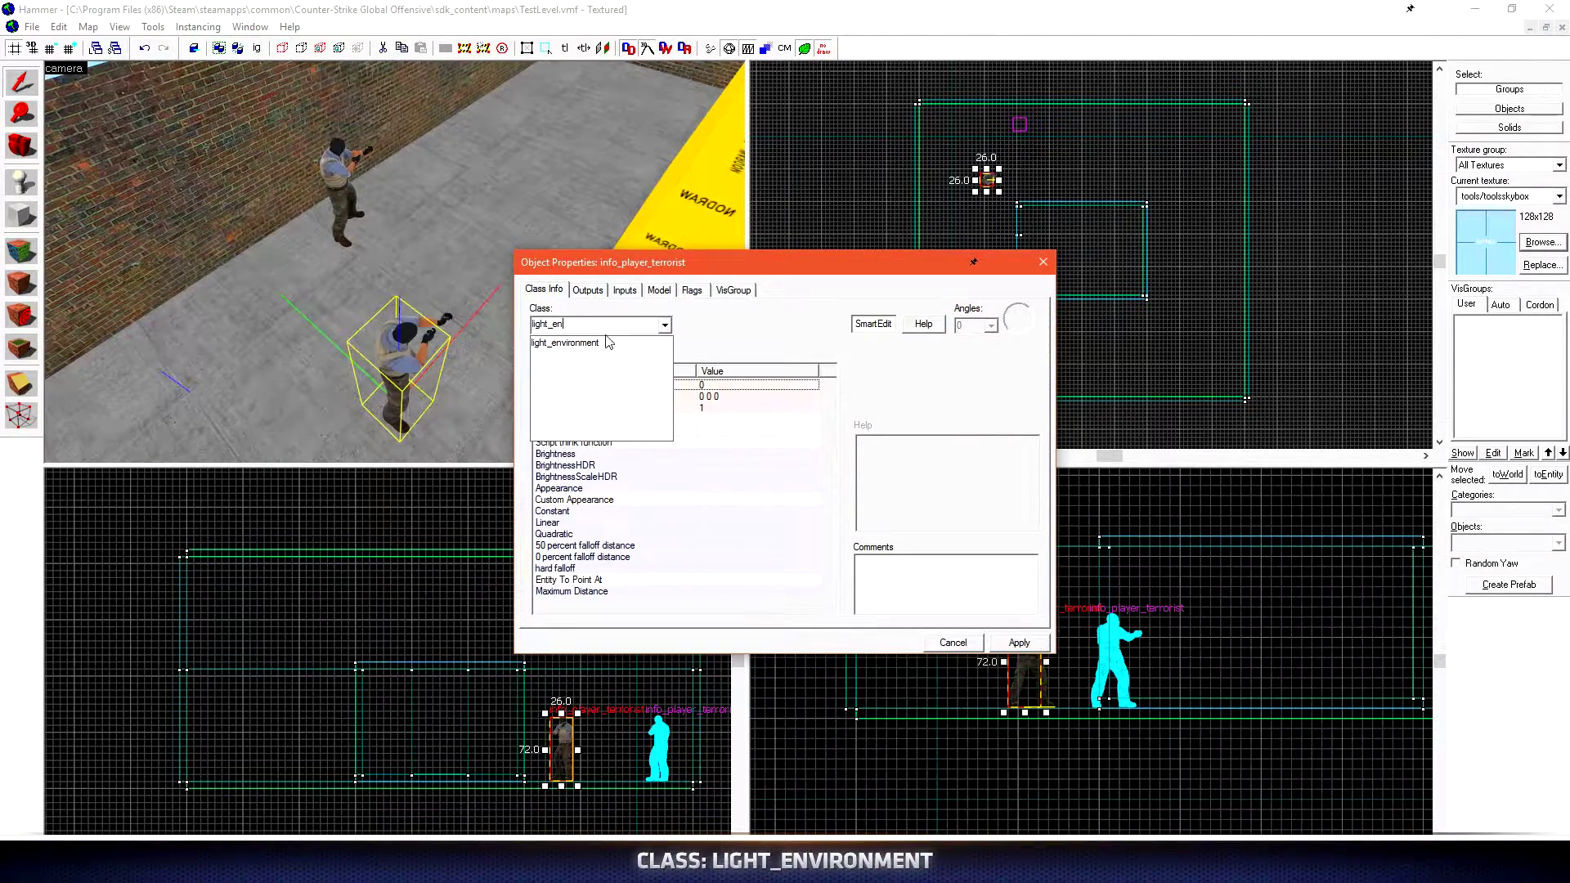
pyautogui.click(605, 343)
pyautogui.click(999, 642)
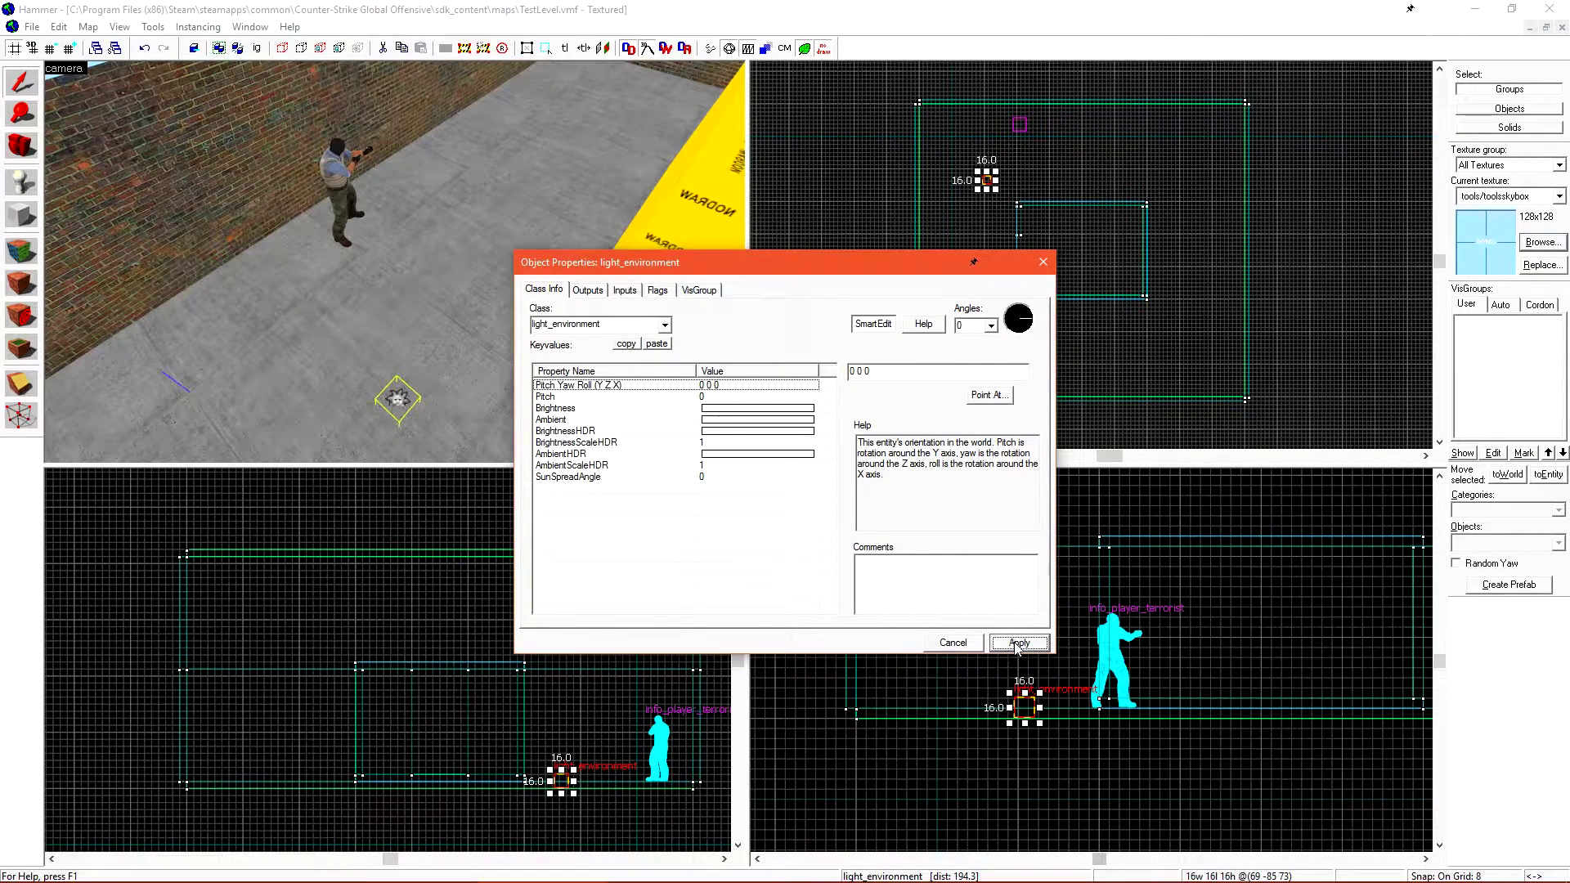
# Nudge the light_environment slightly in the 2D views, then return to the Sky List.
pyautogui.click(1018, 699)
pyautogui.scroll(3, 1022, 702)
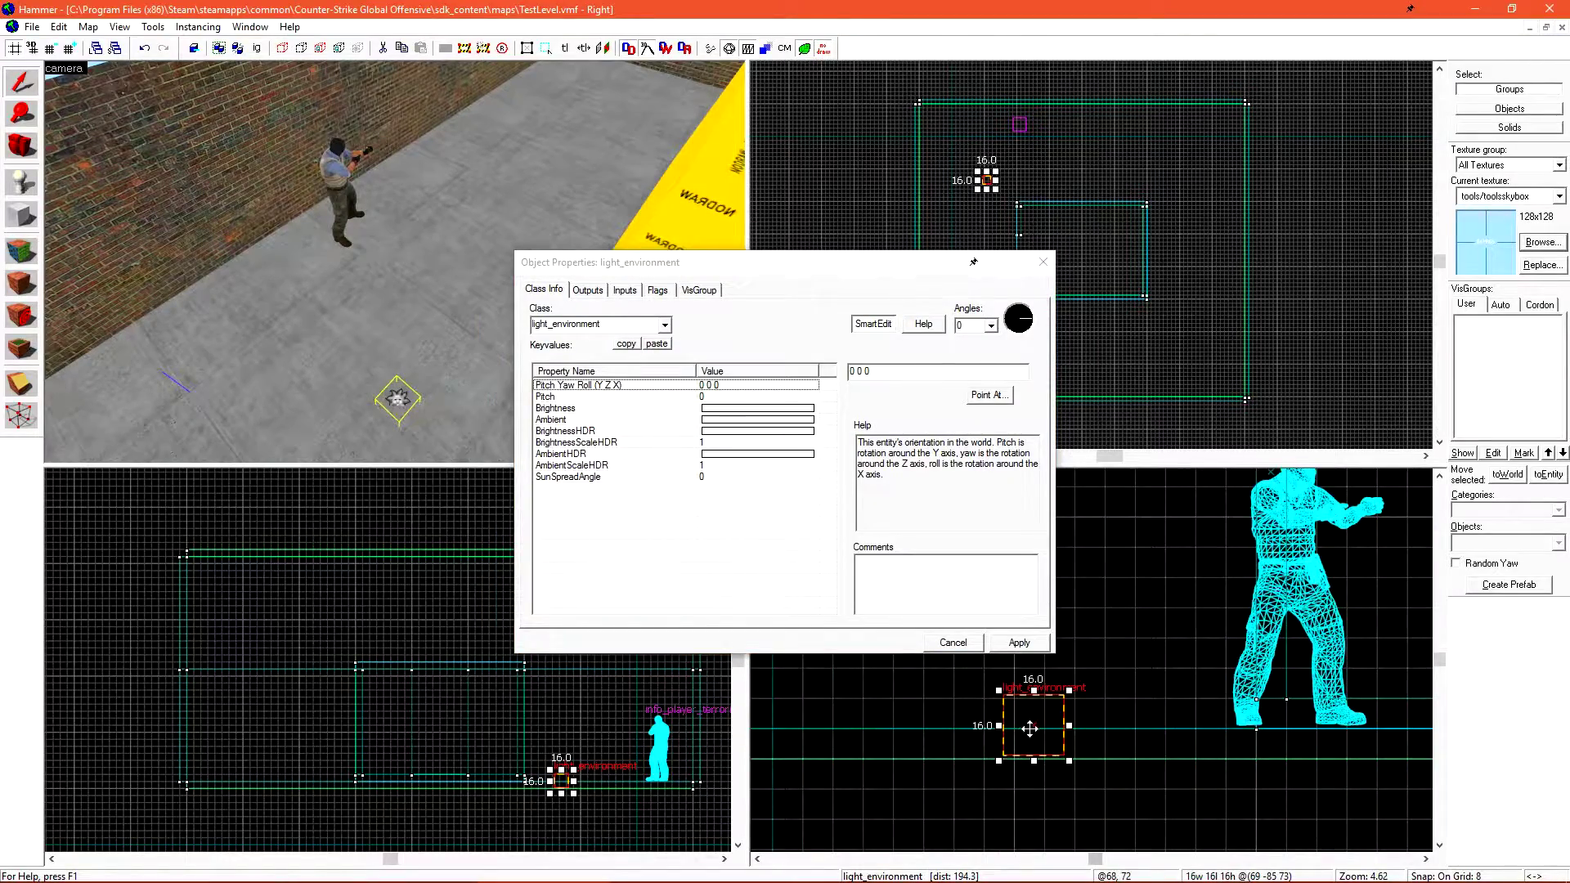
pyautogui.moveTo(1036, 723); pyautogui.dragTo(1042, 705)
pyautogui.scroll(4, 989, 194)
pyautogui.moveTo(993, 200); pyautogui.dragTo(994, 133)
pyautogui.scroll(3, 351, 311)
pyautogui.scroll(3, 368, 290)
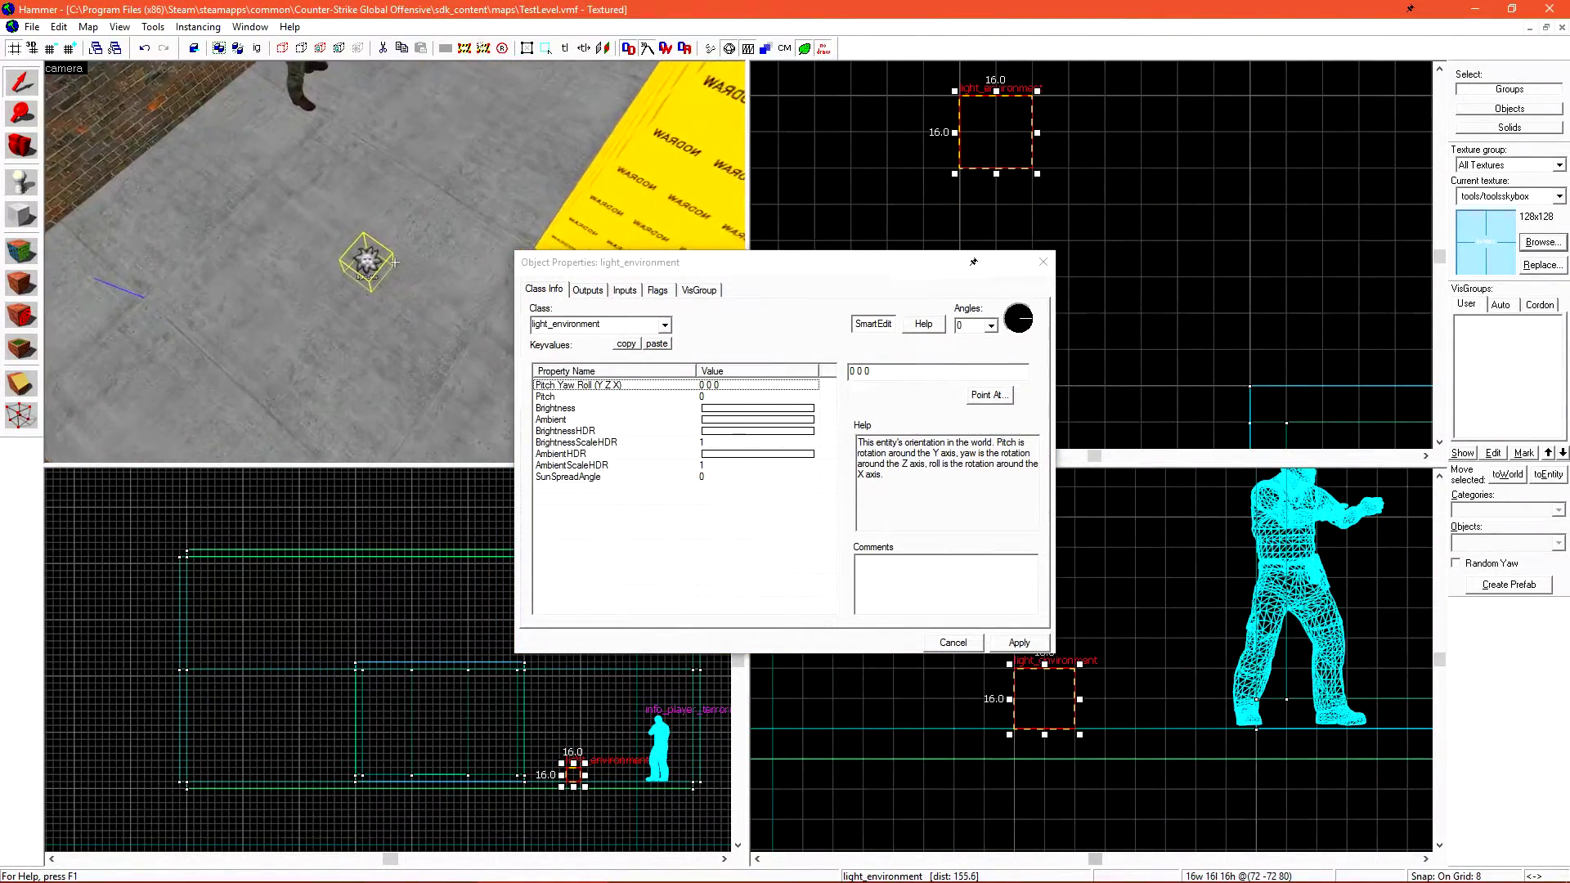
pyautogui.scroll(3, 384, 269)
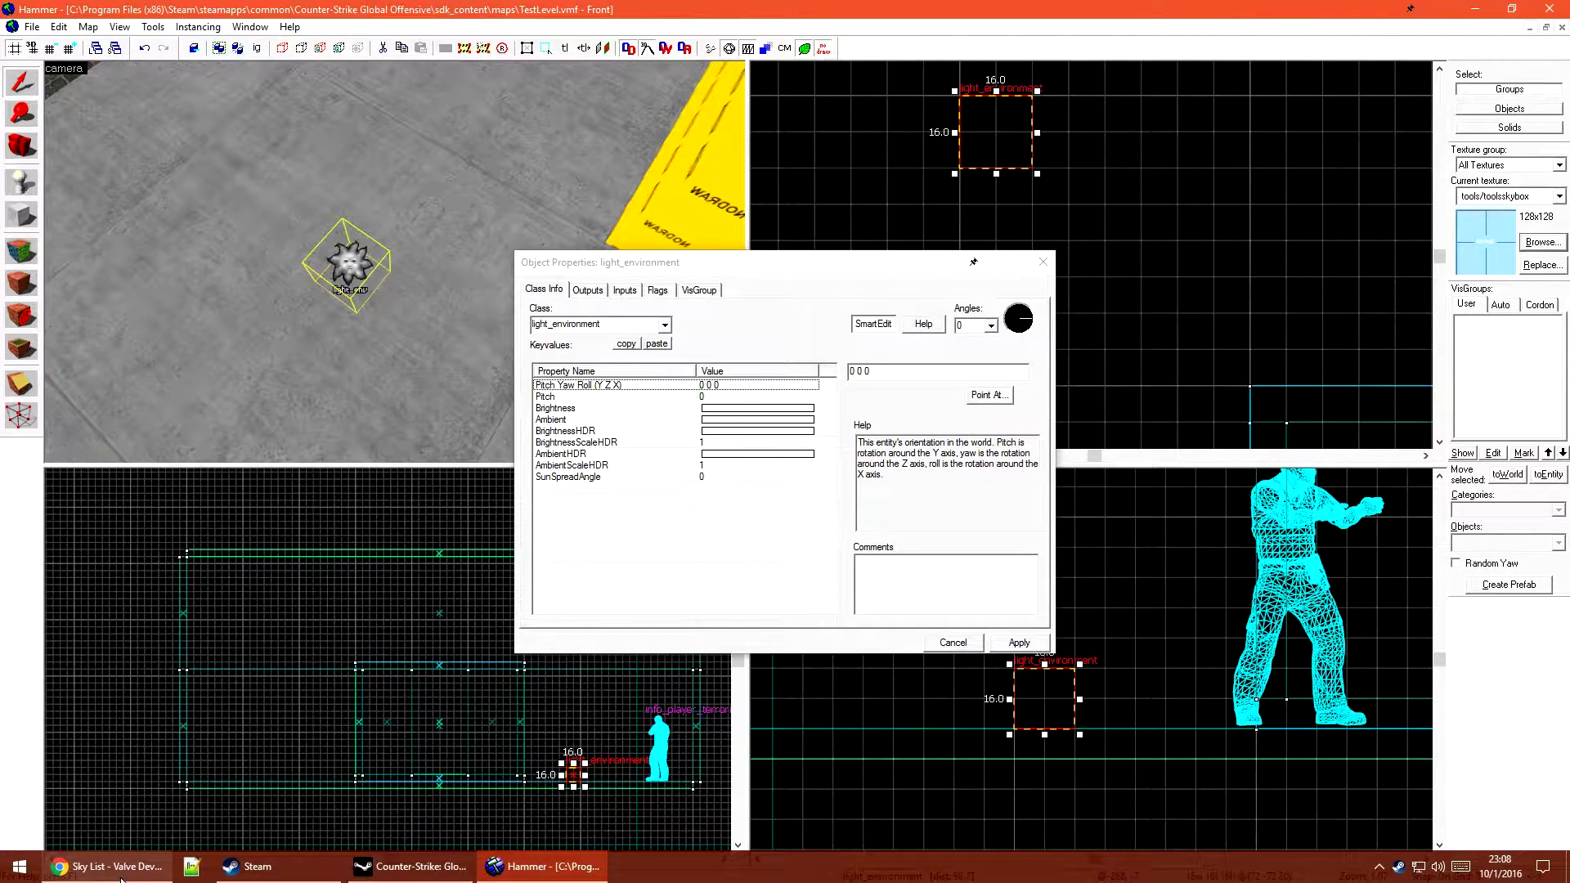
pyautogui.click(110, 866)
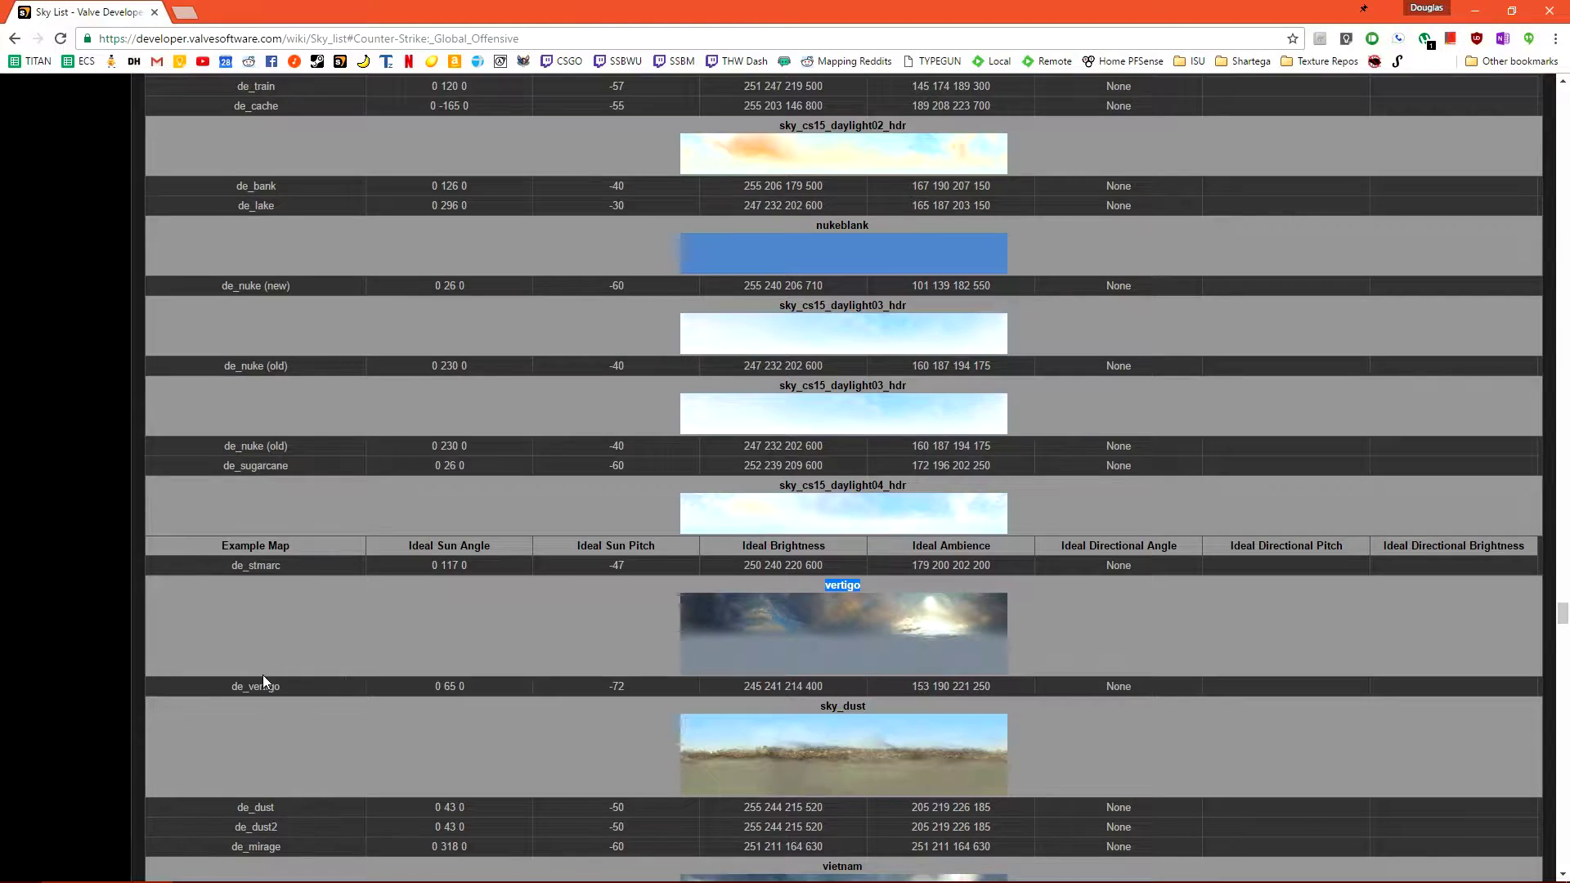
# Copy vertigo's sun angle 0 65 0 into the light's Pitch Yaw Roll angles.
pyautogui.moveTo(433, 687); pyautogui.dragTo(490, 687)
pyautogui.hotkey('ctrl', 'c')
pyautogui.click(605, 682)
pyautogui.moveTo(742, 686); pyautogui.dragTo(840, 687)
pyautogui.moveTo(435, 686); pyautogui.dragTo(466, 686)
pyautogui.click(539, 867)
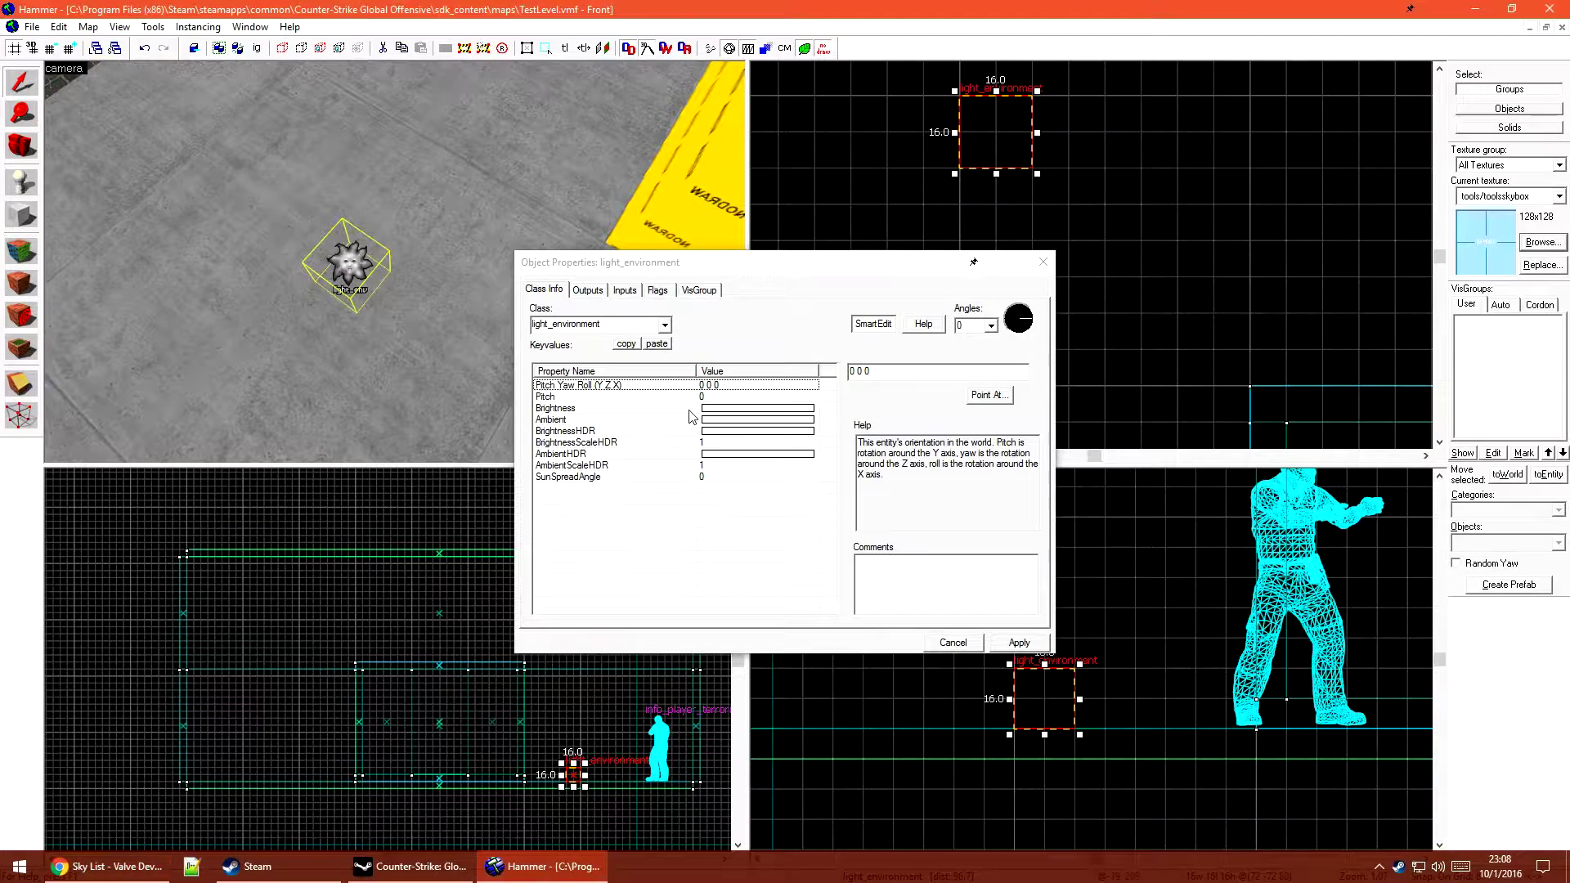
pyautogui.hotkey('ctrl', 'v')
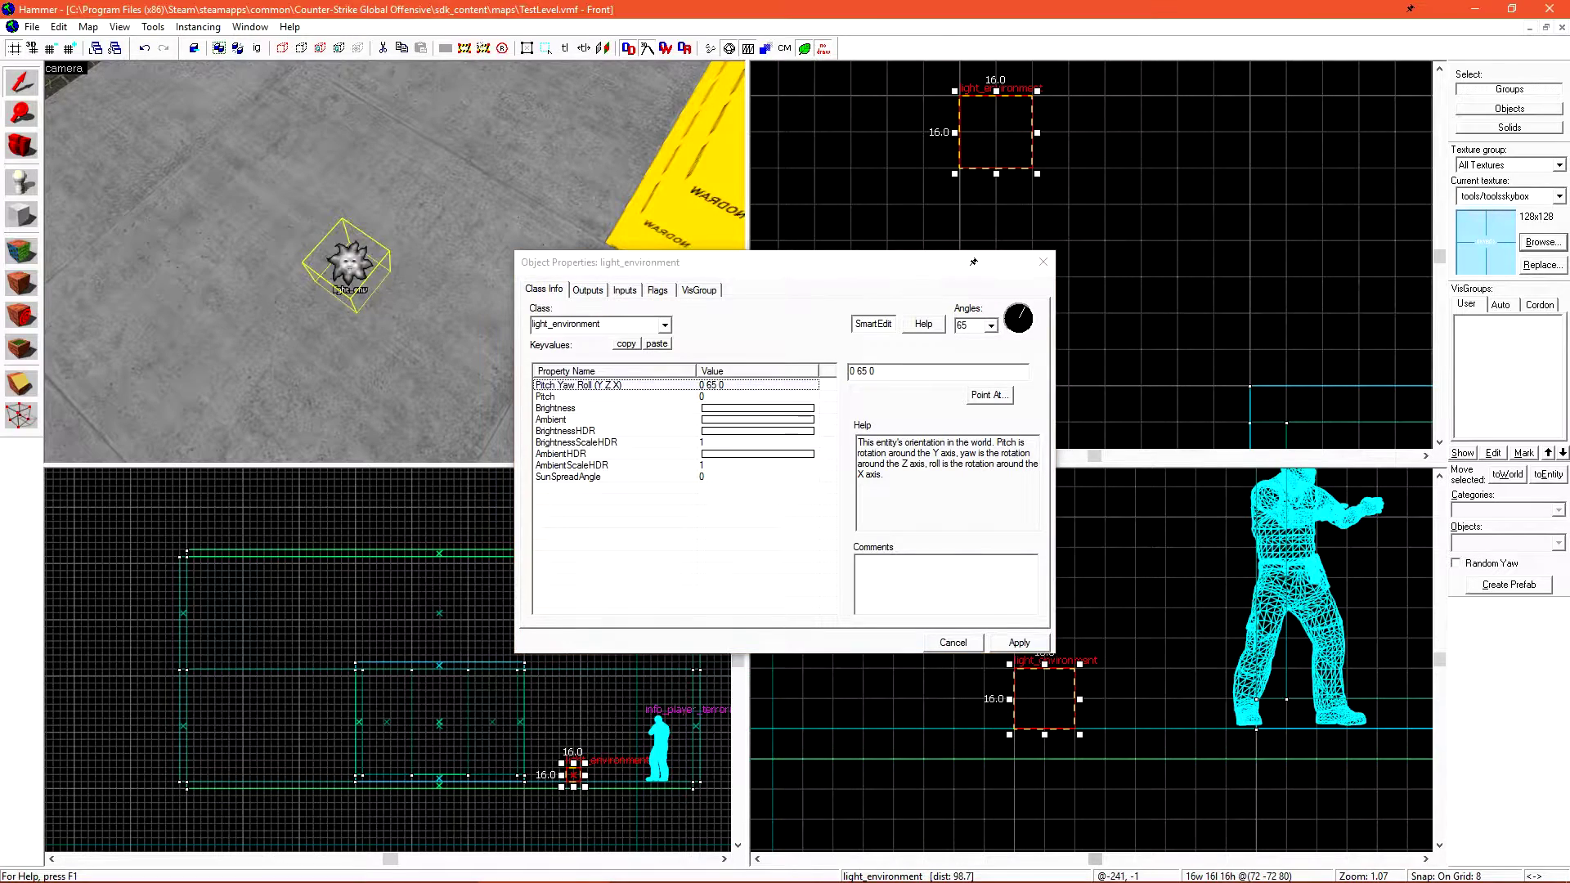
# Set the light's Pitch to vertigo's -72 and apply it.
pyautogui.click(107, 867)
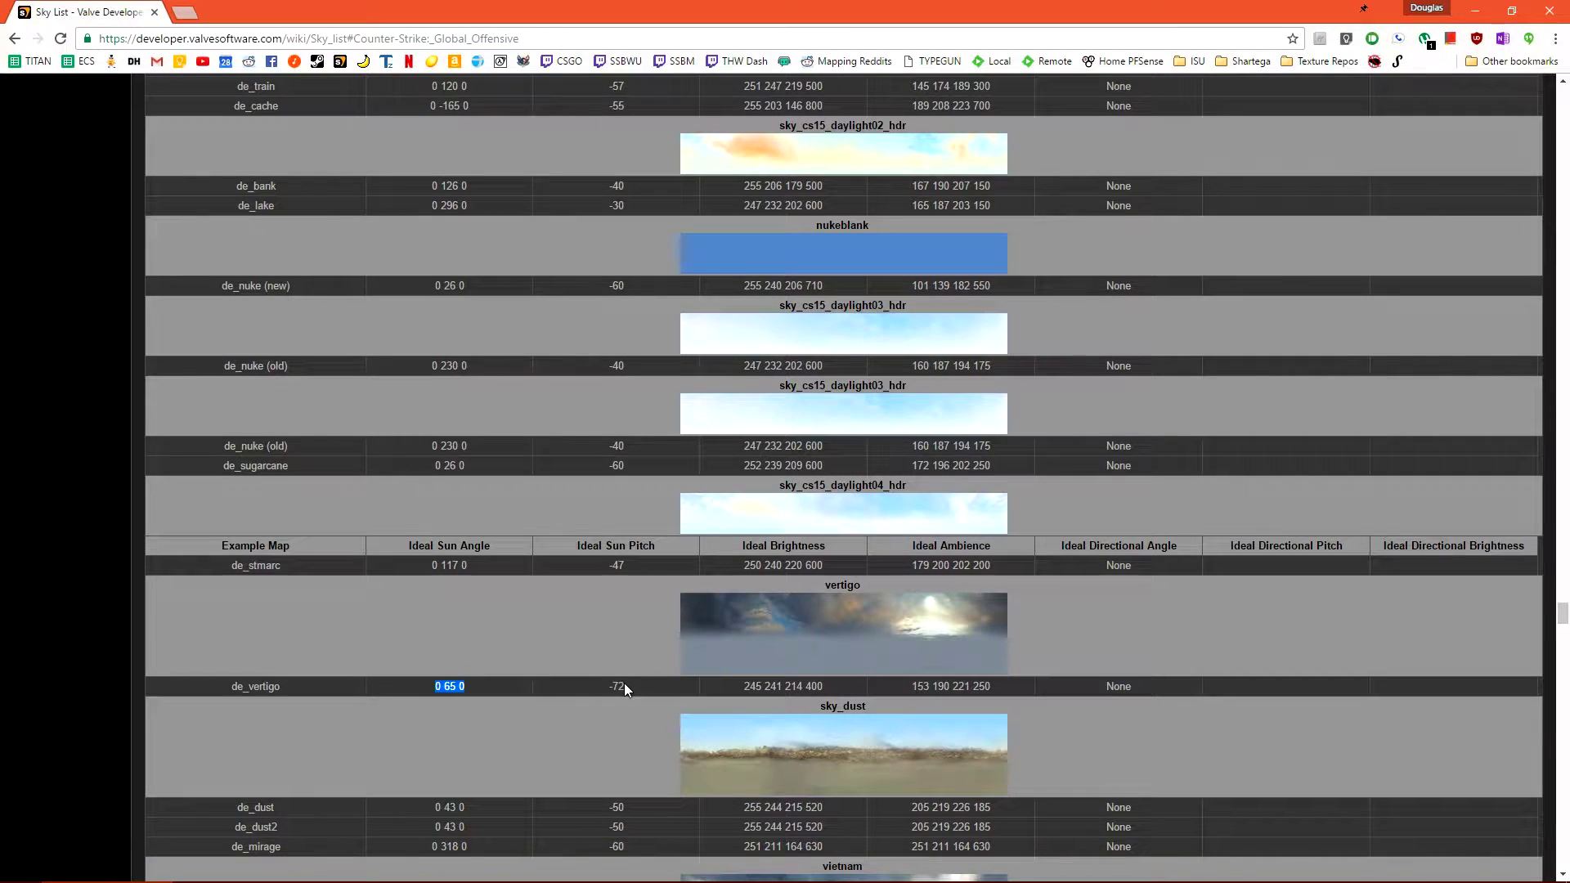
pyautogui.moveTo(609, 685); pyautogui.dragTo(621, 686)
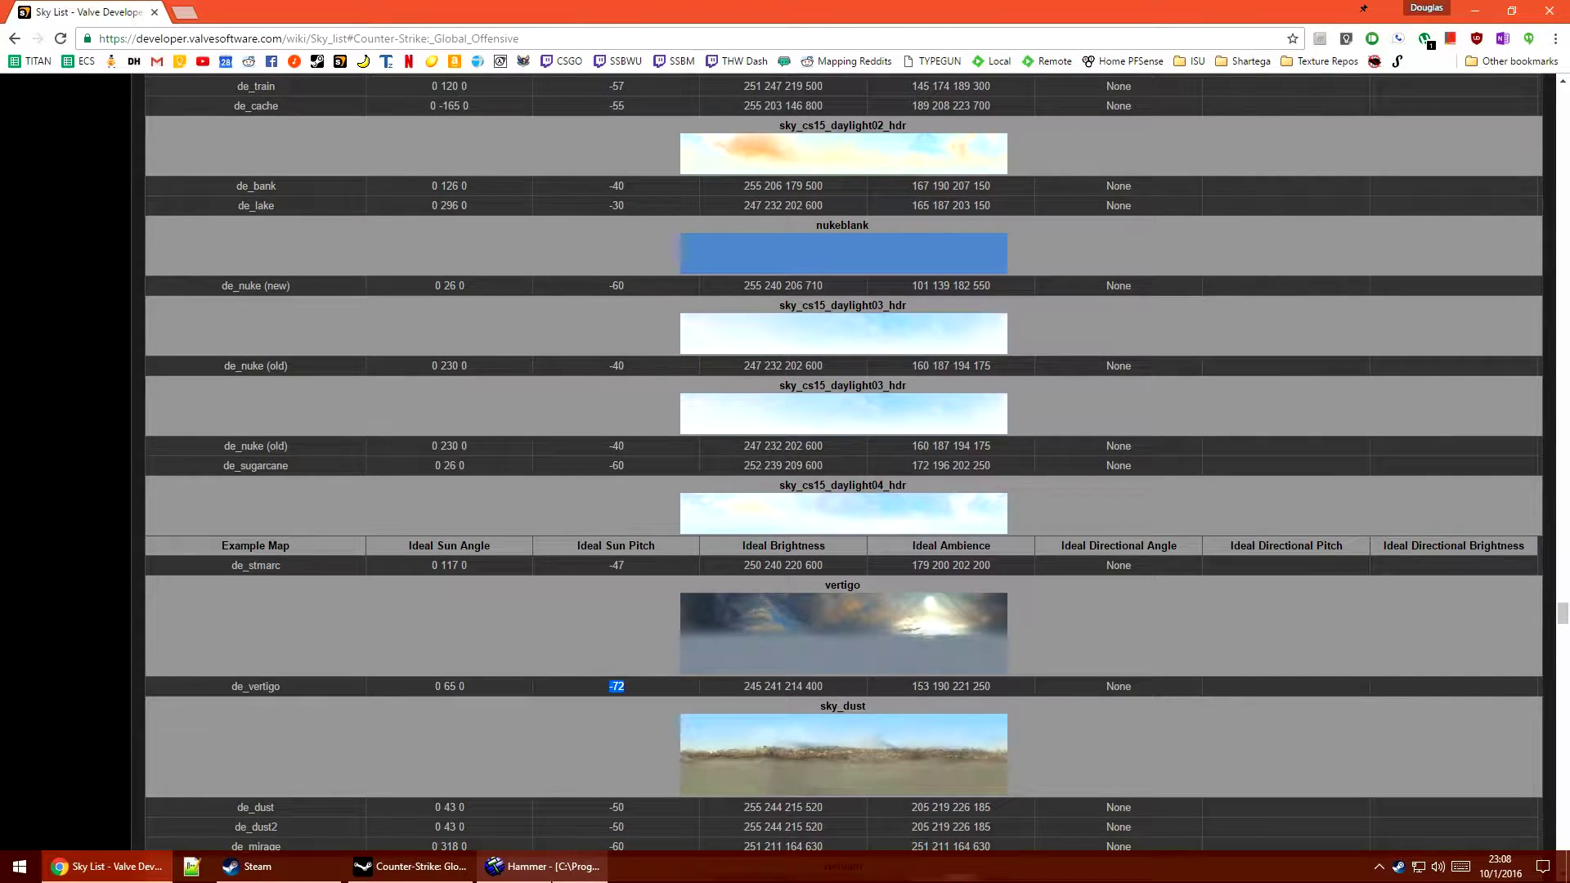
pyautogui.click(539, 866)
pyautogui.click(714, 398)
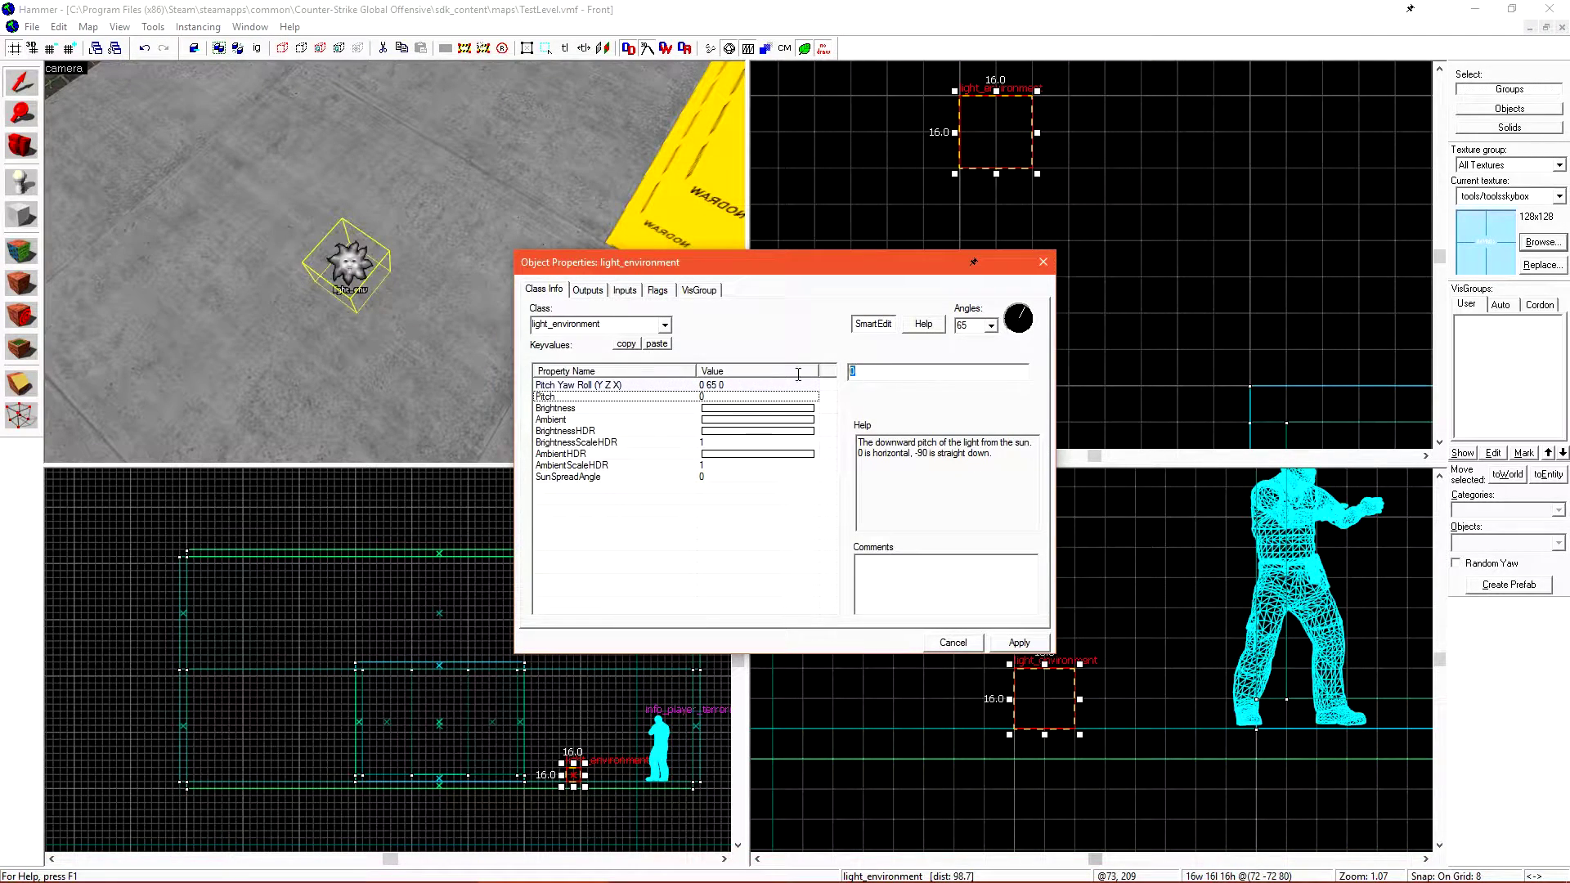
pyautogui.click(1018, 642)
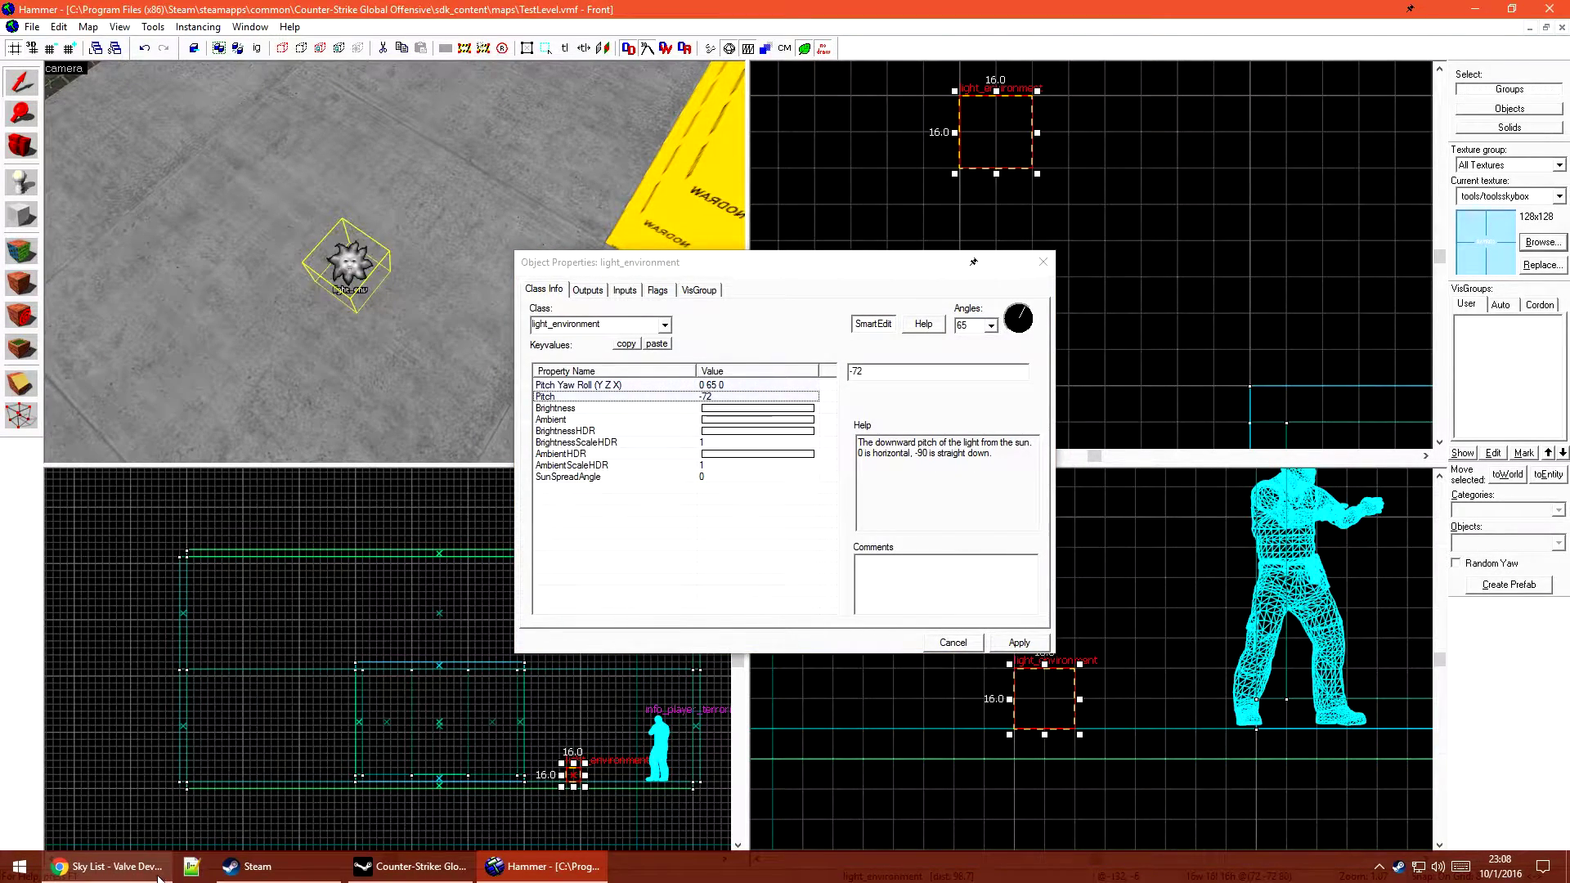
pyautogui.click(106, 866)
pyautogui.moveTo(743, 686); pyautogui.dragTo(812, 687)
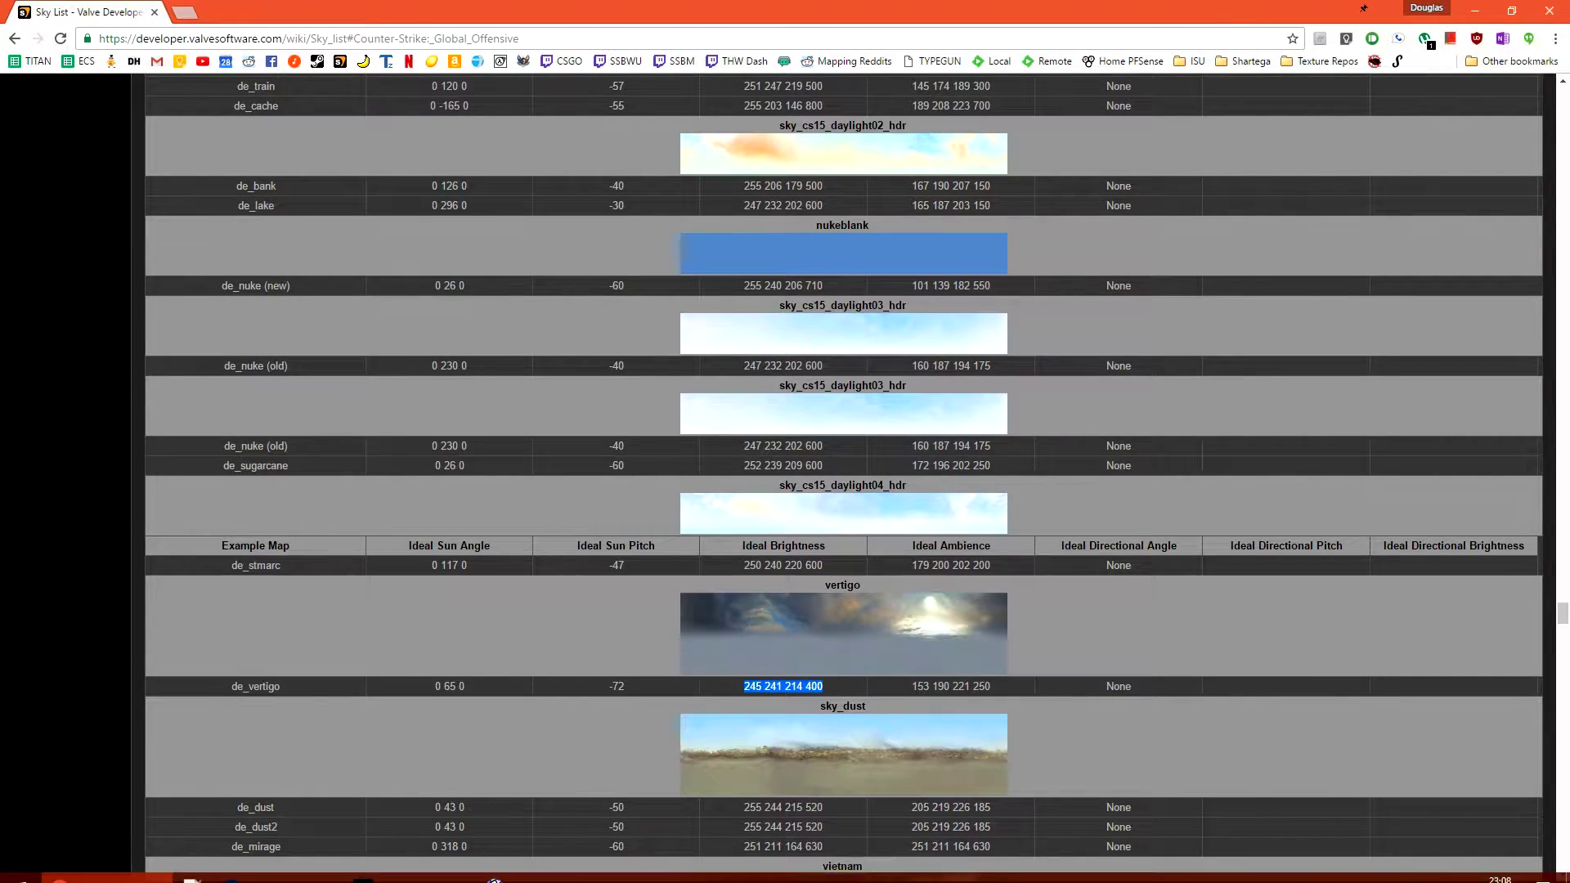
pyautogui.click(544, 867)
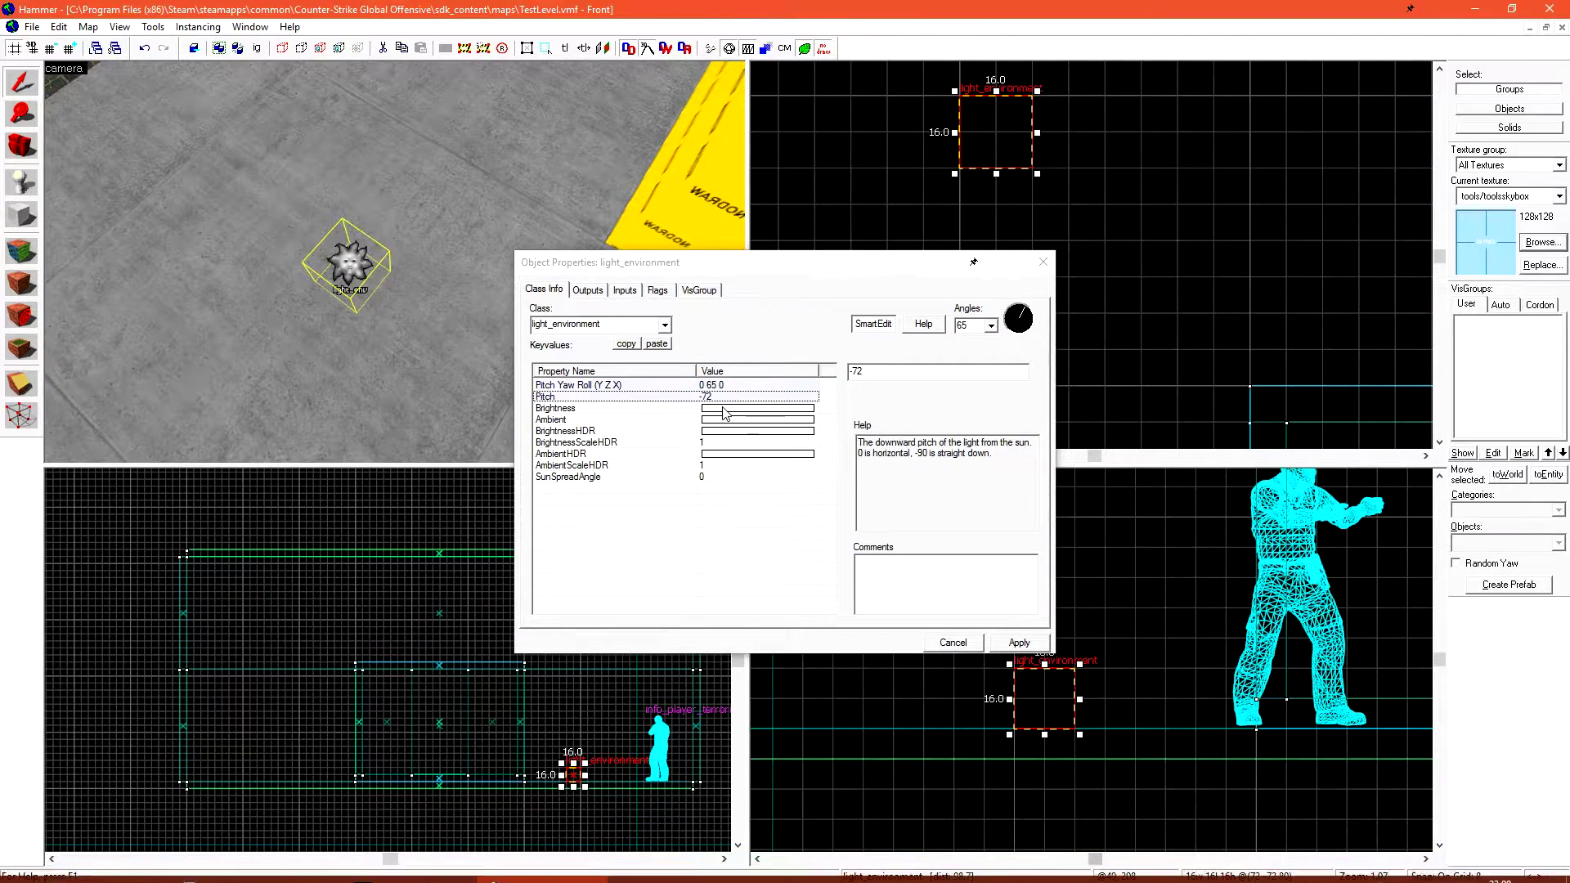
pyautogui.click(711, 408)
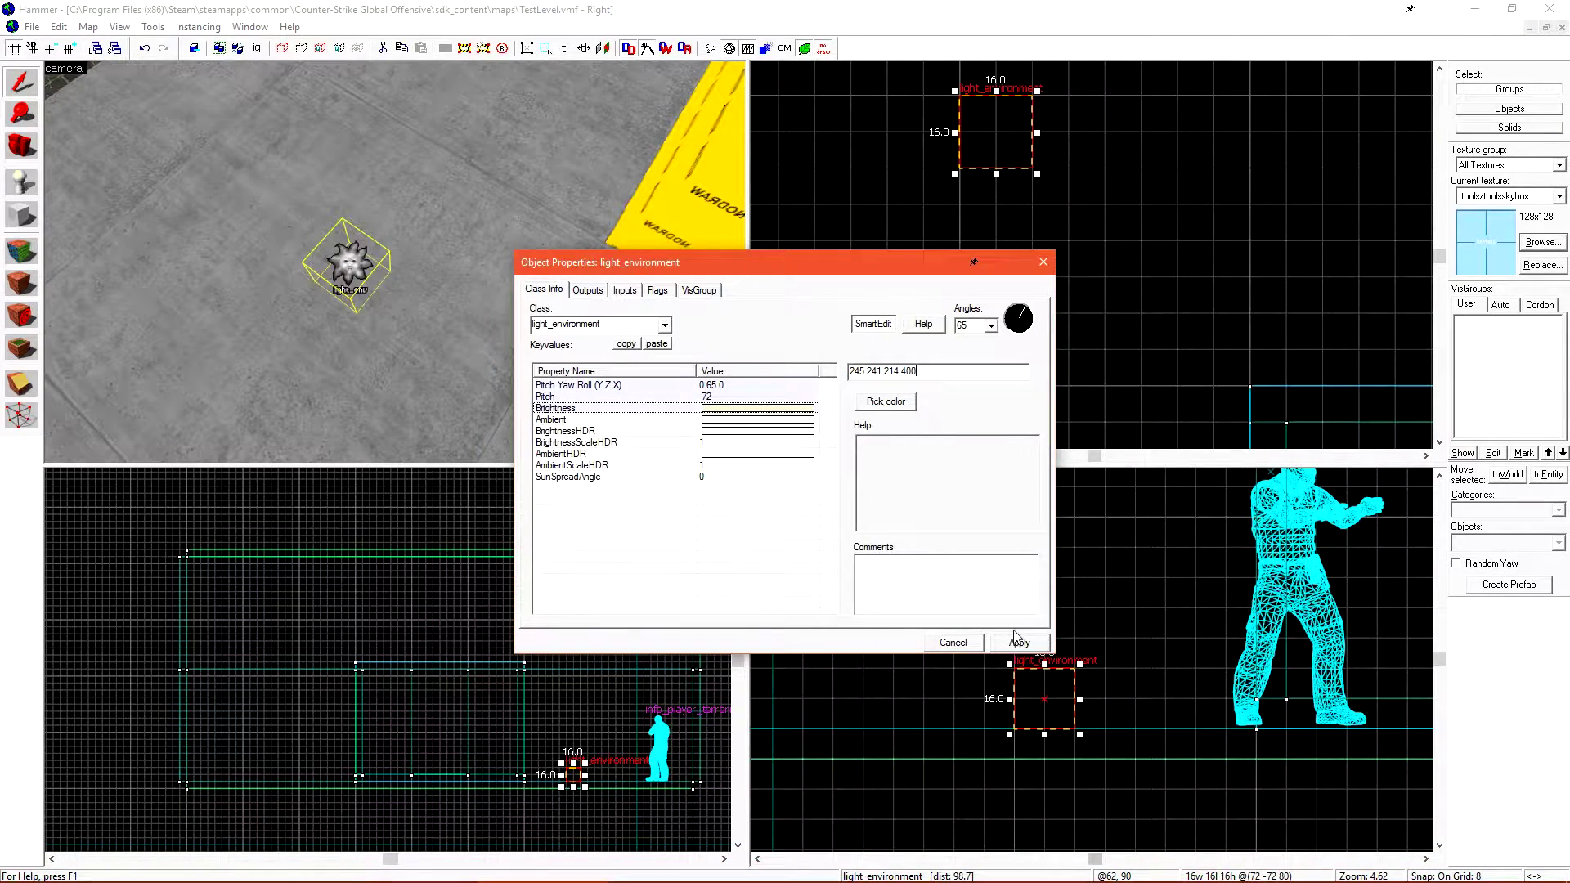
pyautogui.click(106, 867)
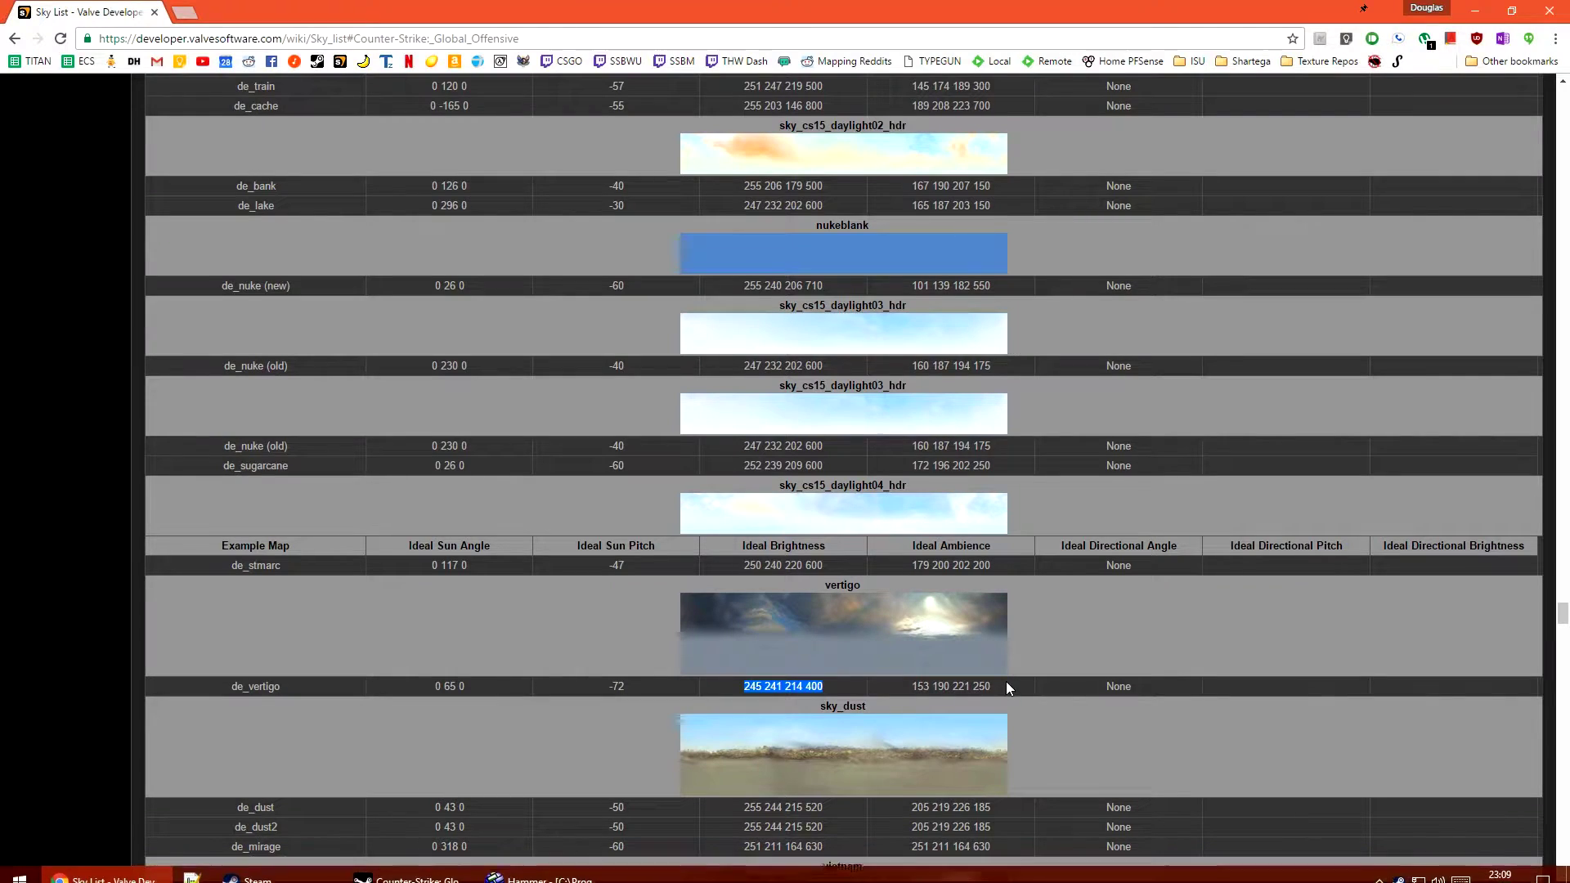
pyautogui.moveTo(999, 685); pyautogui.dragTo(914, 692)
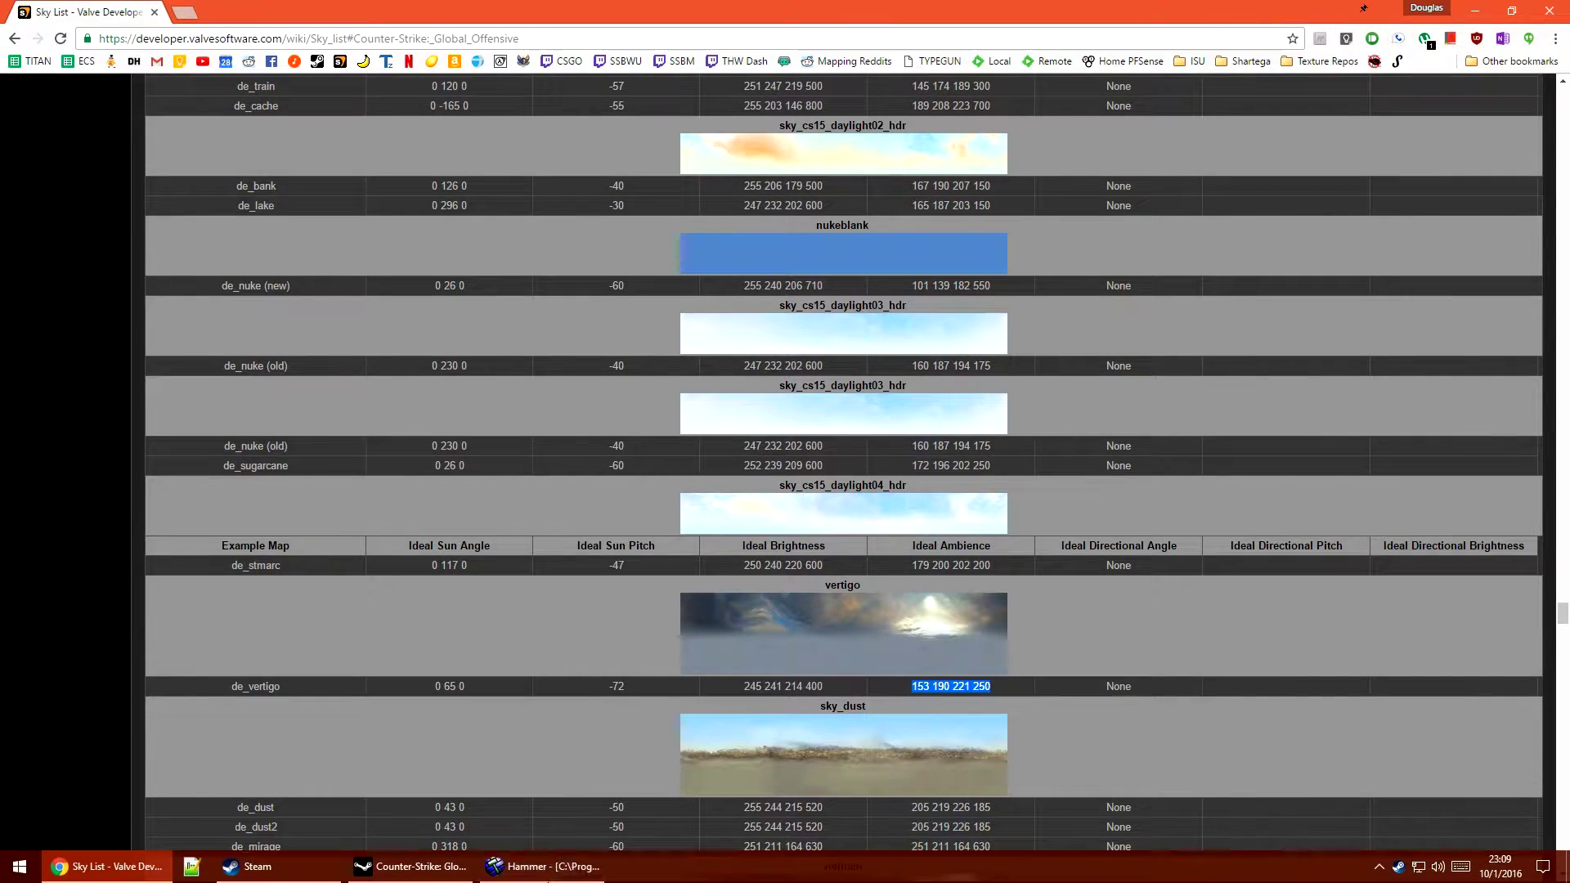
pyautogui.click(542, 866)
pyautogui.click(762, 419)
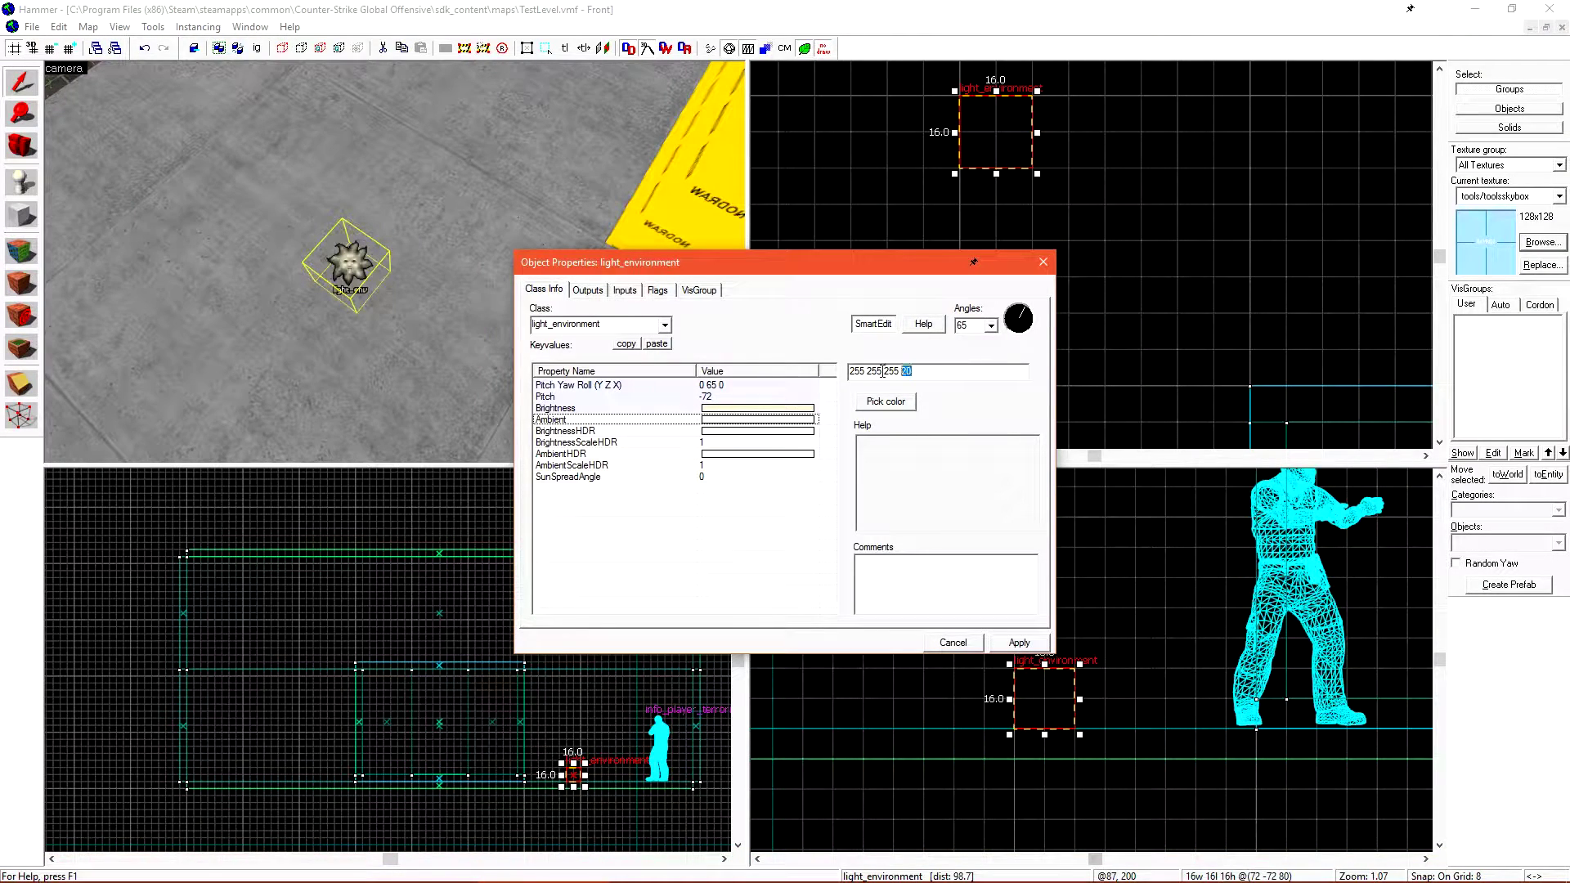
pyautogui.hotkey('ctrl', 'a')
pyautogui.hotkey('ctrl', 'v')
pyautogui.click(997, 641)
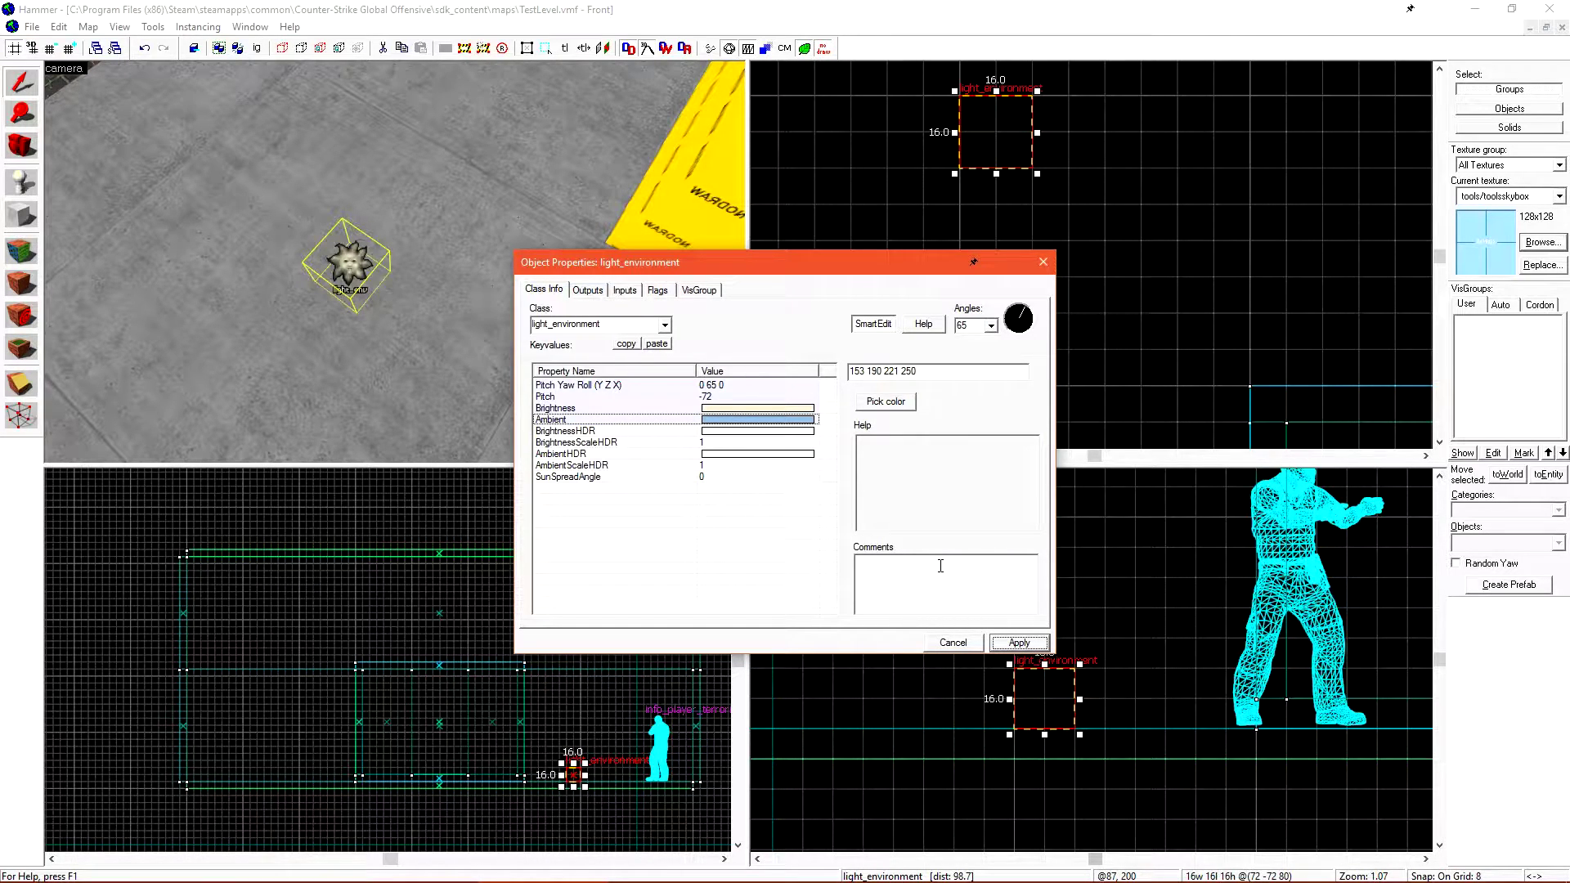
pyautogui.click(954, 643)
pyautogui.press('z')
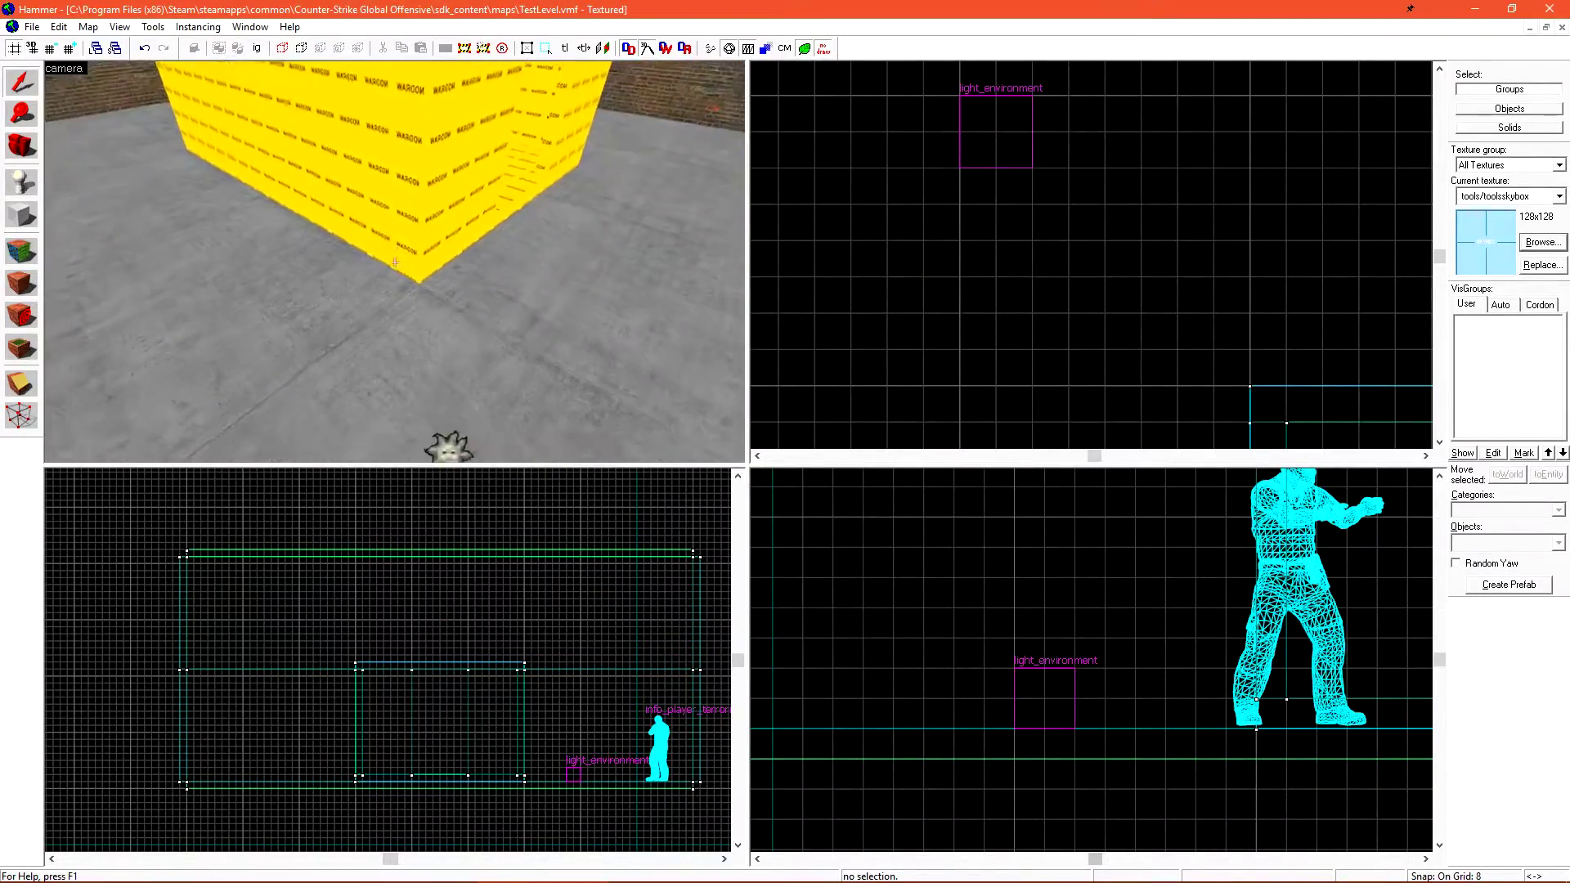
pyautogui.press('s')
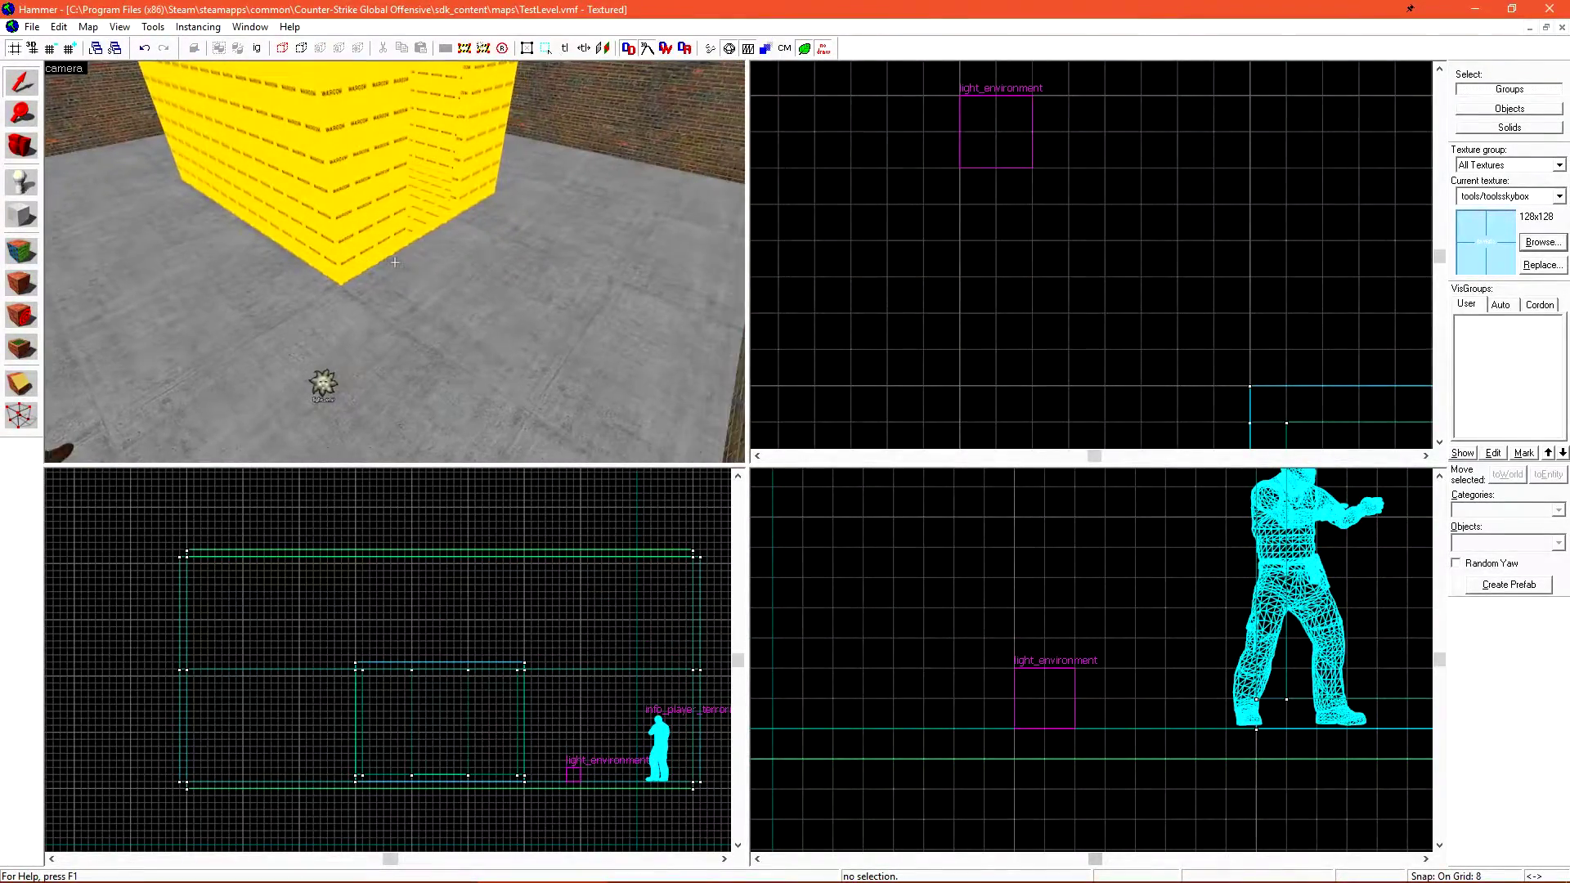
pyautogui.press('z')
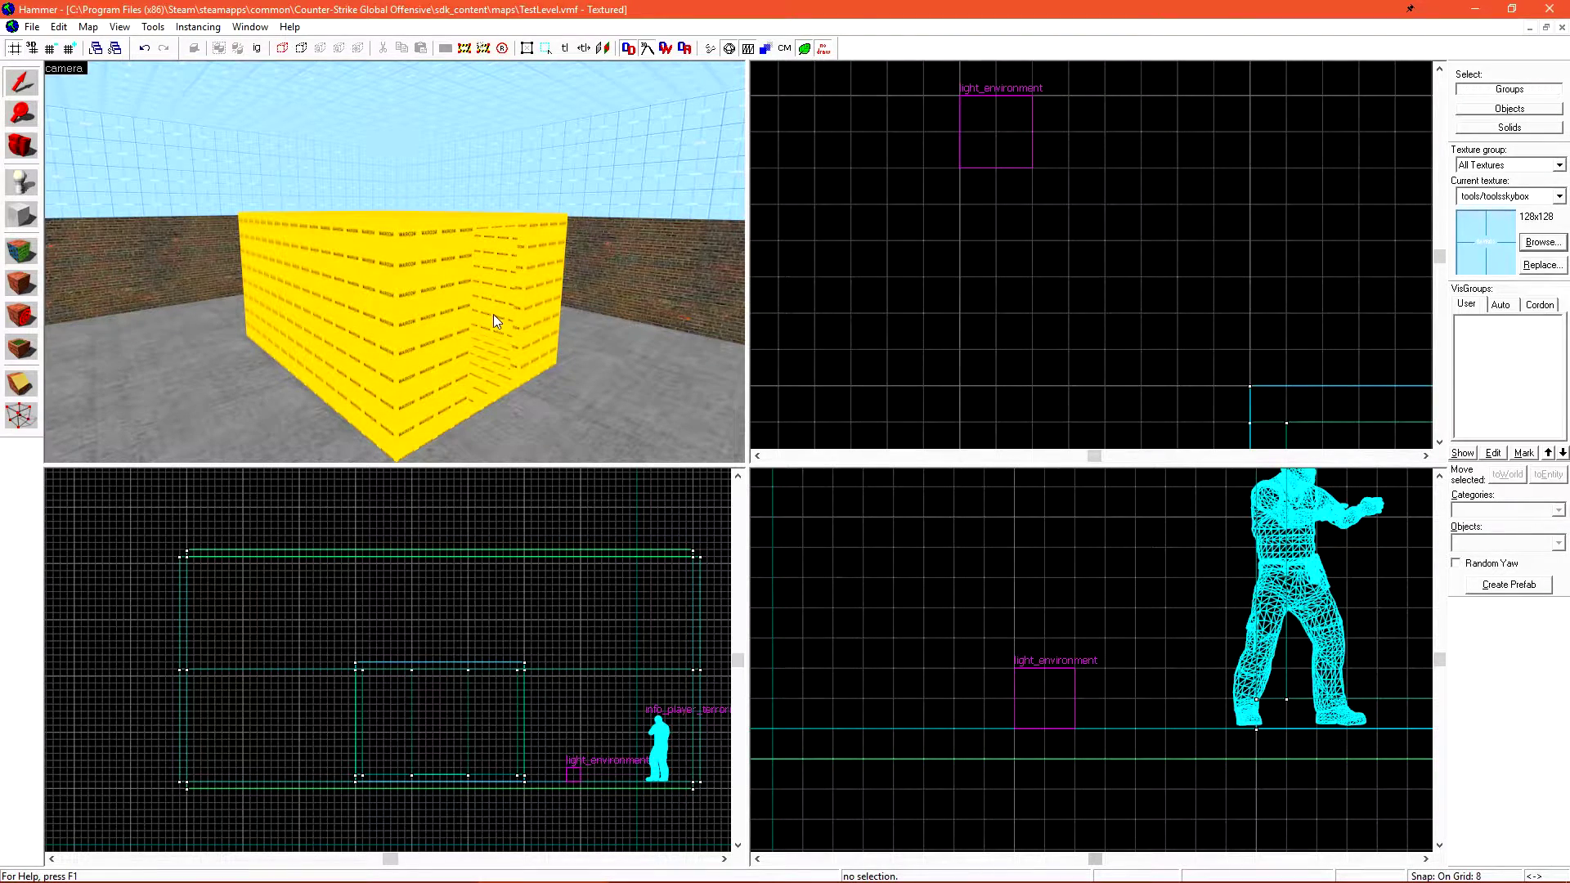
pyautogui.press('z')
pyautogui.press('z')
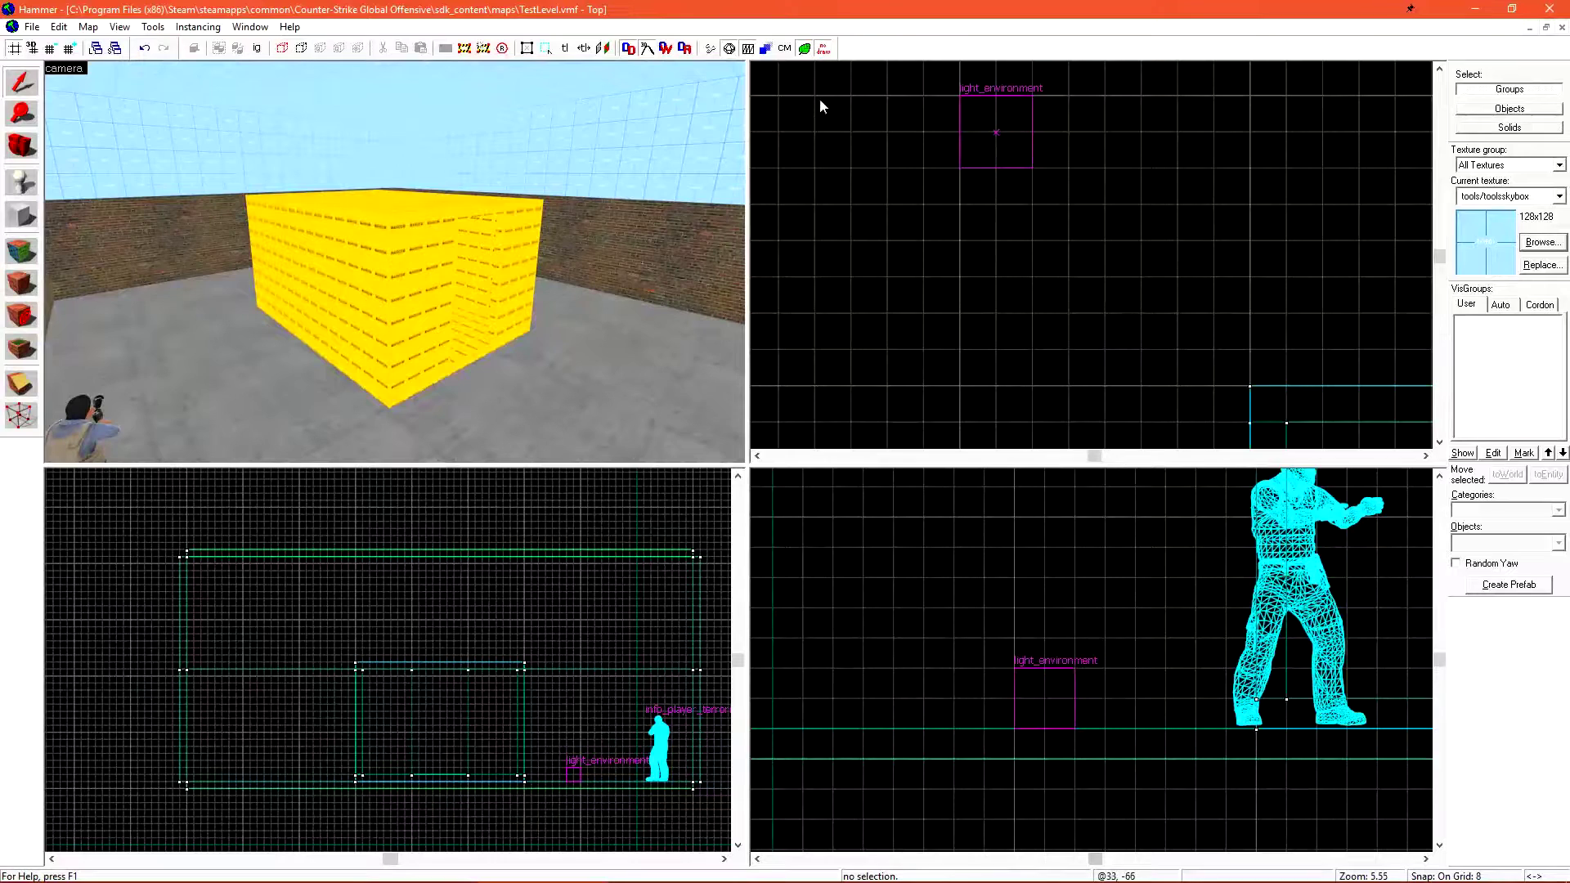
pyautogui.click(828, 53)
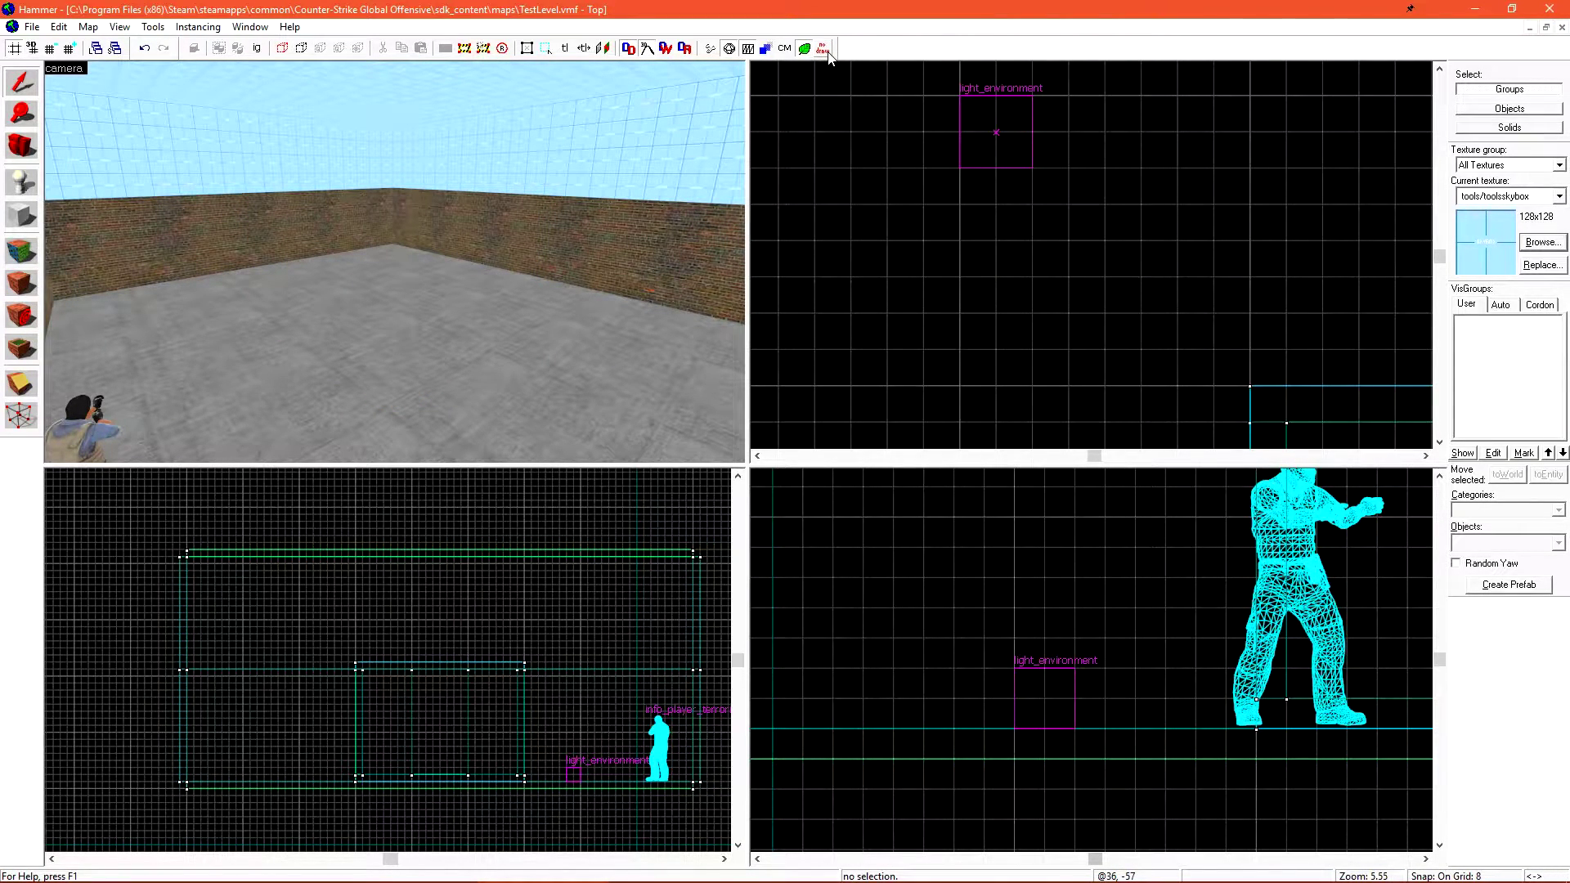
pyautogui.click(828, 53)
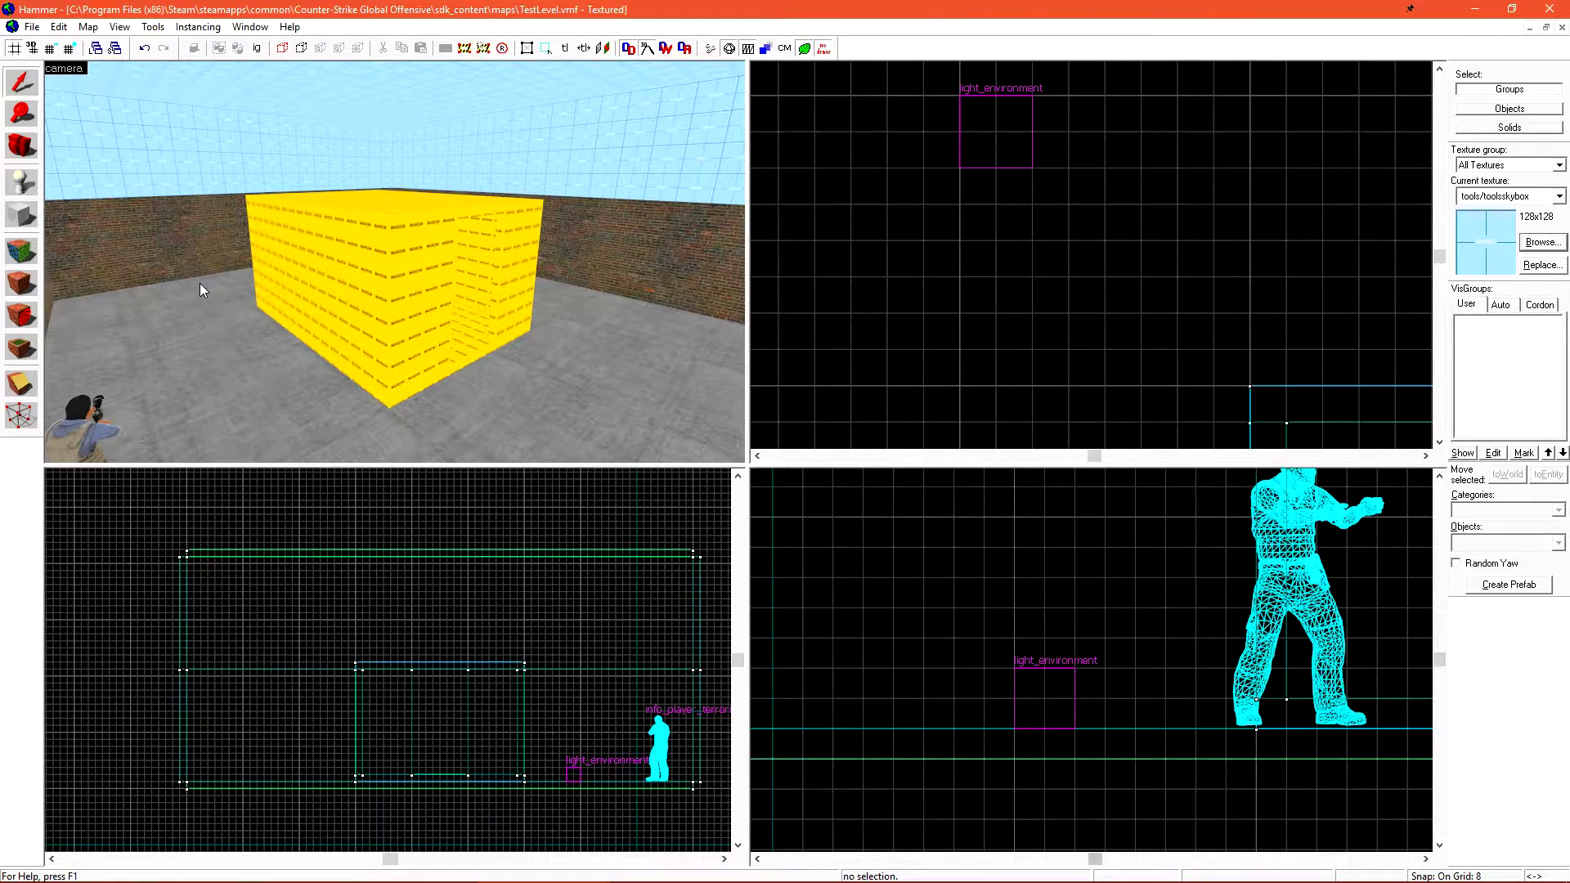
# In Face Edit mode, make concrete/cinderwall02_dirty the current texture.
pyautogui.click(33, 253)
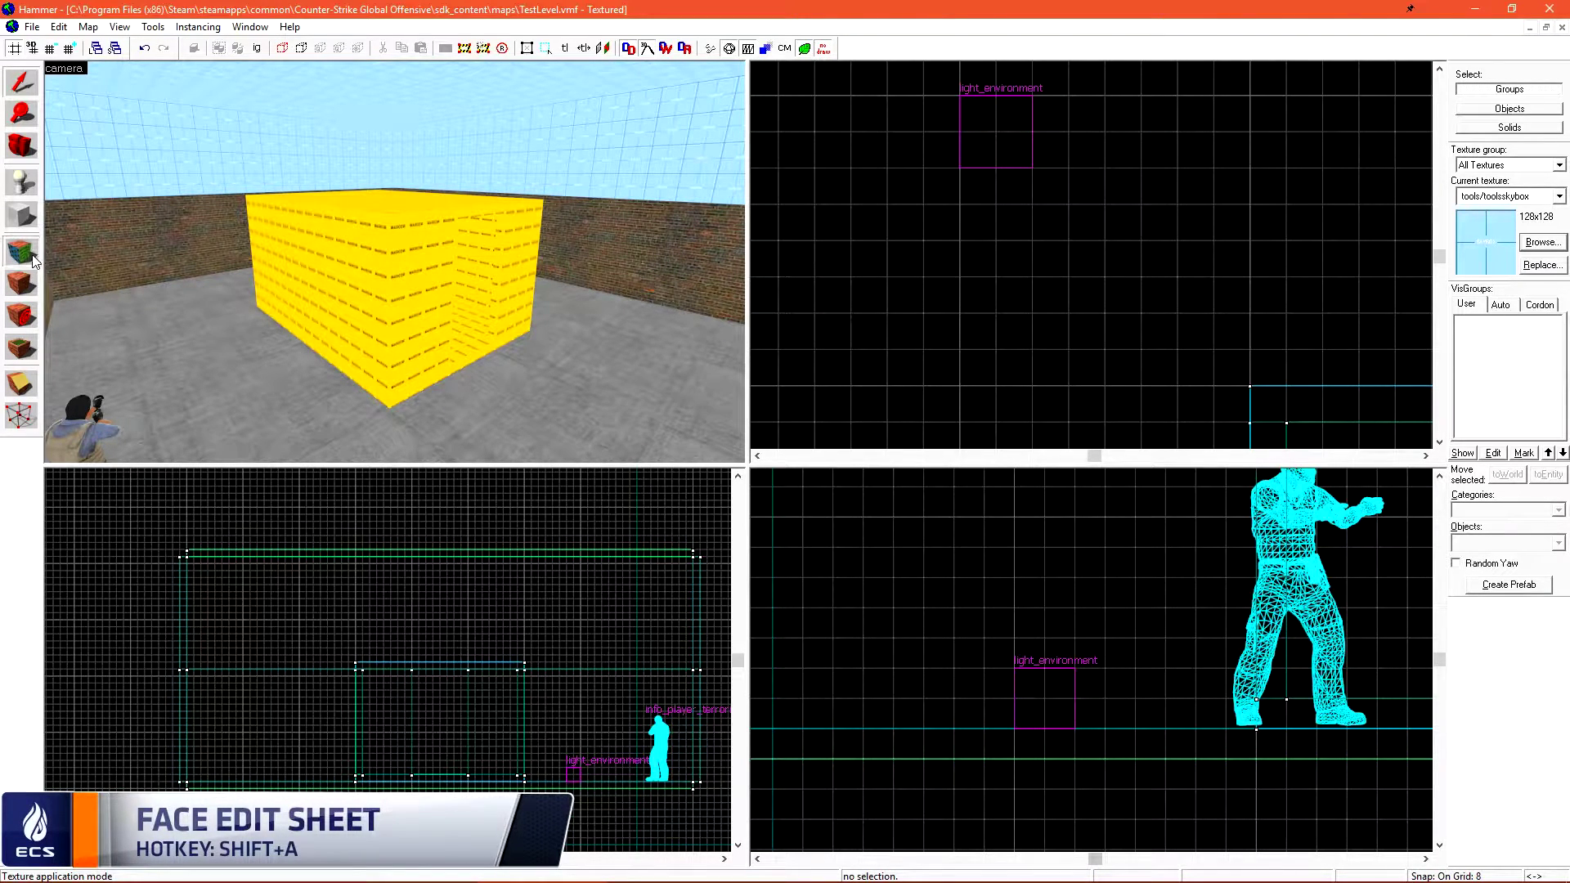
pyautogui.moveTo(728, 303); pyautogui.dragTo(932, 212)
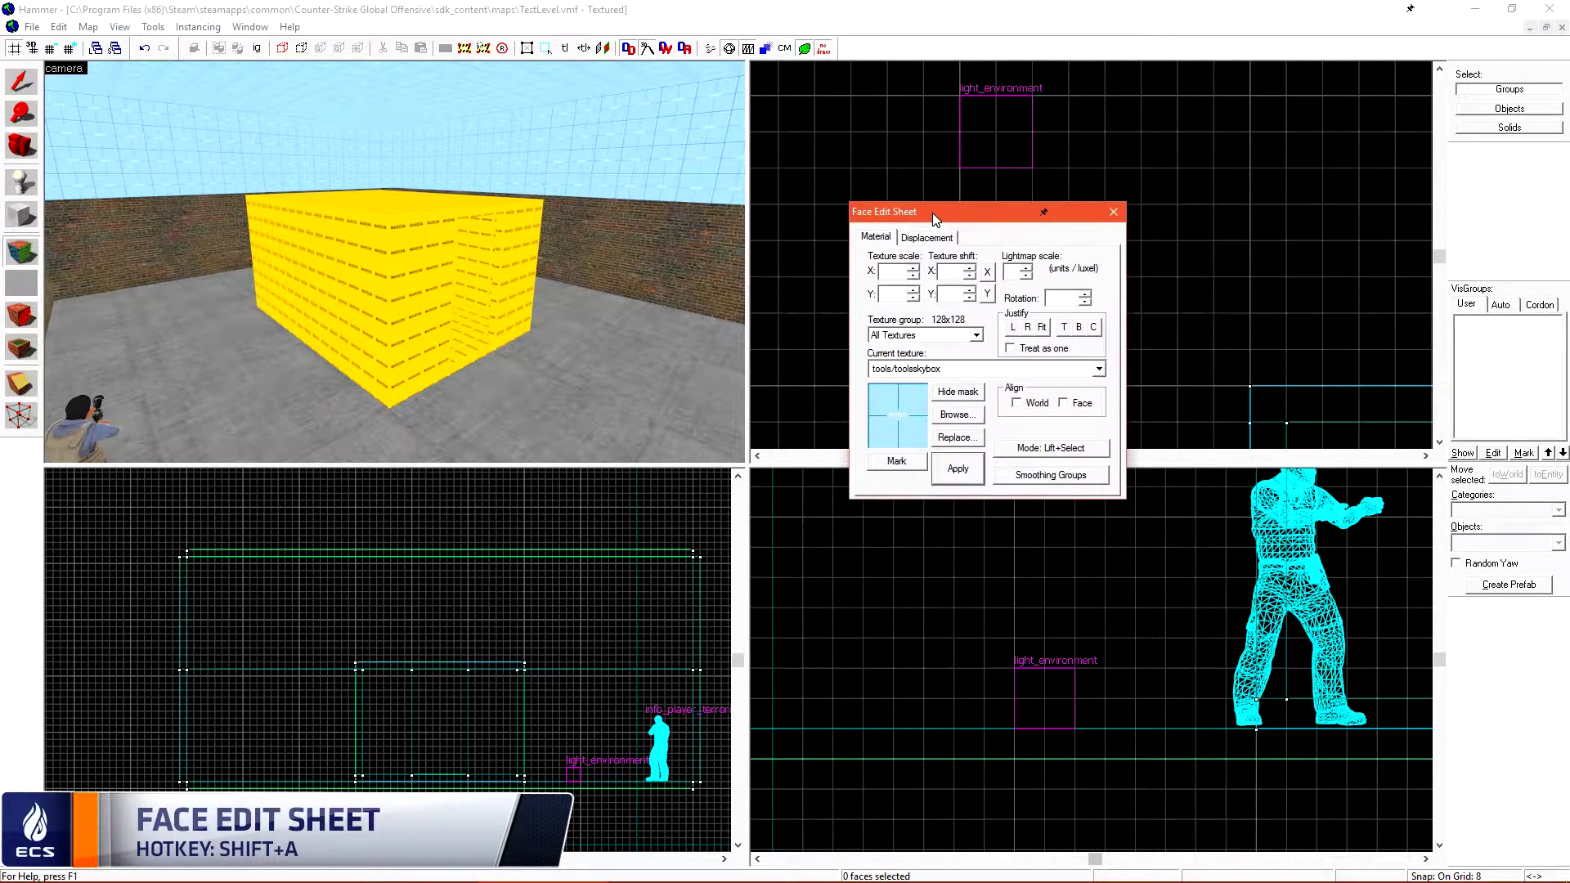
pyautogui.click(948, 415)
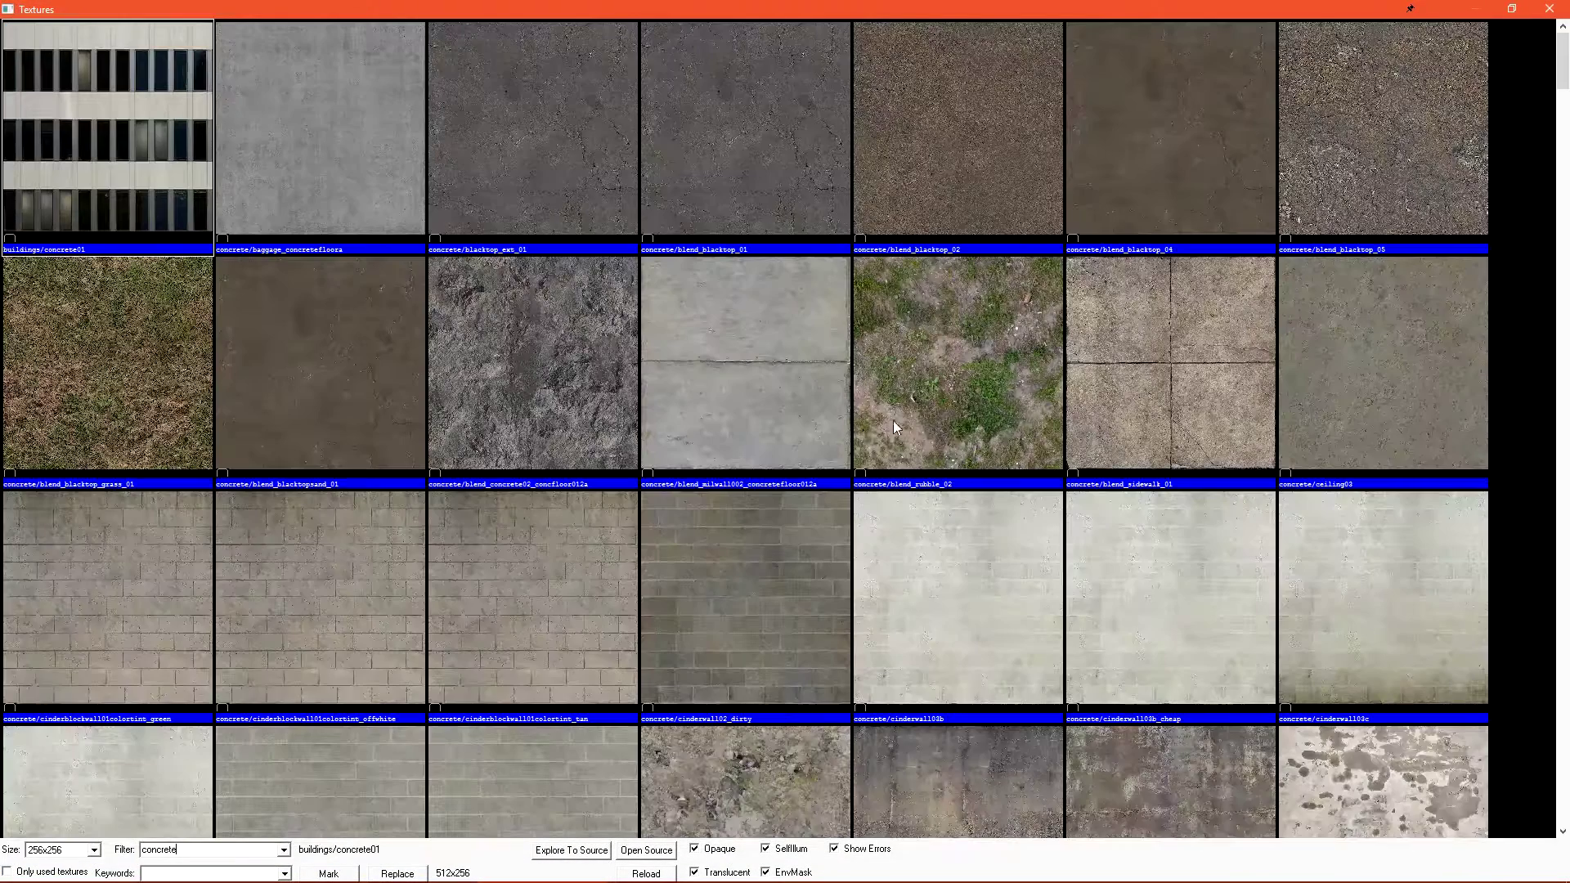
pyautogui.click(742, 448)
pyautogui.scroll(-2, 821, 491)
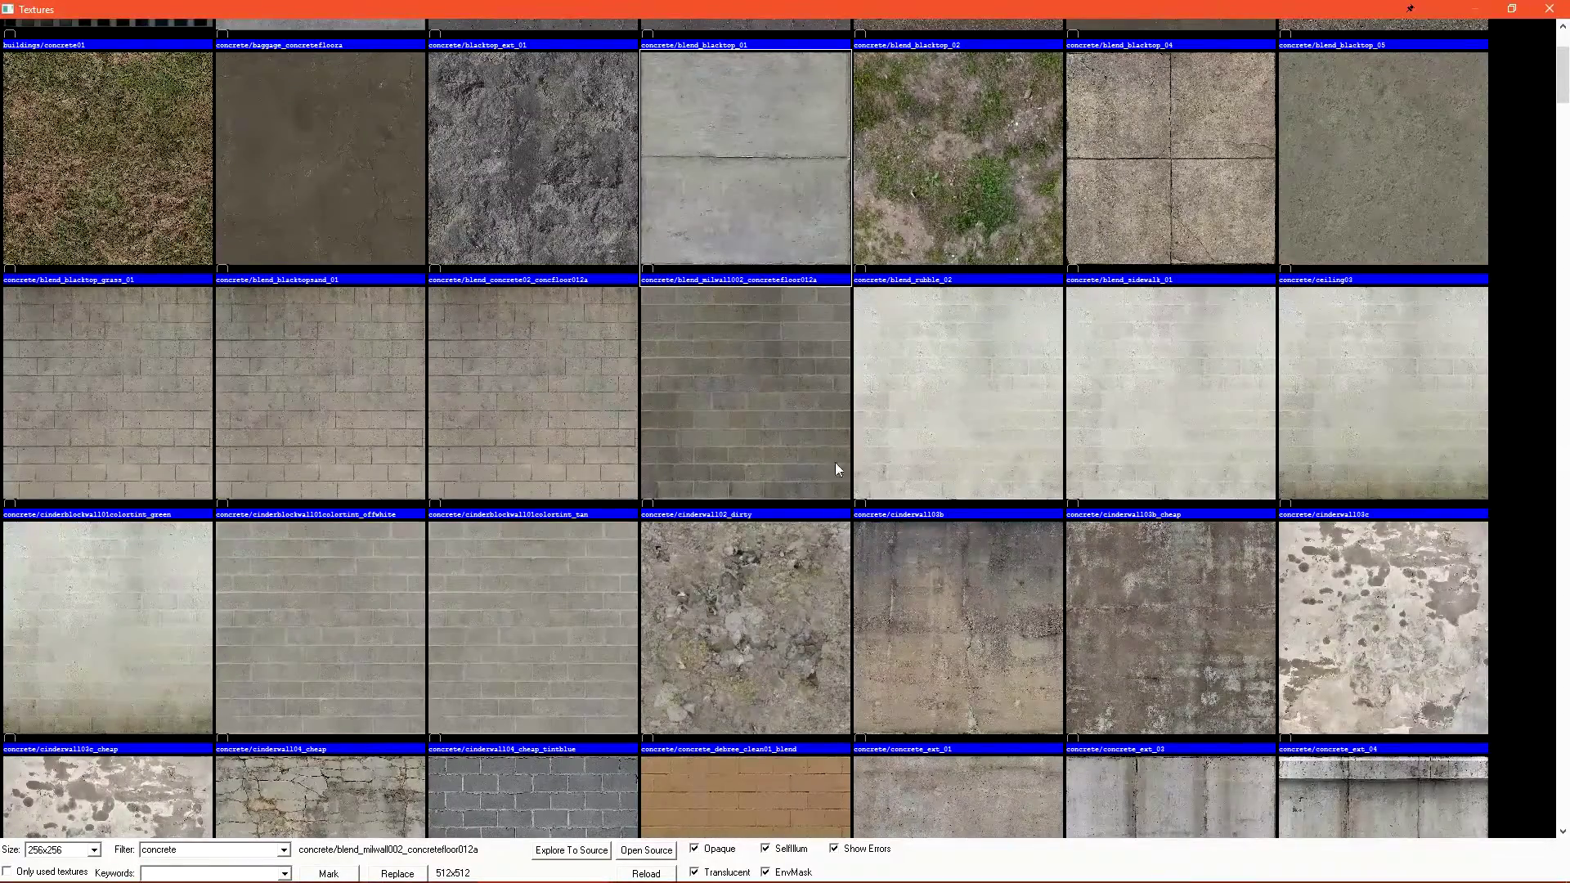
pyautogui.click(764, 414)
pyautogui.scroll(-2, 764, 421)
pyautogui.scroll(2, 784, 393)
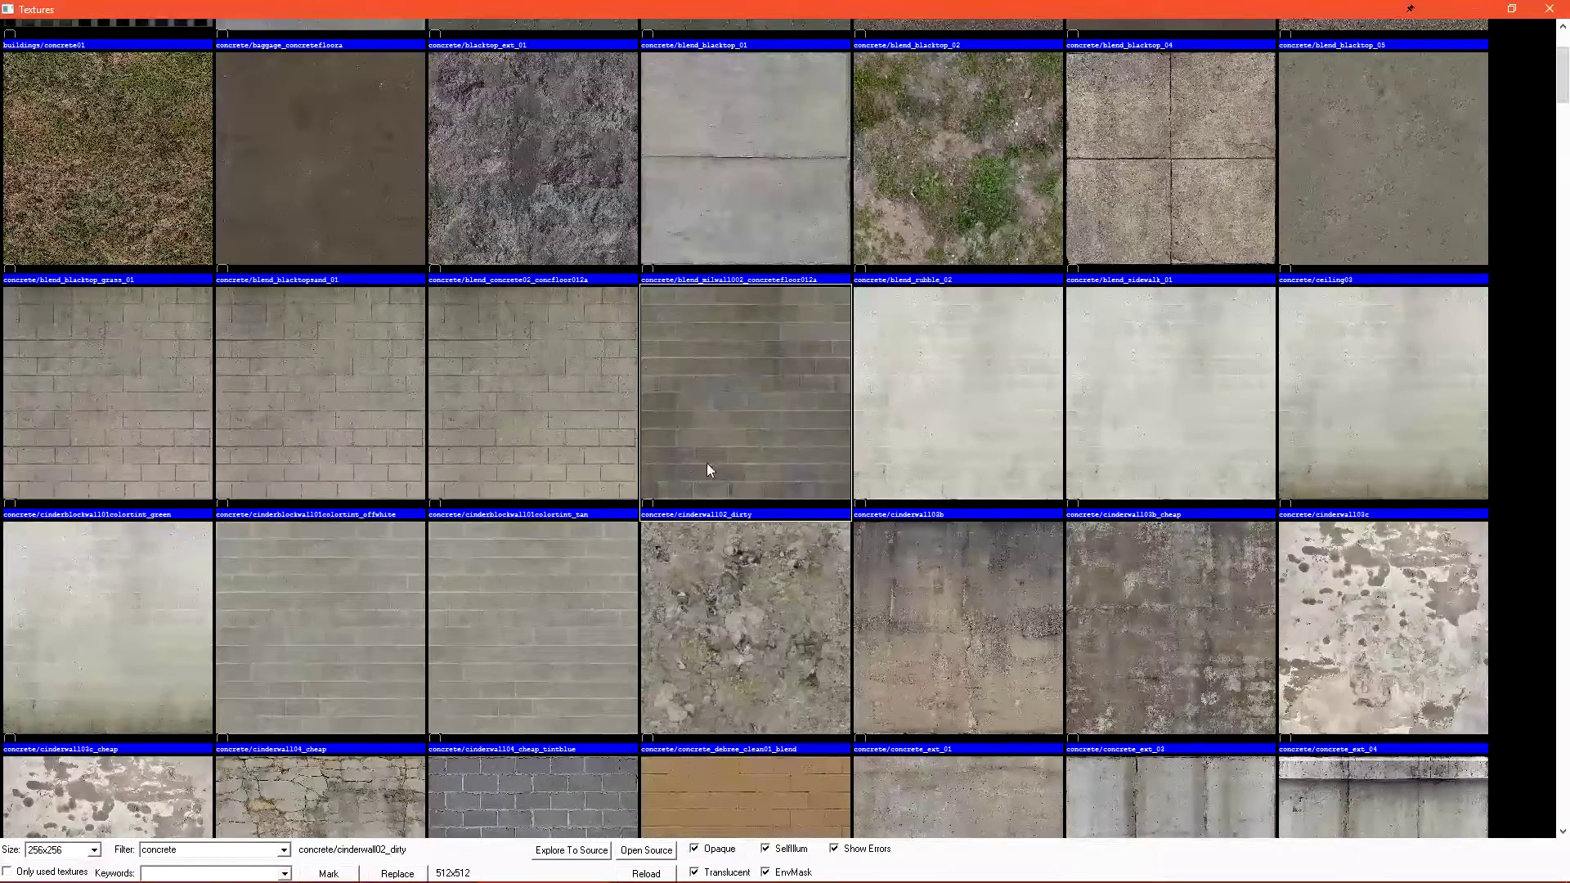
pyautogui.doubleClick(770, 429)
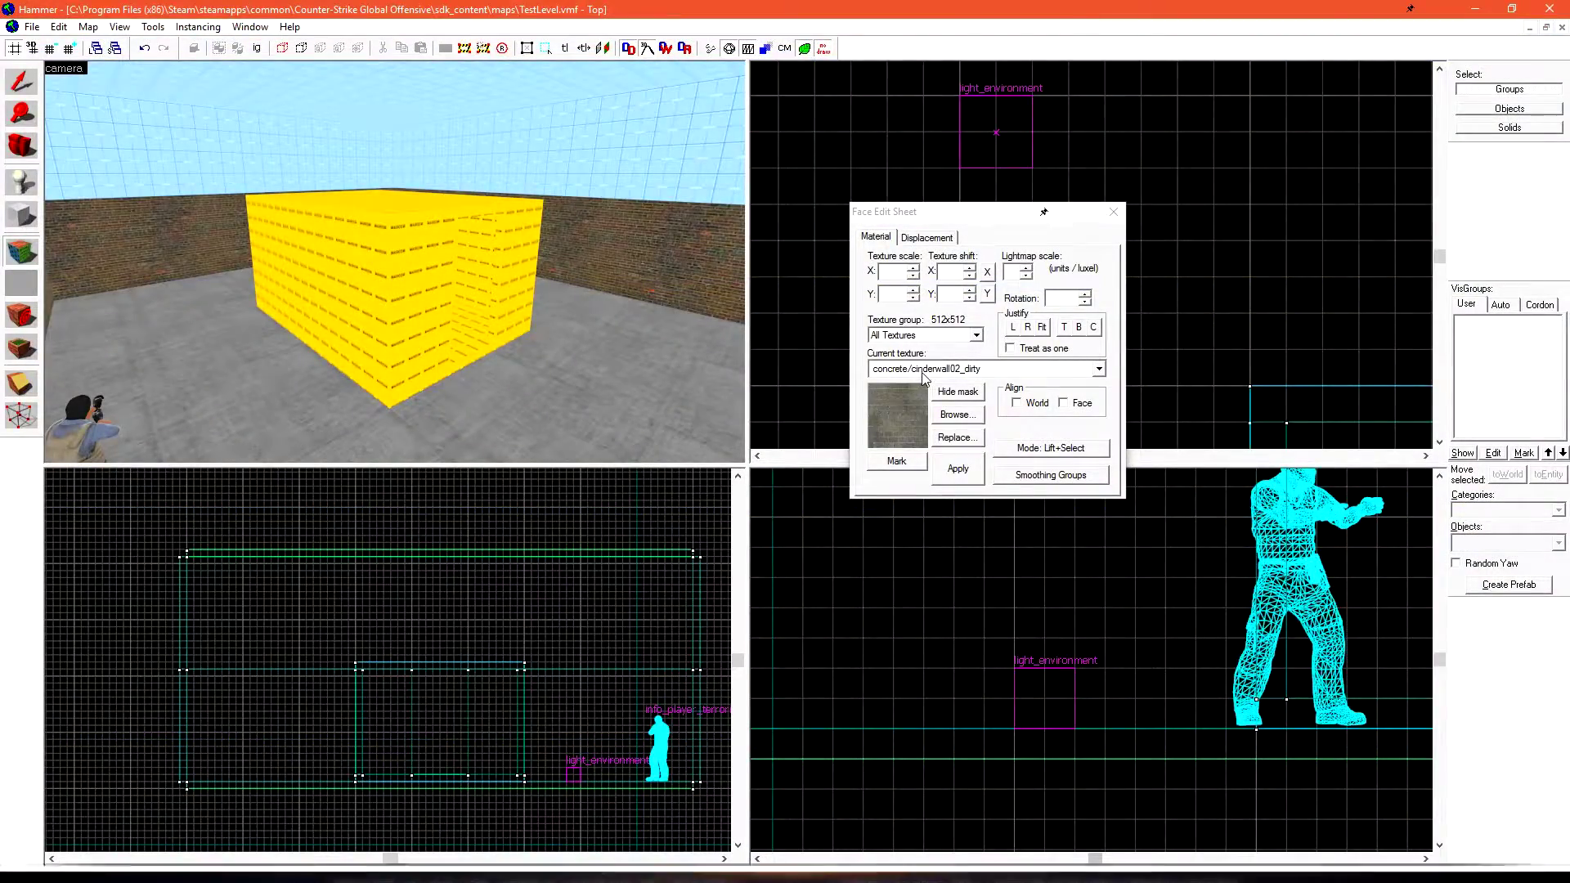
# Apply cinderwall02_dirty to the yellow block's bottom strips, then reopen the texture browser.
pyautogui.moveTo(507, 340); pyautogui.dragTo(316, 294)
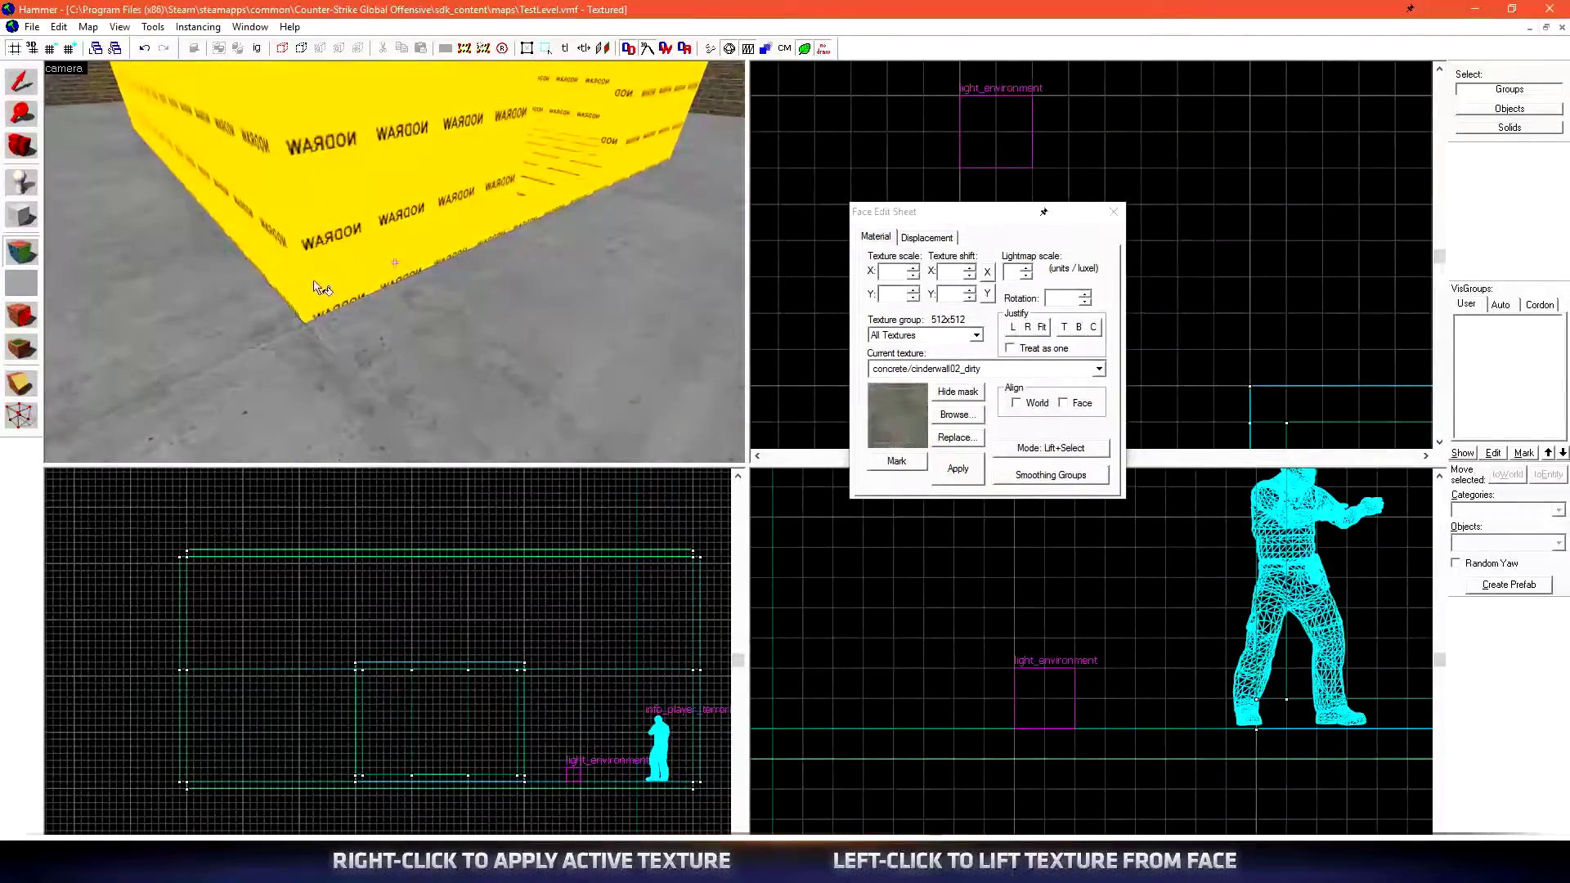
pyautogui.press('z')
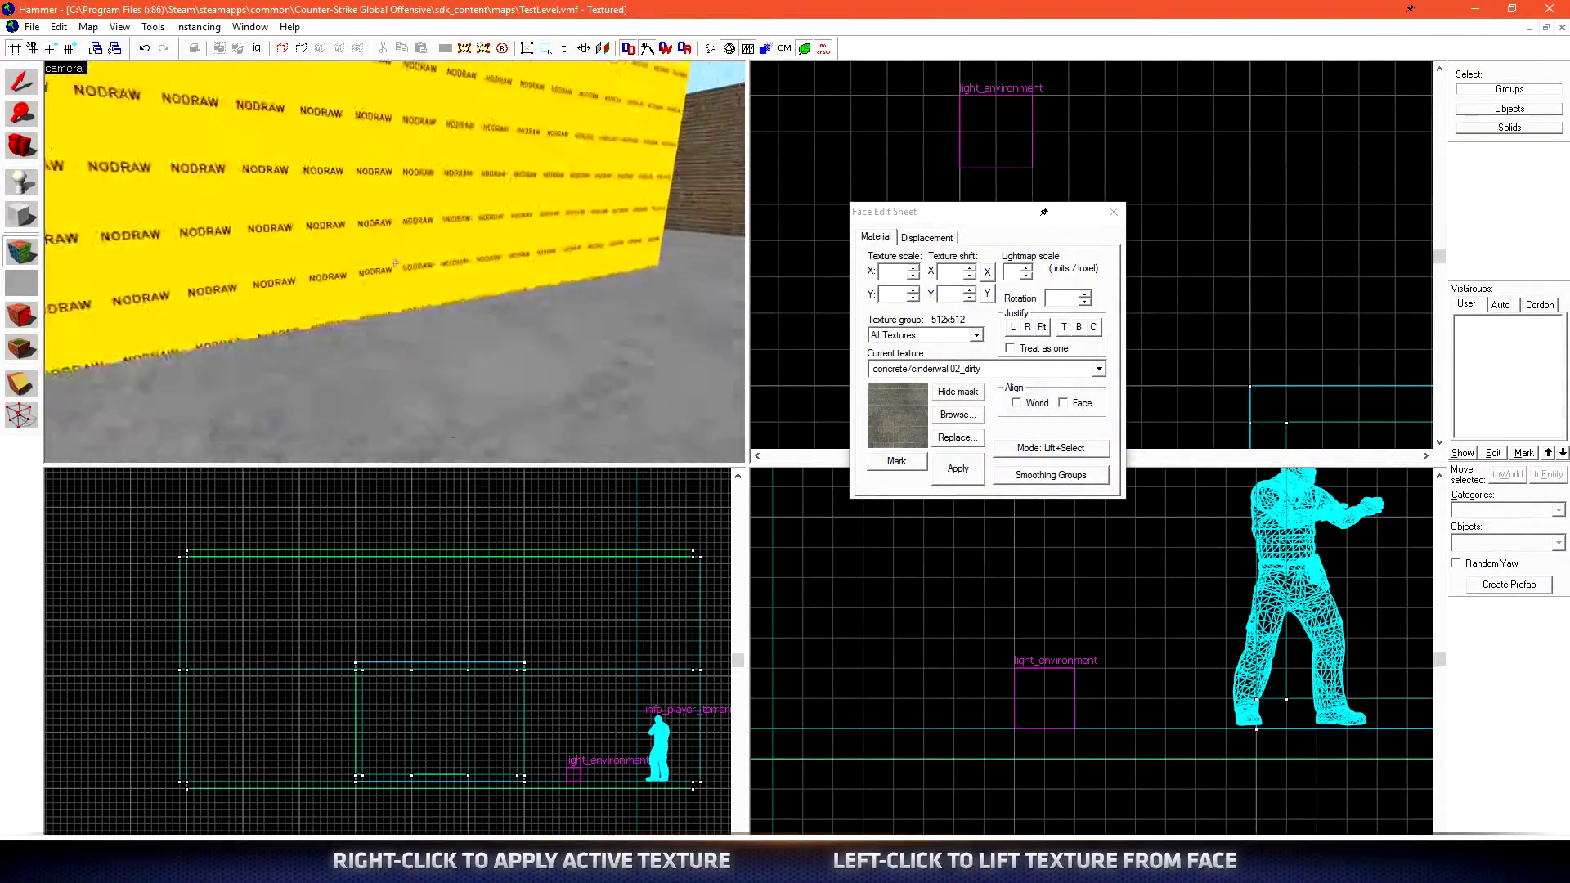
pyautogui.press('z')
pyautogui.rightClick(266, 307)
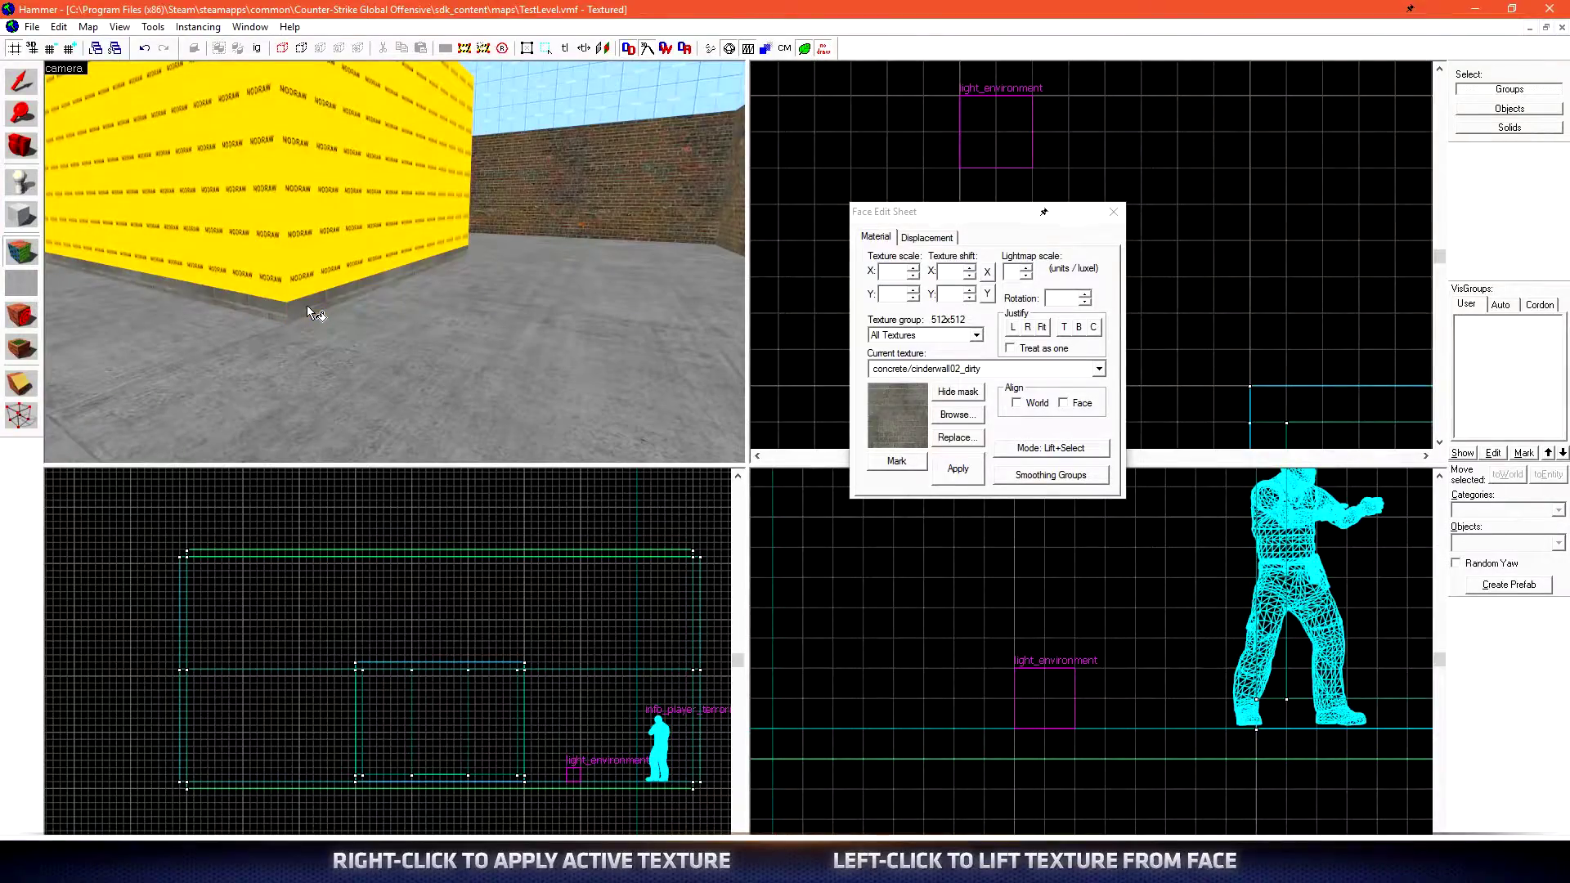
pyautogui.press('z')
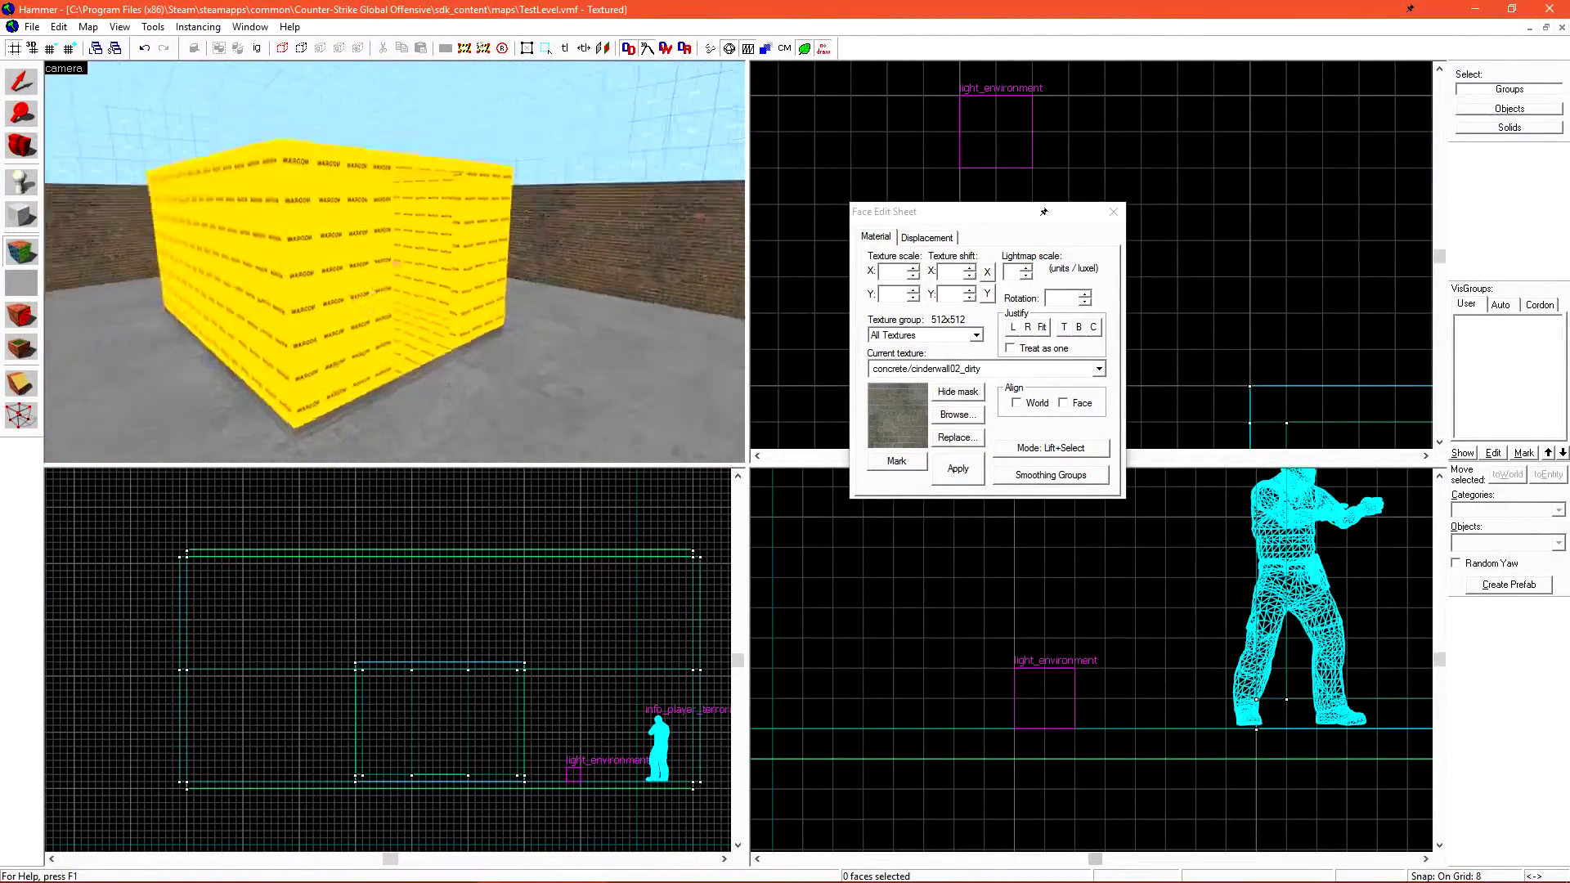
pyautogui.press('z')
pyautogui.click(963, 415)
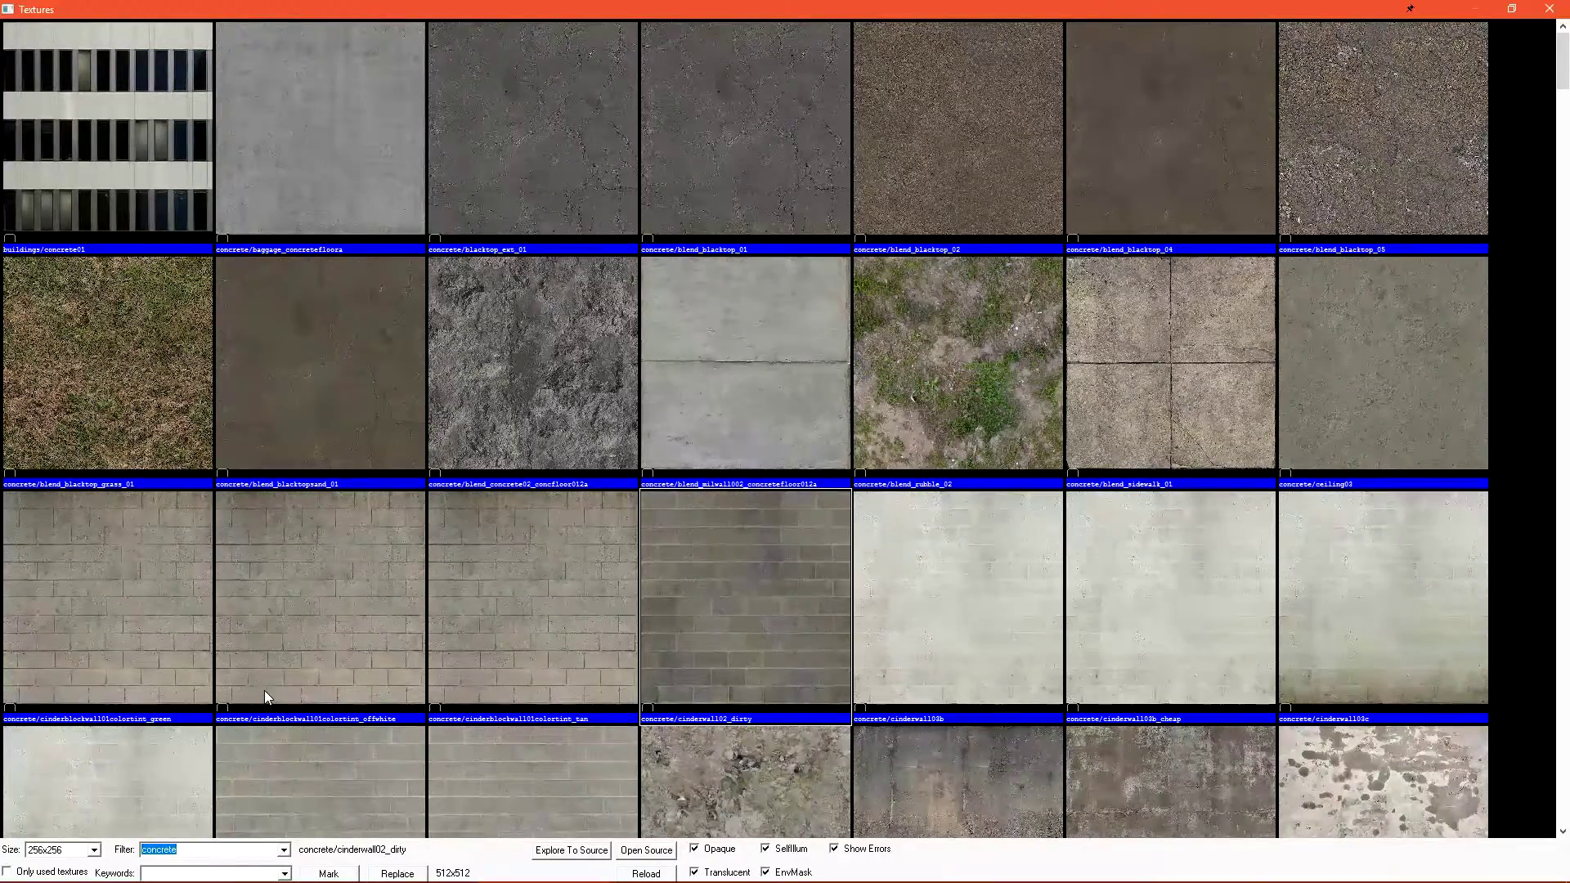
# Find the wood texture cs_italy/pwood1 and apply it to the block's top.
pyautogui.write('wood')
pyautogui.doubleClick(562, 165)
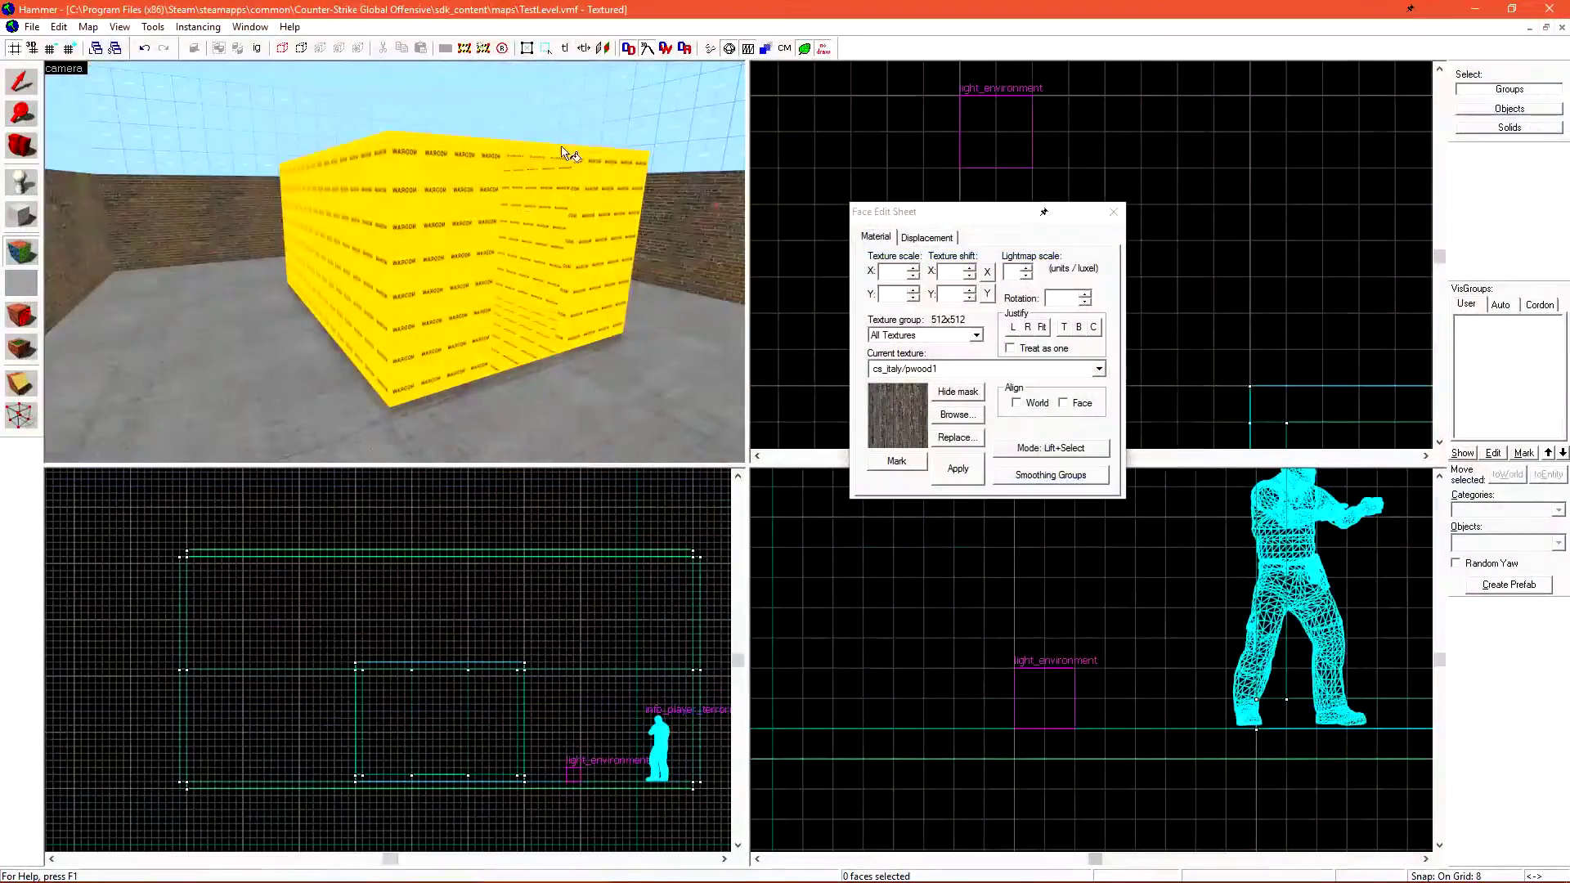
pyautogui.rightClick(395, 108)
pyautogui.scroll(-3, 395, 108)
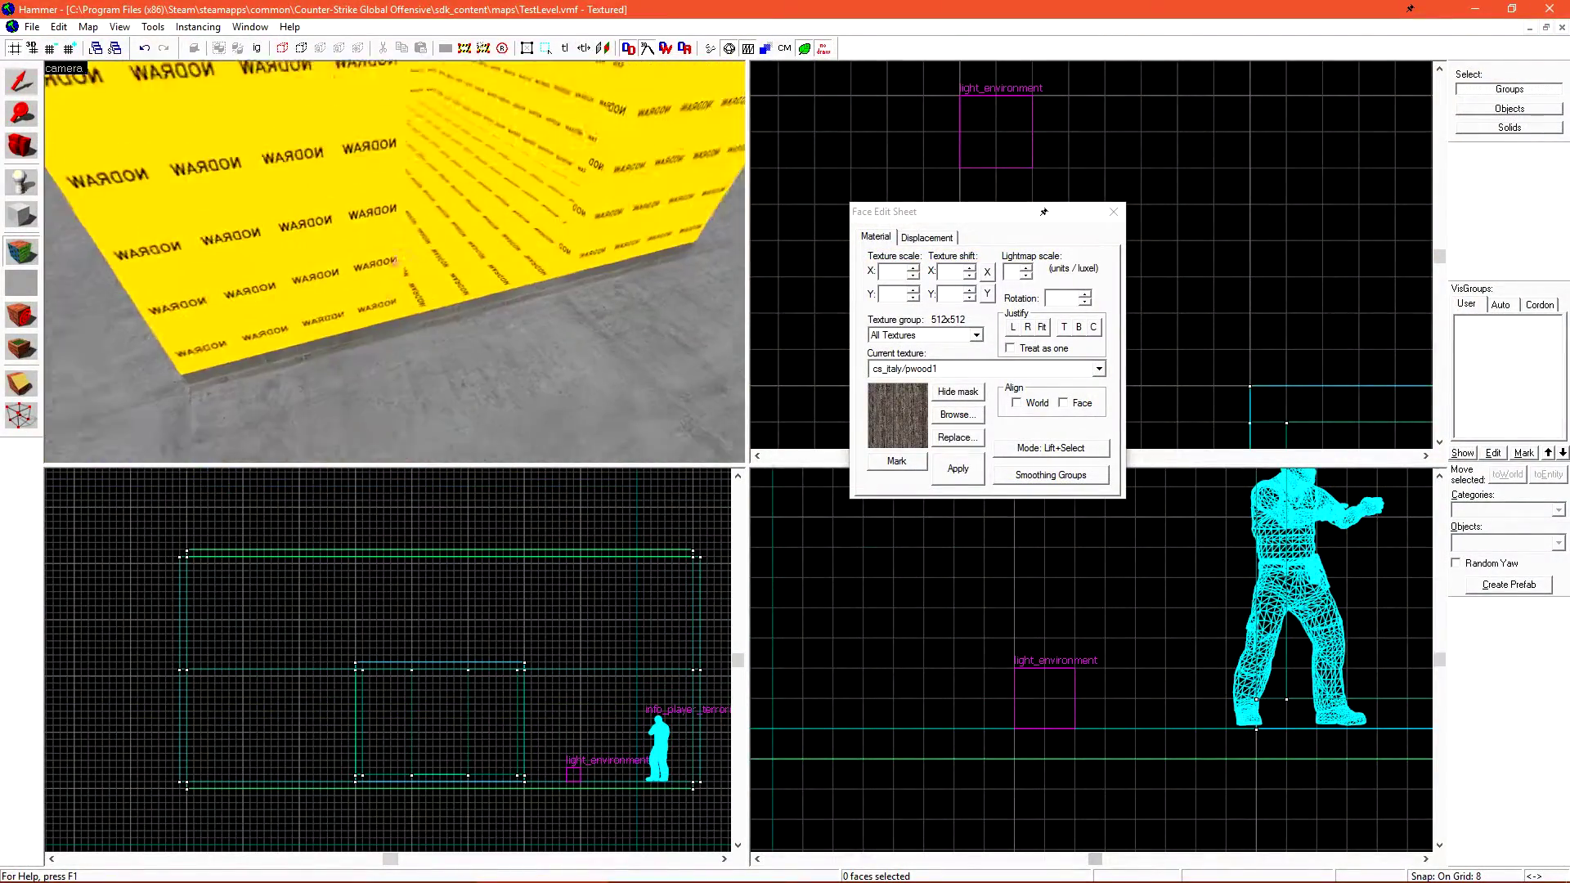
pyautogui.scroll(-3, 395, 108)
pyautogui.scroll(-2, 396, 115)
pyautogui.click(482, 214)
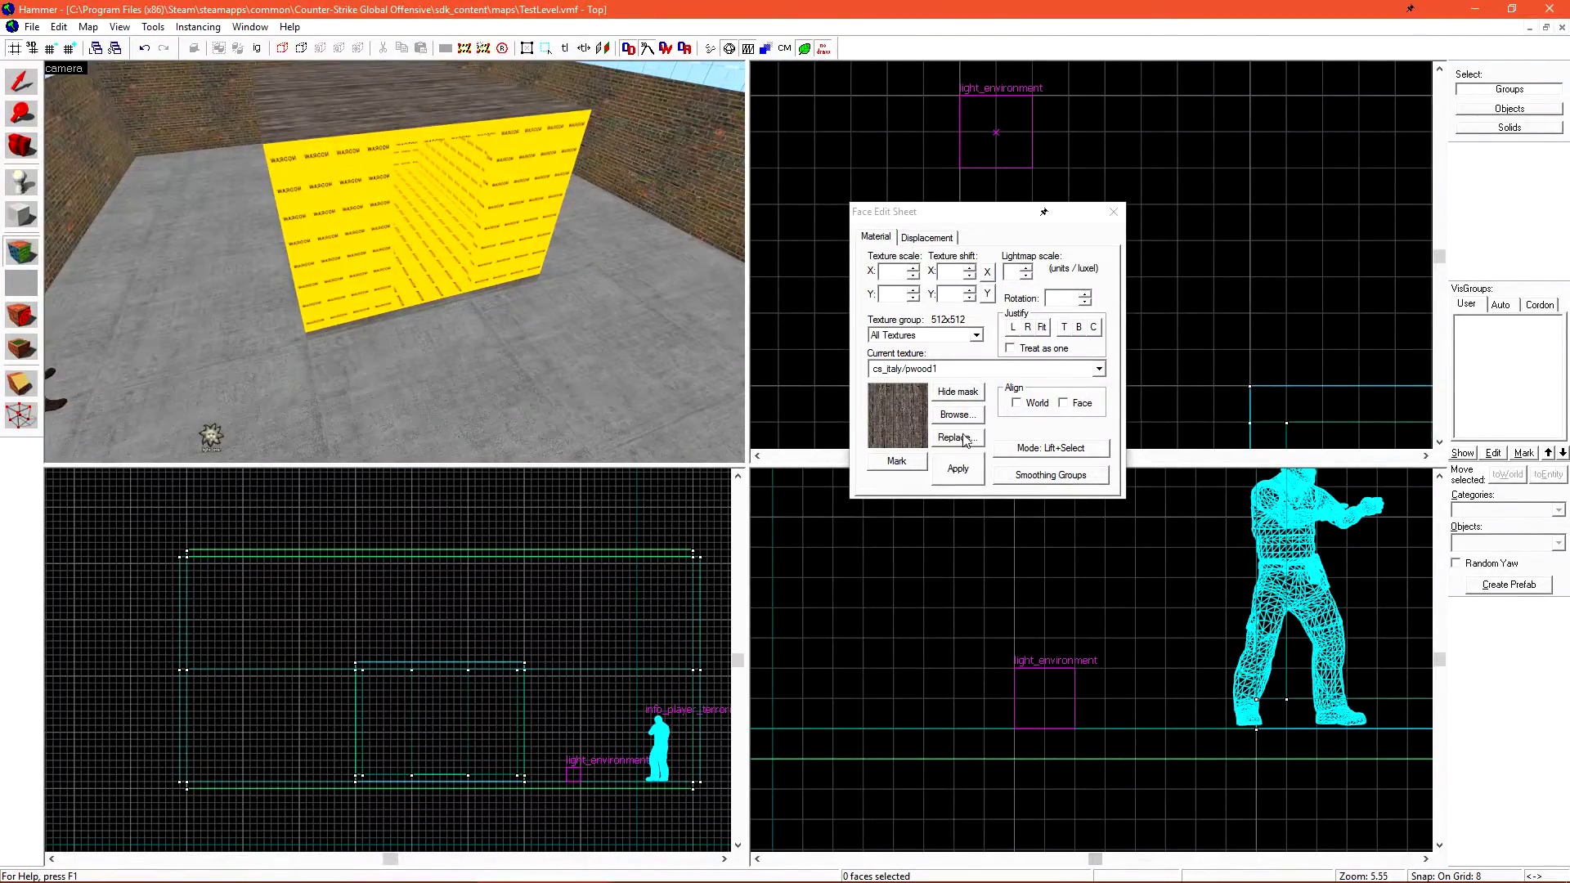
# Make brick/hr_brick/brick_b the current texture and fly the camera around the brick hut.
pyautogui.click(957, 415)
pyautogui.scroll(-3, 1381, 384)
pyautogui.scroll(-5, 1160, 392)
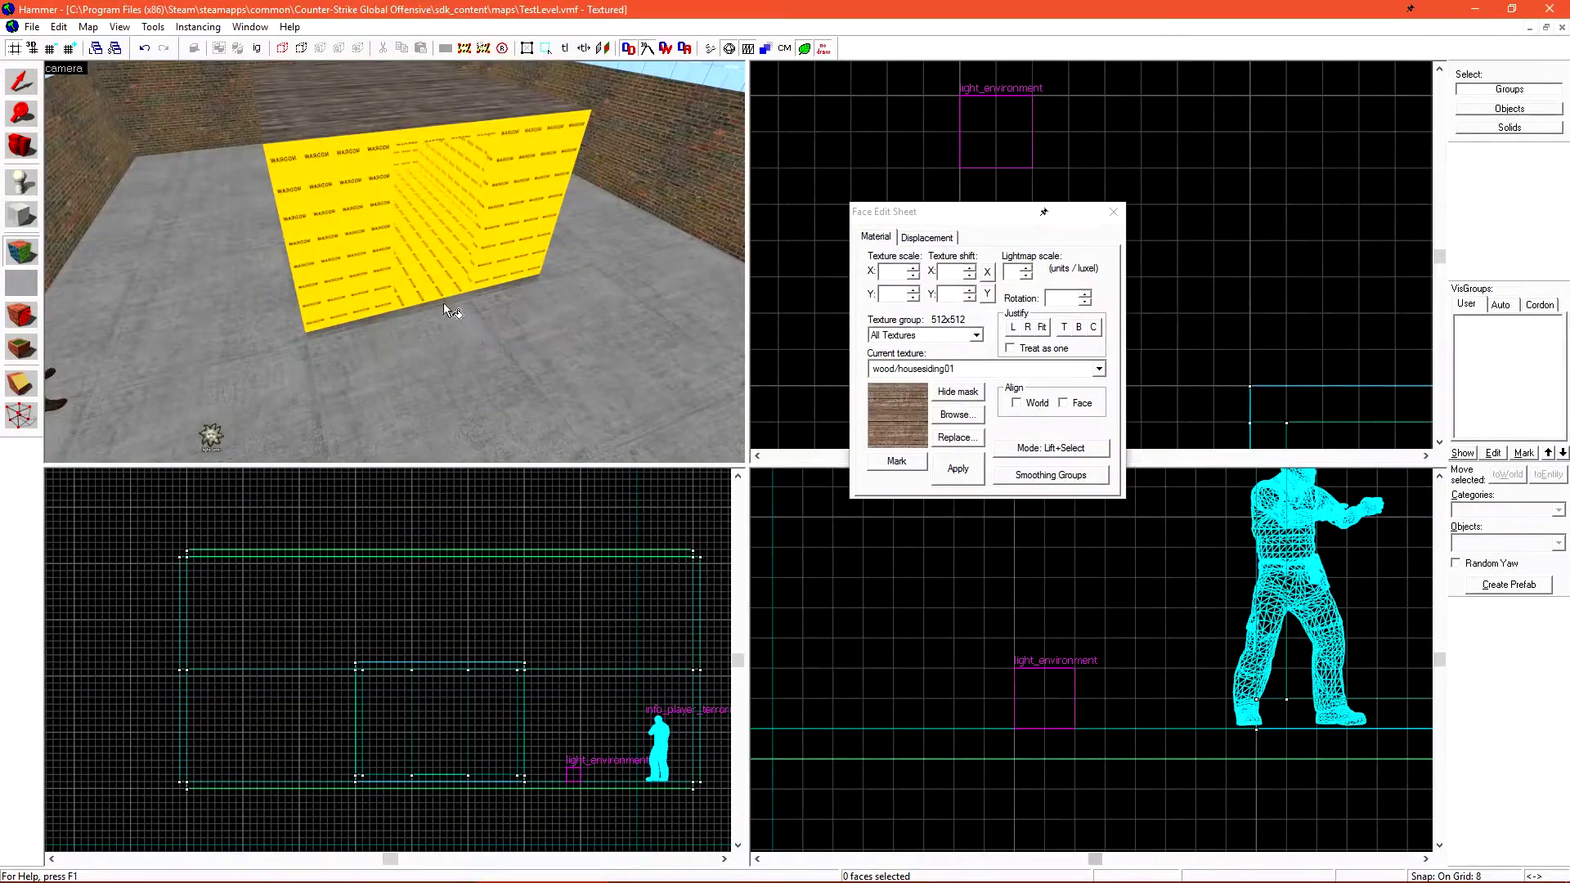
pyautogui.click(956, 415)
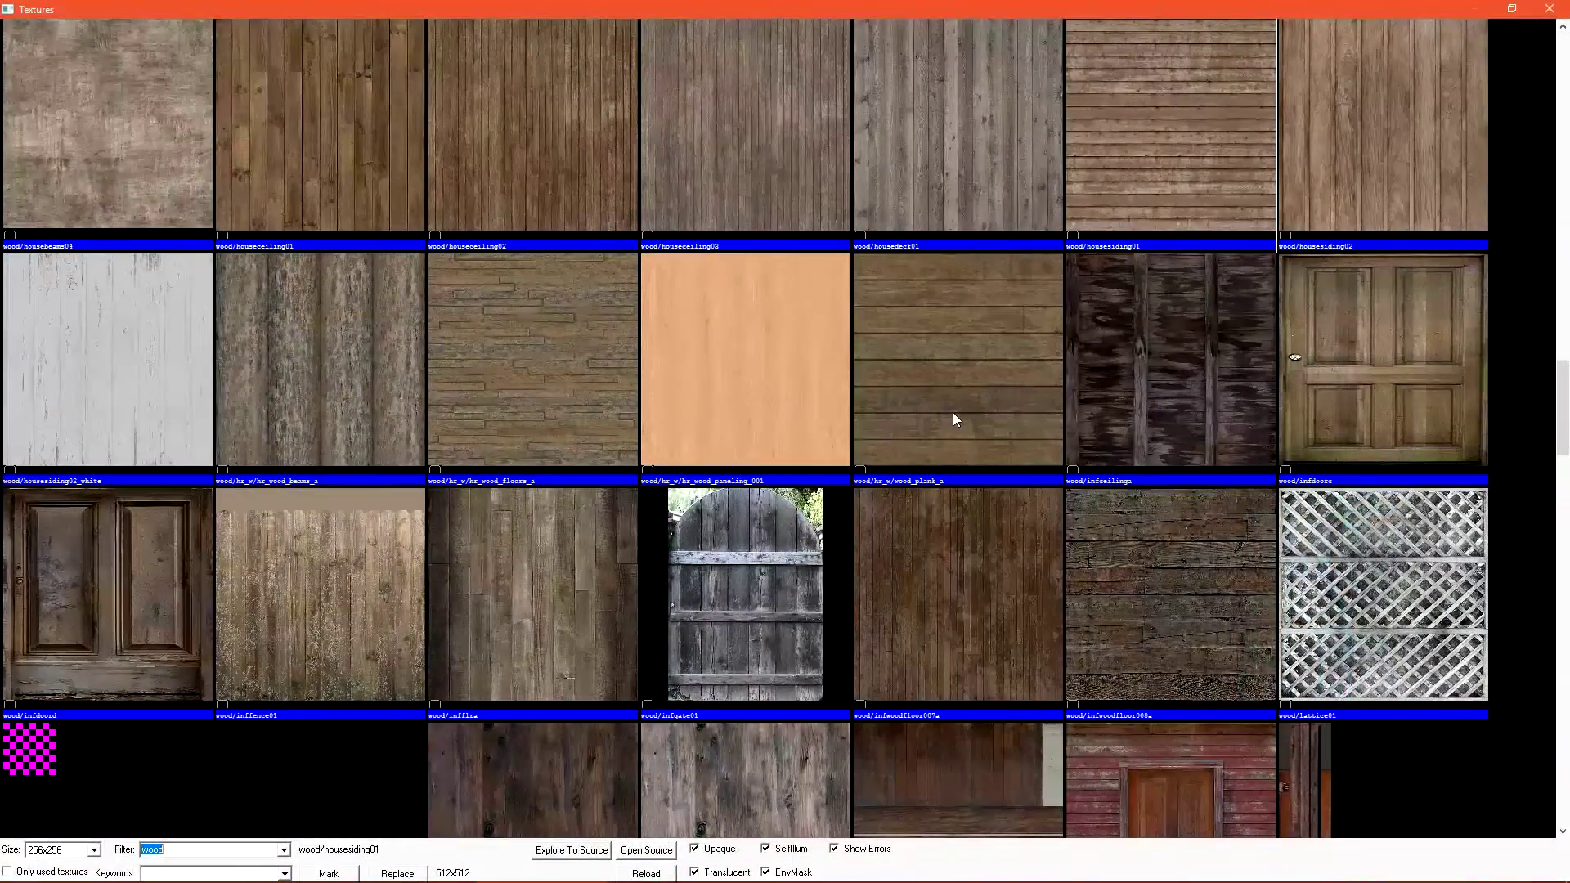
pyautogui.write('bl')
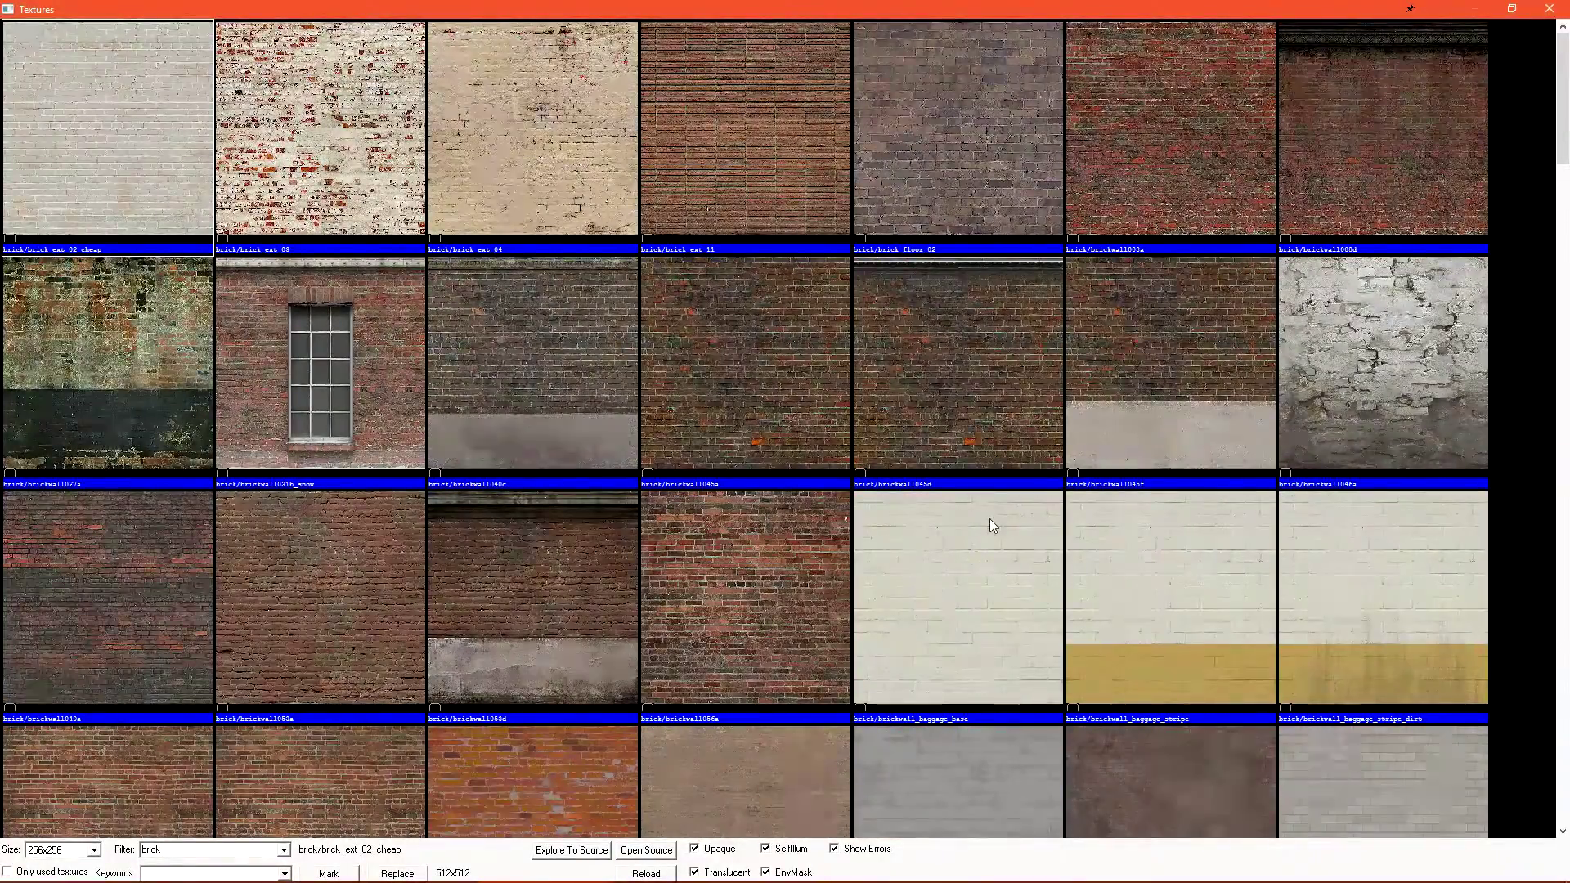
pyautogui.click(981, 580)
pyautogui.scroll(-2, 975, 644)
pyautogui.scroll(-5, 973, 639)
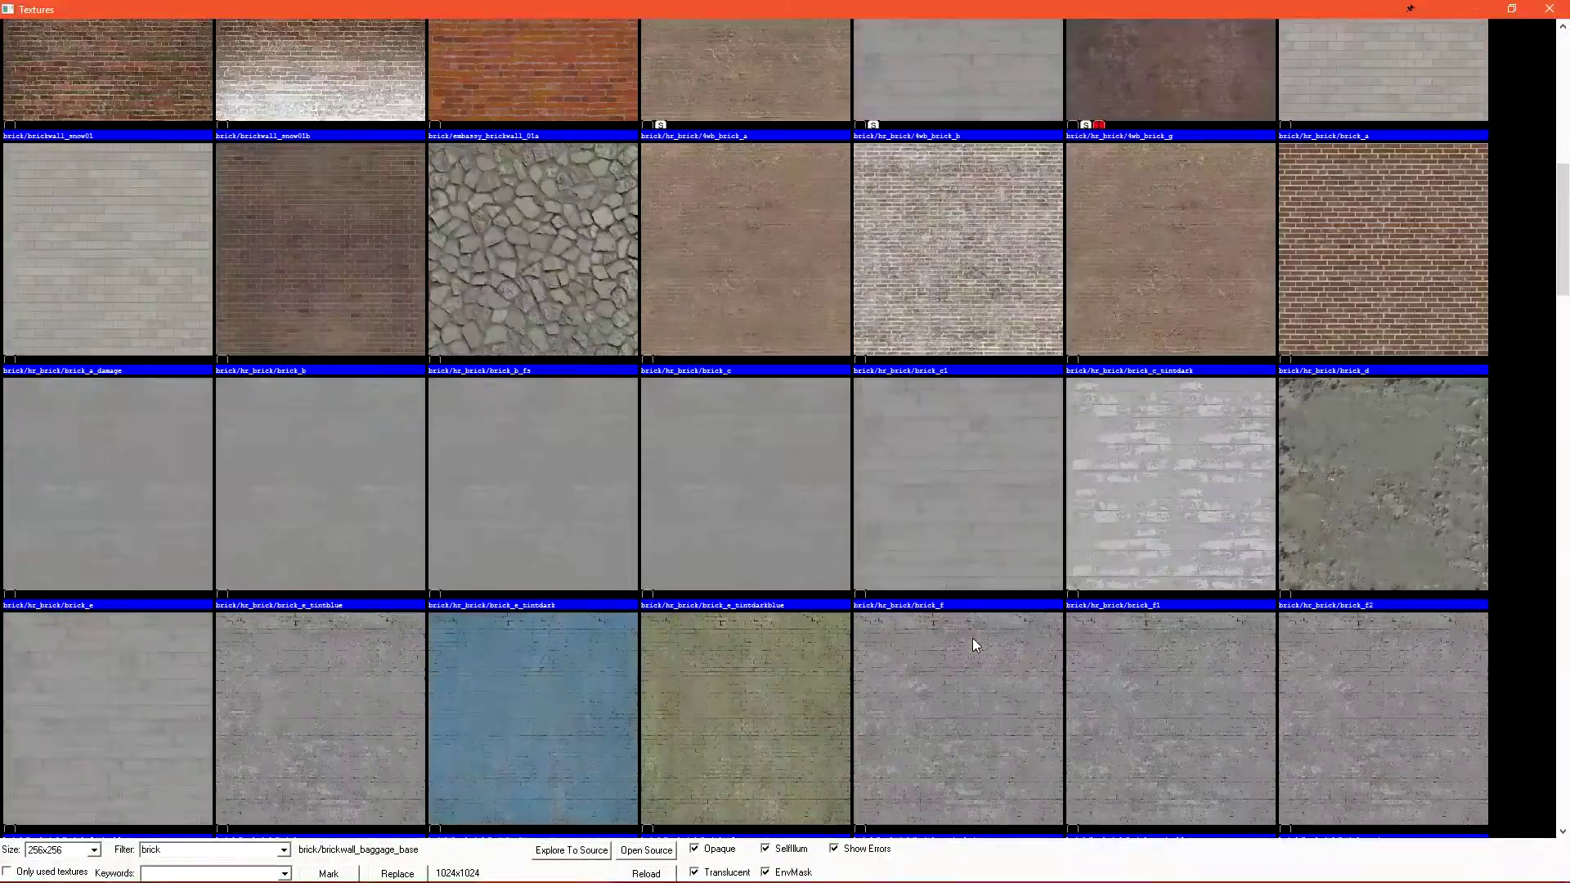
pyautogui.doubleClick(323, 237)
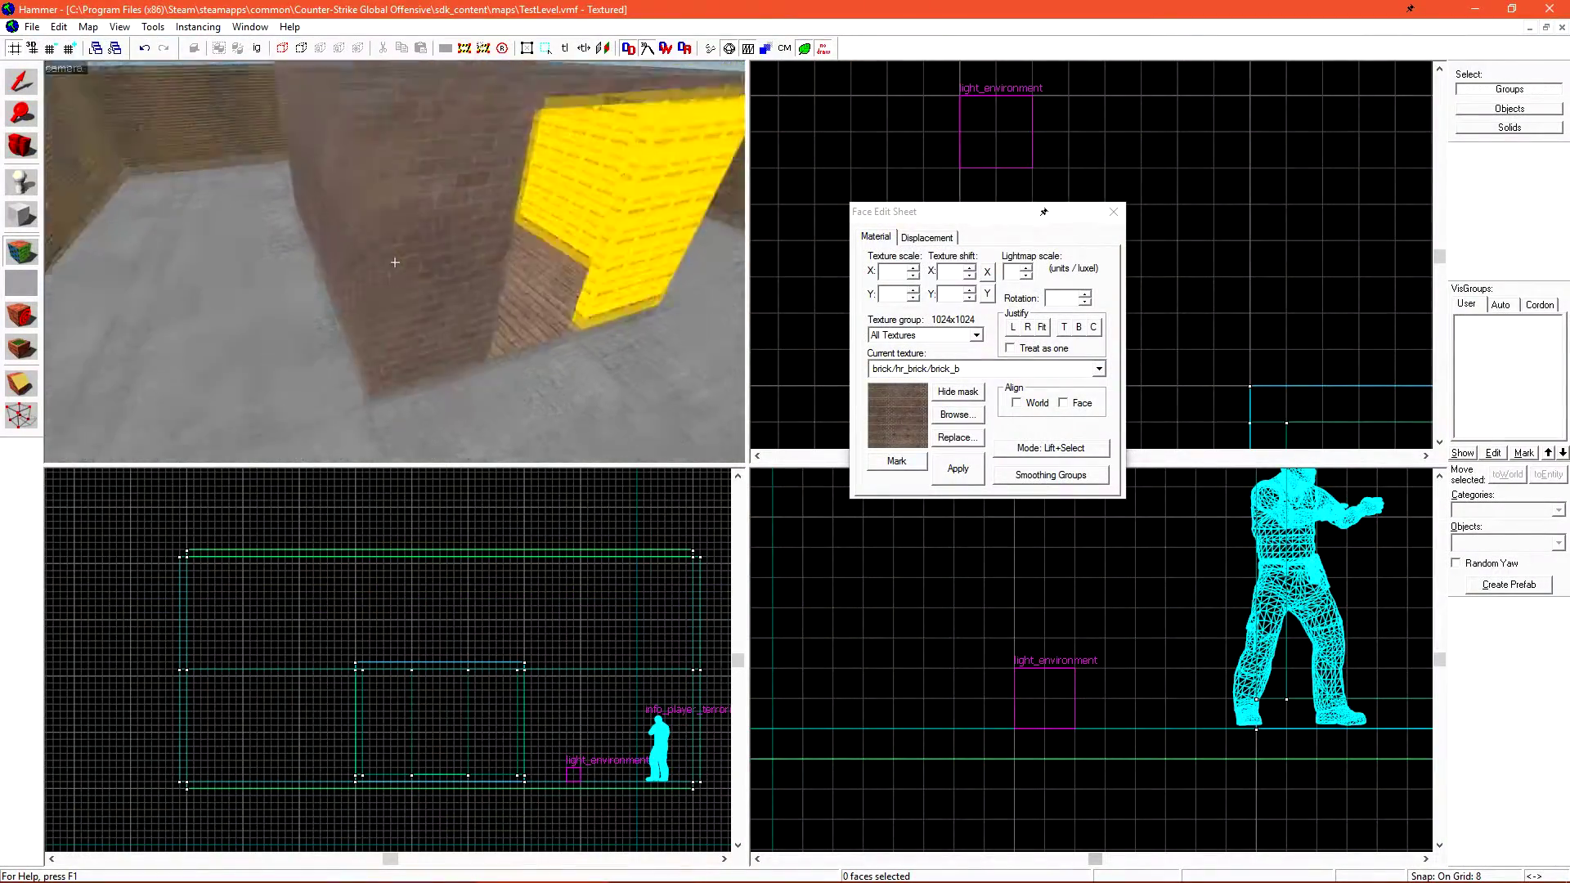
pyautogui.press('s')
pyautogui.press('z')
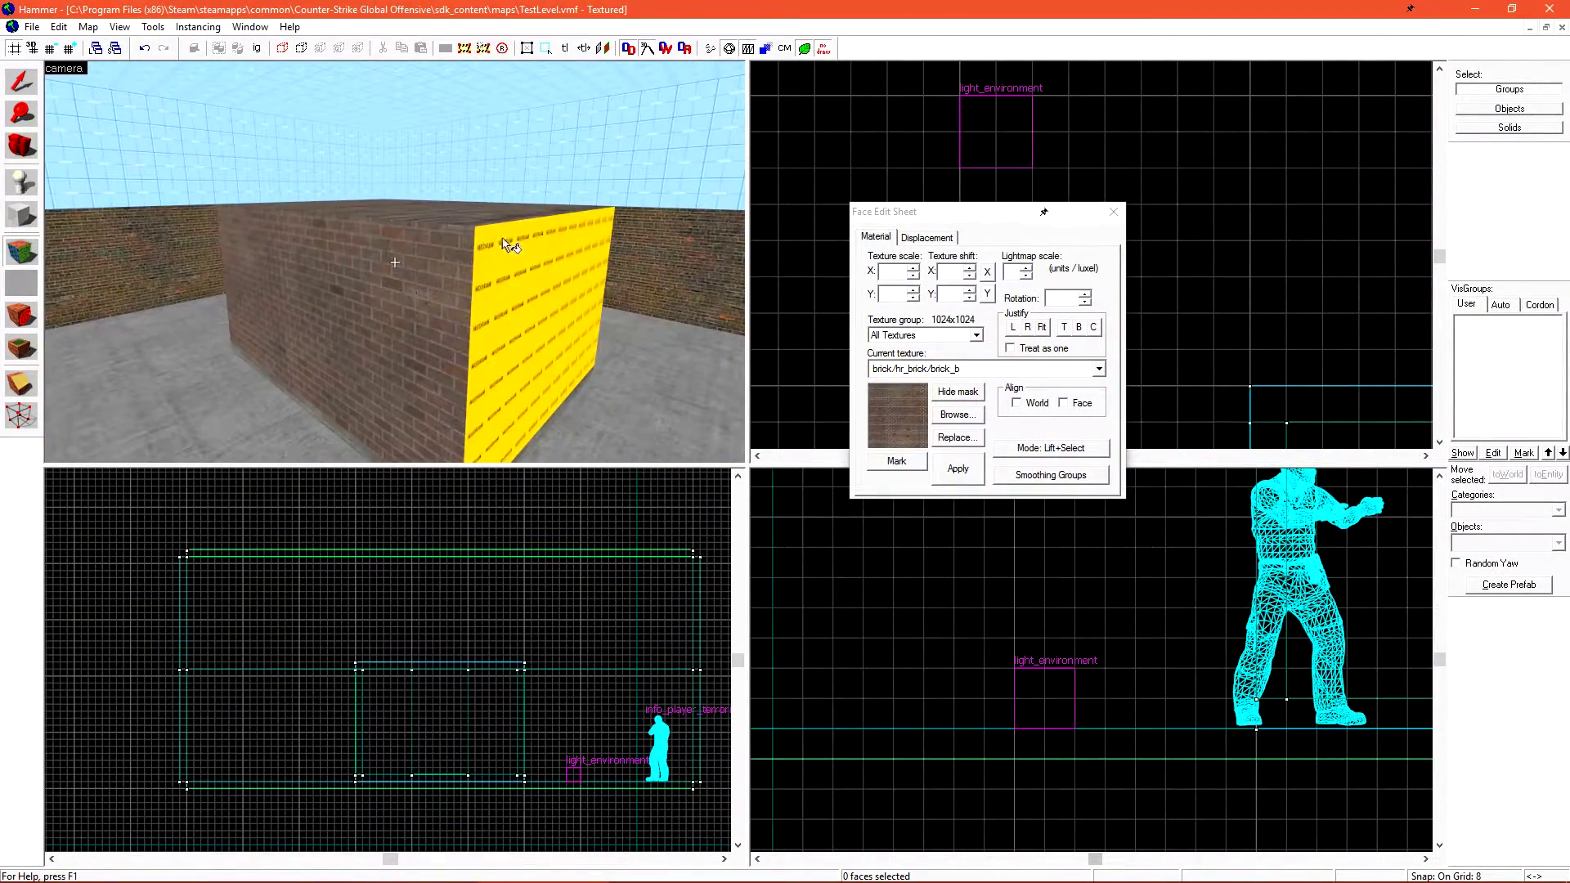
pyautogui.press('z')
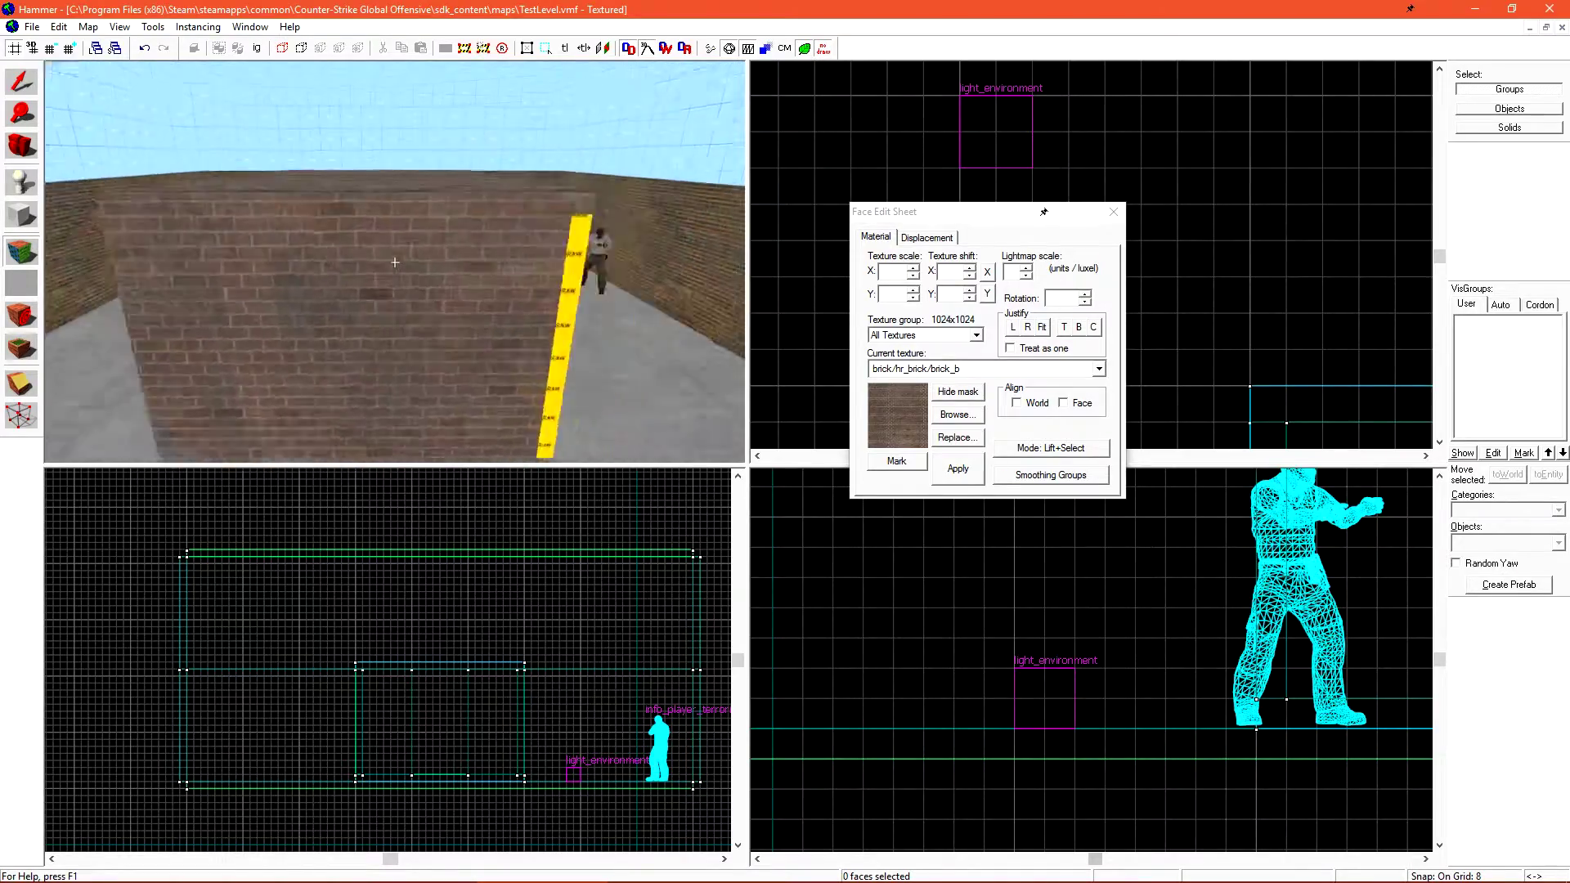
# Cover the hut's three NODRAW interior walls with cs_italy/hpe_plaster_tan_wall and close the face sheet.
pyautogui.press('z')
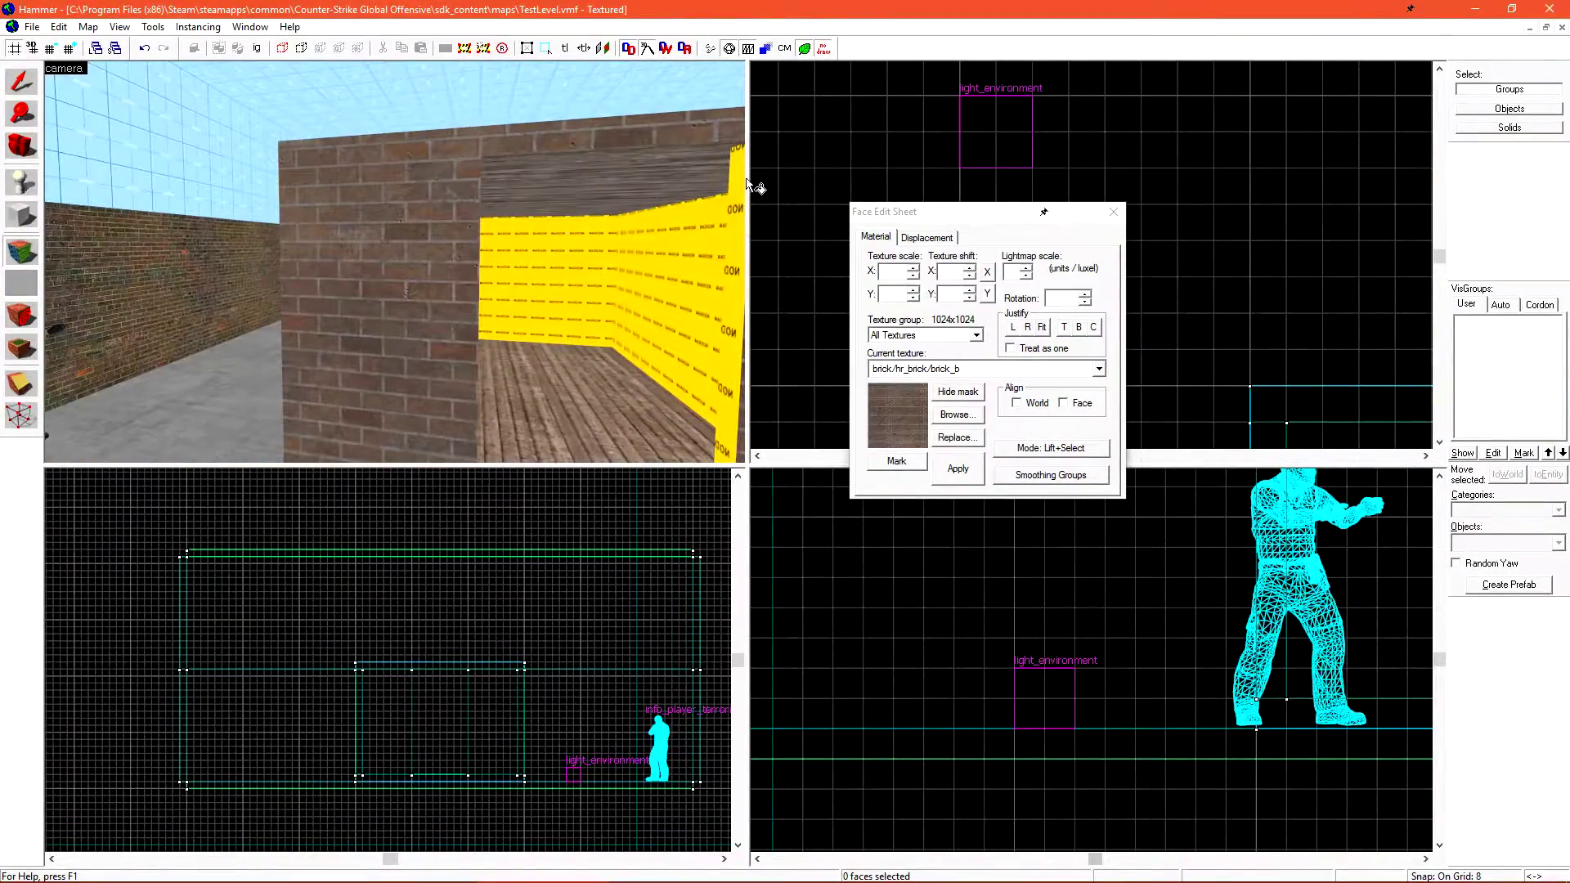
pyautogui.press('w')
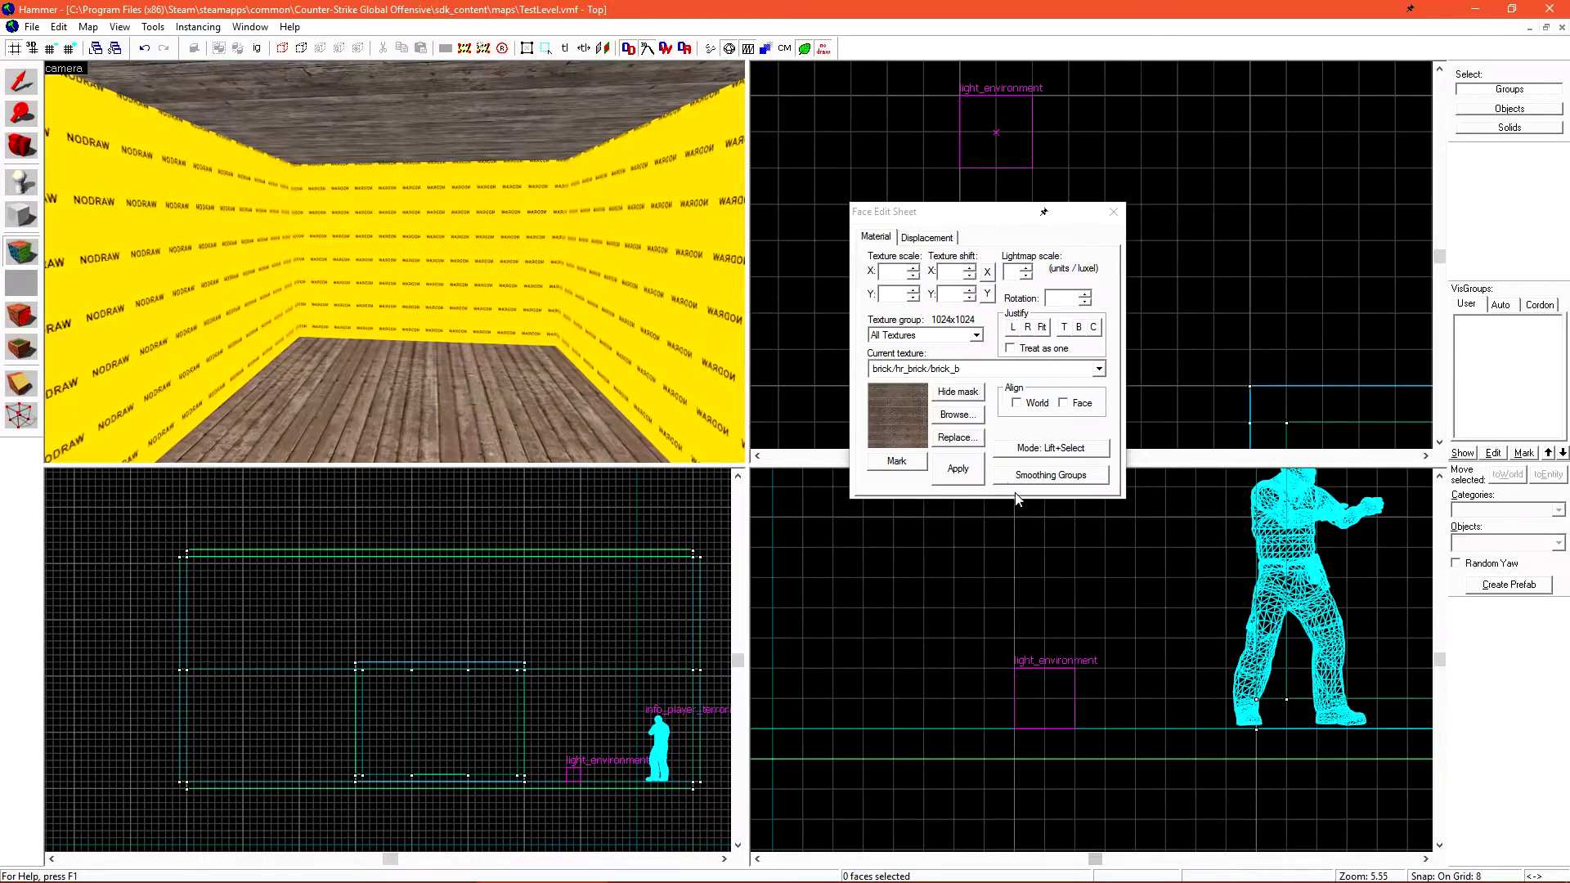
pyautogui.click(942, 416)
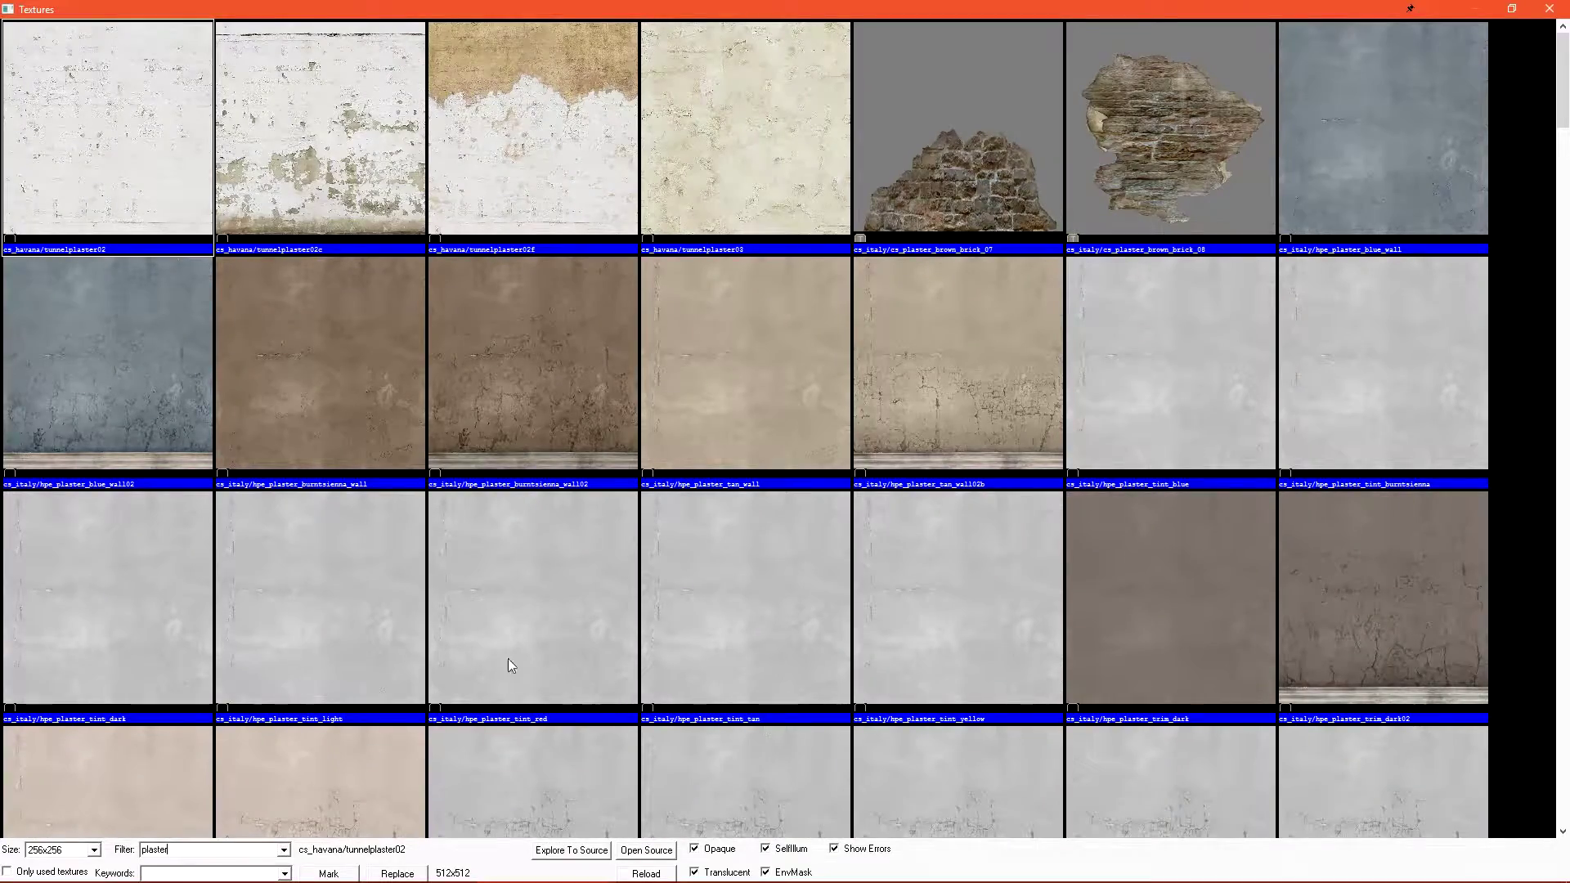
pyautogui.doubleClick(747, 314)
pyautogui.rightClick(187, 252)
pyautogui.rightClick(355, 233)
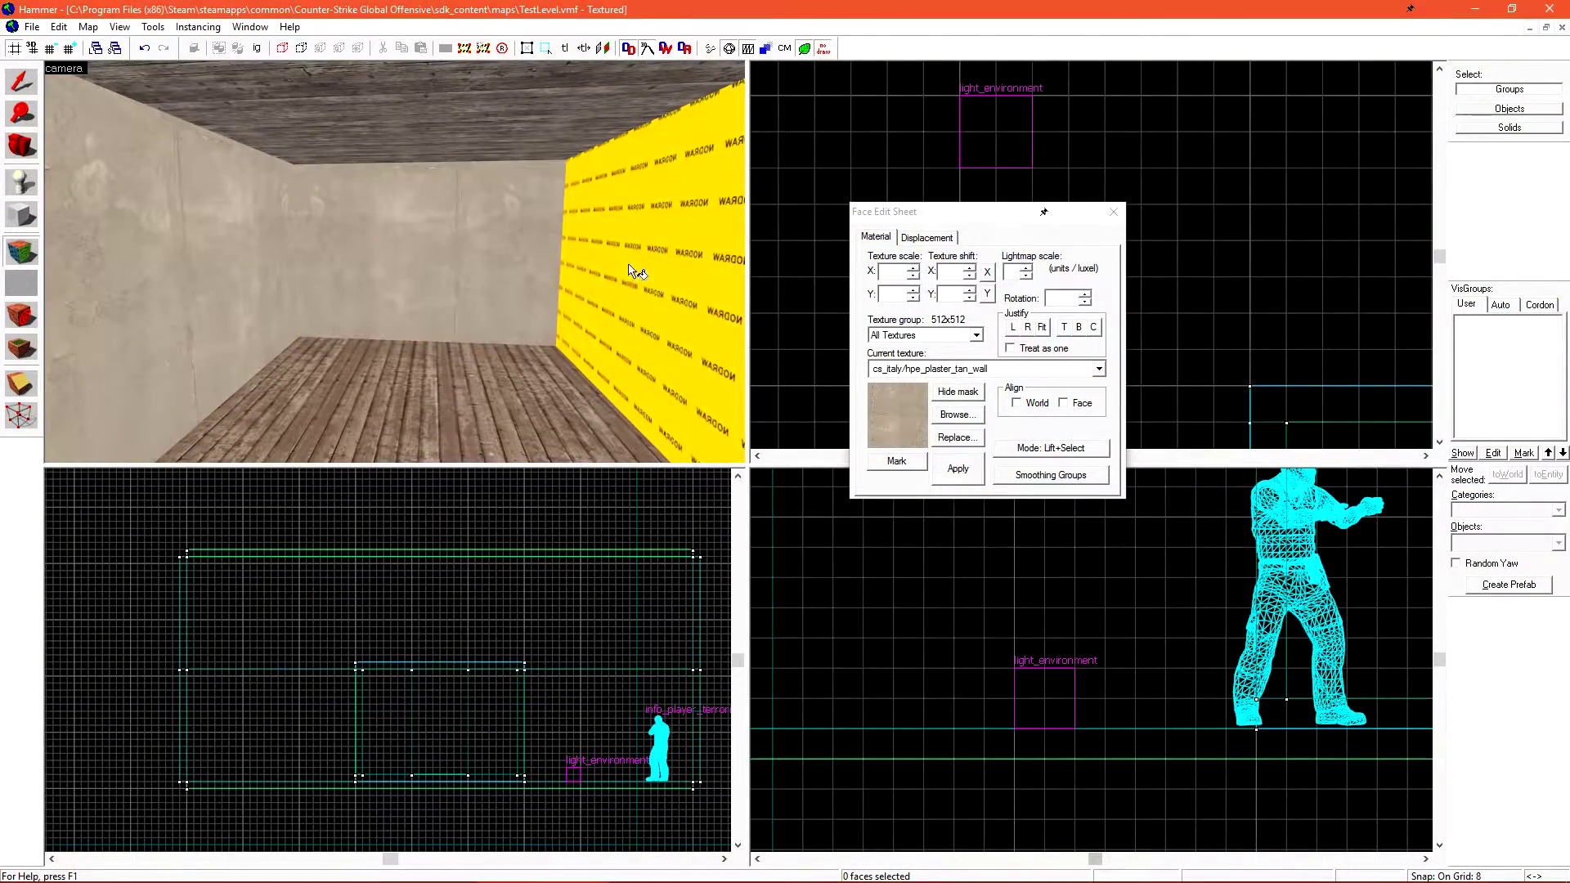
pyautogui.moveTo(635, 271); pyautogui.dragTo(219, 292)
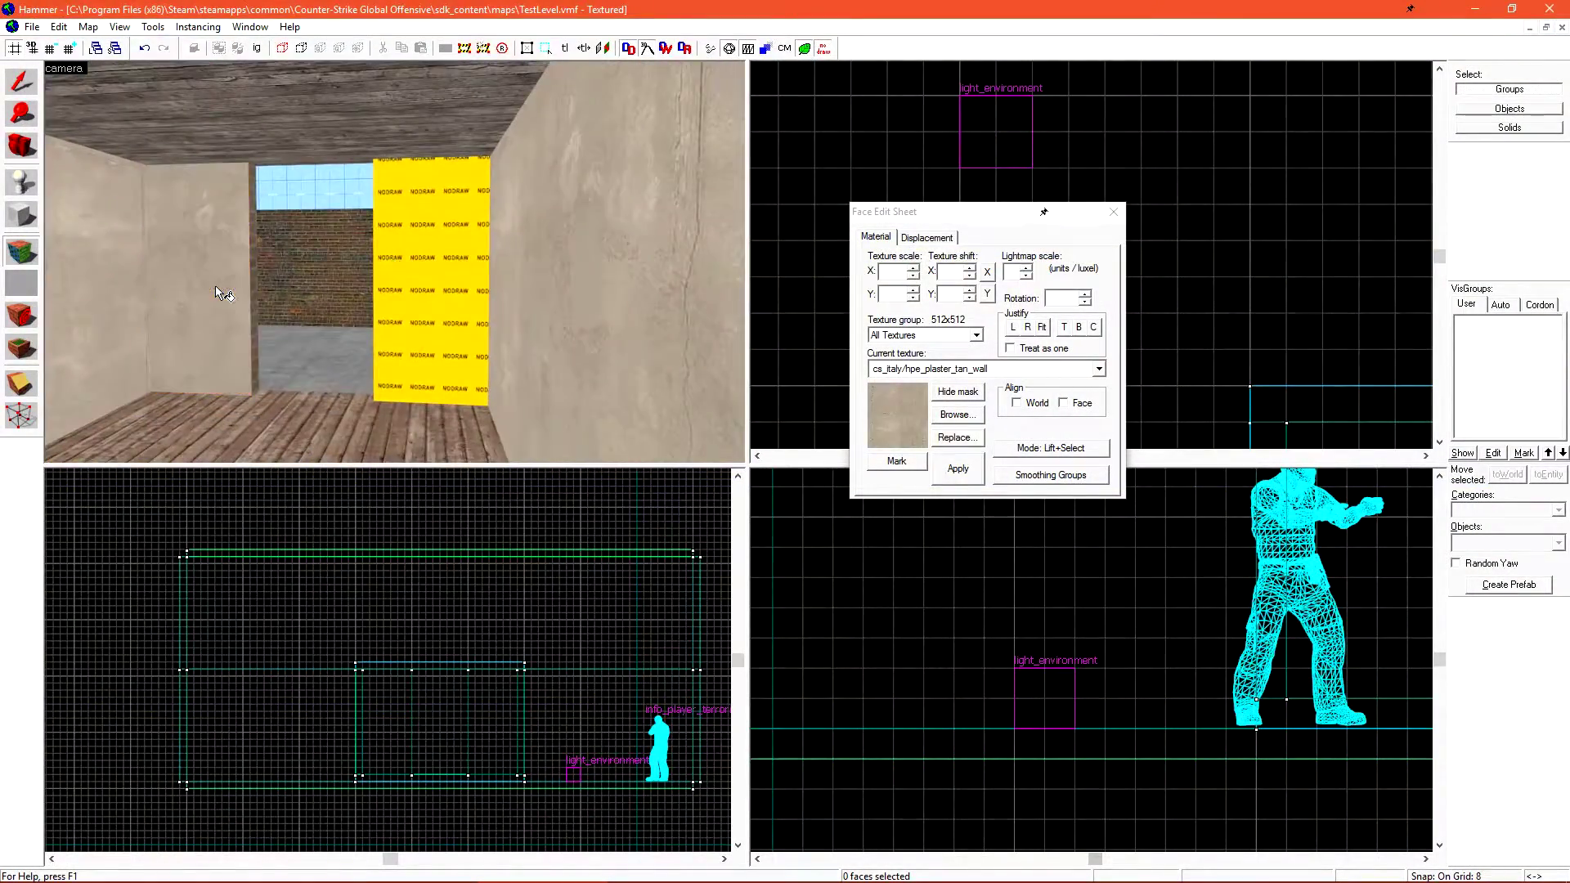
pyautogui.rightClick(442, 268)
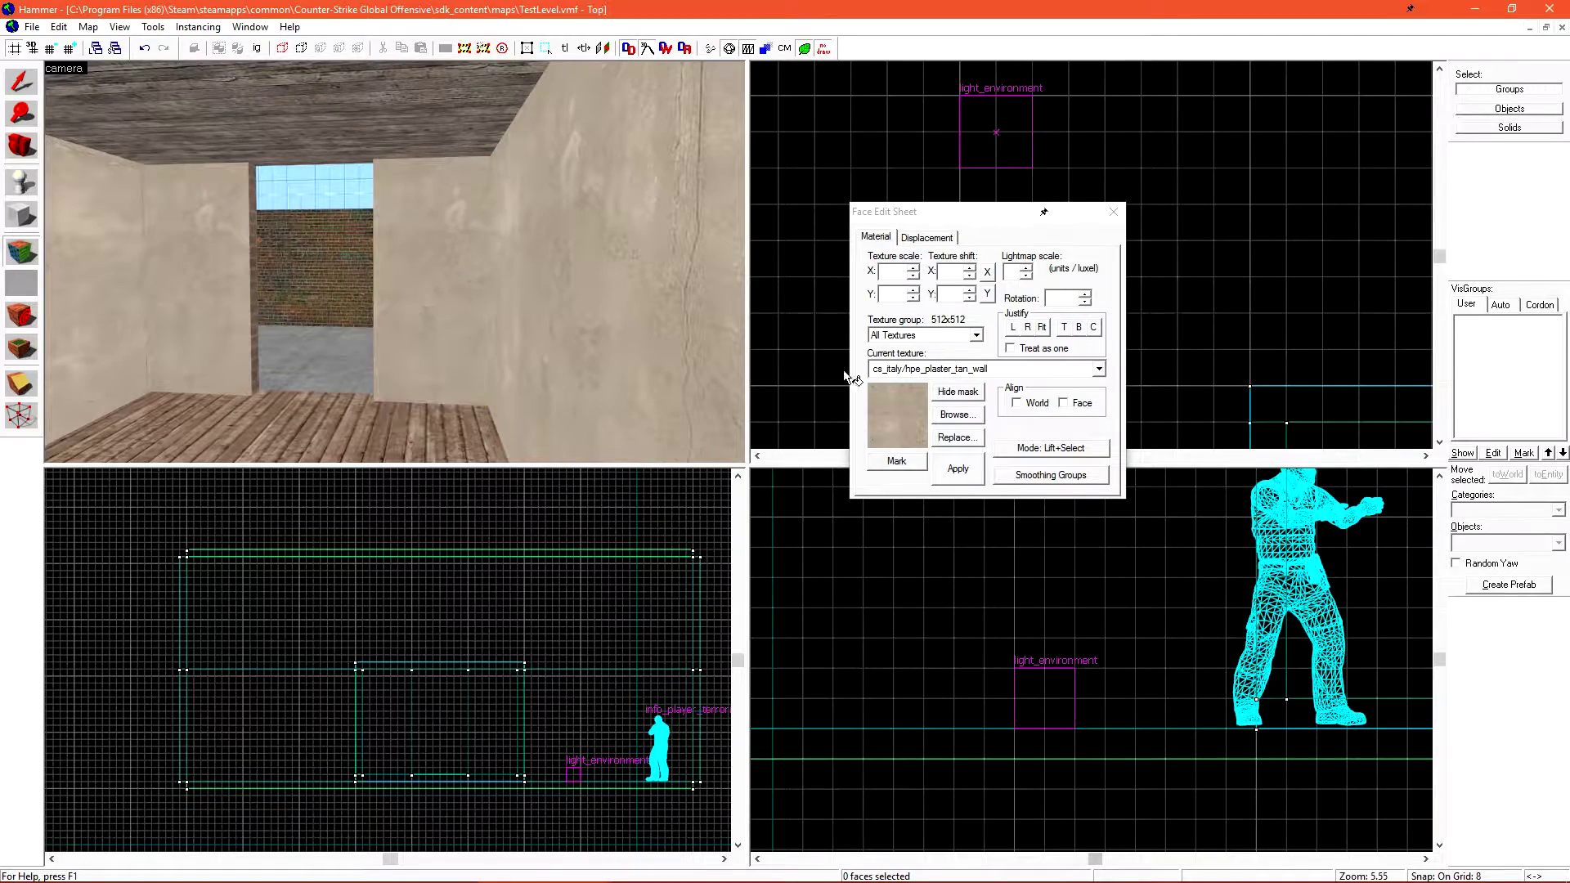
pyautogui.click(1113, 212)
pyautogui.press('z')
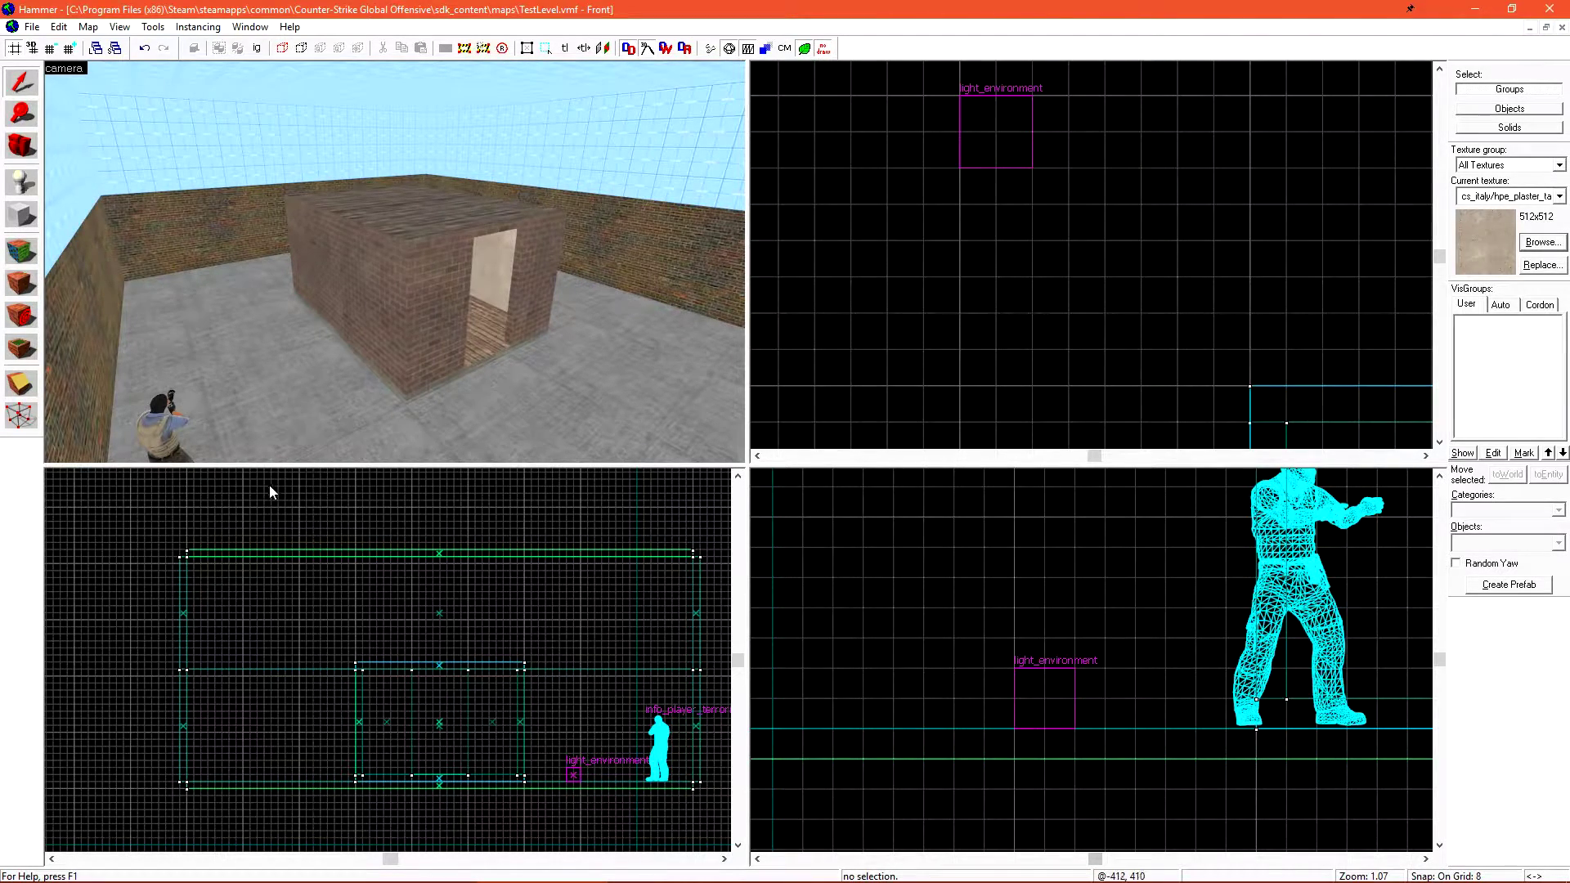
# Delete the old player spawn and place a new info_player_terrorist beside the hut.
pyautogui.click(160, 417)
pyautogui.press('Delete')
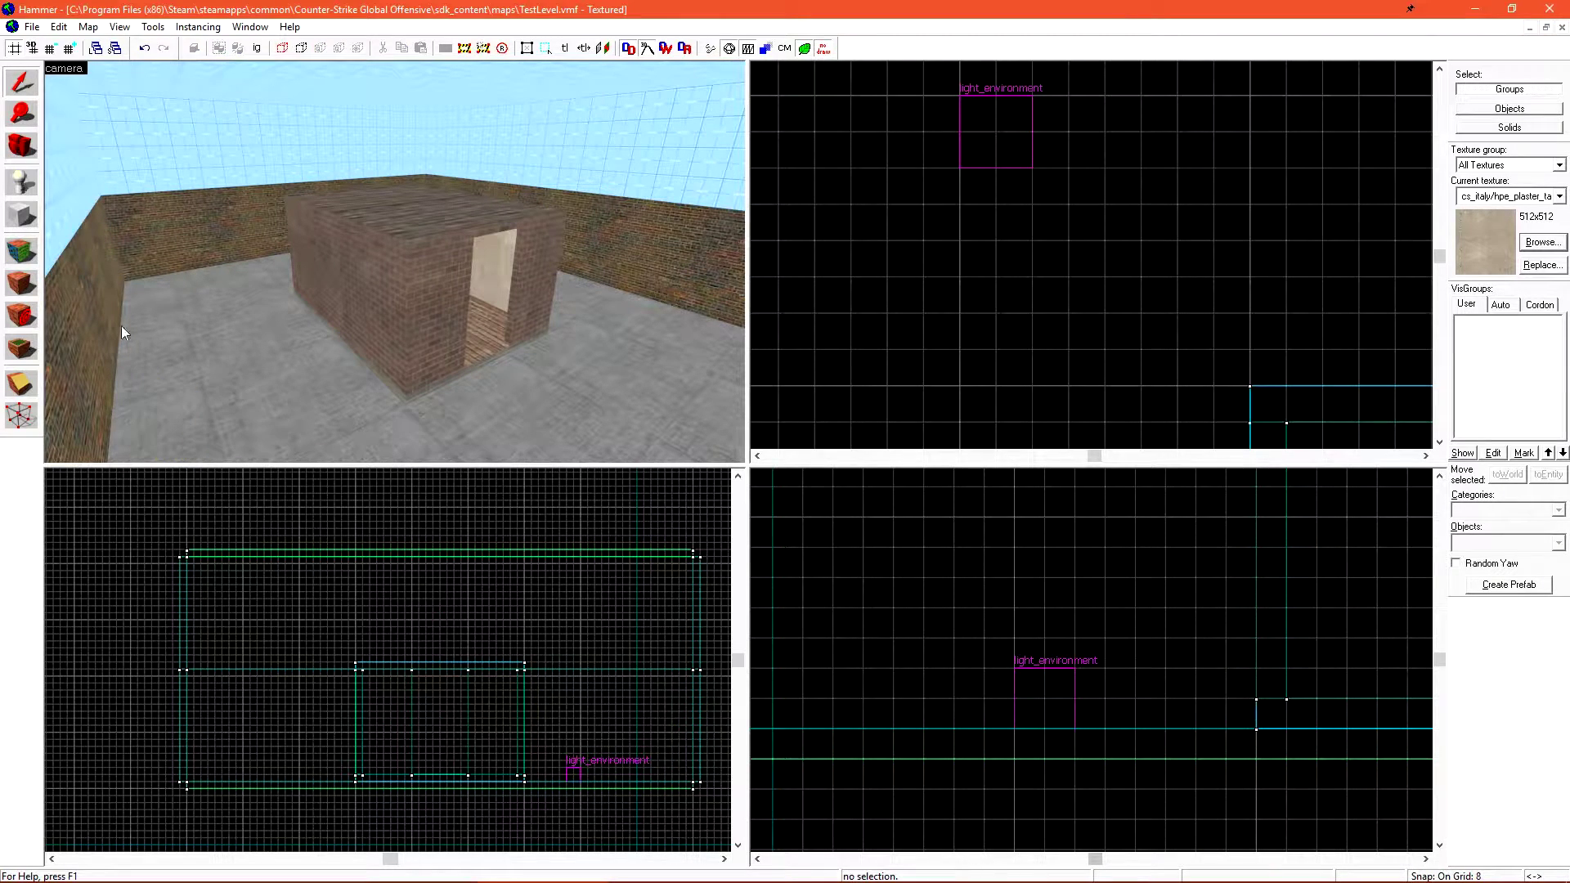
pyautogui.click(32, 190)
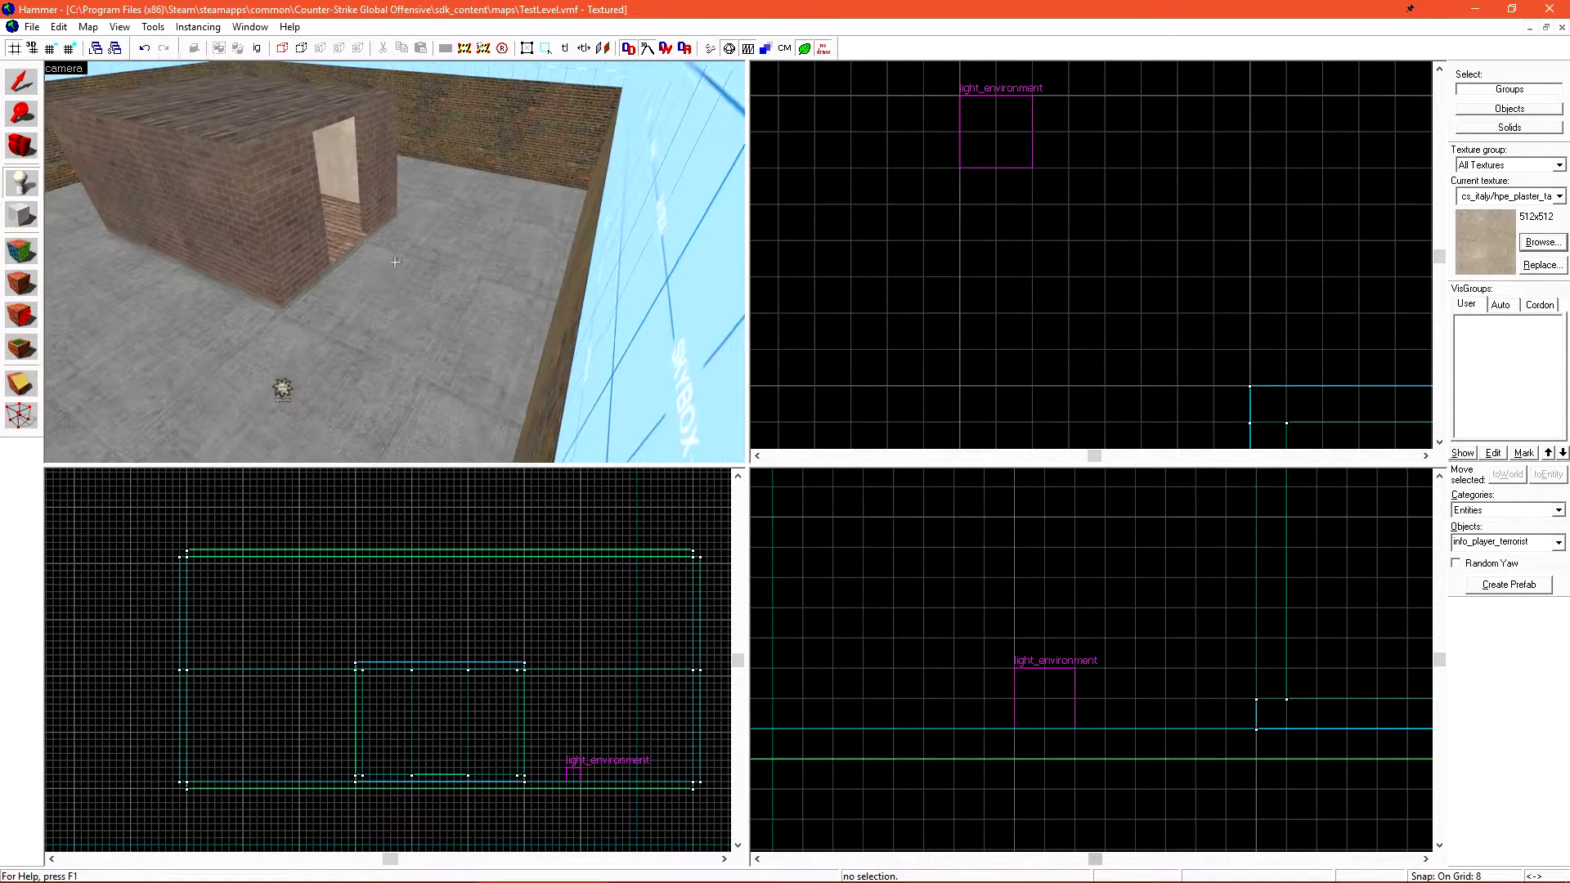
pyautogui.click(483, 292)
pyautogui.hotkey('shift', 's')
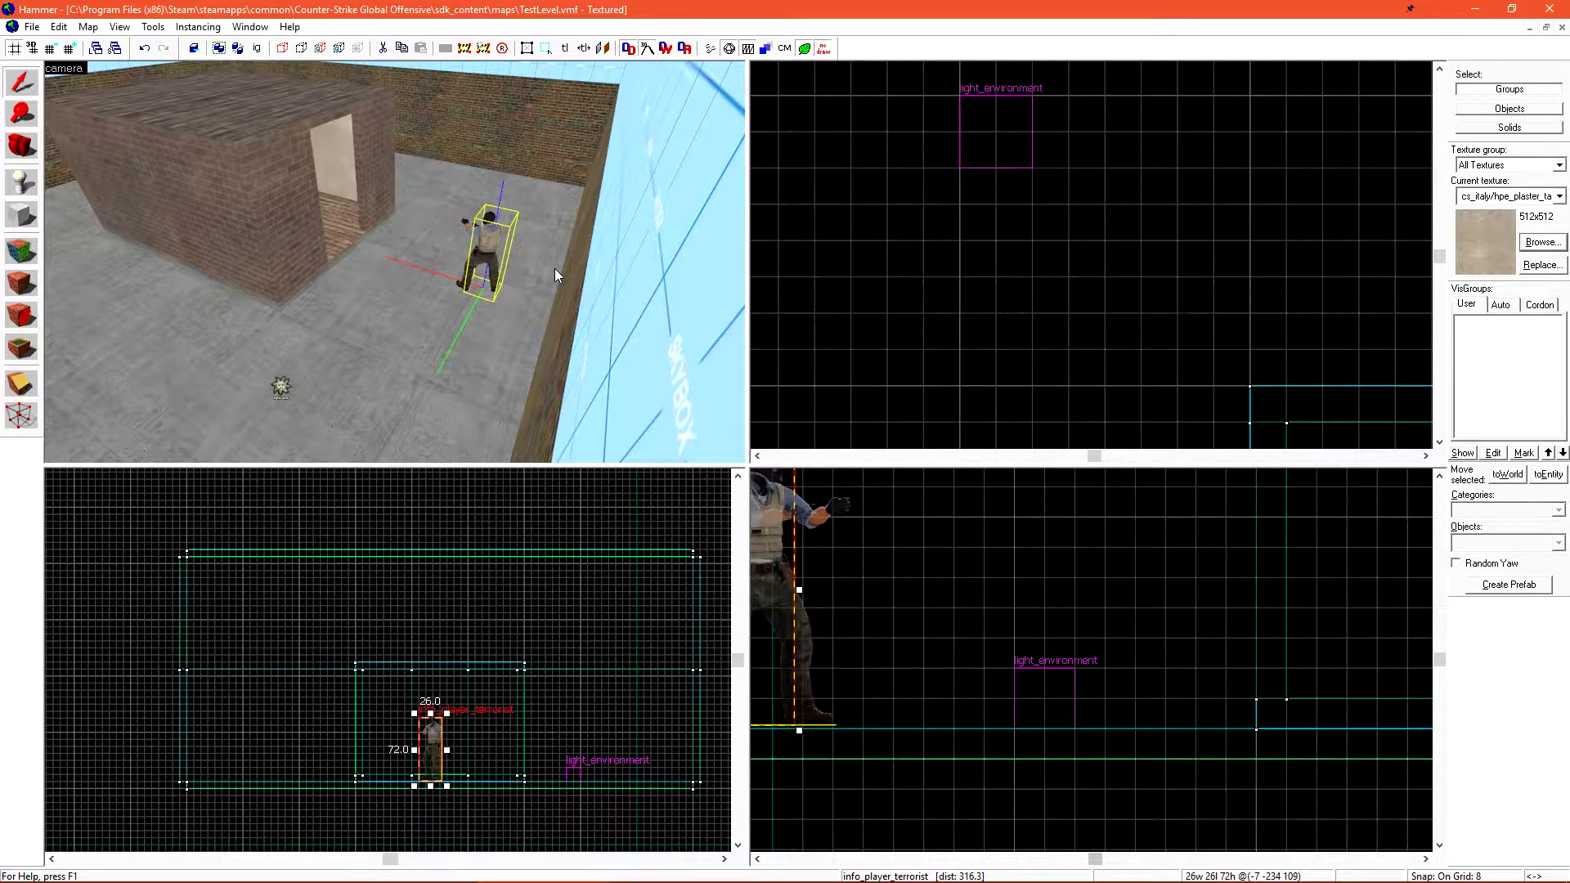
# Raise the new spawn in the Right view so it stands on the floor.
pyautogui.scroll(-2, 906, 681)
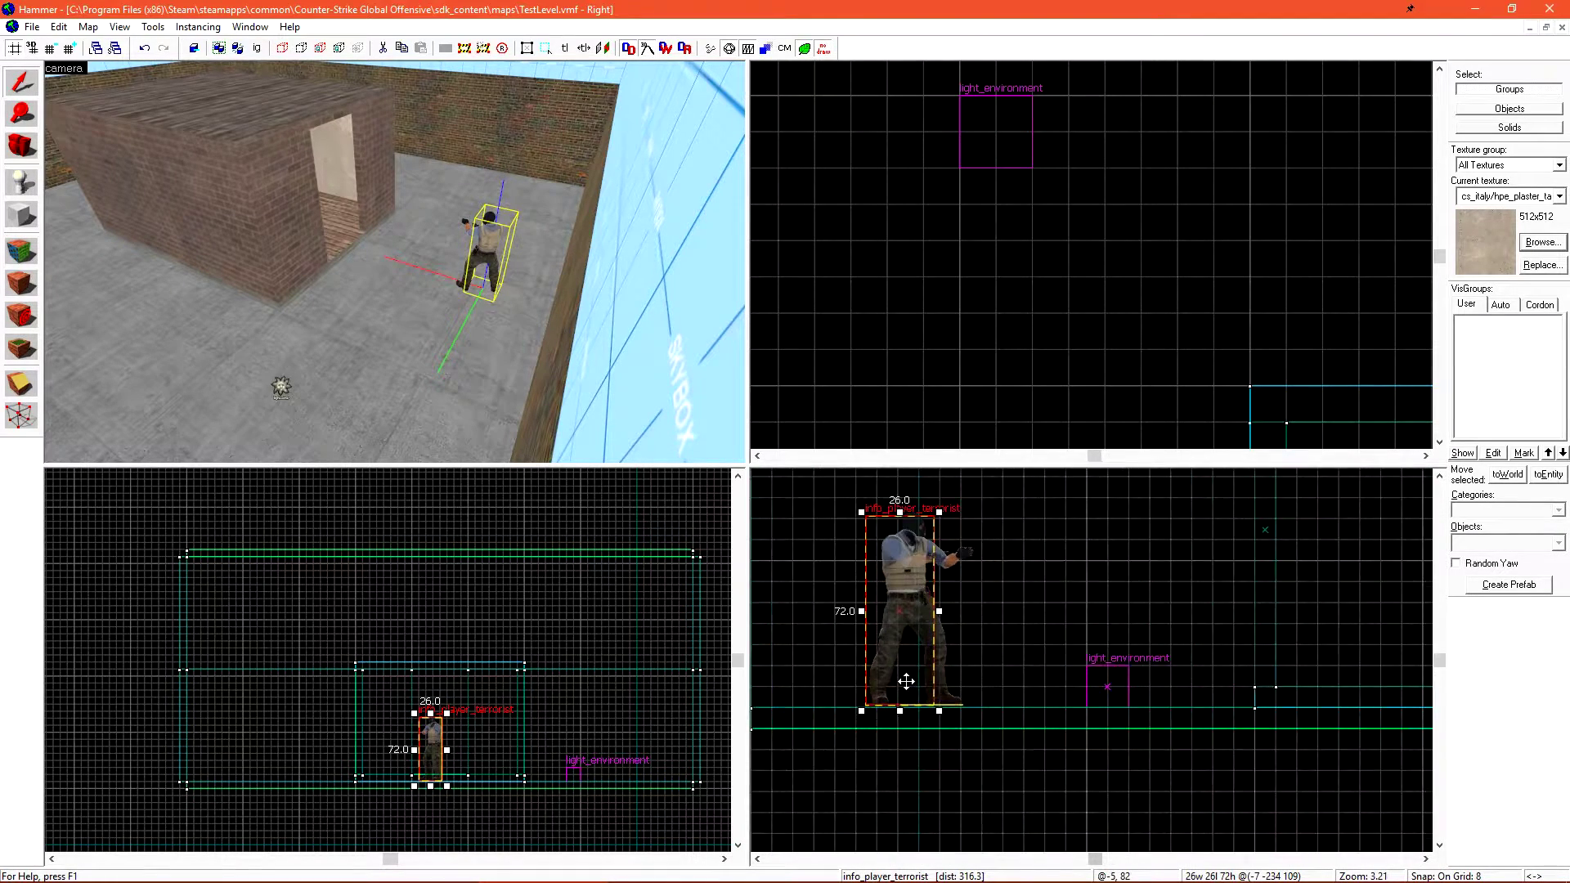
pyautogui.scroll(4, 905, 681)
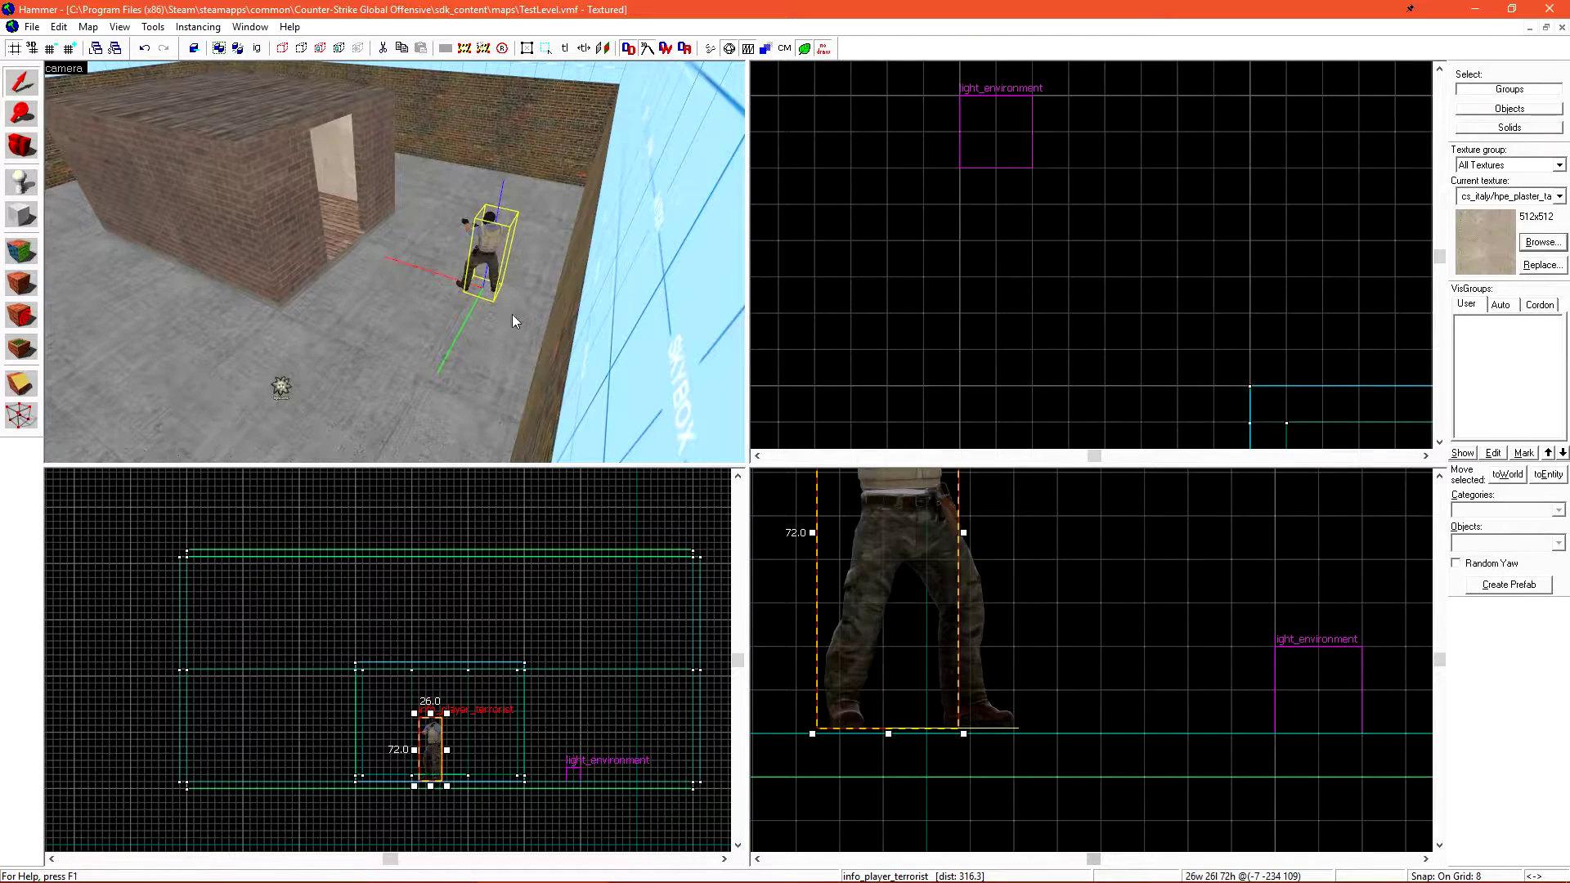
pyautogui.moveTo(1015, 593); pyautogui.dragTo(1144, 677, button='middle')
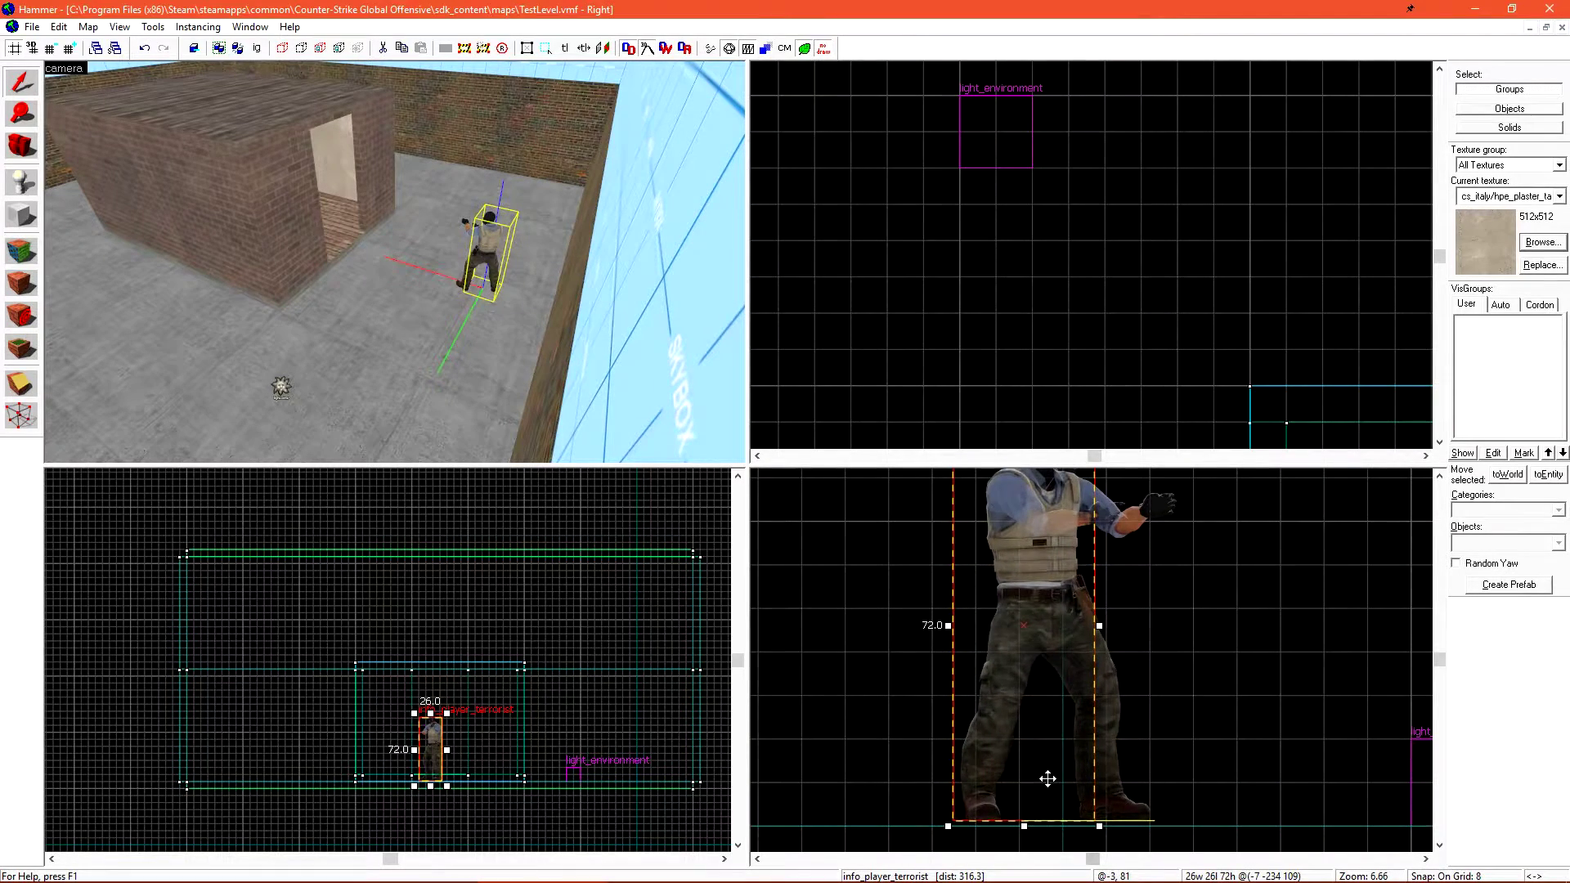
pyautogui.moveTo(1044, 777)
pyautogui.mouseDown()
pyautogui.moveTo(1039, 686)
pyautogui.moveTo(1077, 659)
pyautogui.mouseUp()
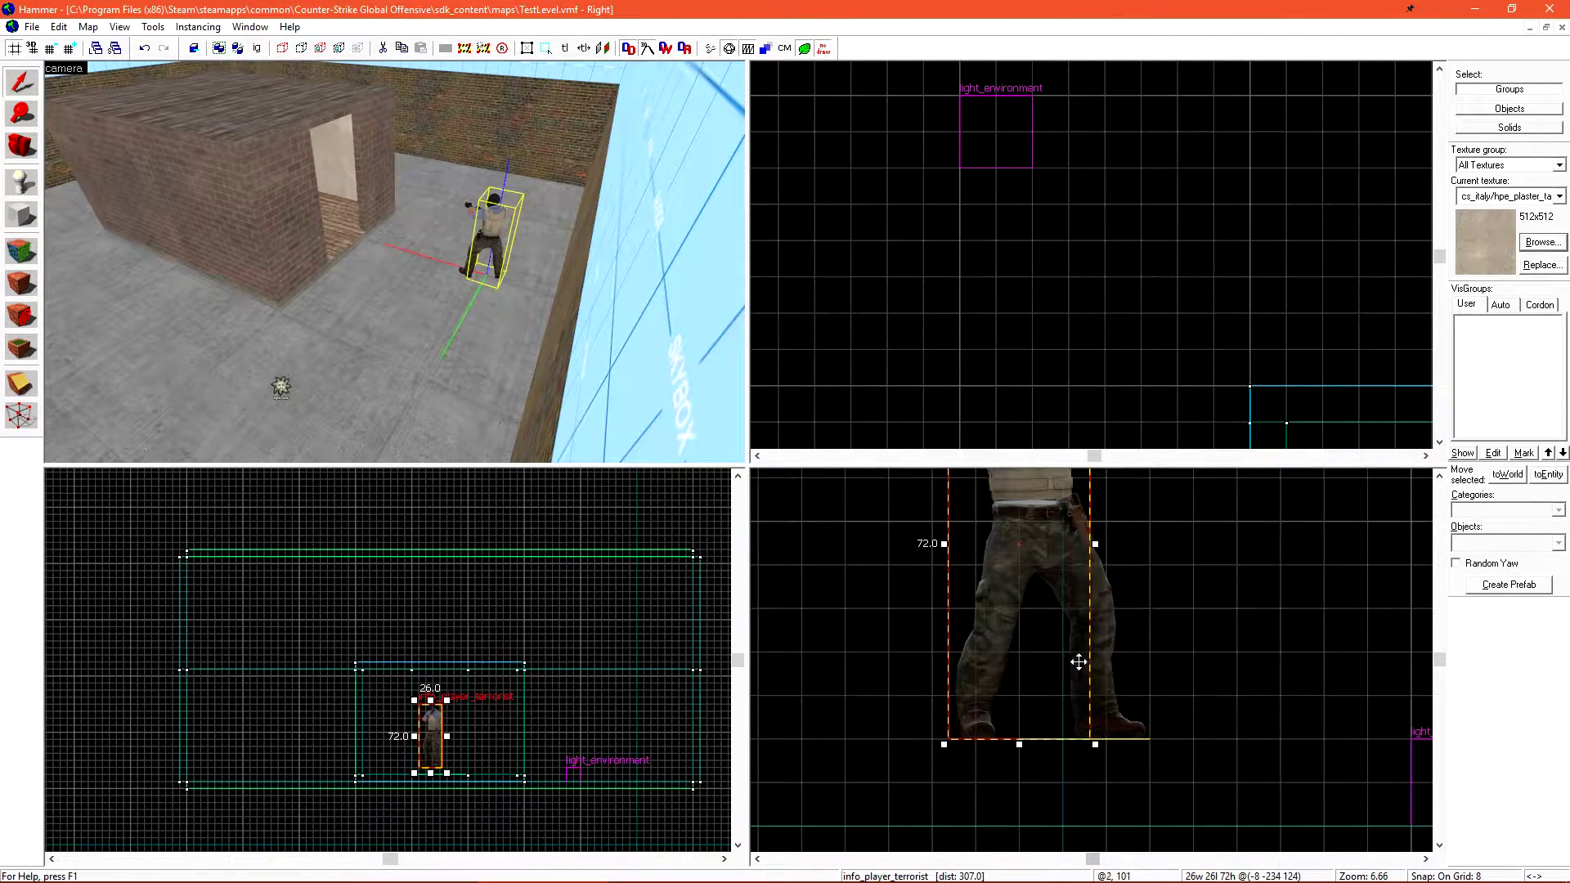
pyautogui.click(1174, 631)
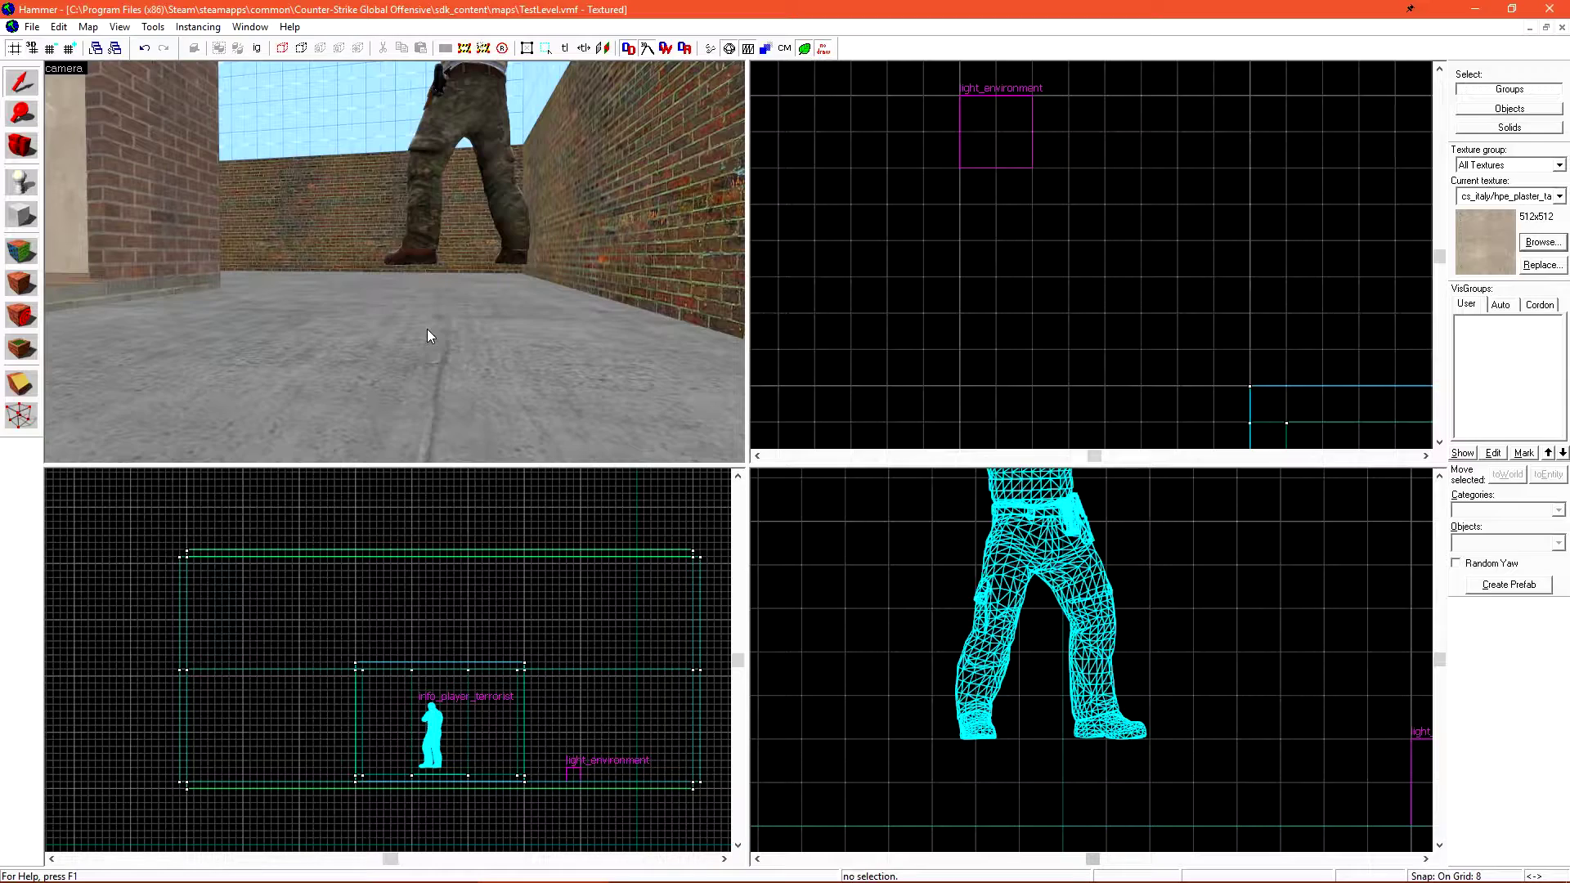
pyautogui.press('z')
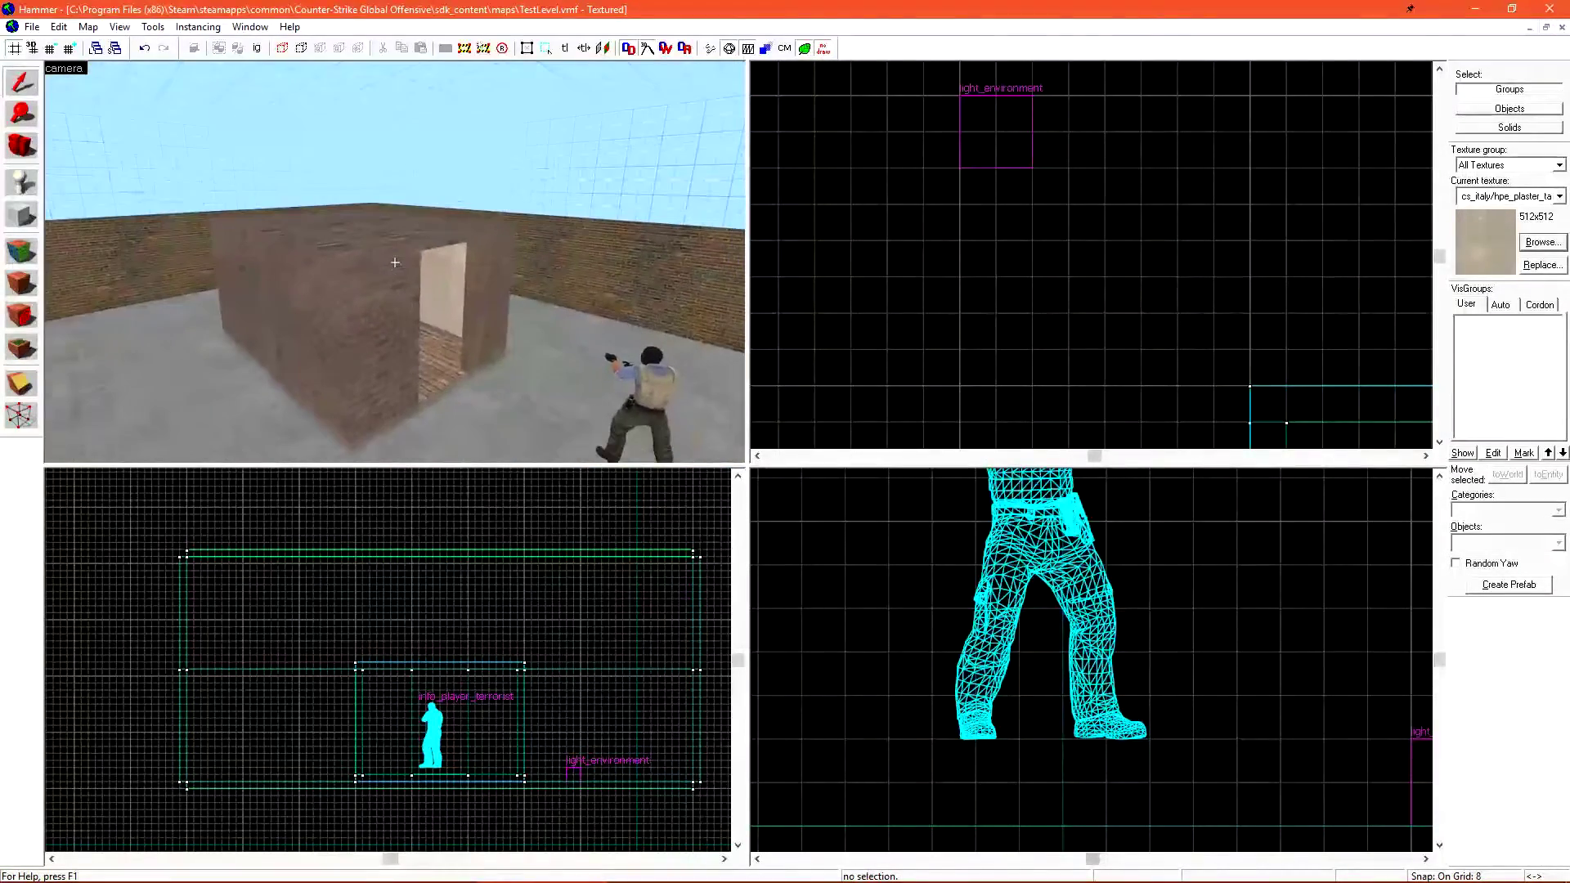
# Save the map and bring up the Run Map compile options.
pyautogui.click(32, 27)
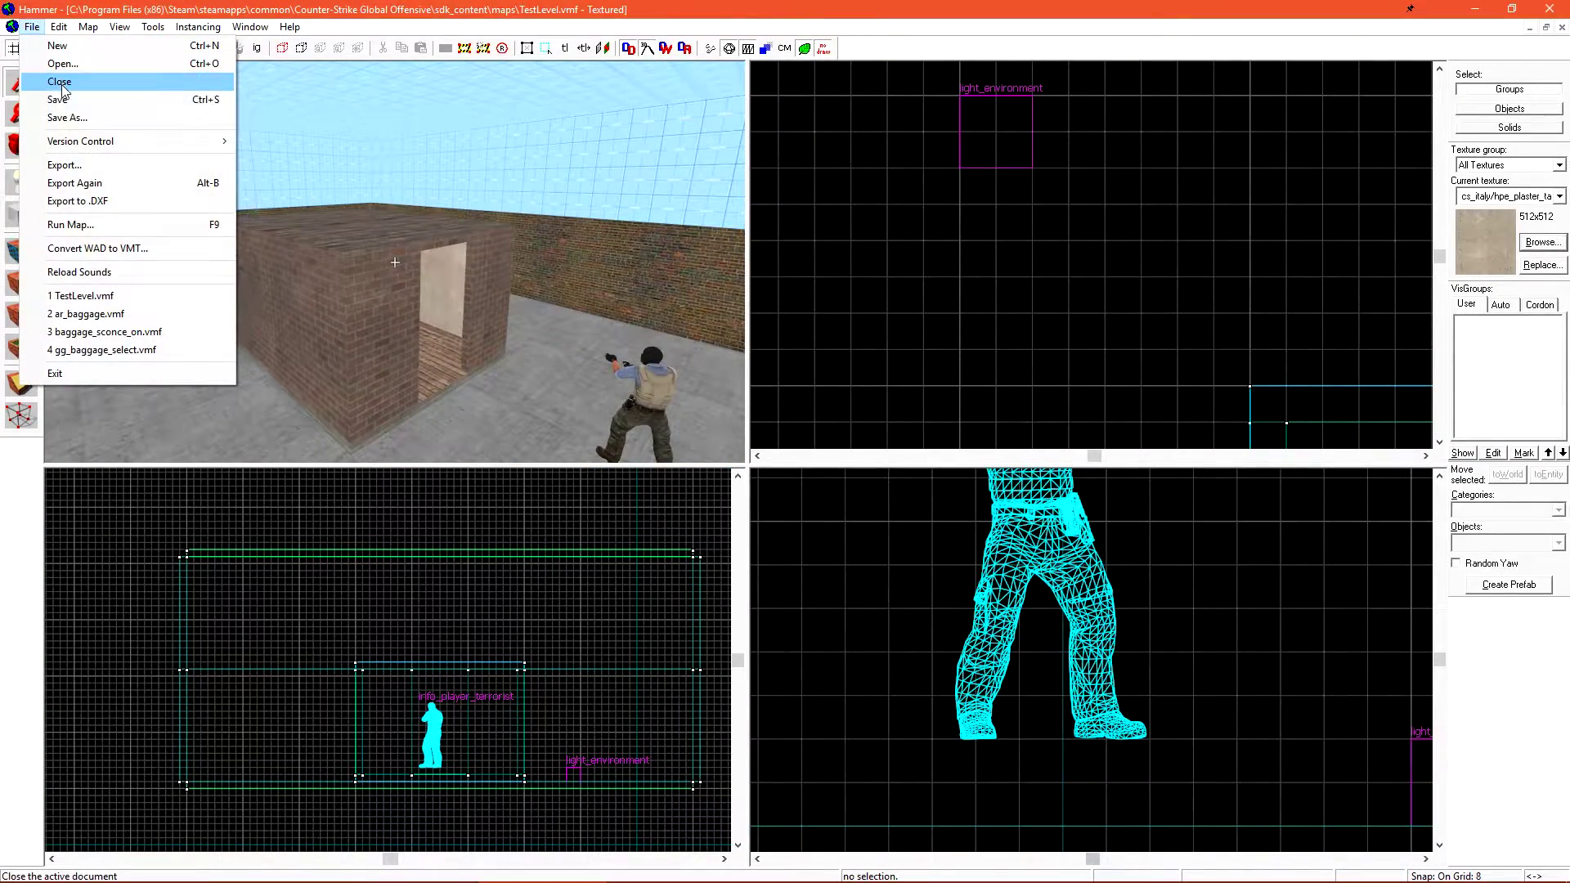
pyautogui.click(66, 102)
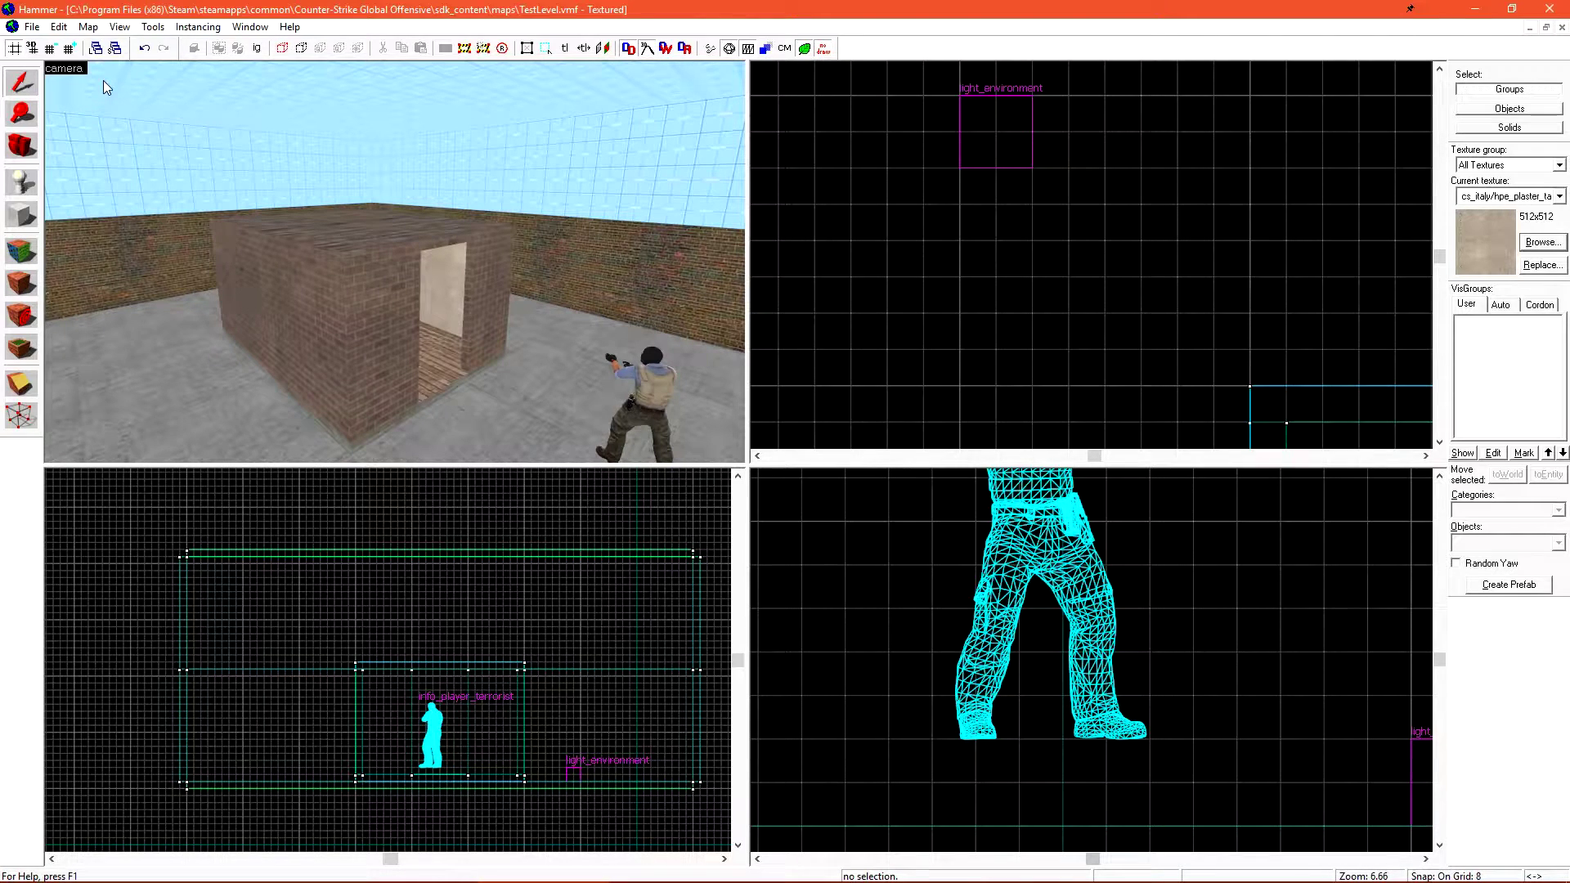
pyautogui.click(32, 27)
pyautogui.click(142, 226)
pyautogui.click(714, 56)
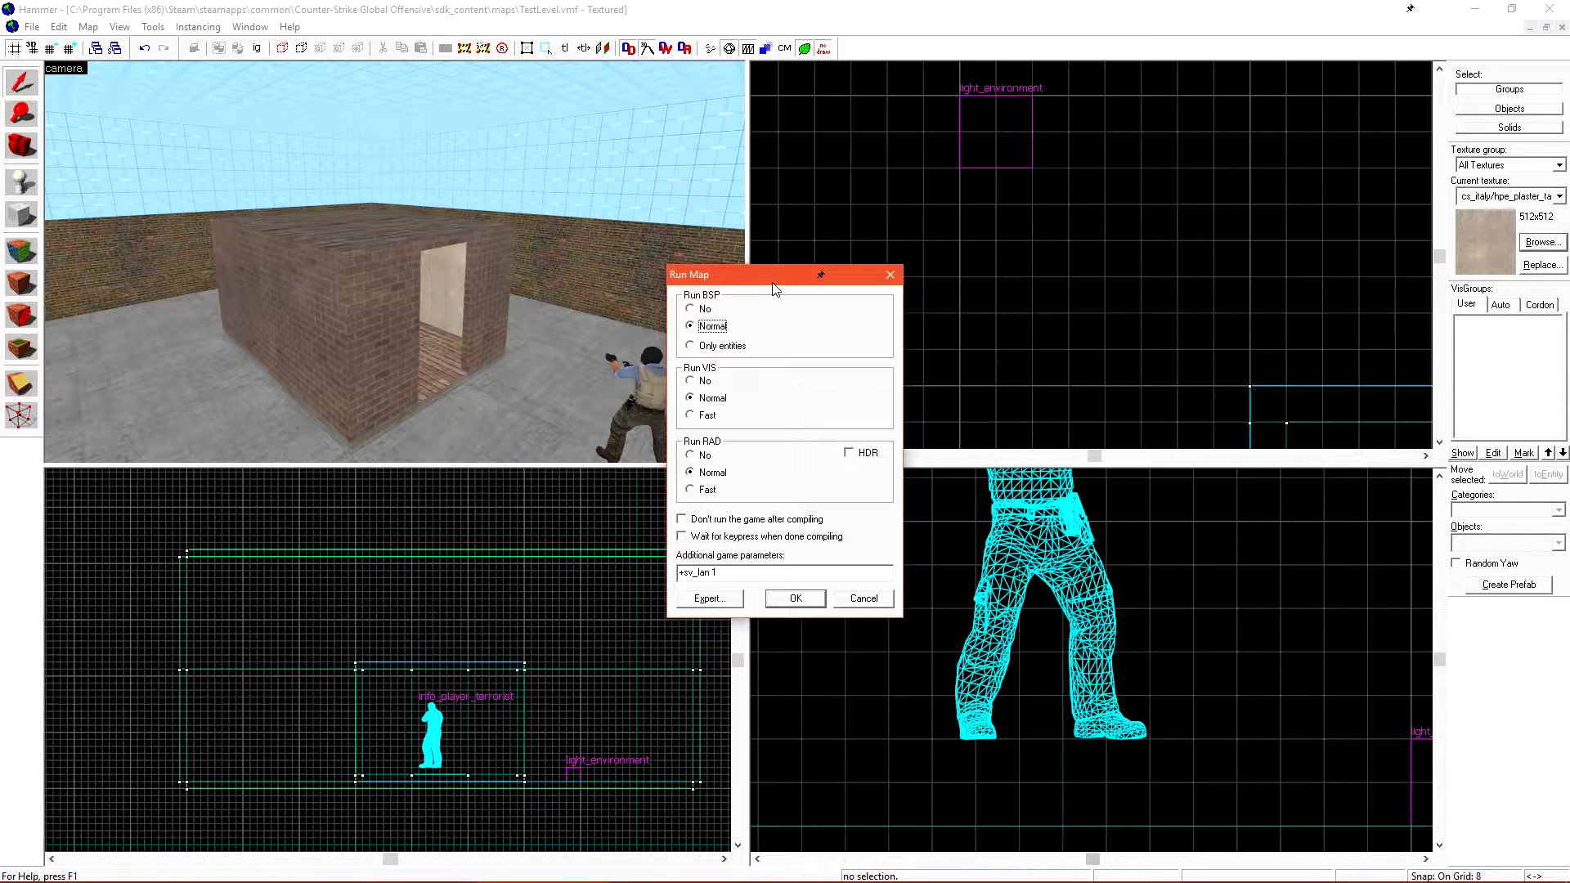
# Switch Run Map to Expert mode with the 'Full compile - HDR only' configuration.
pyautogui.click(734, 604)
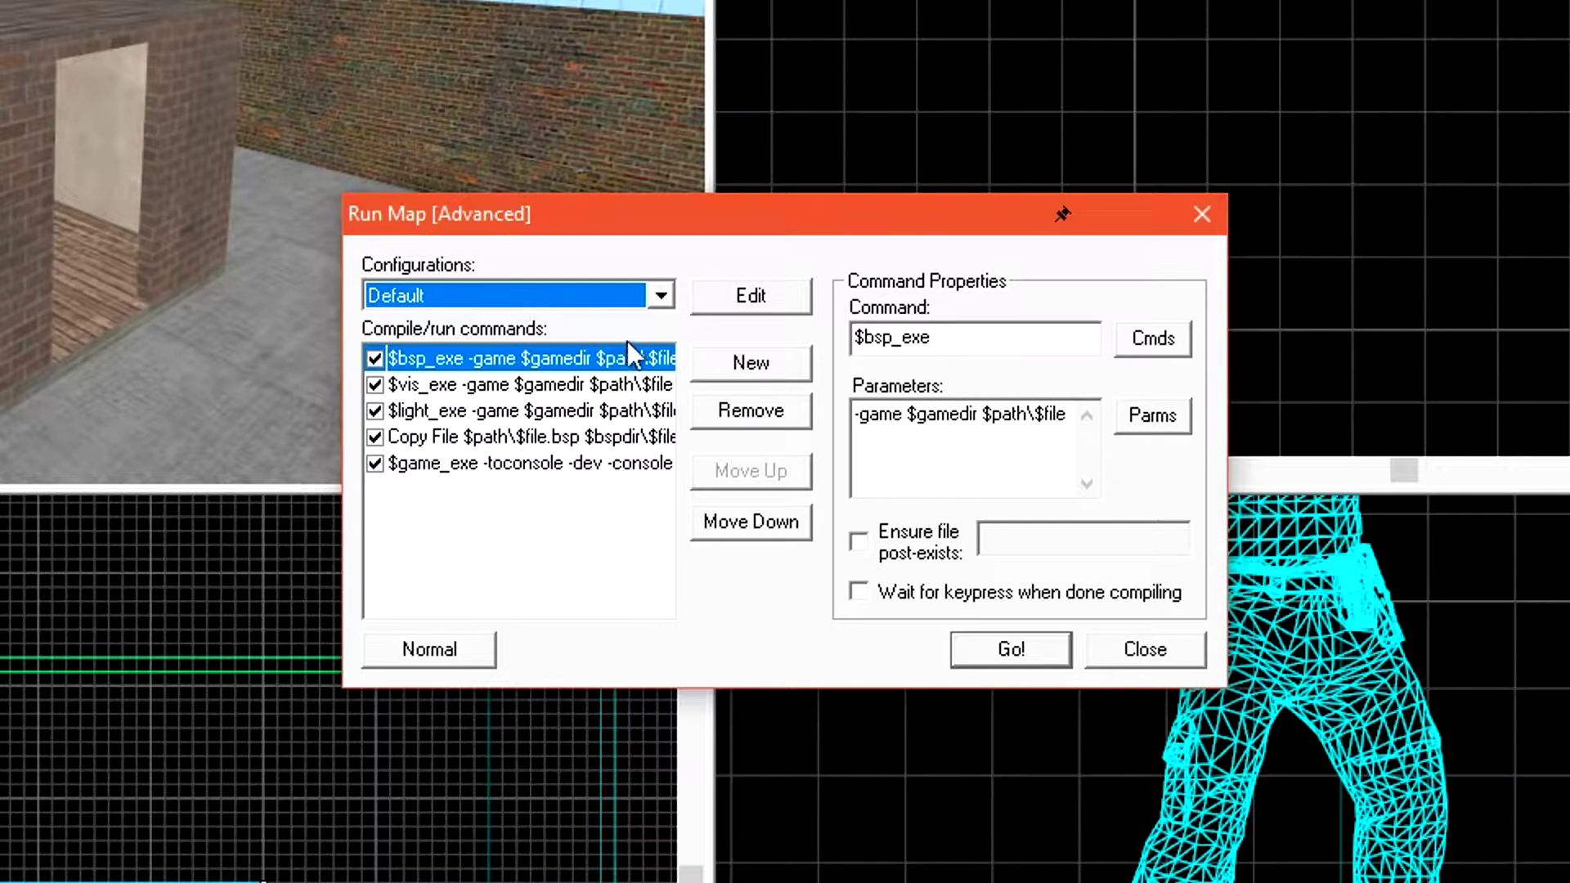
pyautogui.click(661, 297)
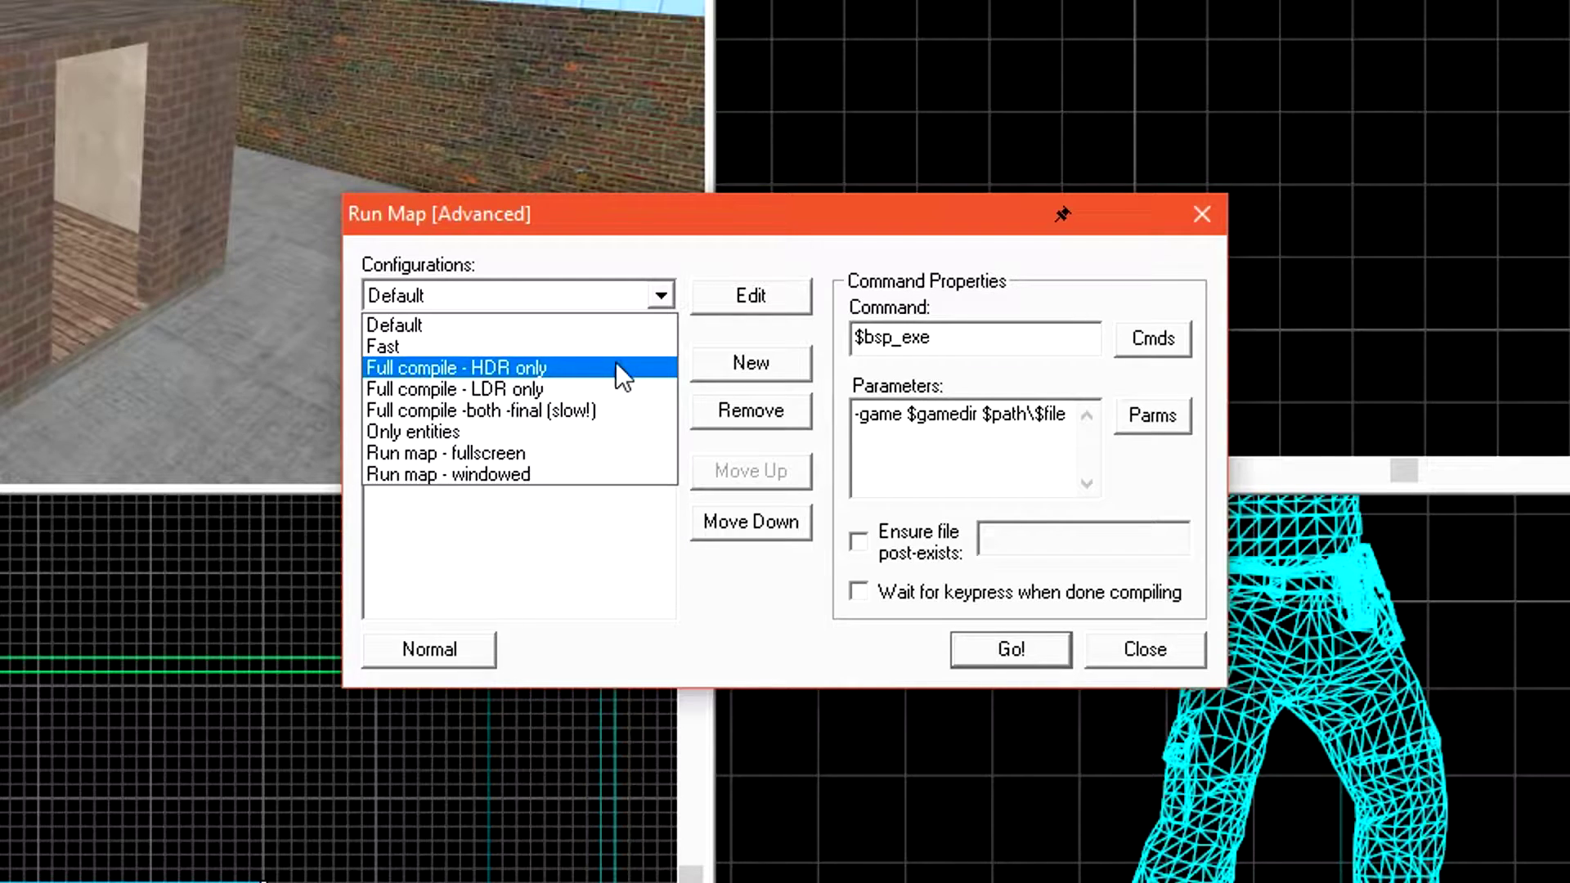
pyautogui.click(615, 361)
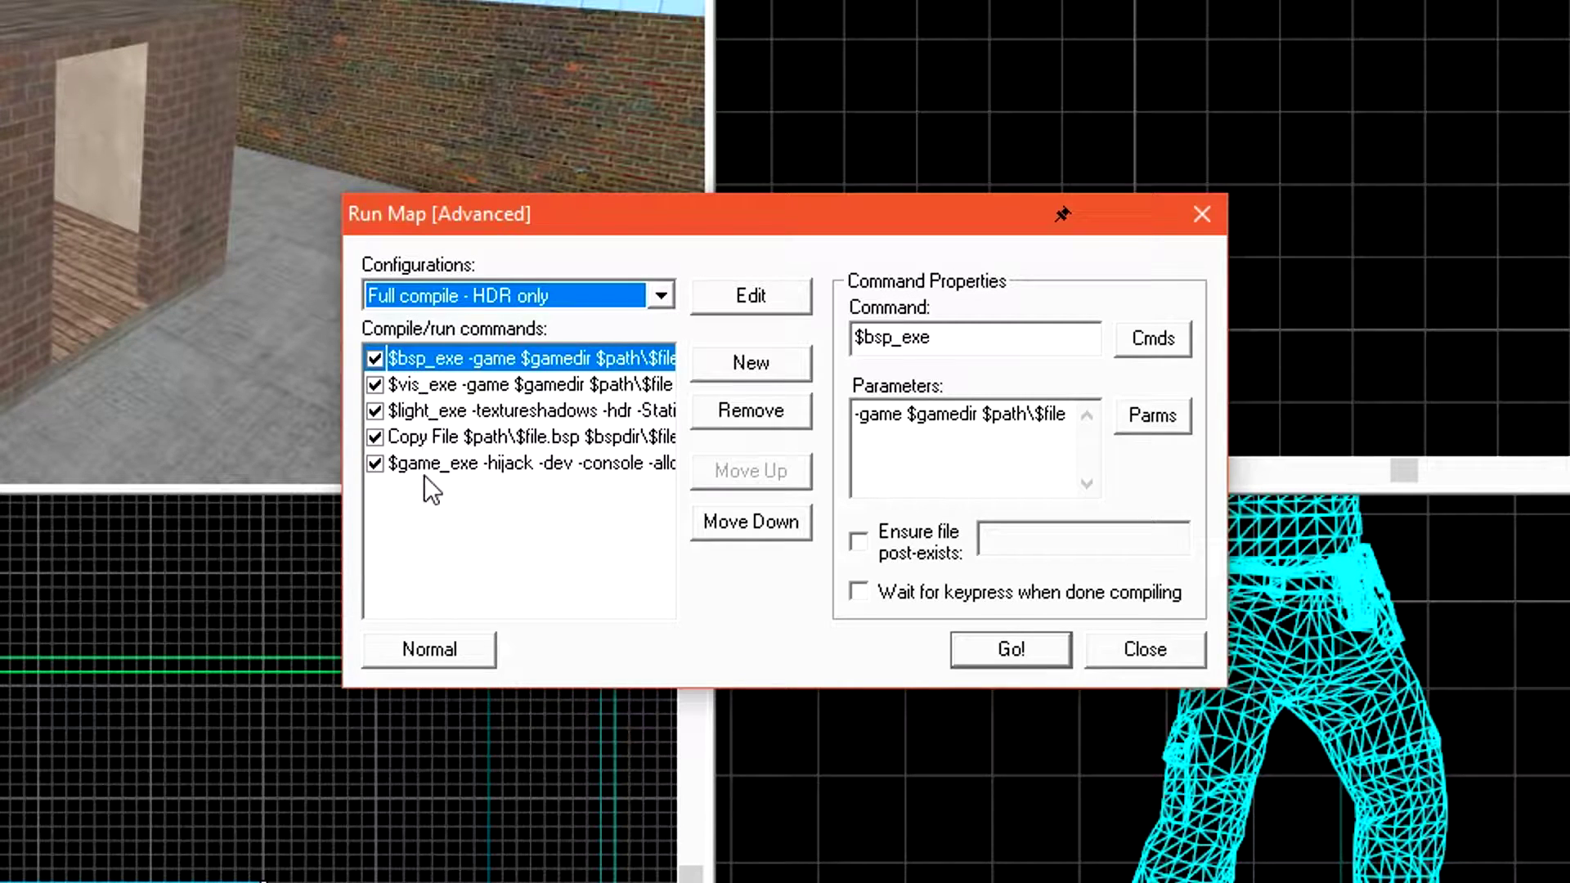
pyautogui.click(484, 542)
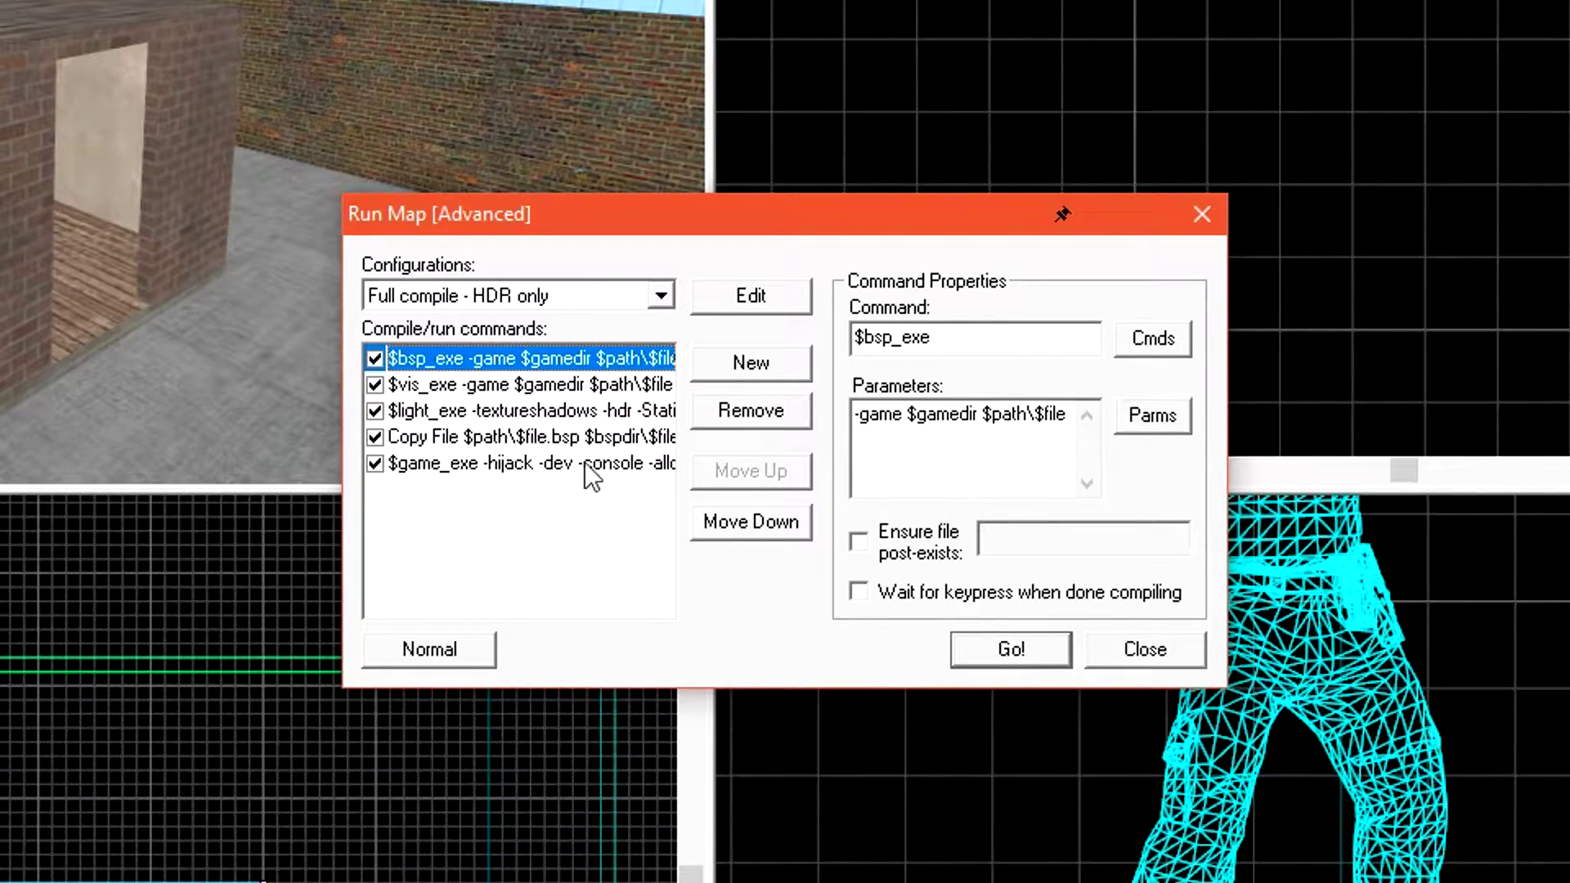
pyautogui.click(607, 387)
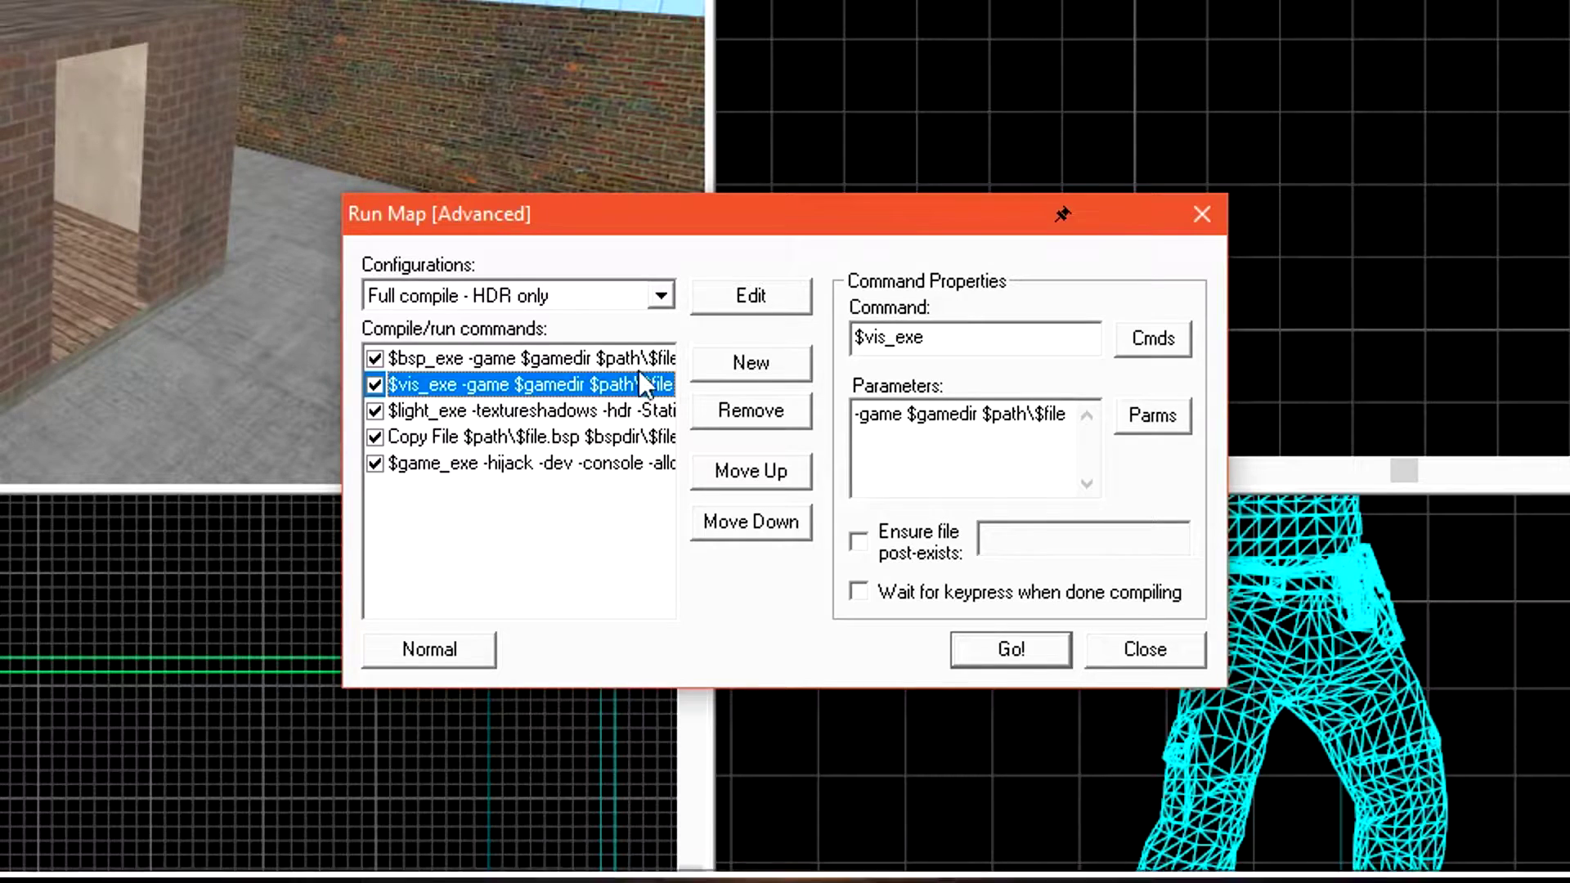
# Review the lighting, Copy File and game-launch compile steps, then start the compile.
pyautogui.press('Down')
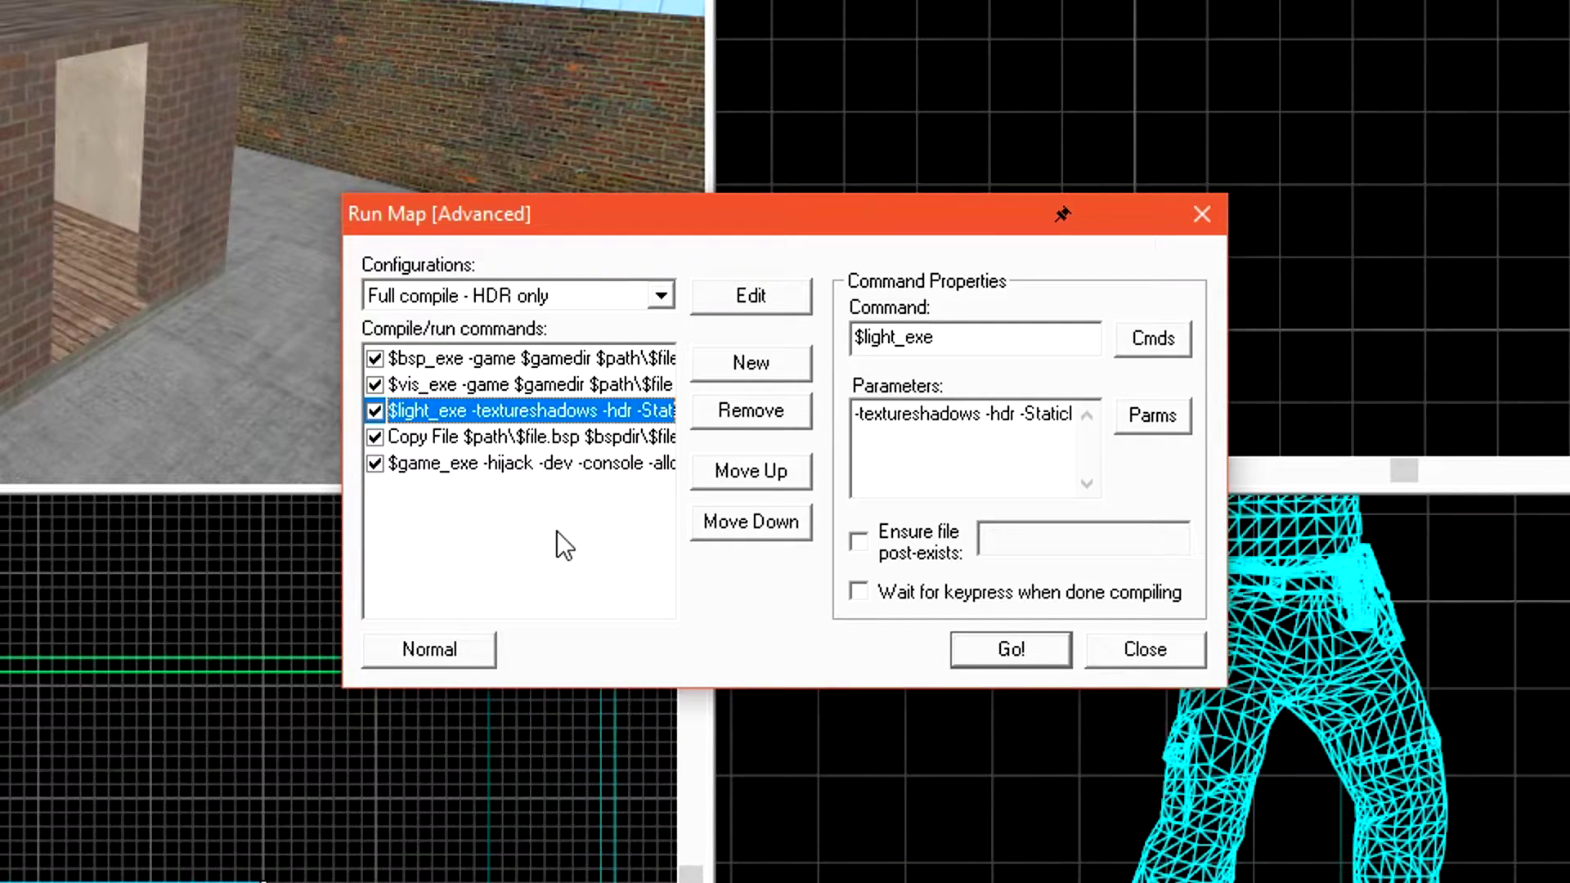
pyautogui.click(591, 440)
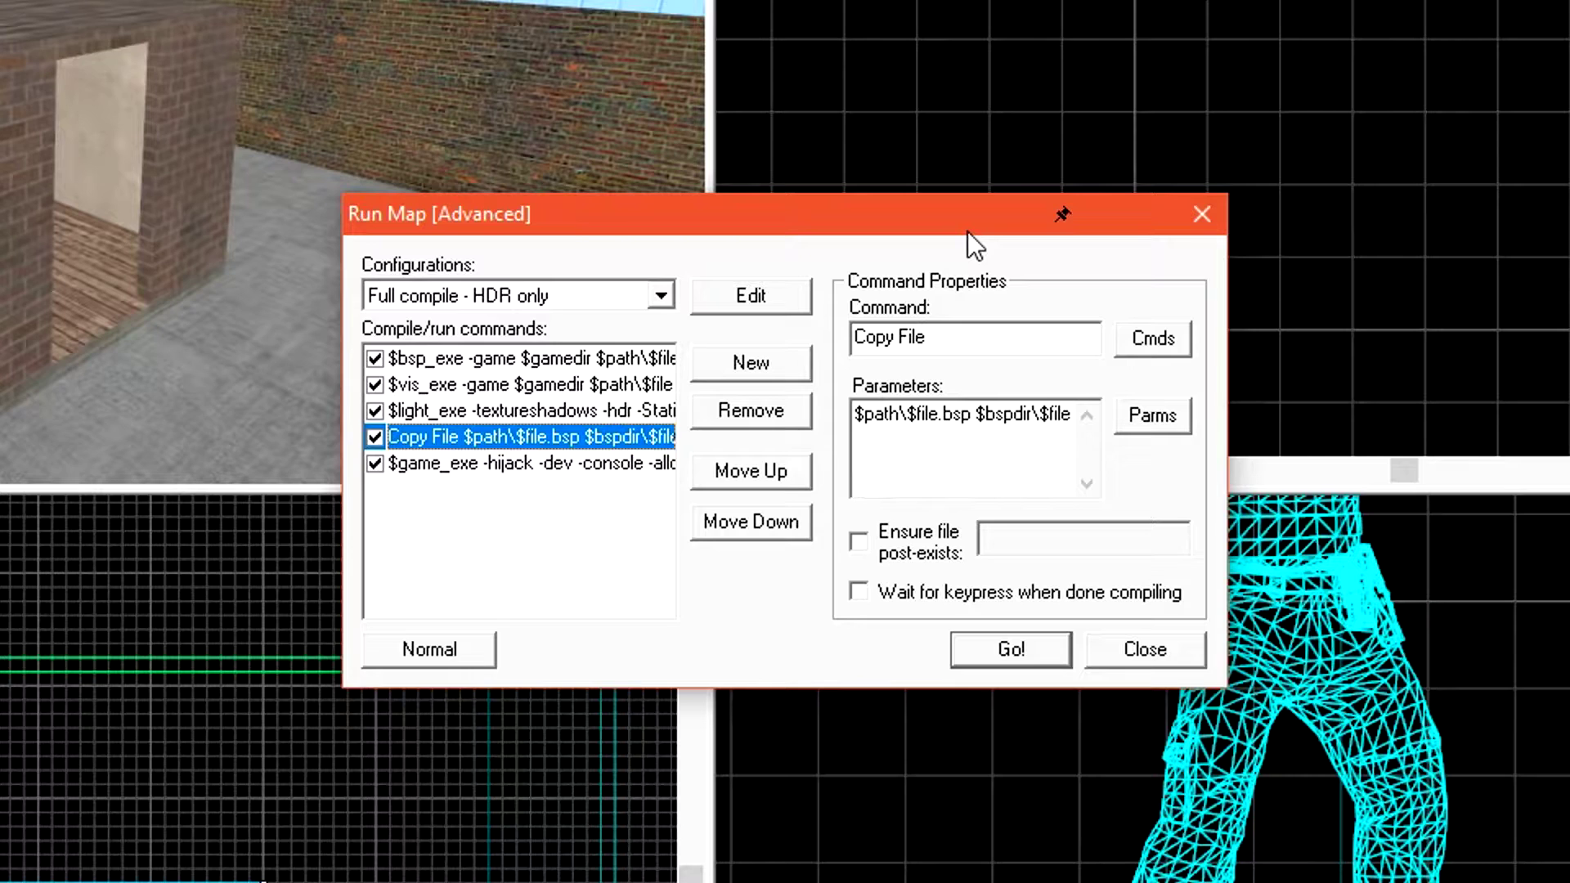
pyautogui.click(623, 470)
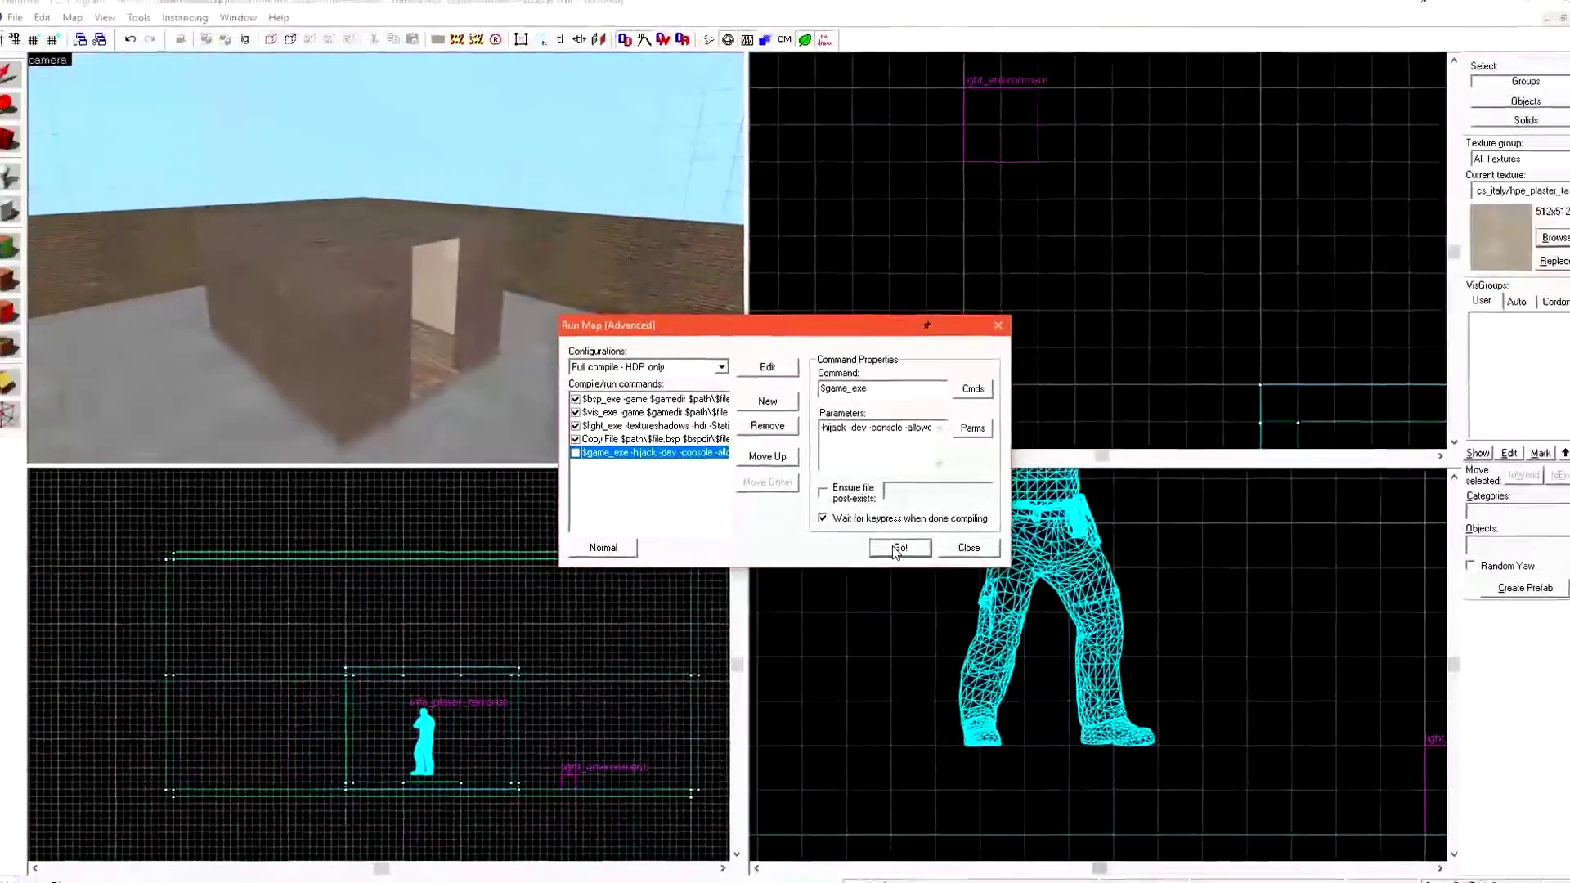
pyautogui.click(889, 542)
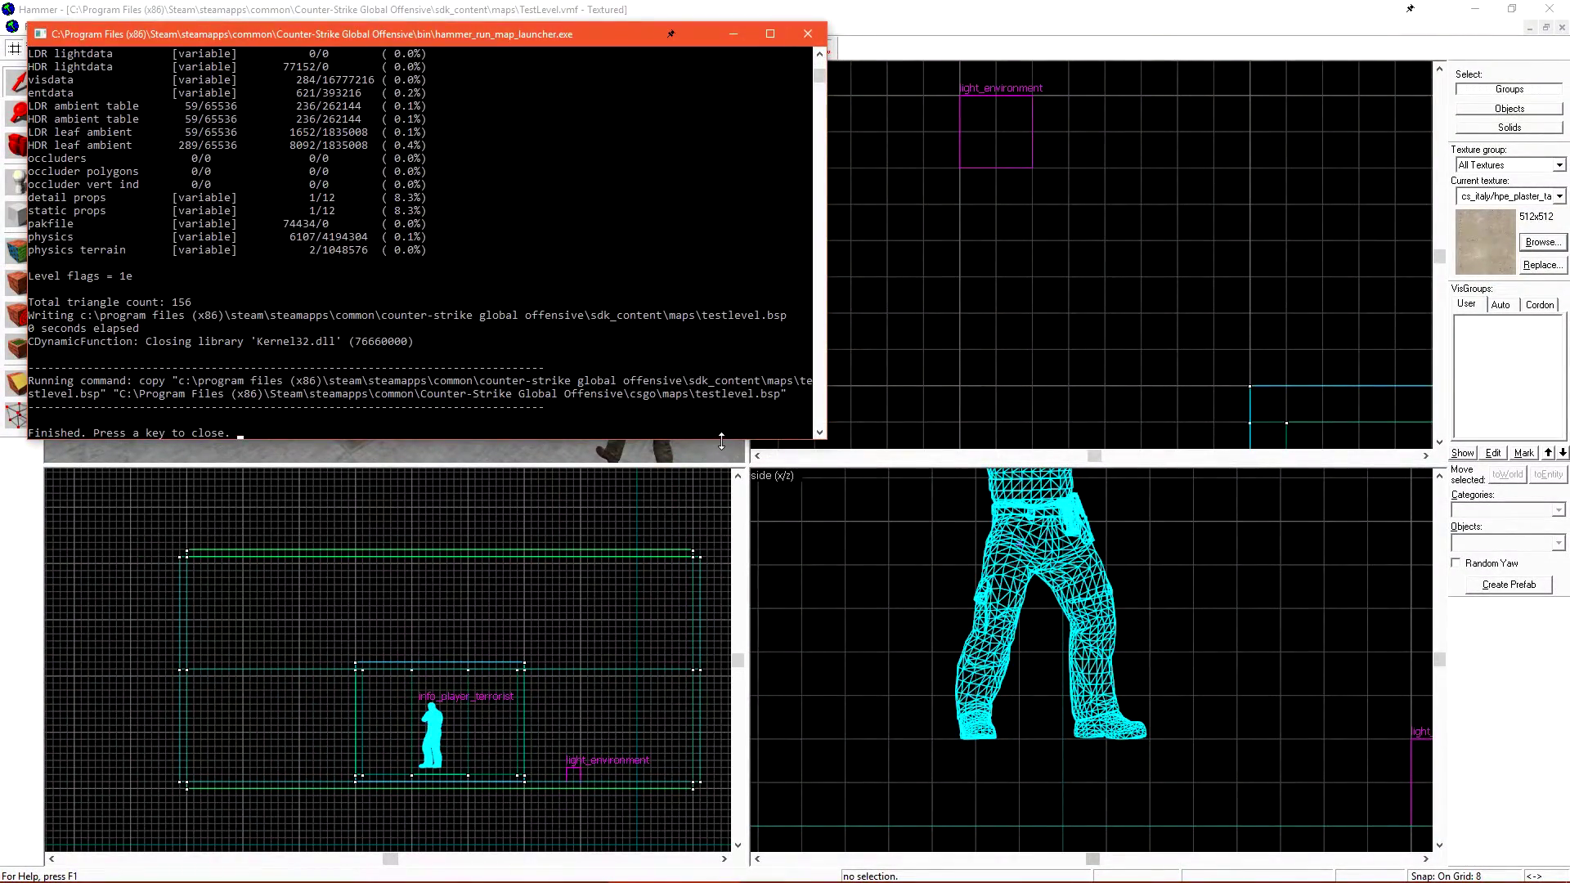
# Enlarge the compile log, read through the vbsp/vvis/vrad output, and close it.
pyautogui.moveTo(721, 441); pyautogui.dragTo(806, 708)
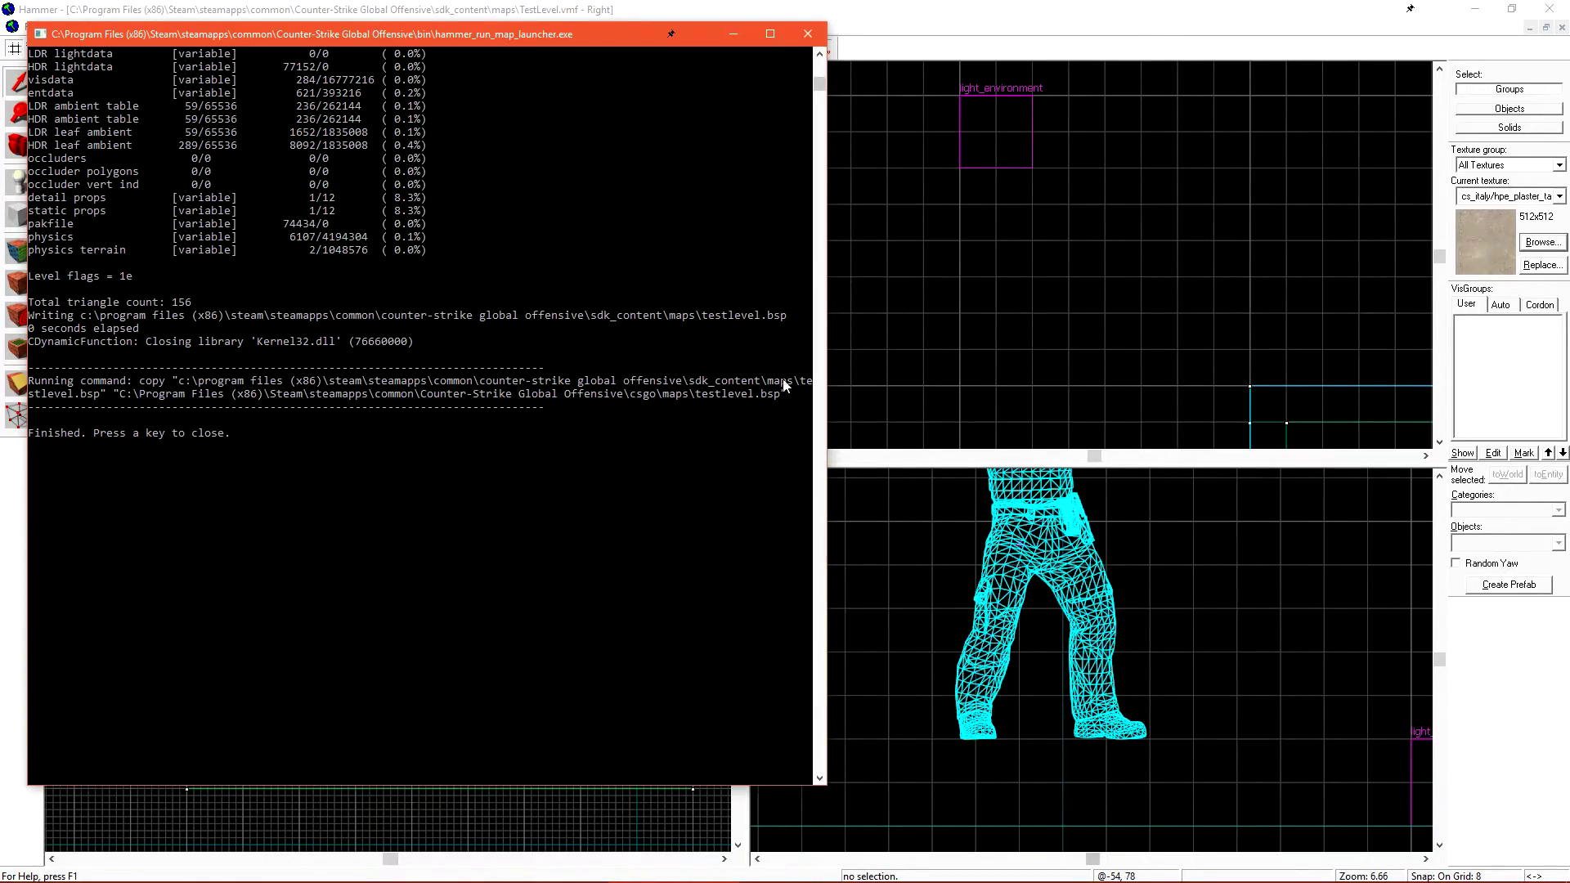
pyautogui.moveTo(819, 83); pyautogui.dragTo(820, 59)
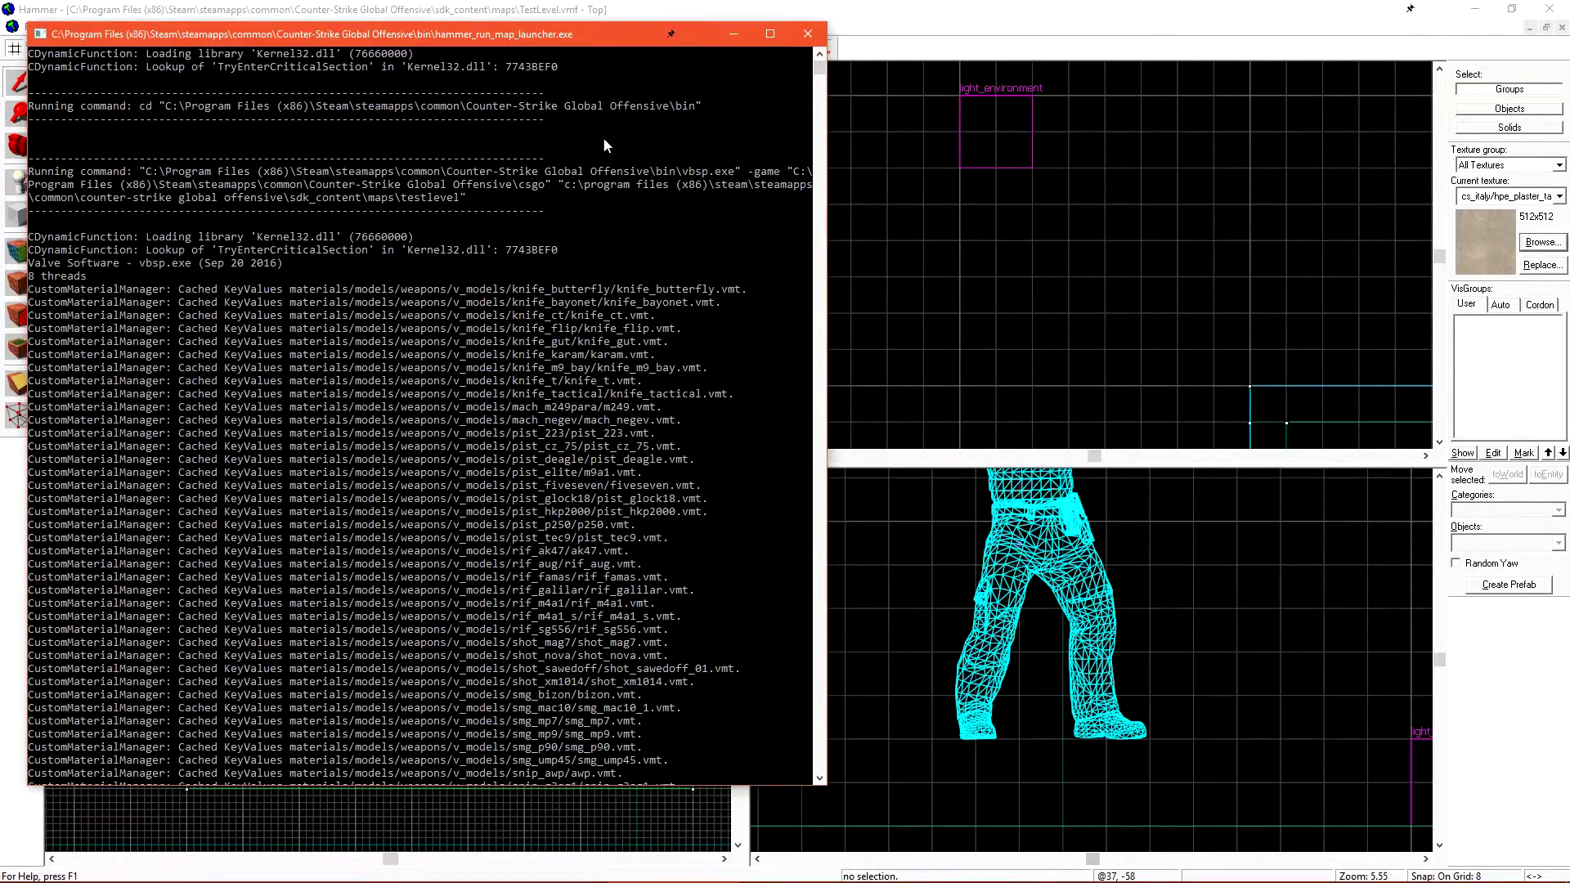
pyautogui.scroll(-2, 644, 333)
pyautogui.scroll(-2, 654, 314)
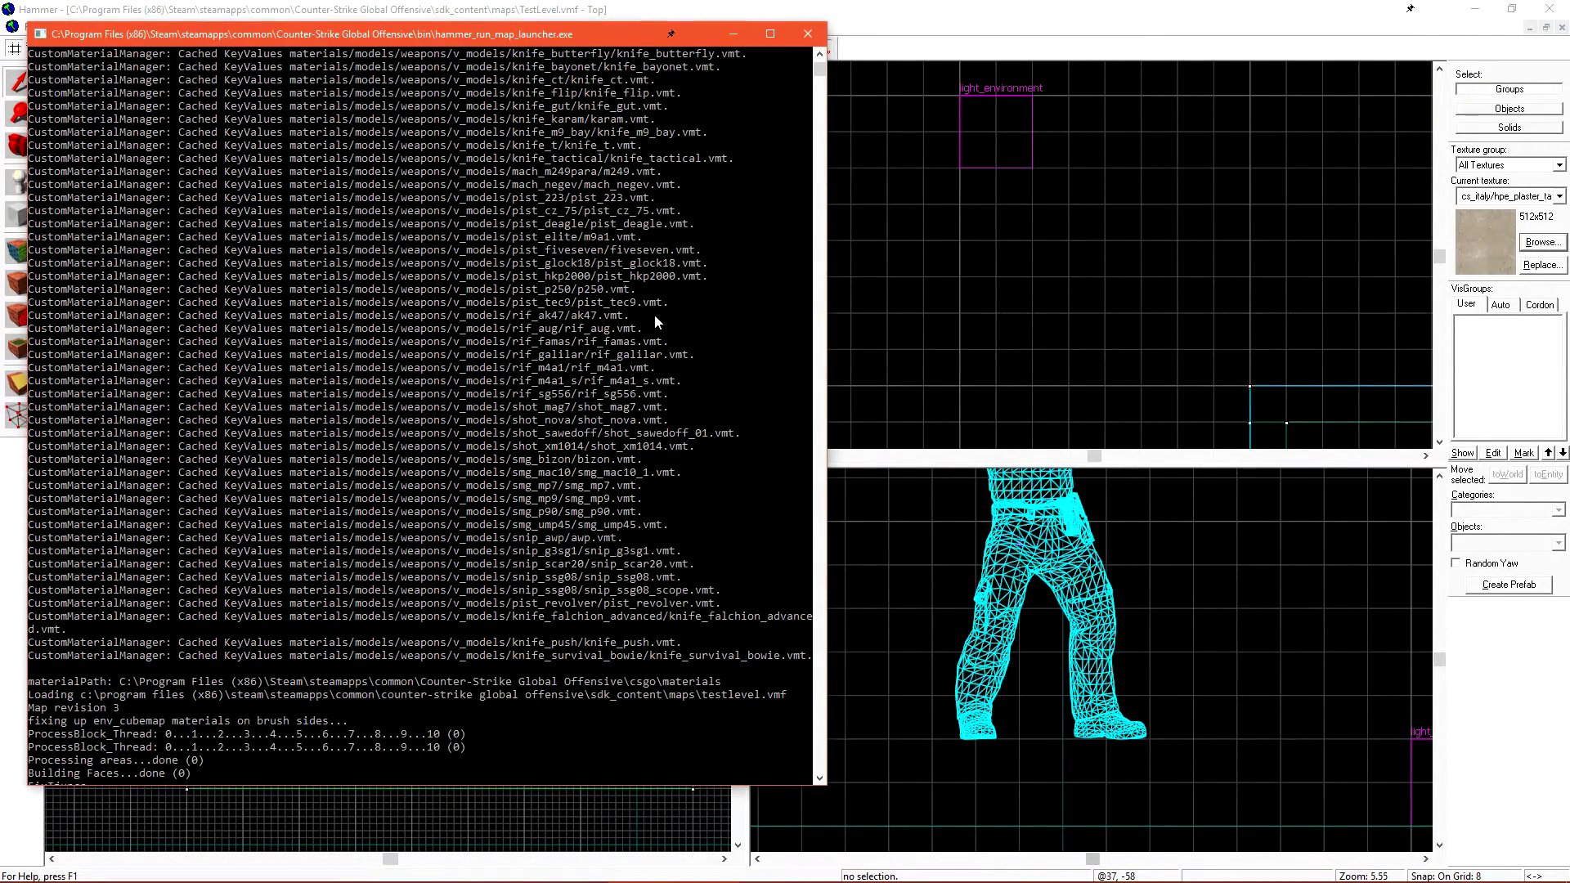
pyautogui.scroll(-5, 666, 331)
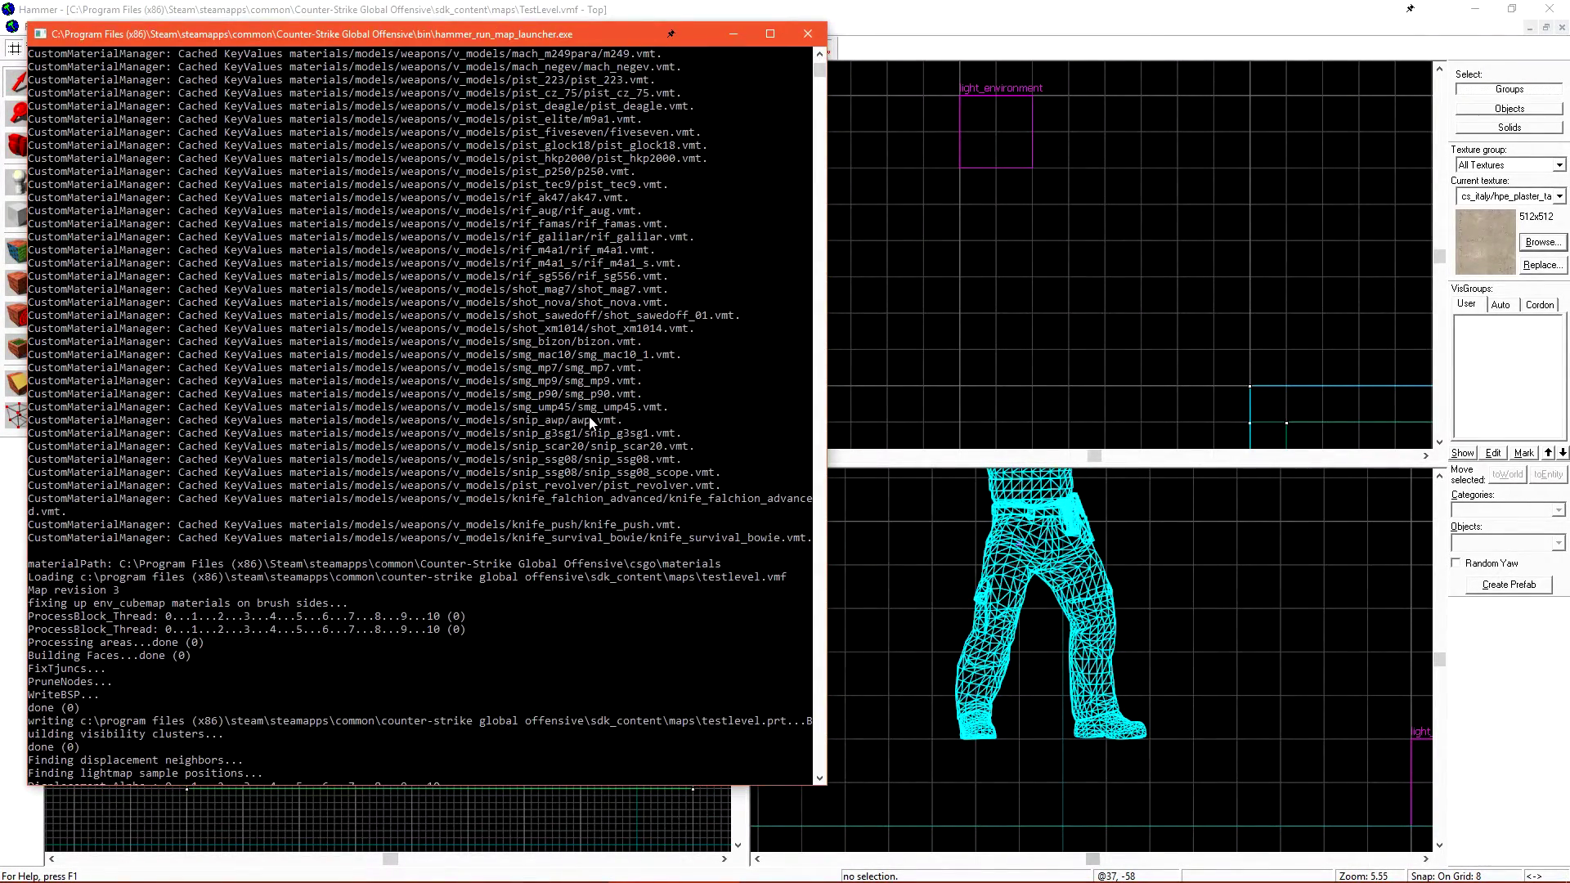
pyautogui.scroll(-5, 575, 418)
pyautogui.scroll(-6, 656, 385)
pyautogui.scroll(-6, 658, 381)
pyautogui.scroll(-6, 664, 378)
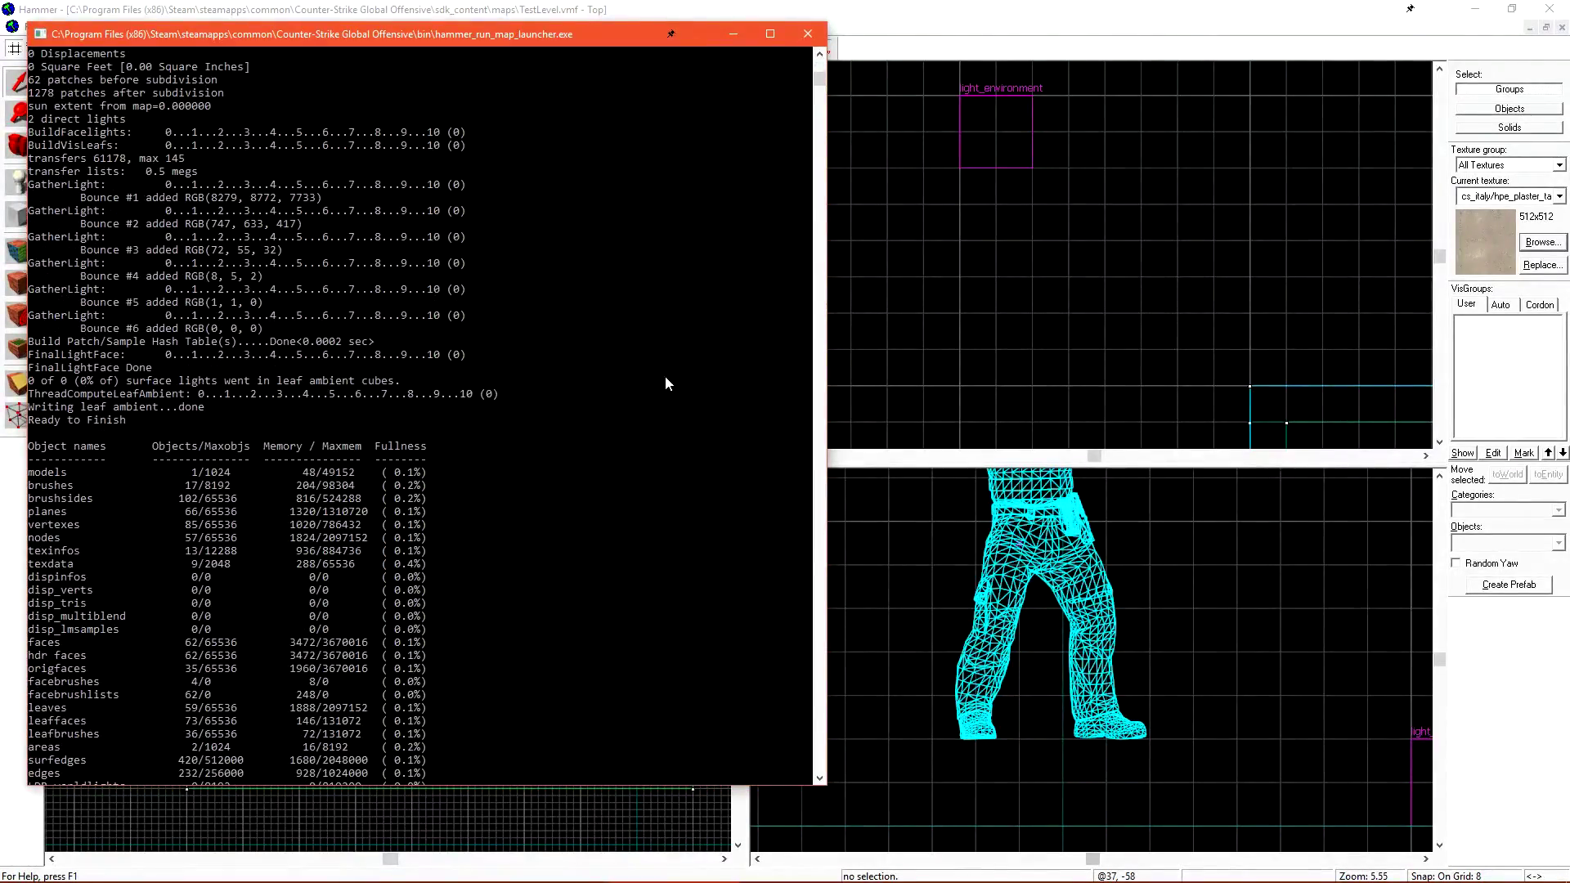
pyautogui.scroll(-6, 666, 377)
pyautogui.scroll(-12, 665, 368)
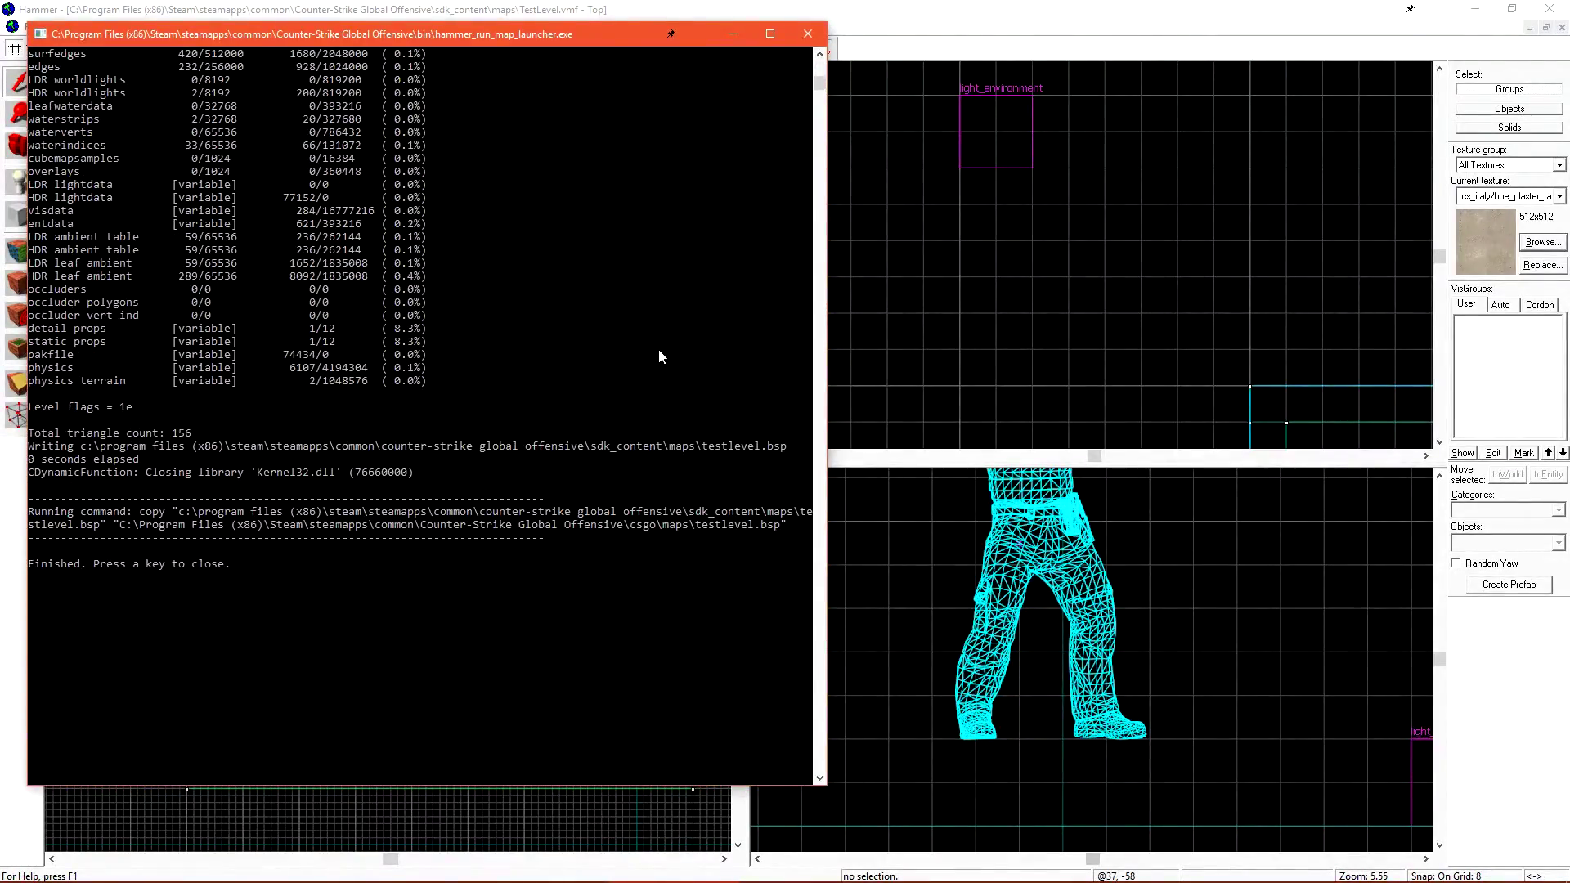
pyautogui.press('Return')
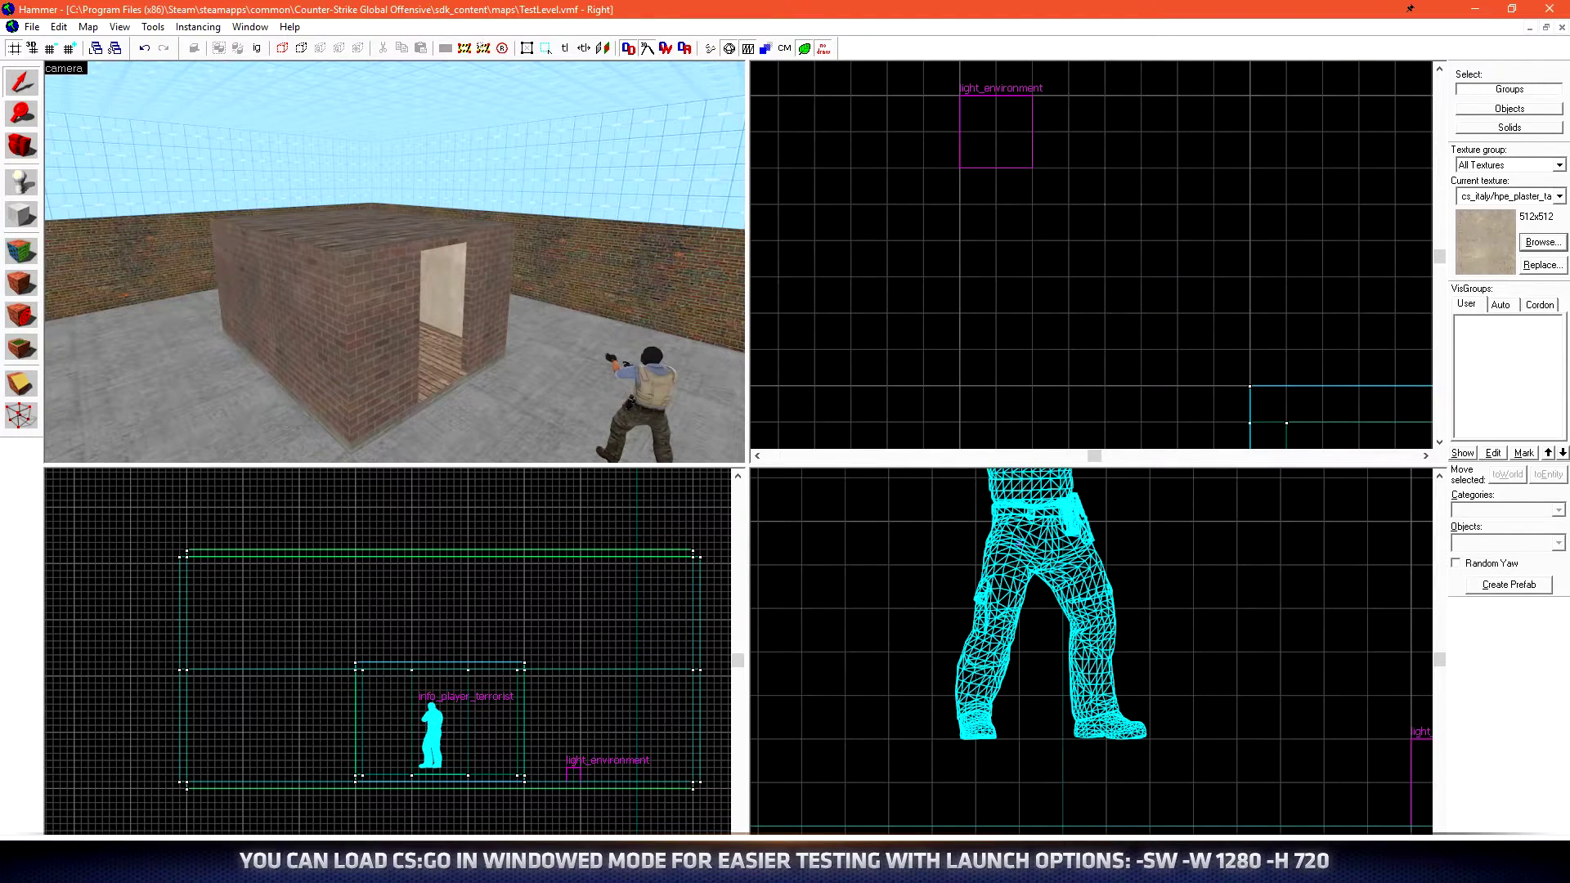
# Launch CS:GO from Steam, enable the developer console in Game Settings, and open it.
pyautogui.rightClick(1306, 868)
pyautogui.click(1302, 633)
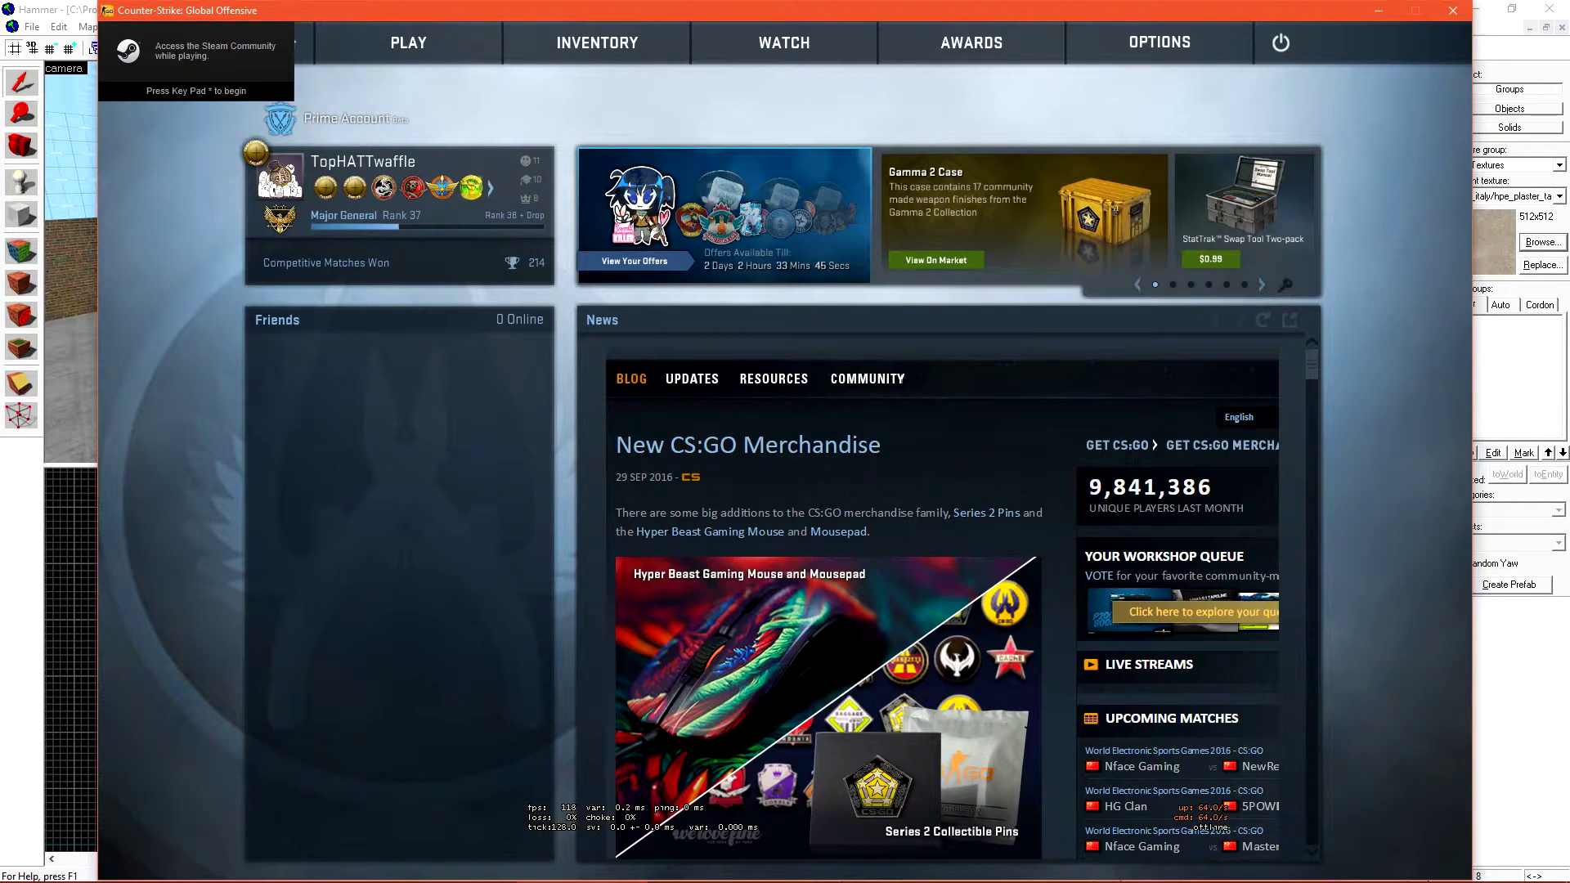
pyautogui.click(1167, 48)
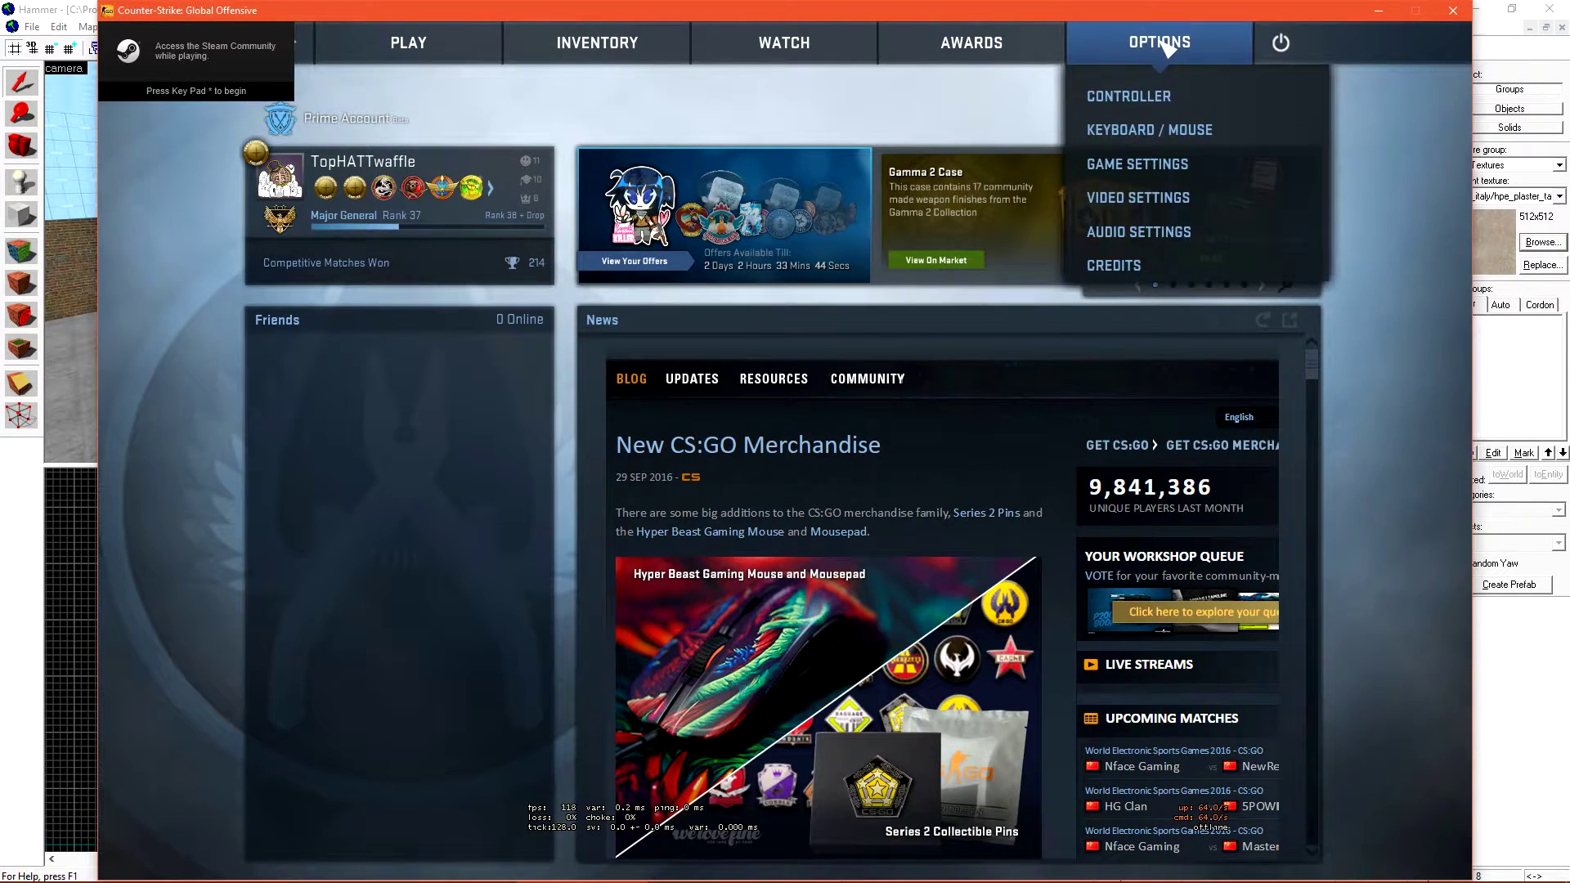
pyautogui.click(1245, 160)
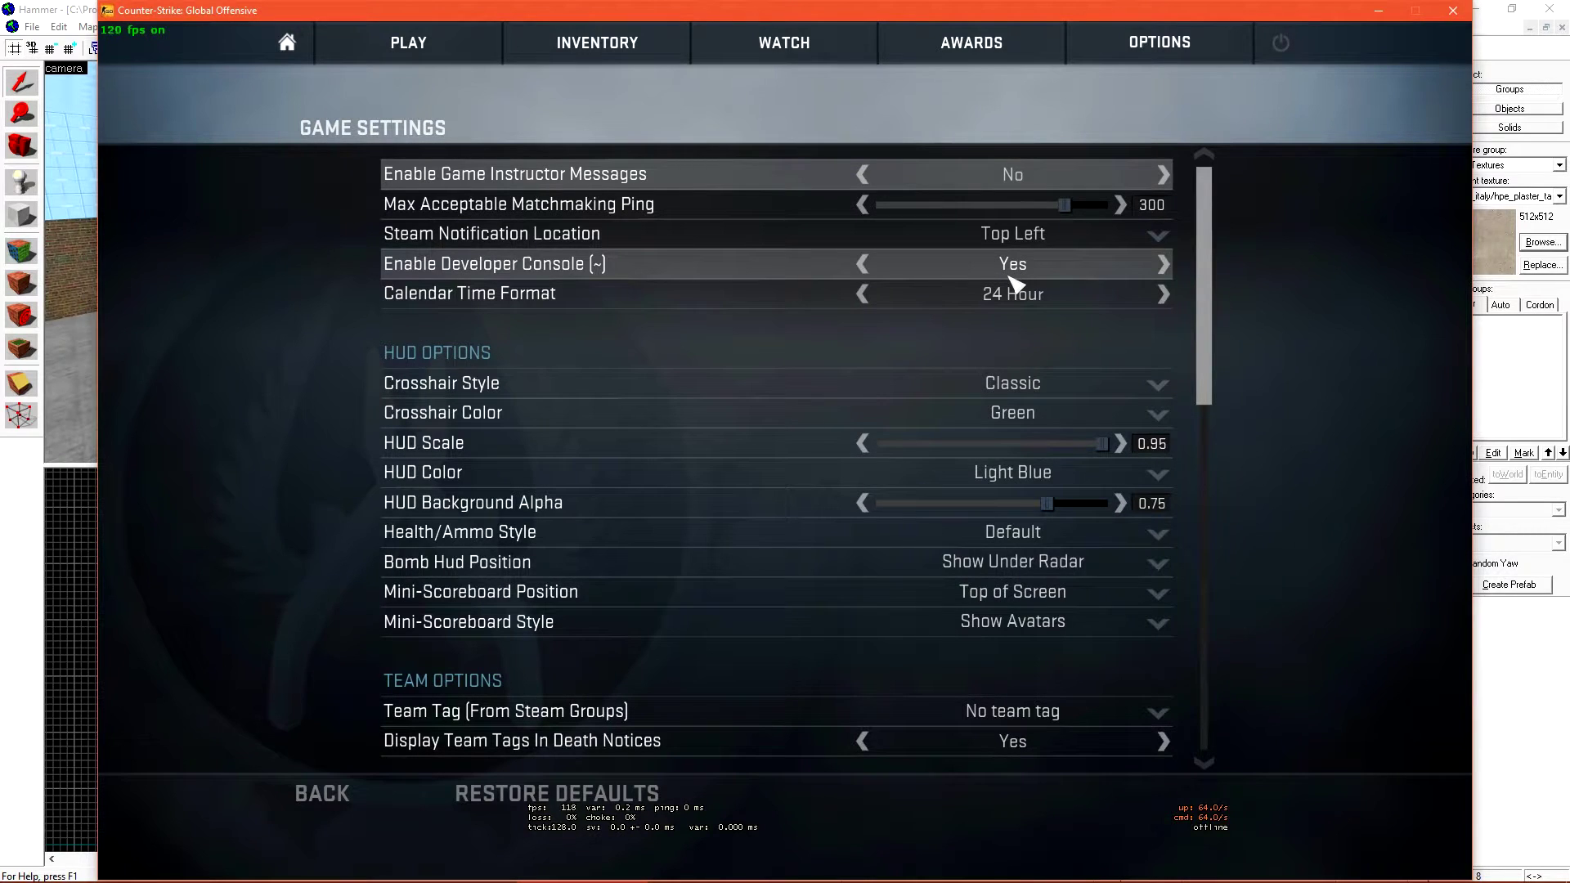
pyautogui.press('Escape')
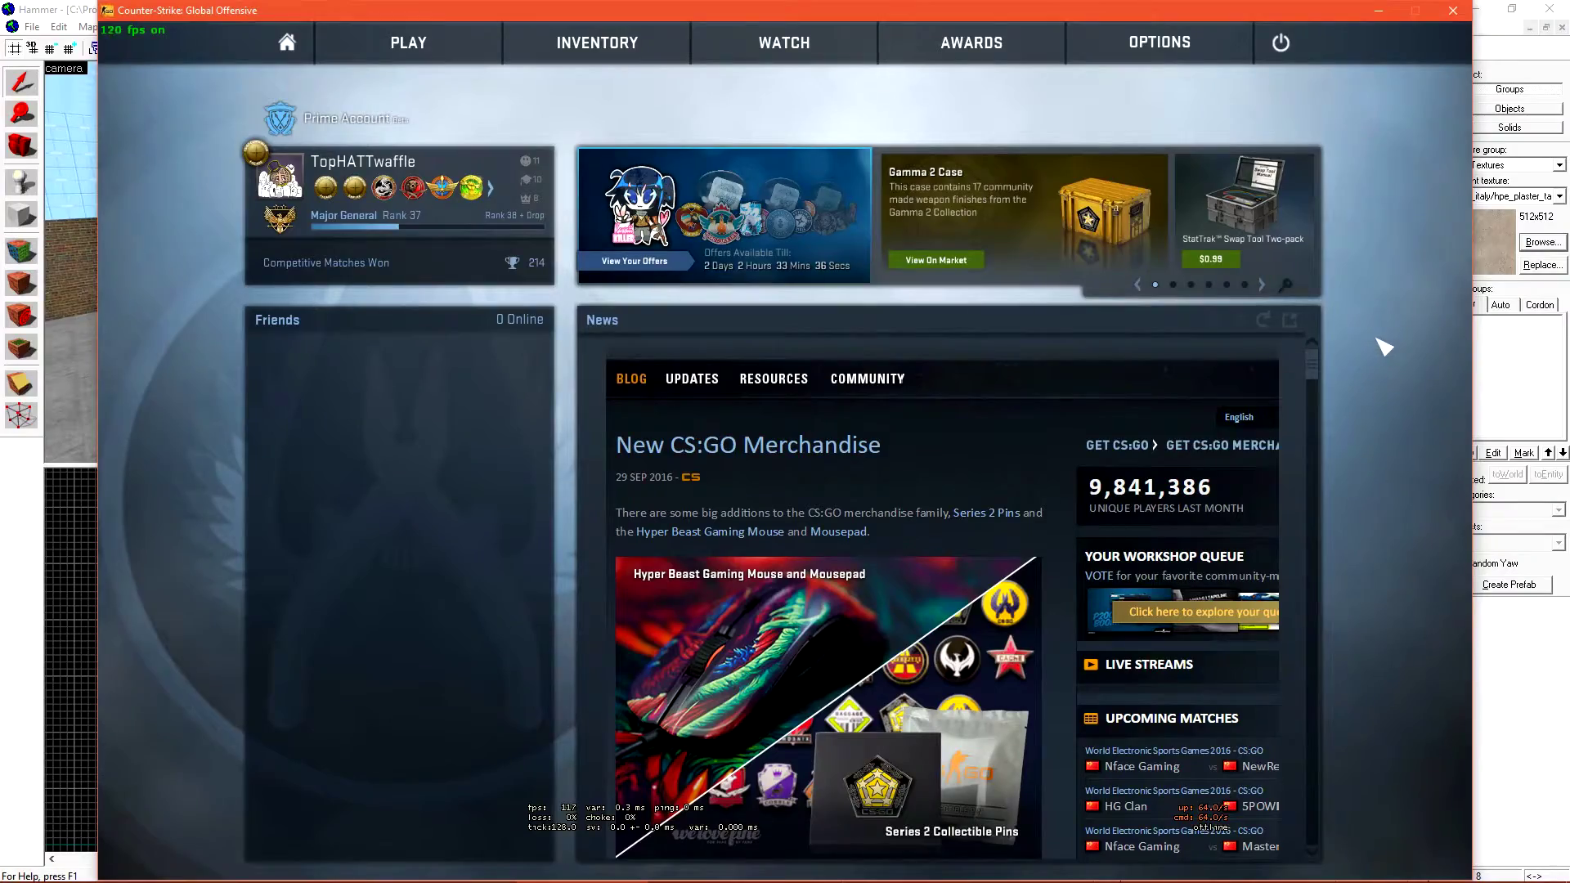
pyautogui.press('`')
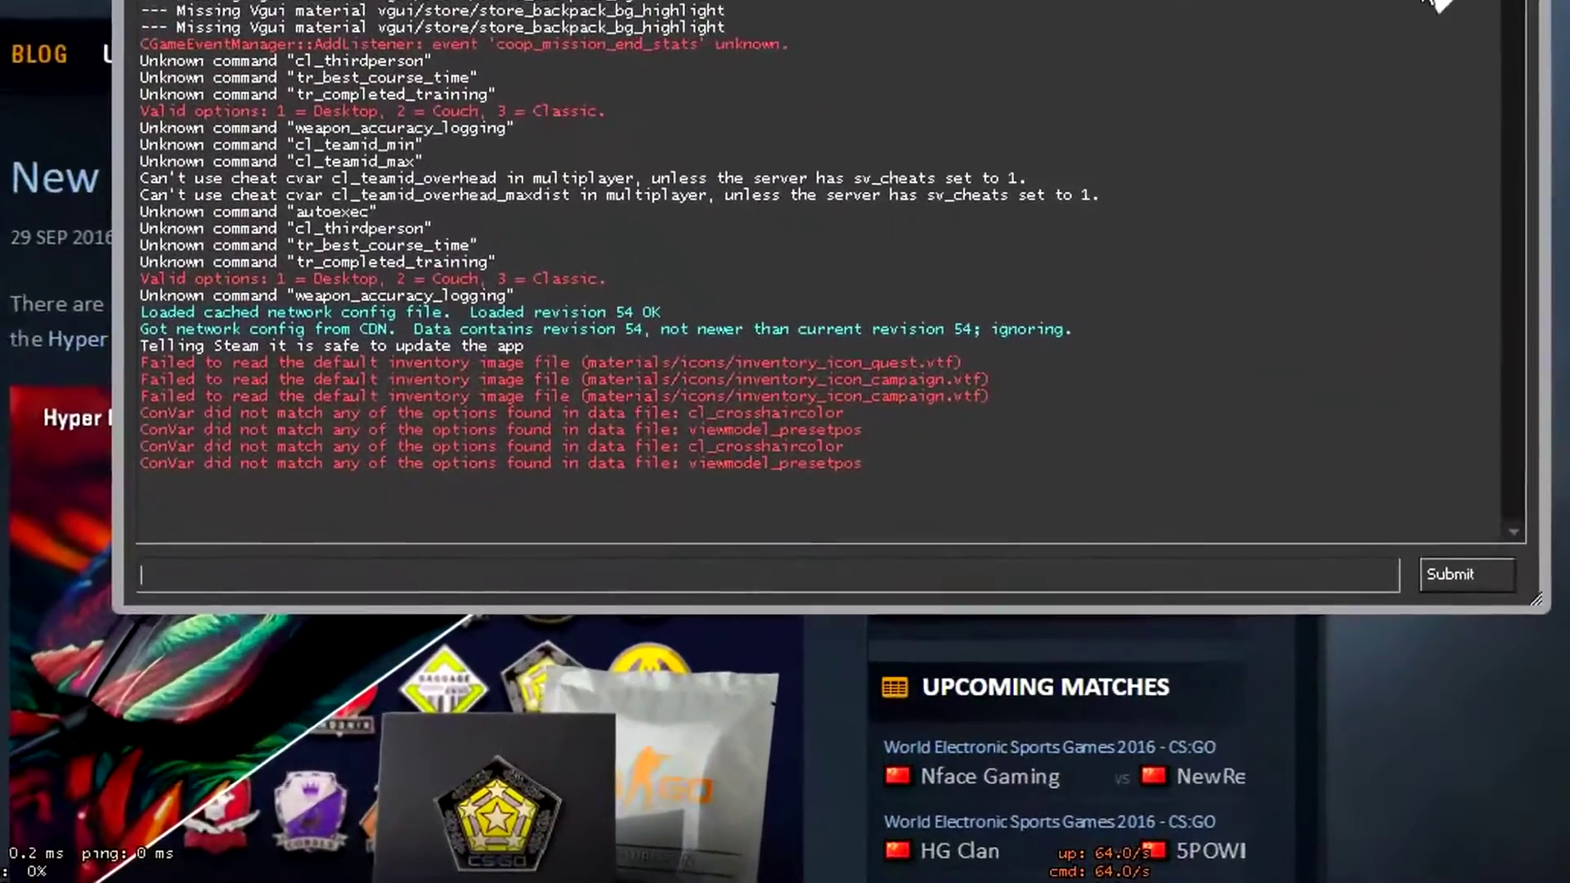
# Load testlevel via the console 'map testlevel' command and skip the loading countdown.
pyautogui.write('map')
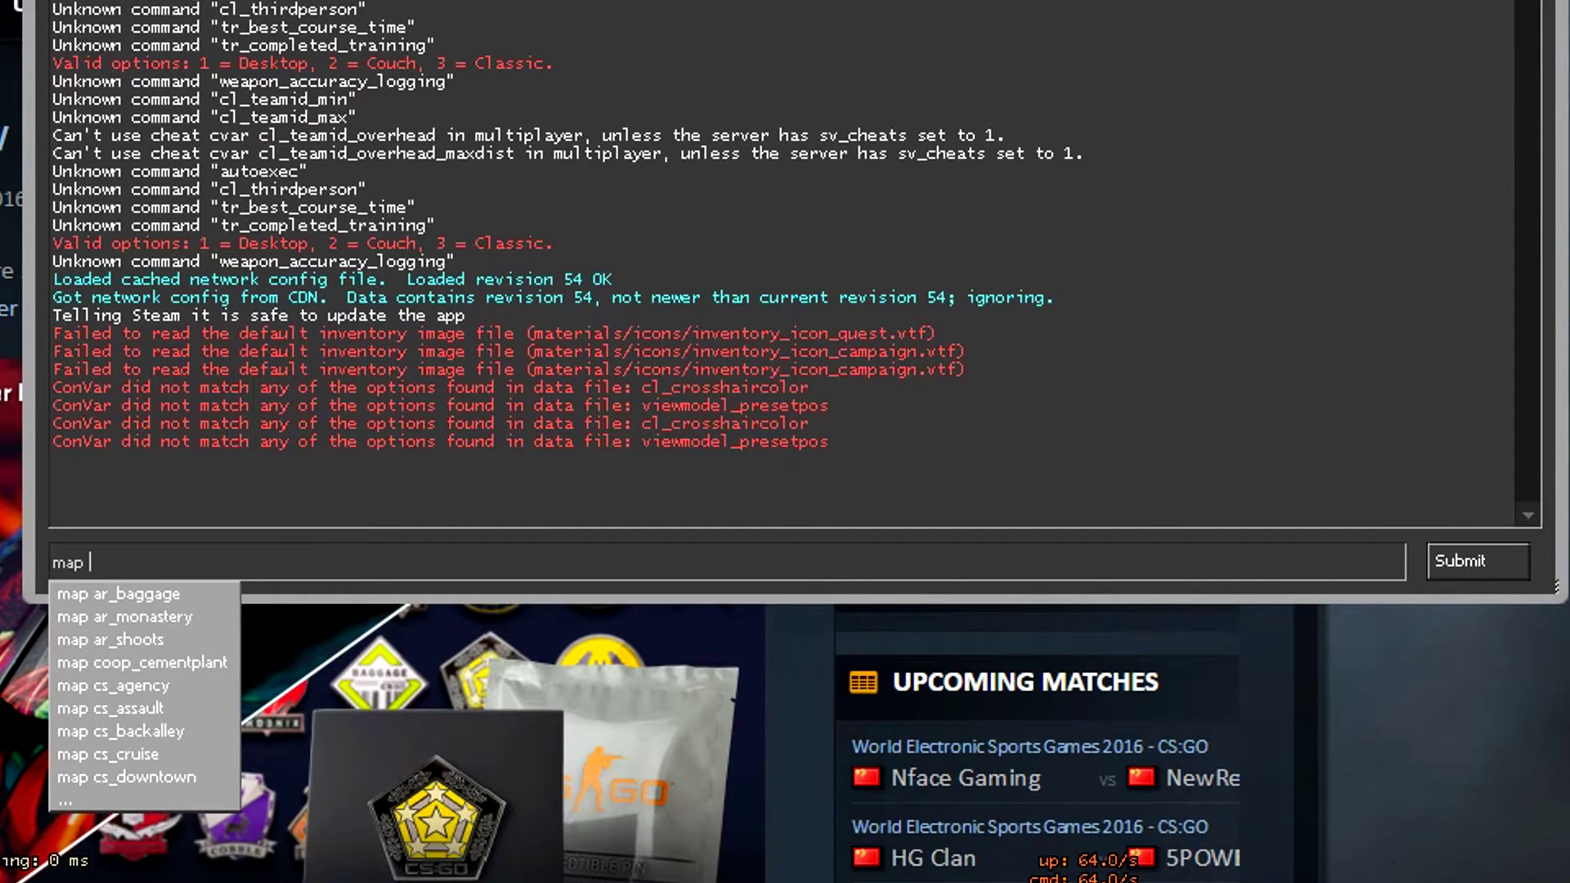
pyautogui.write(' test')
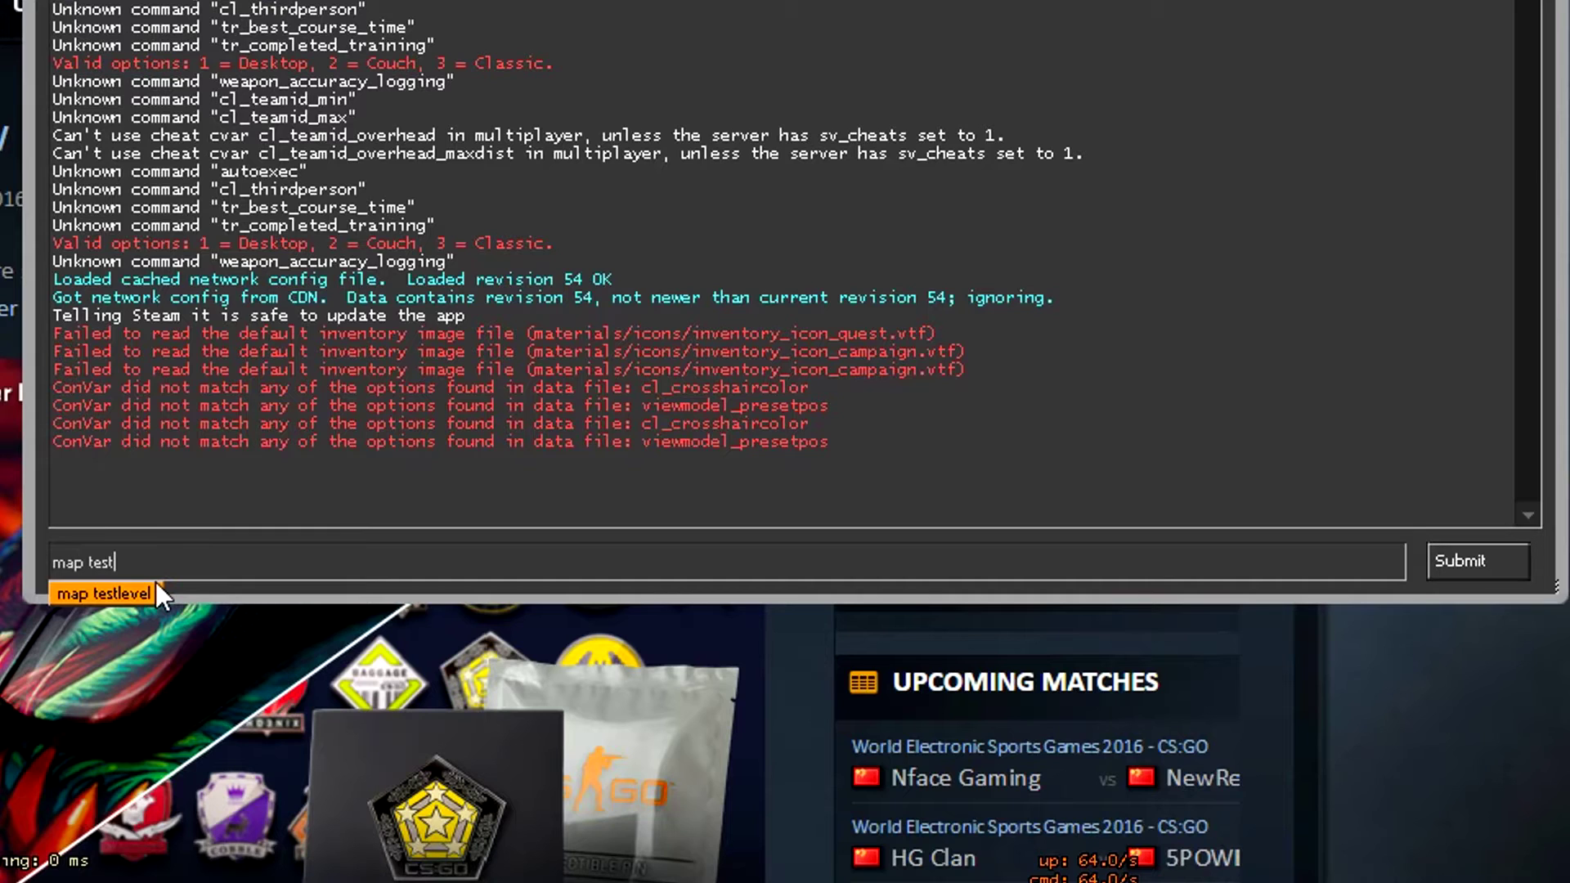
pyautogui.click(104, 593)
pyautogui.press('Return')
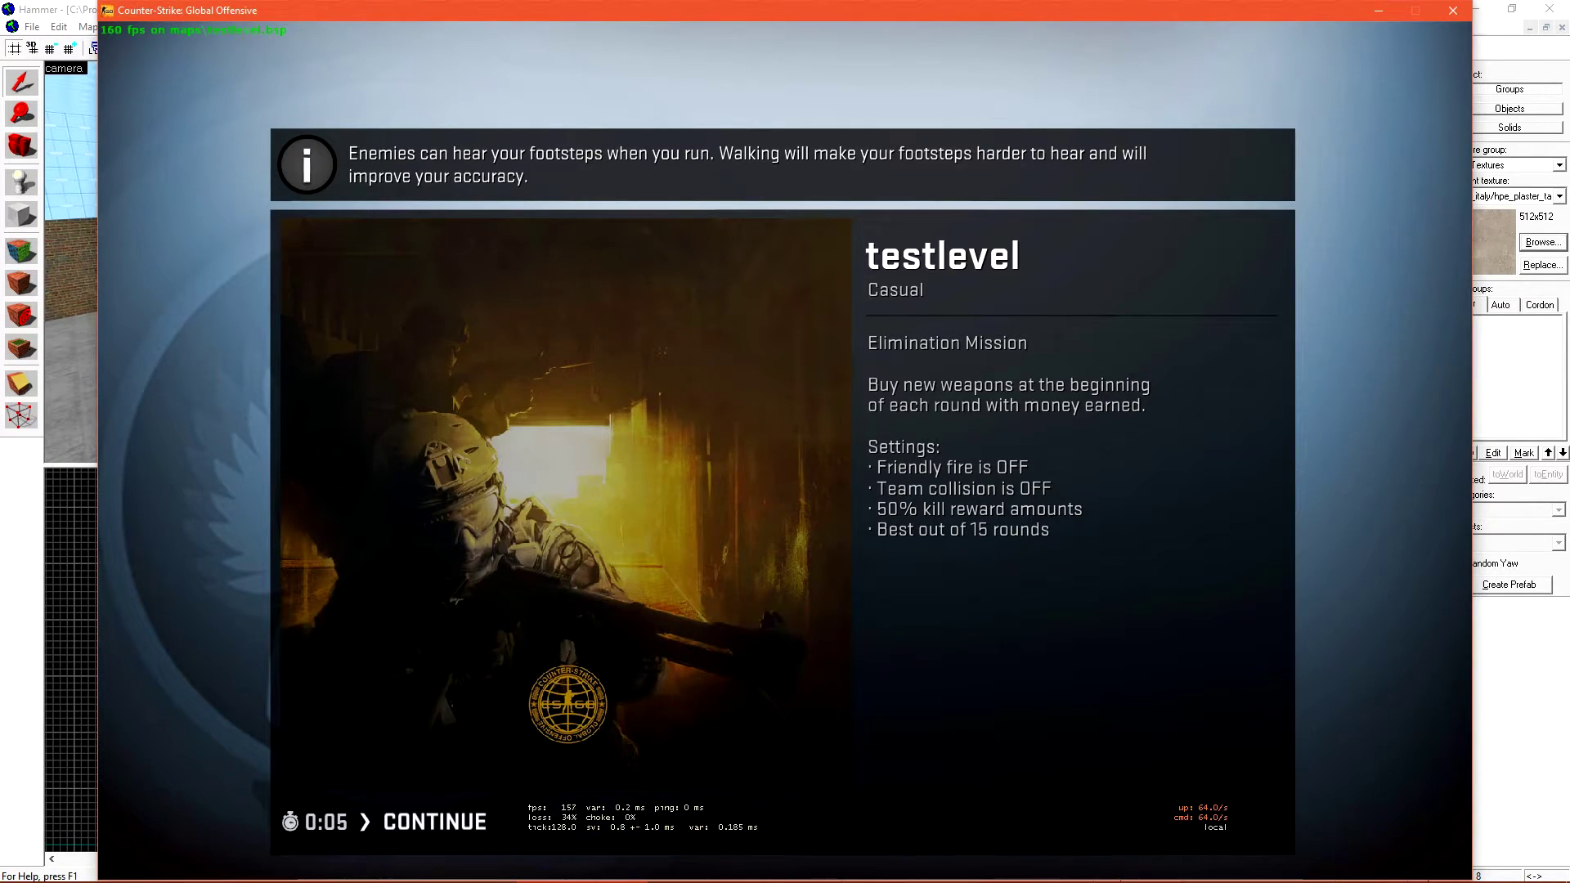
pyautogui.click(453, 821)
# Join the Terrorists, switch to the knife and walk past the brick wall into the hut corridor.
pyautogui.click(1070, 412)
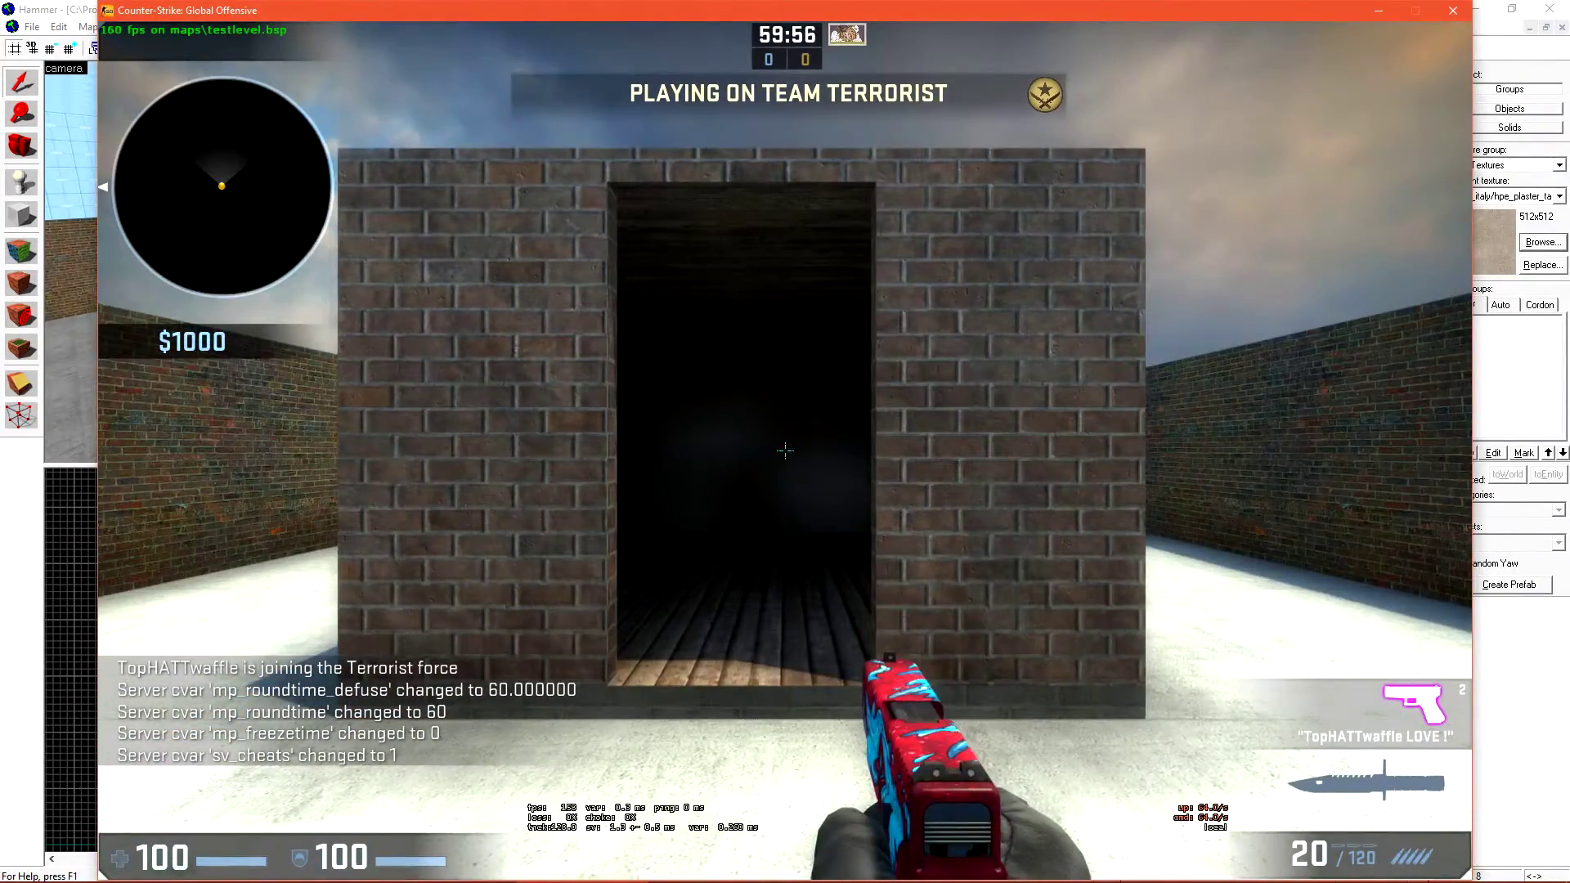
pyautogui.press('3')
pyautogui.press('w')
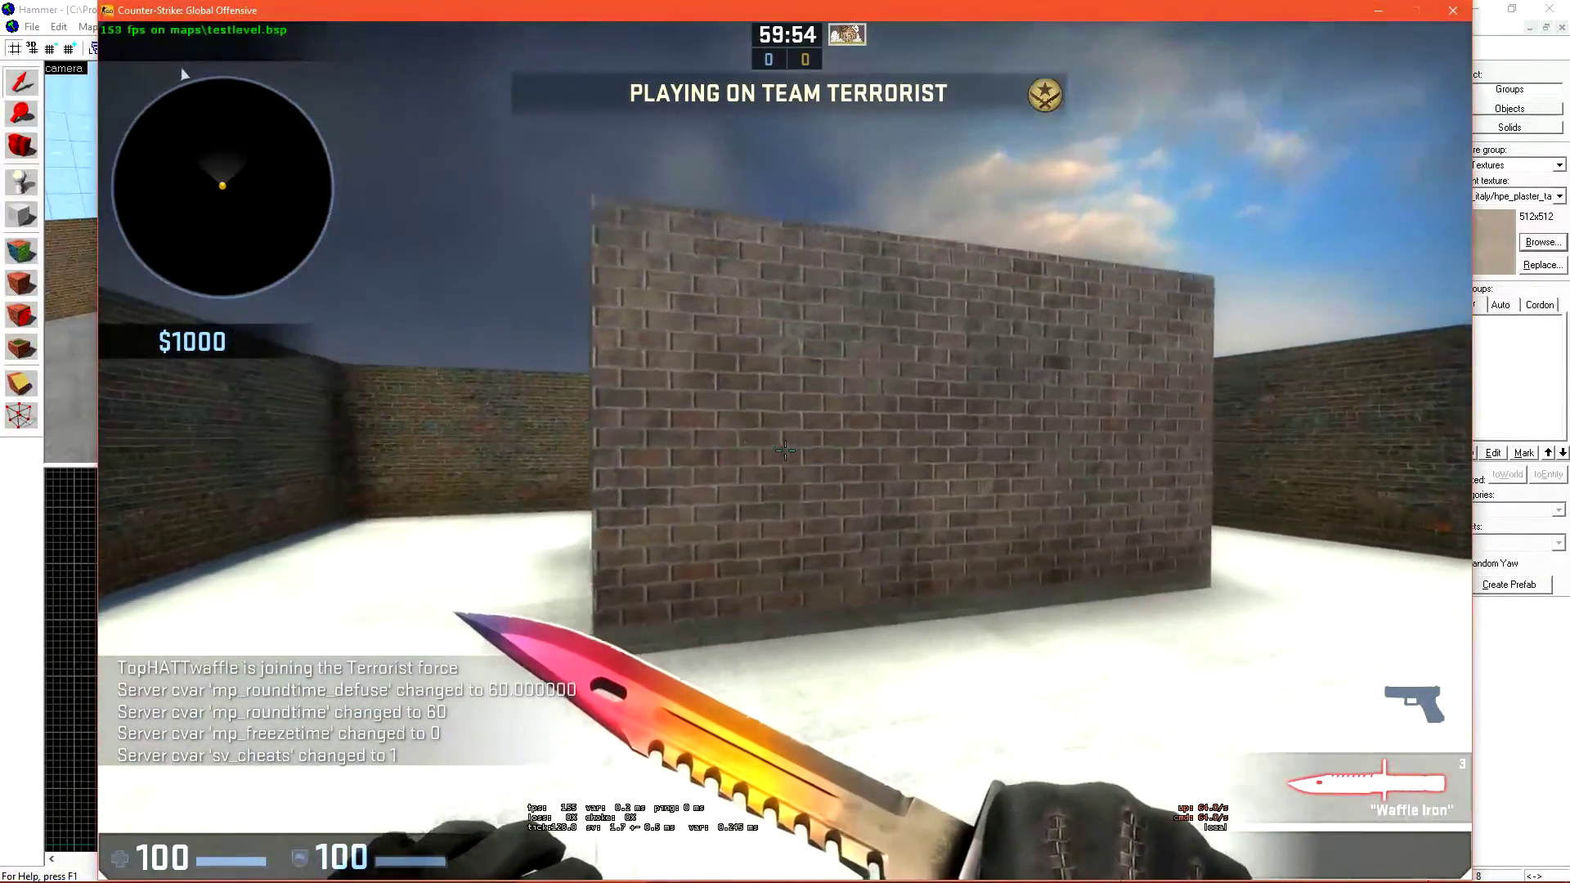
pyautogui.press('s')
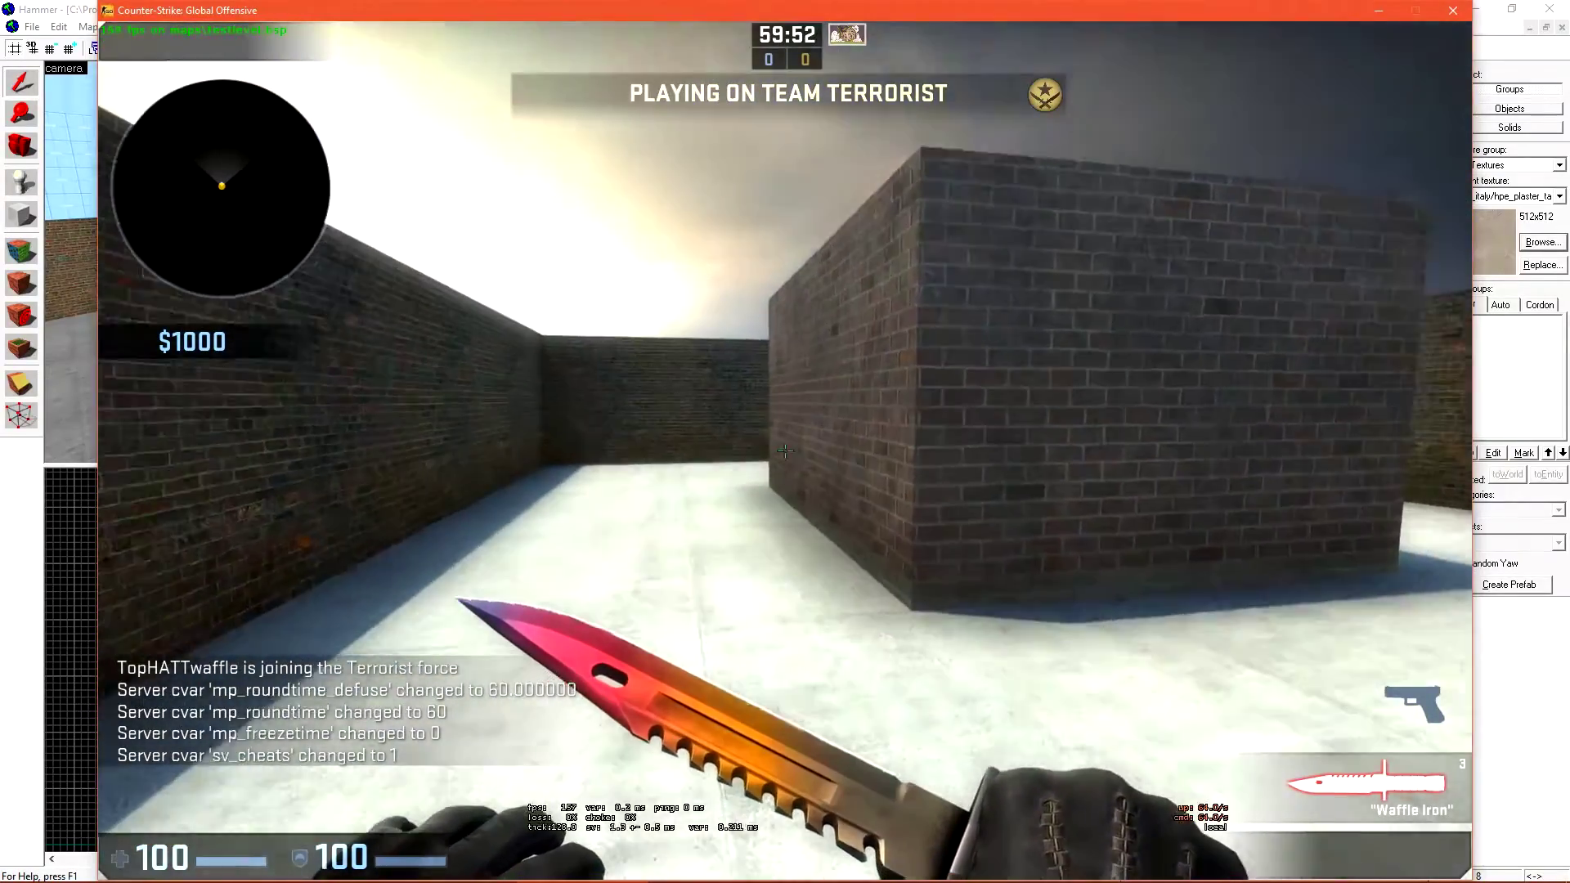
pyautogui.press('w')
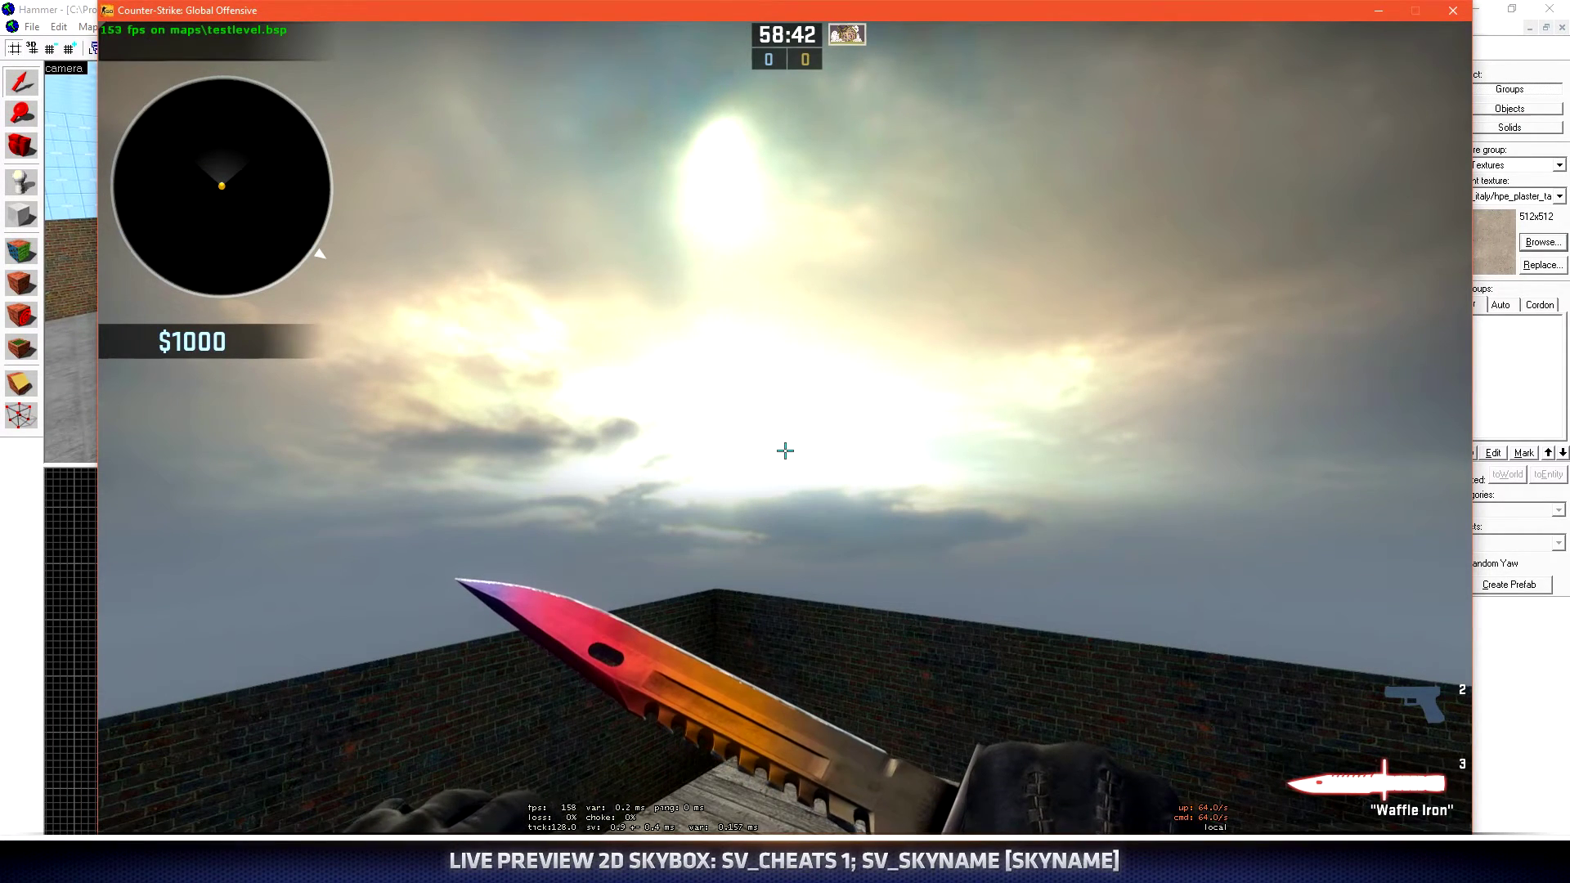
# Enable sv_cheats 1, apply sv_skyname sky_dust, then step back to view the new sky.
pyautogui.press('`')
pyautogui.write('sv_')
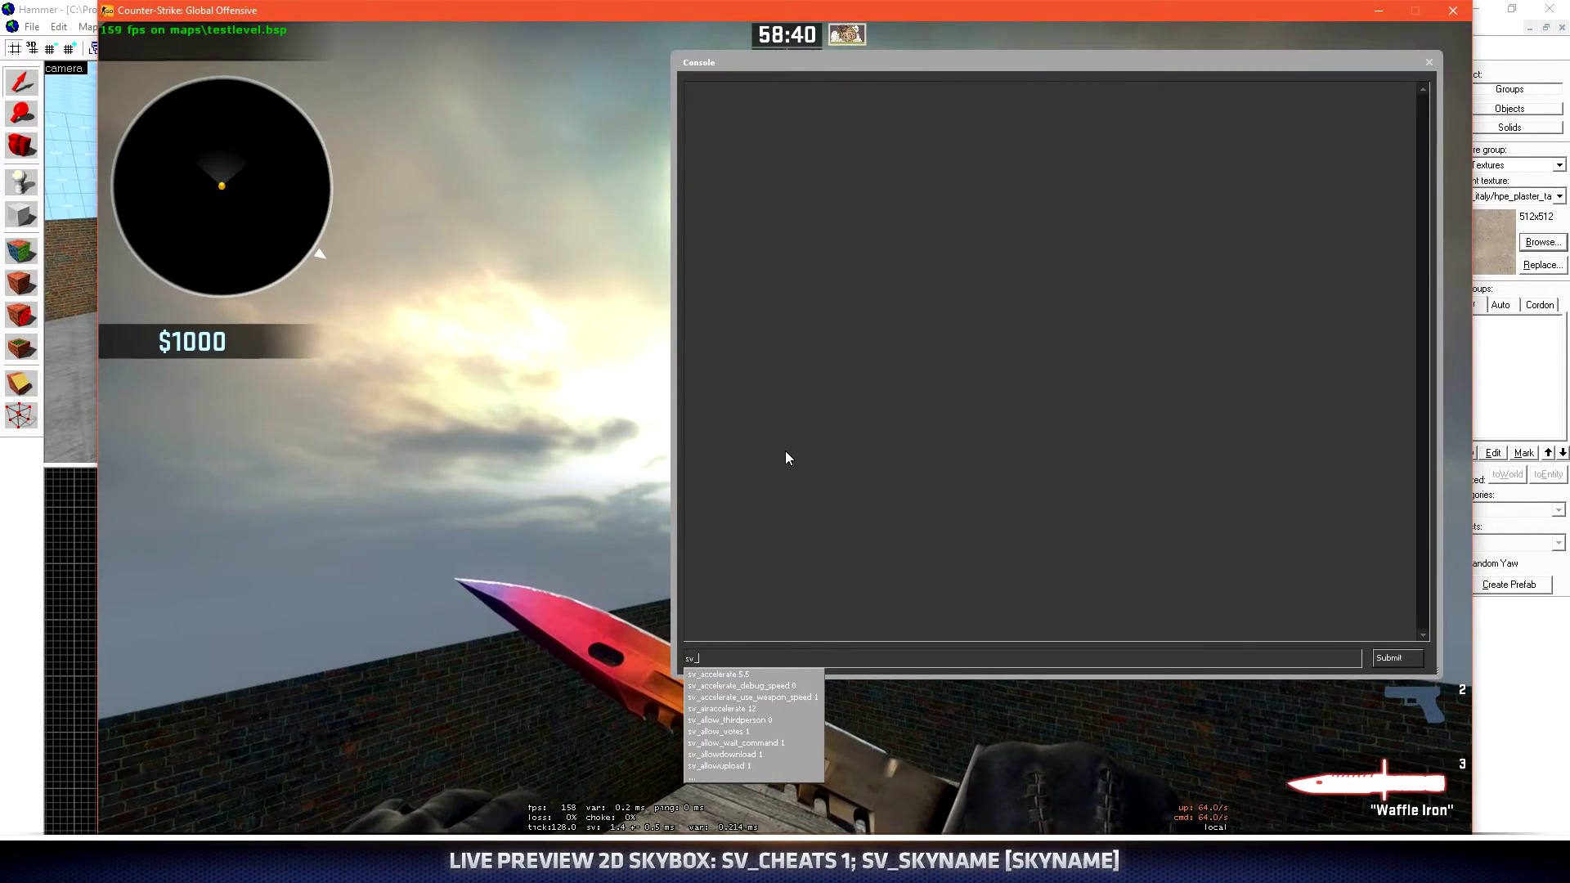
pyautogui.write('cheats 1')
pyautogui.press('Return')
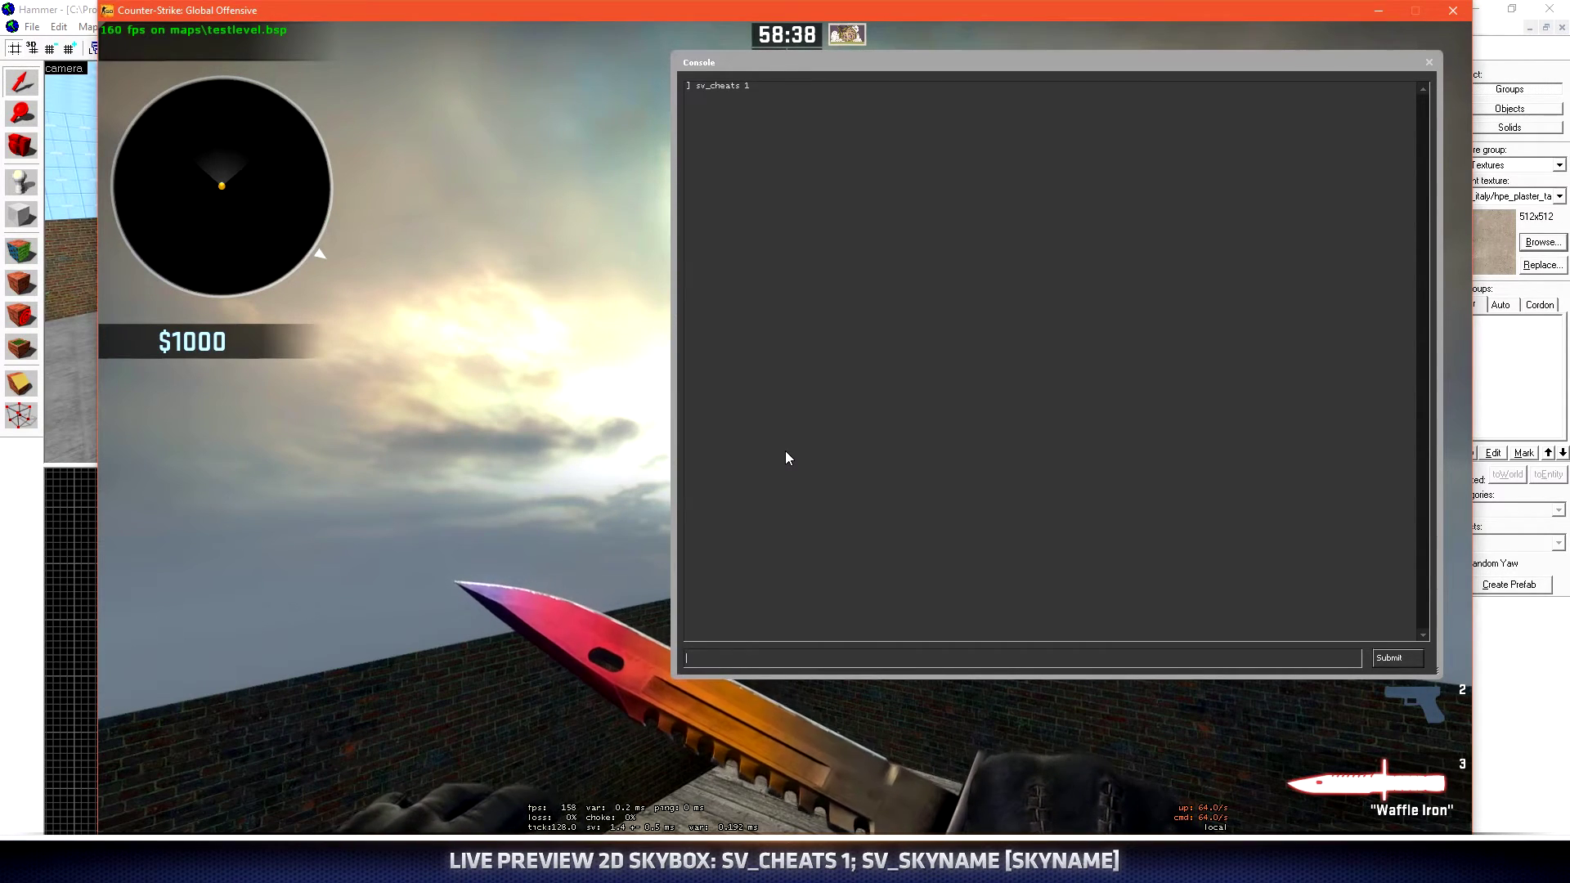
pyautogui.write('sv_skyname')
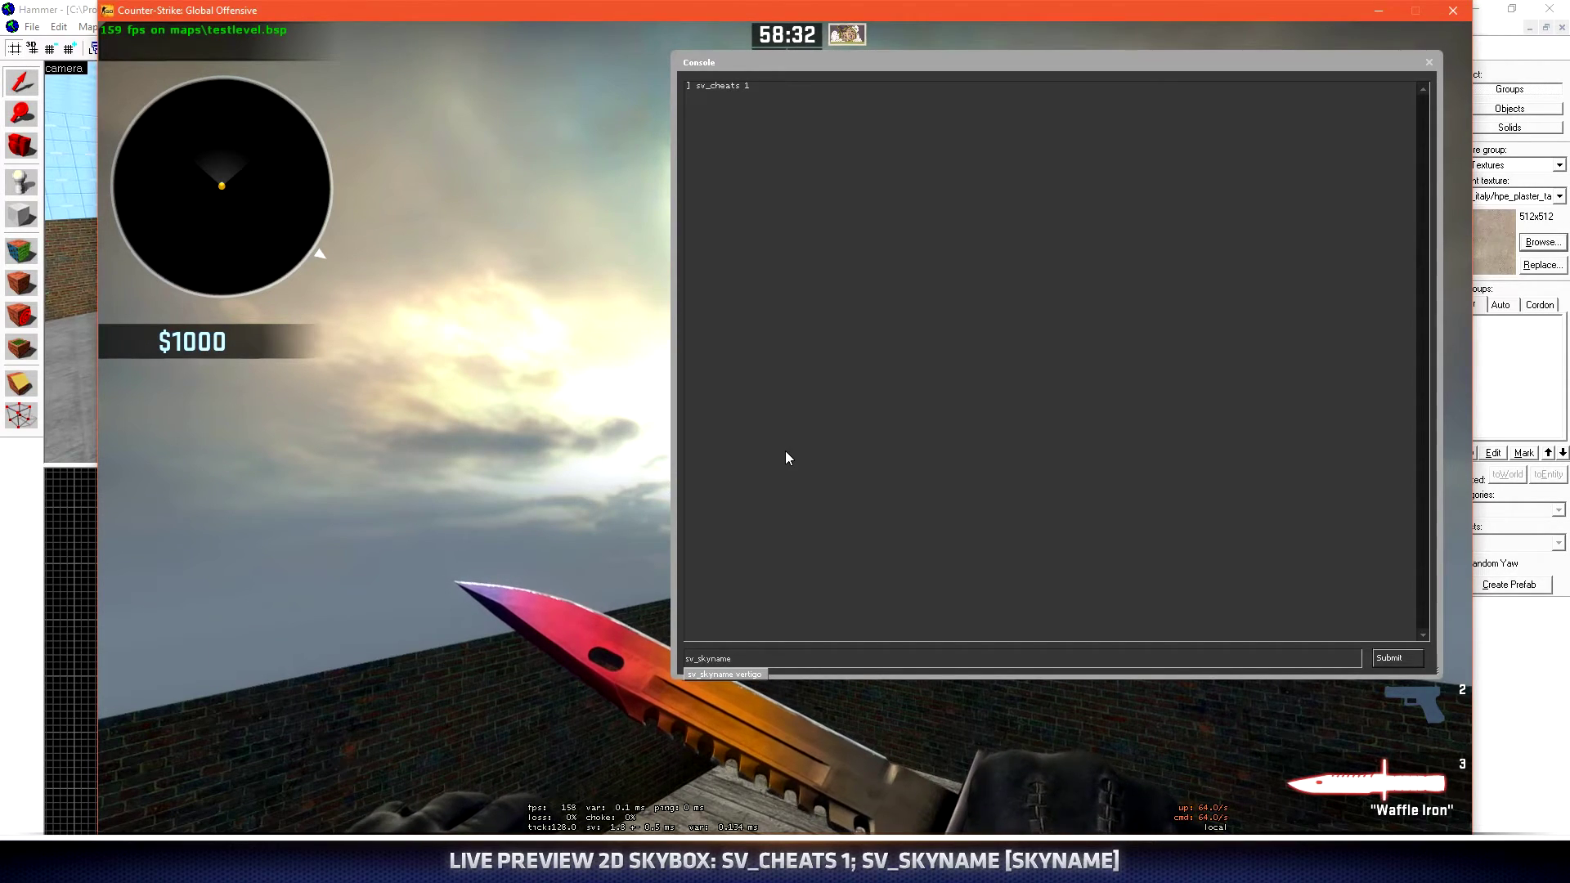
pyautogui.write(' sky_dust')
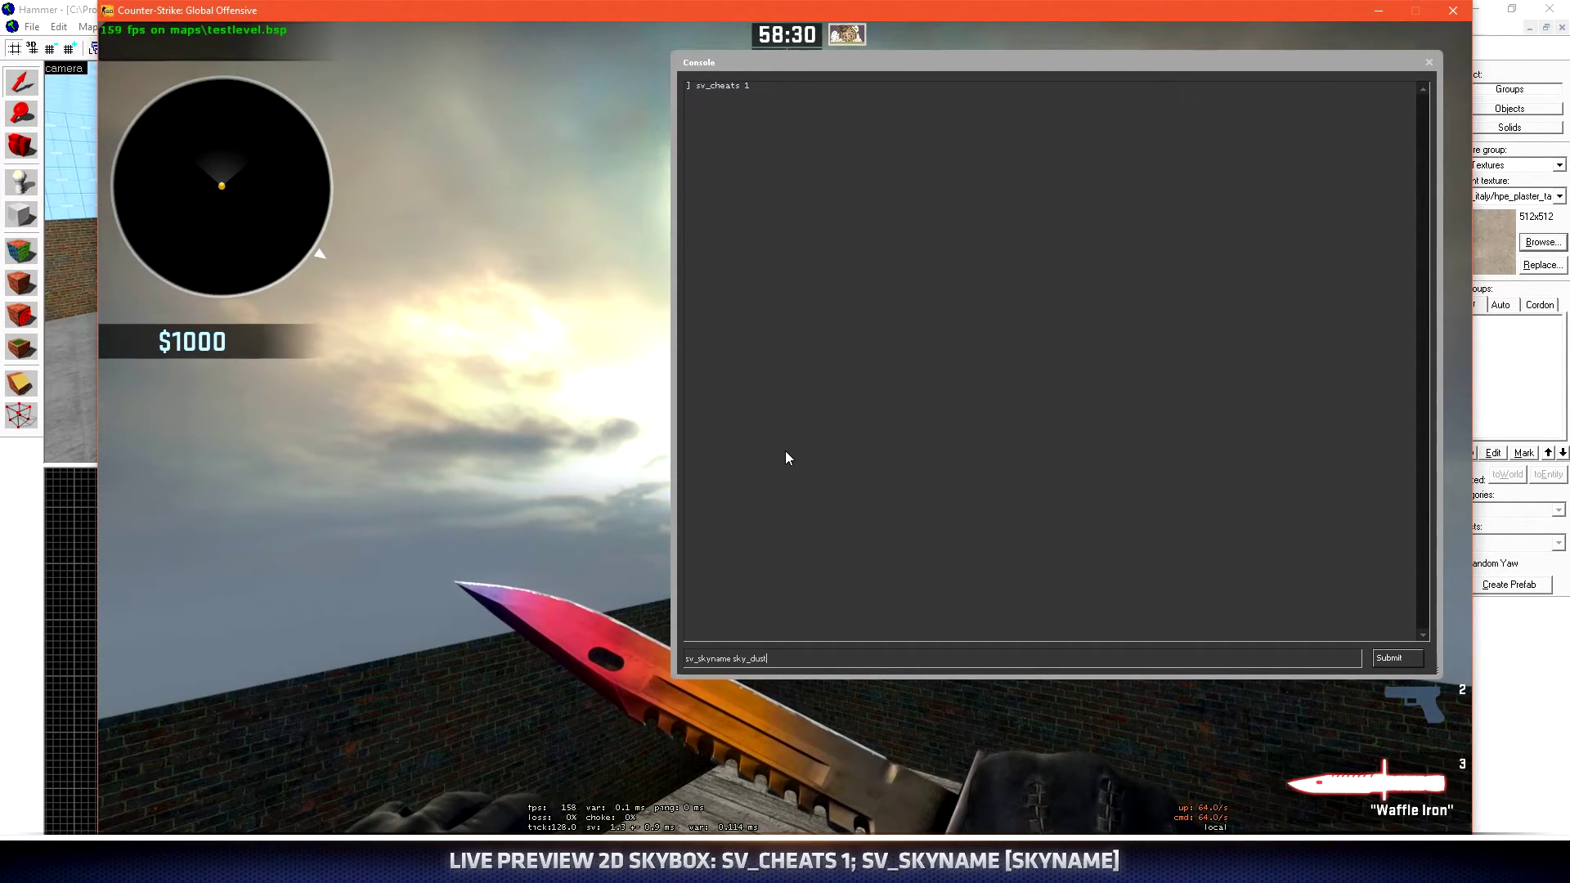
pyautogui.press('Return')
pyautogui.press('Escape')
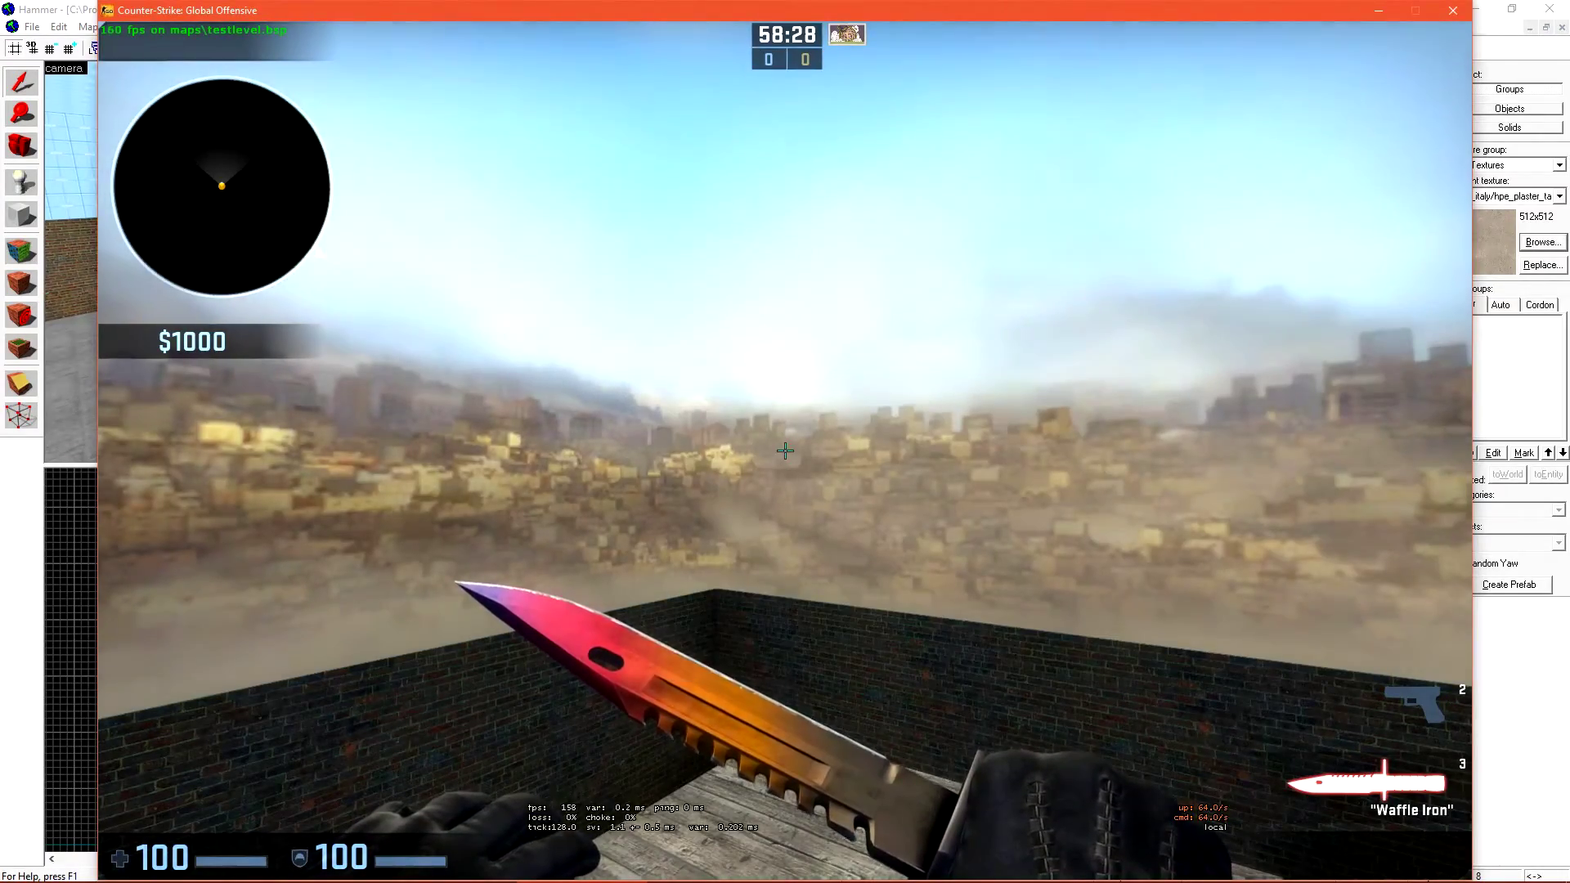
pyautogui.press('s')
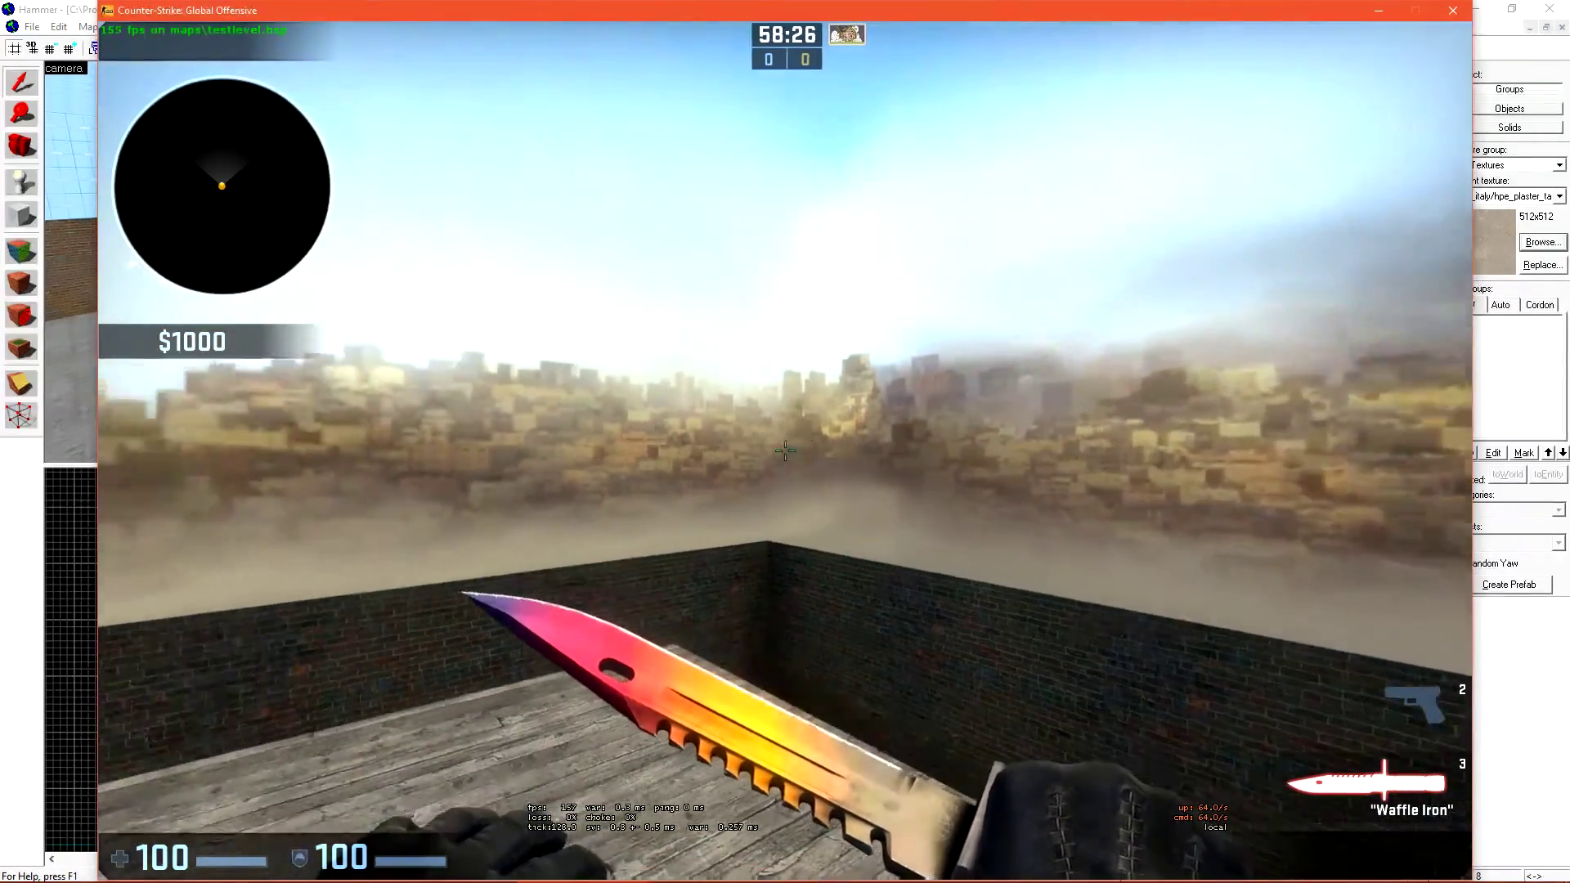